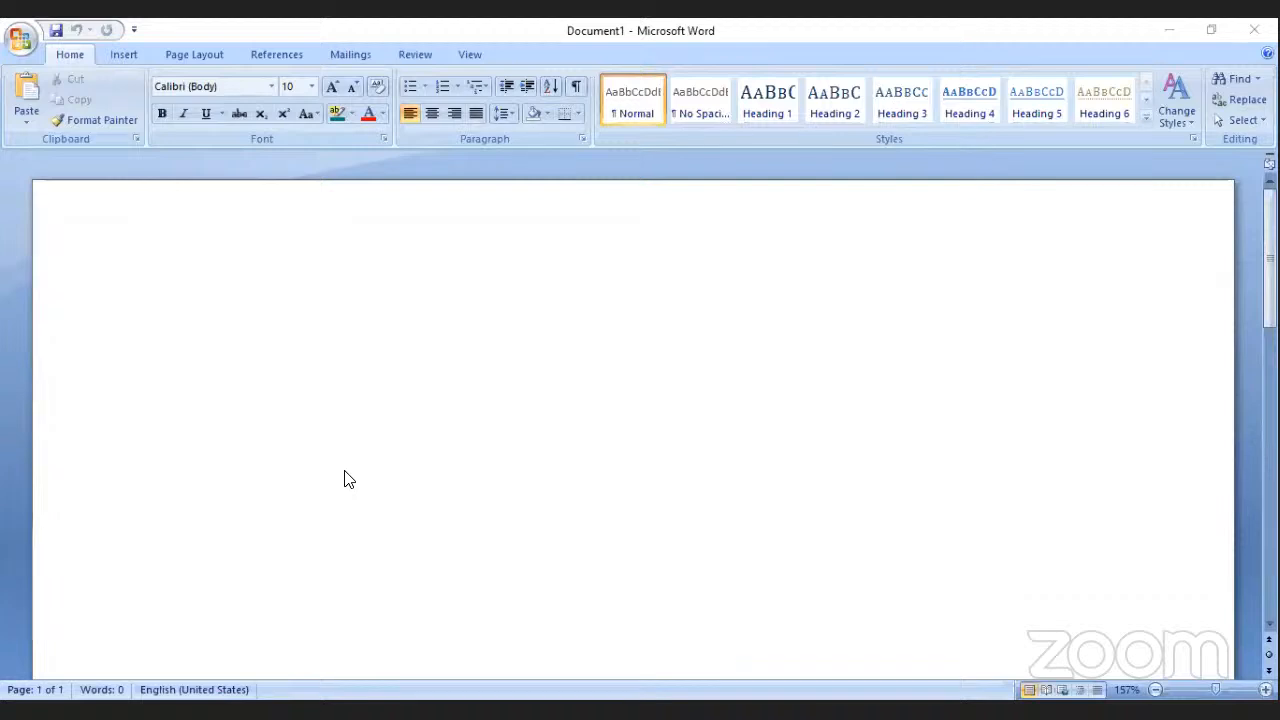
- Enter the text "Technical Assistant" in the blank document
click(388, 333)
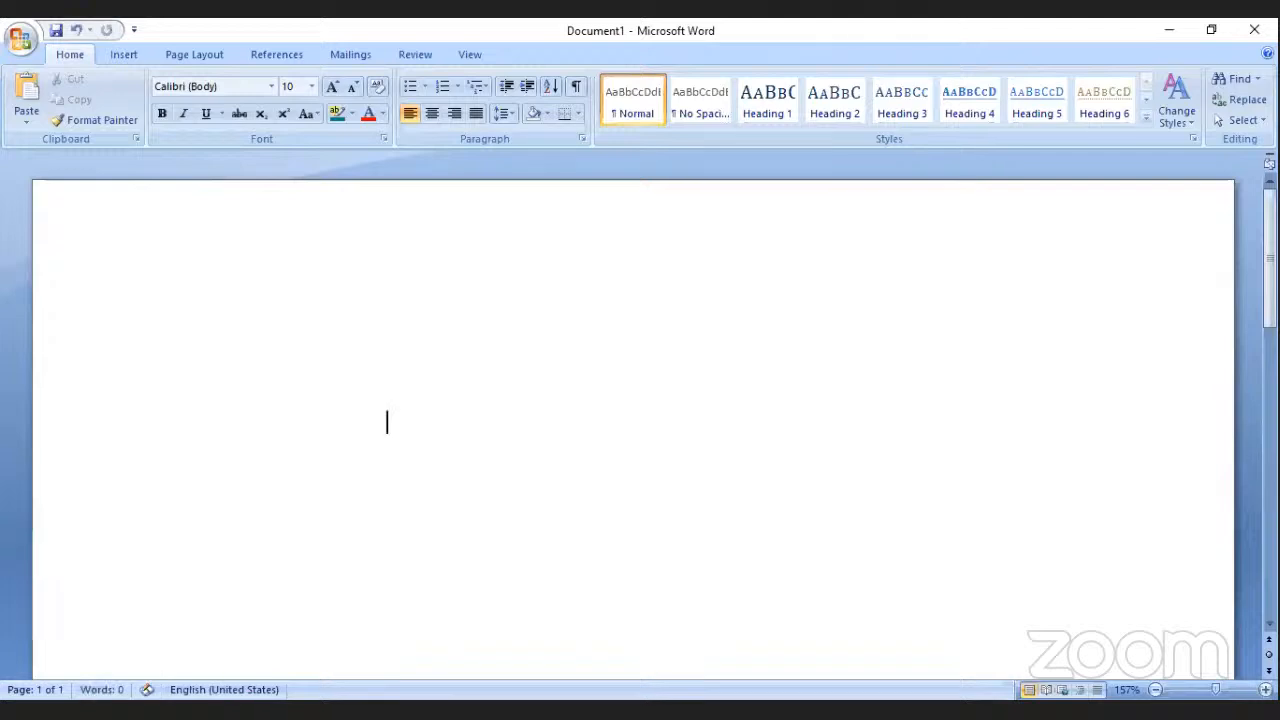
text(Technical Assistan)
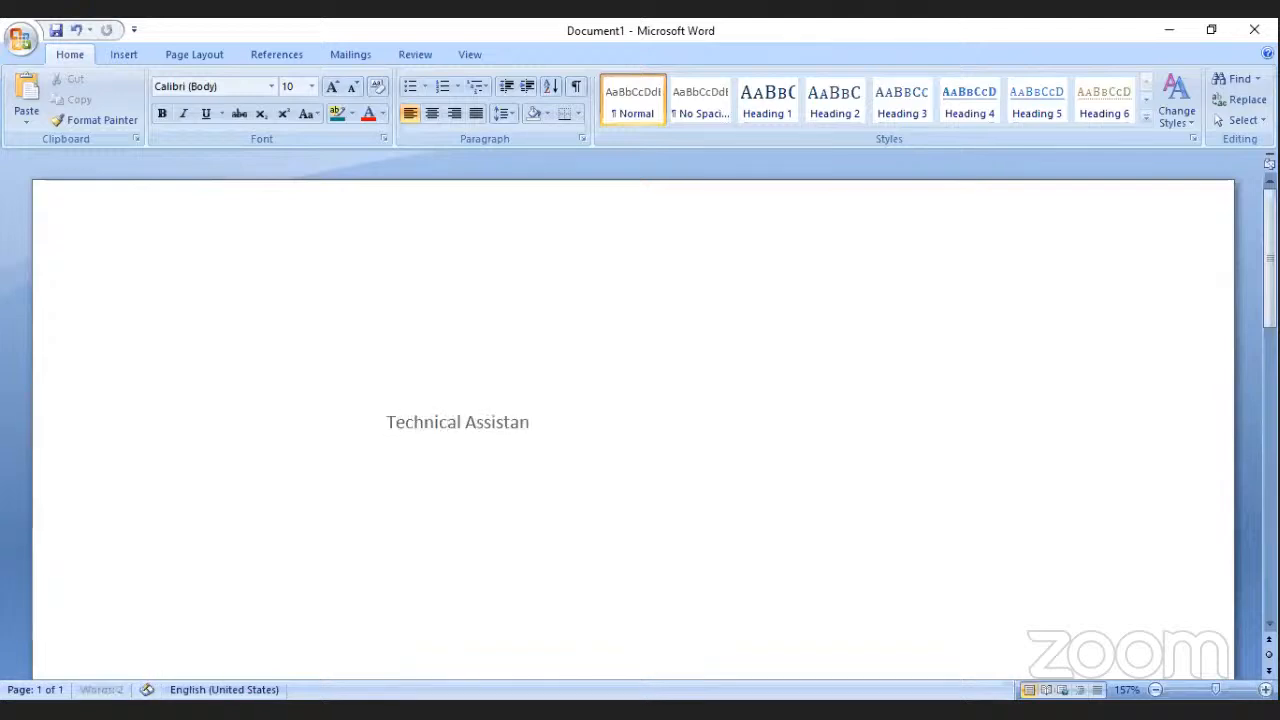
text(t)
- Cut the "Technical Assistant" text and paste it a few blank lines further down the page
key(shift+Left)
key(shift+Left)
key(shift+Left)
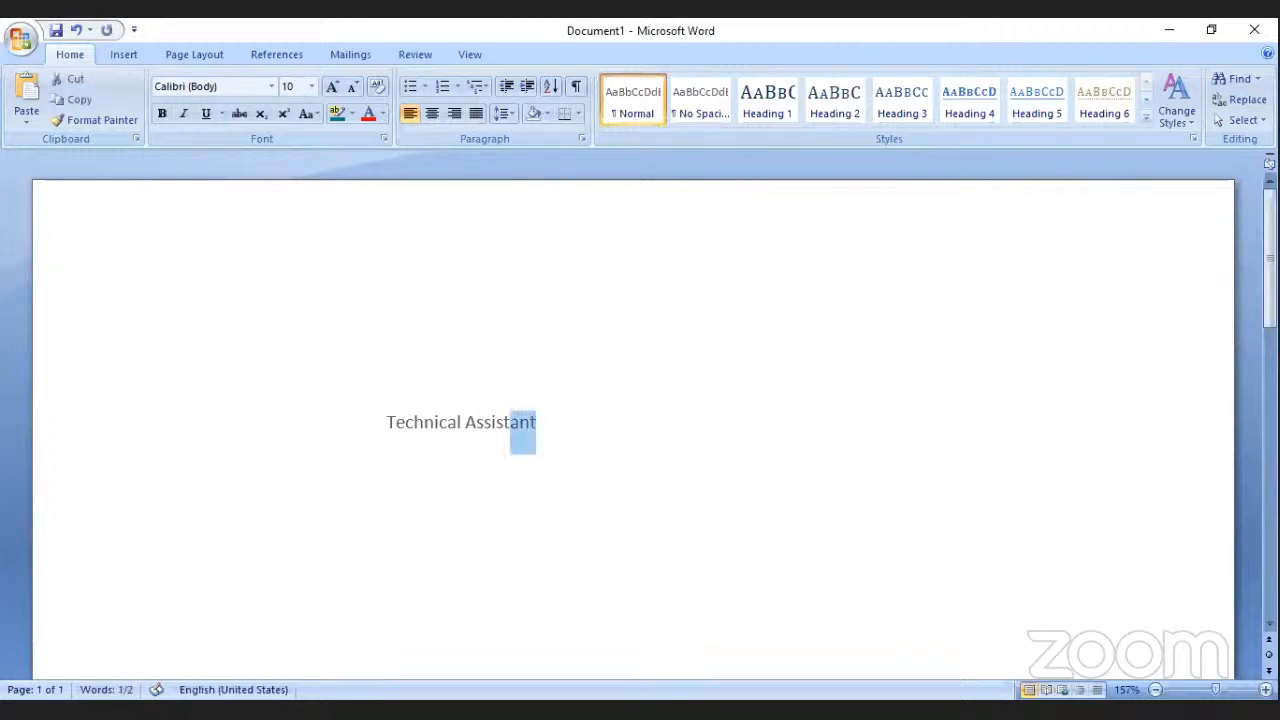
key(shift+Left)
key(shift+Left)
key(shift+Left)
key(shift+Left)
key(shift+Left)
key(shift+Left)
key(shift+Left)
key(shift+Left)
key(shift+Left)
key(shift+Left)
key(shift+Left)
key(shift+Left)
key(shift+Left)
key(shift+Left)
key(shift+Left)
key(shift+Left)
key(shift+Left)
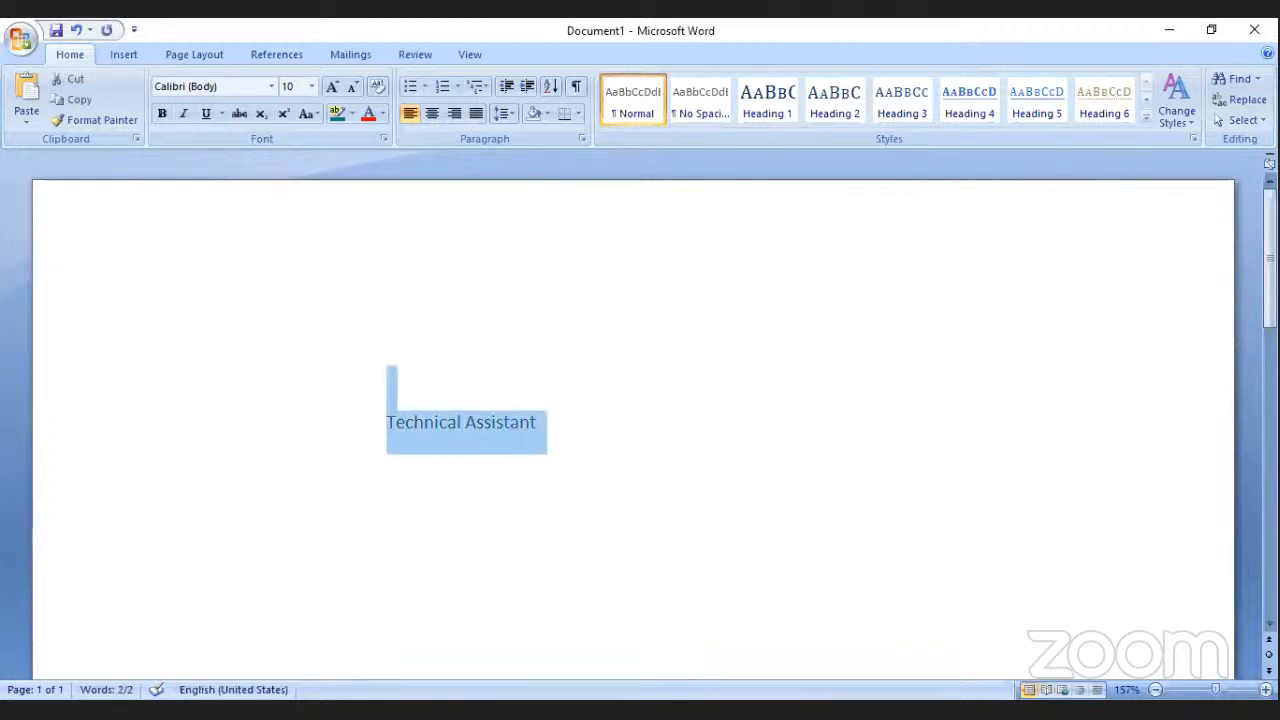
click(77, 85)
key(Return)
key(Return)
key(Return)
key(Return)
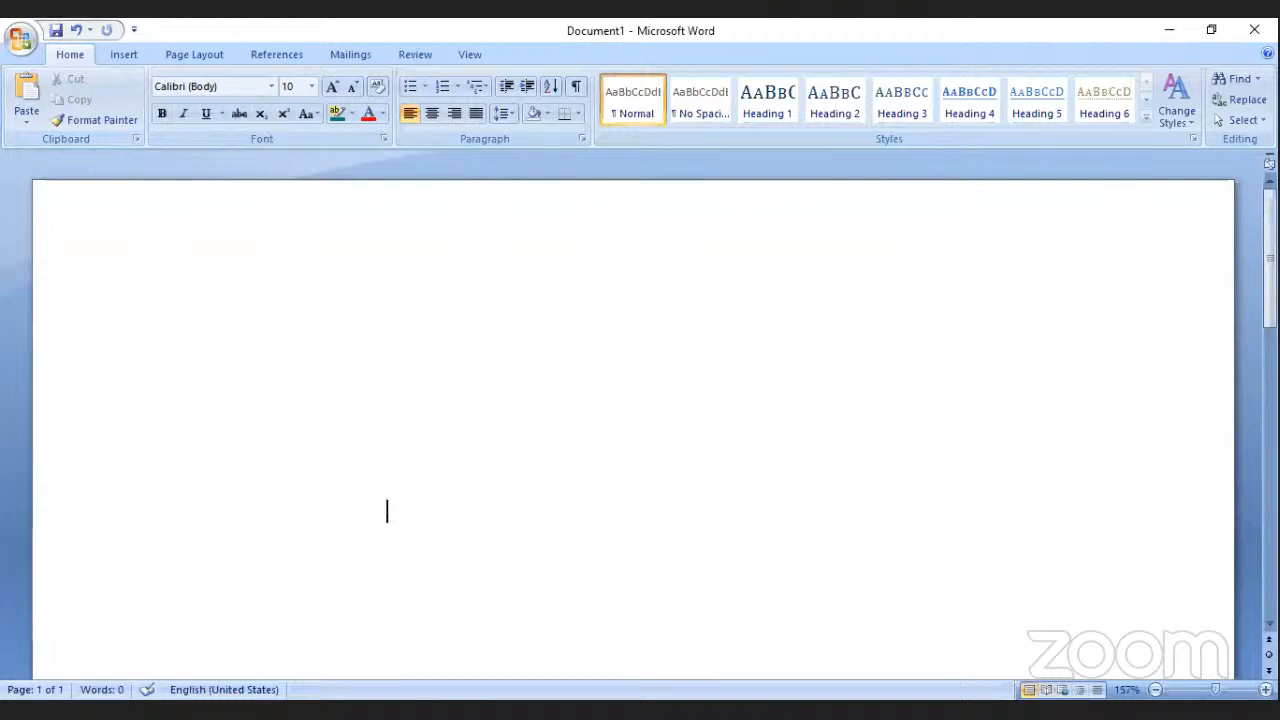
key(ctrl+v)
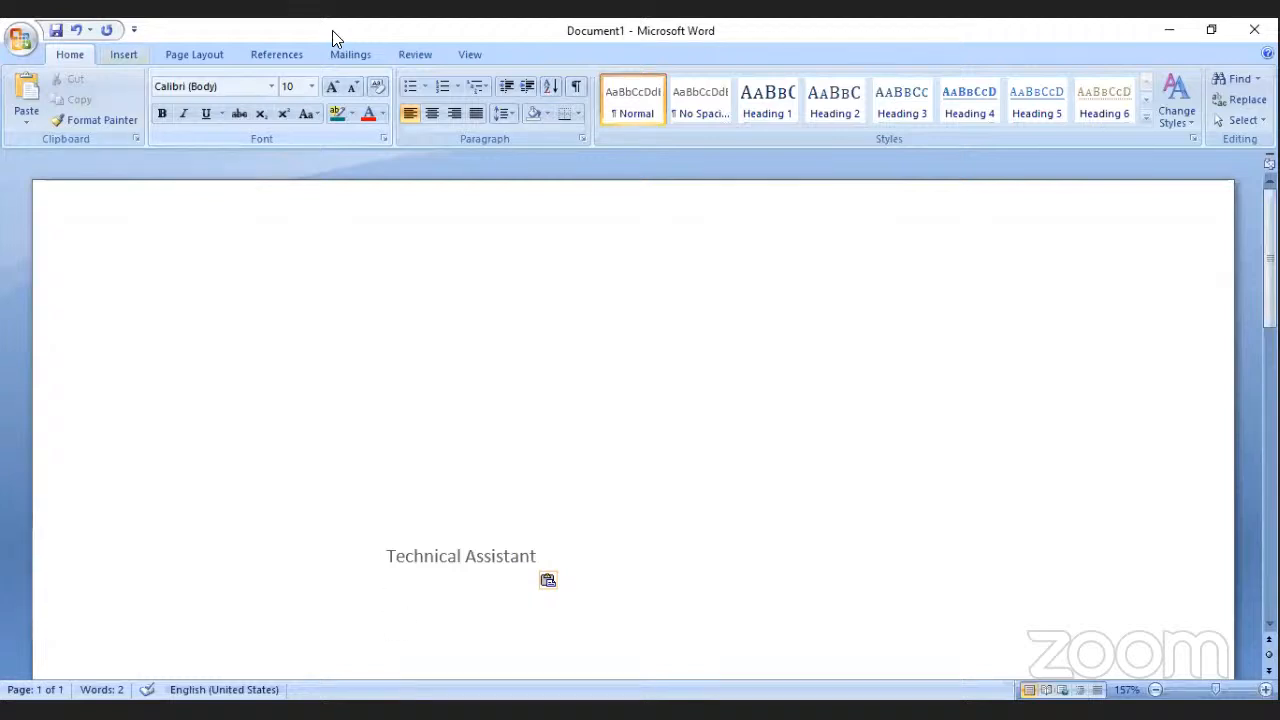
- Set the whole "Technical Assistant" line to the Arial Narrow font at size 20
click(378, 156)
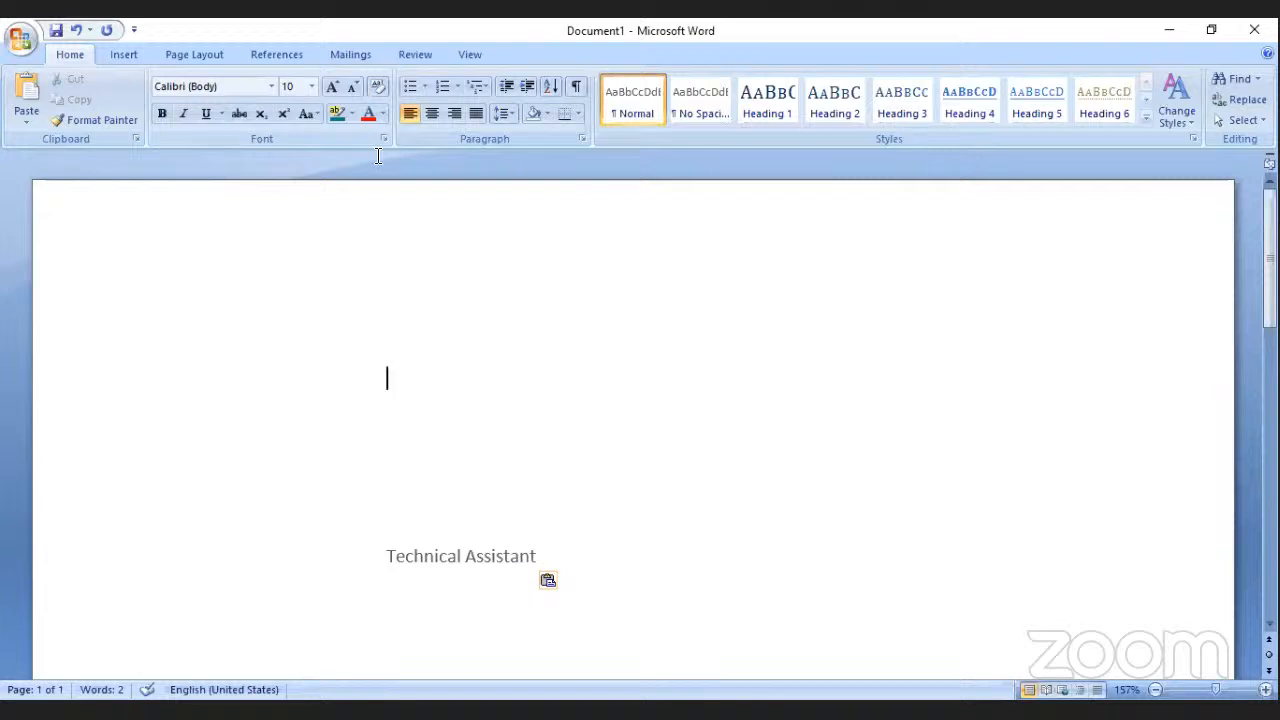
click(540, 560)
key(shift+Left)
key(shift+Left)
key(shift+Left)
key(shift+Left)
key(shift+Left)
key(shift+Left)
key(shift+Left)
key(shift+Left)
key(shift+Left)
key(shift+Left)
key(shift+Left)
key(shift+Left)
key(shift+Left)
key(shift+Left)
key(shift+Left)
key(shift+Left)
key(shift+Left)
key(shift+Left)
key(shift+Left)
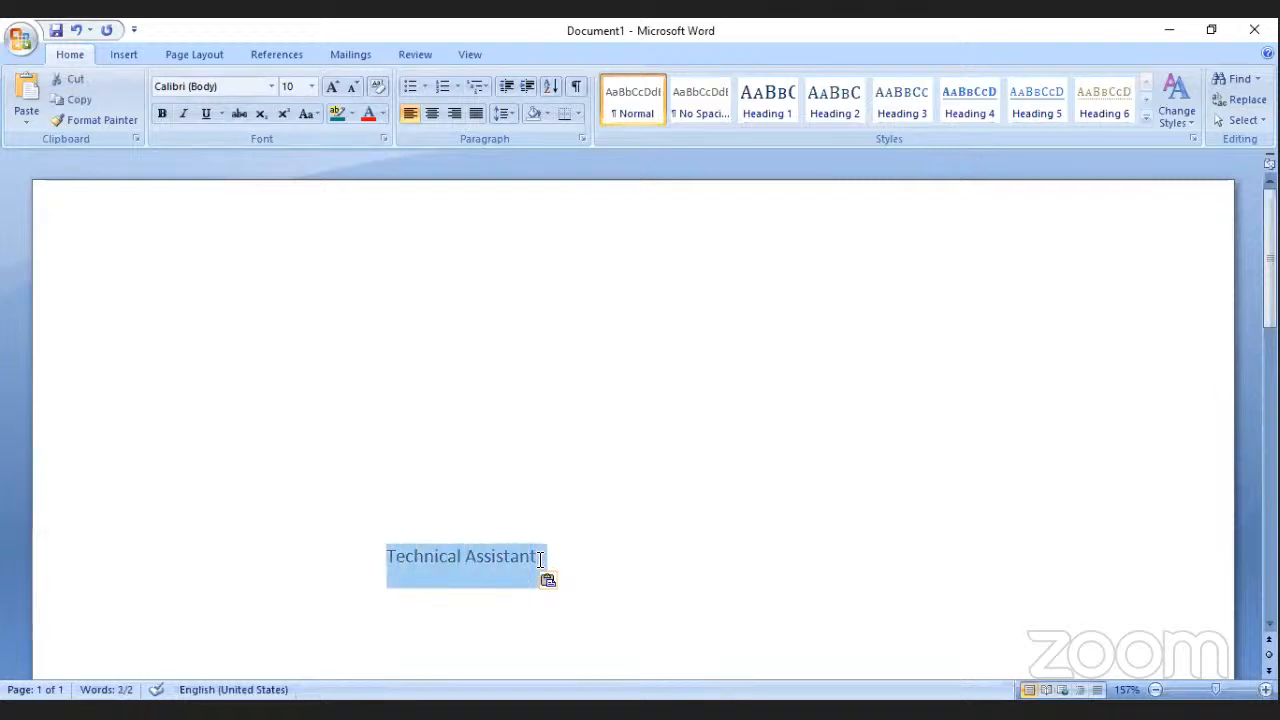
click(272, 86)
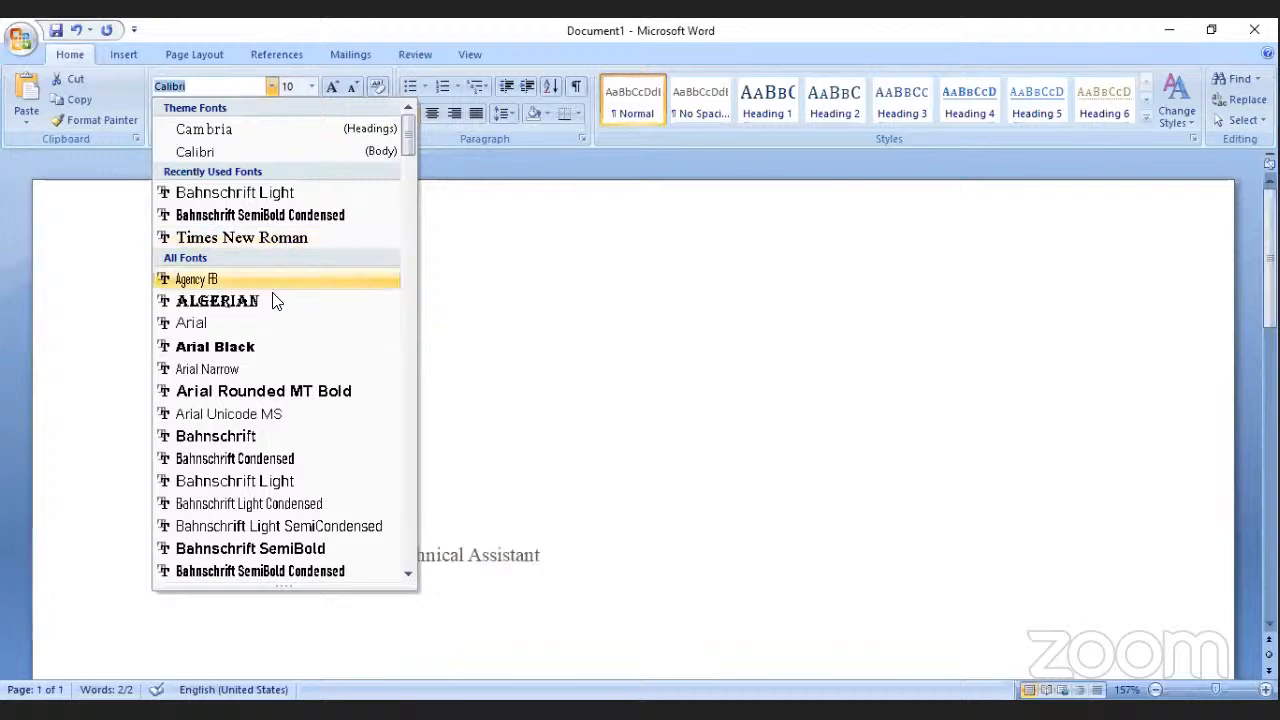
click(248, 368)
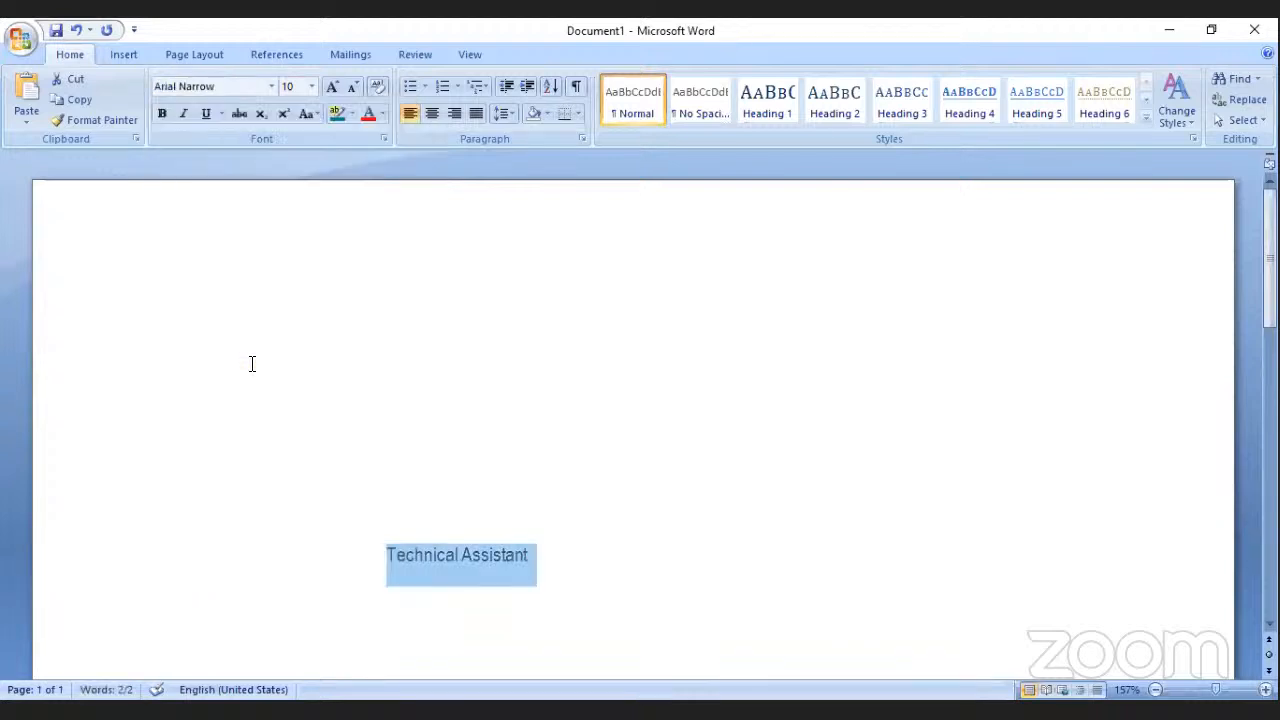
click(307, 88)
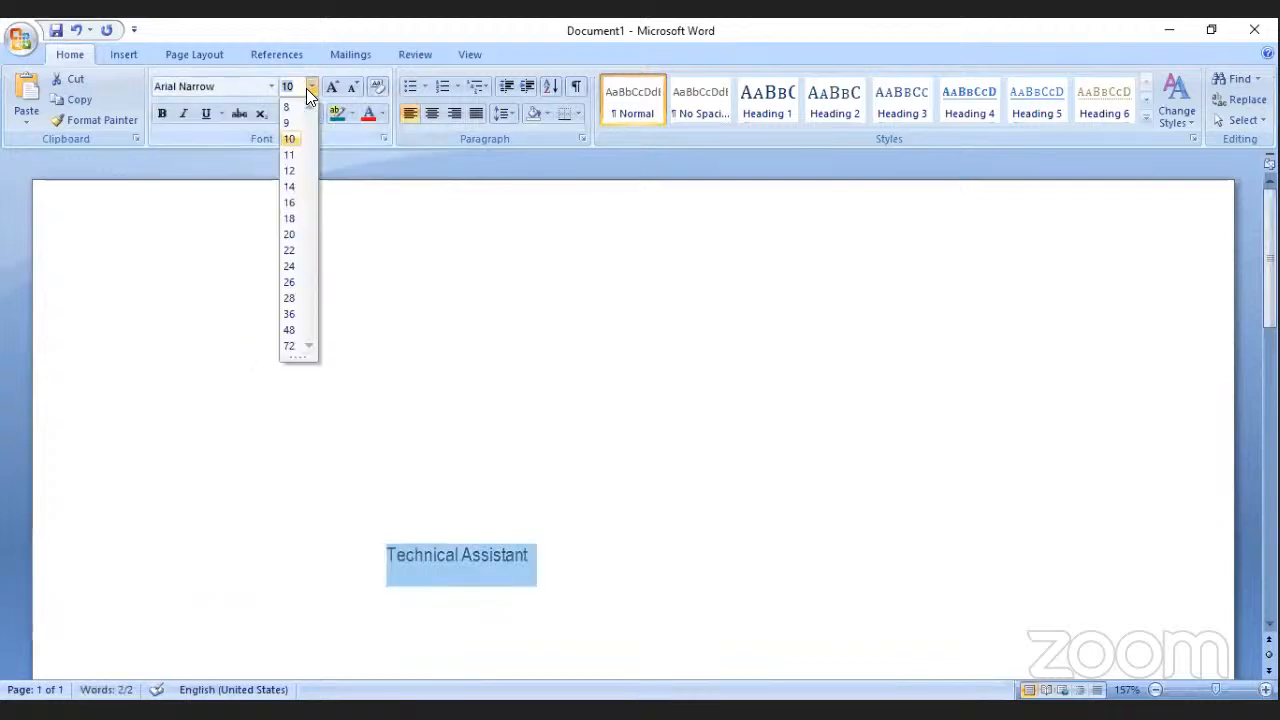
click(289, 234)
click(289, 234)
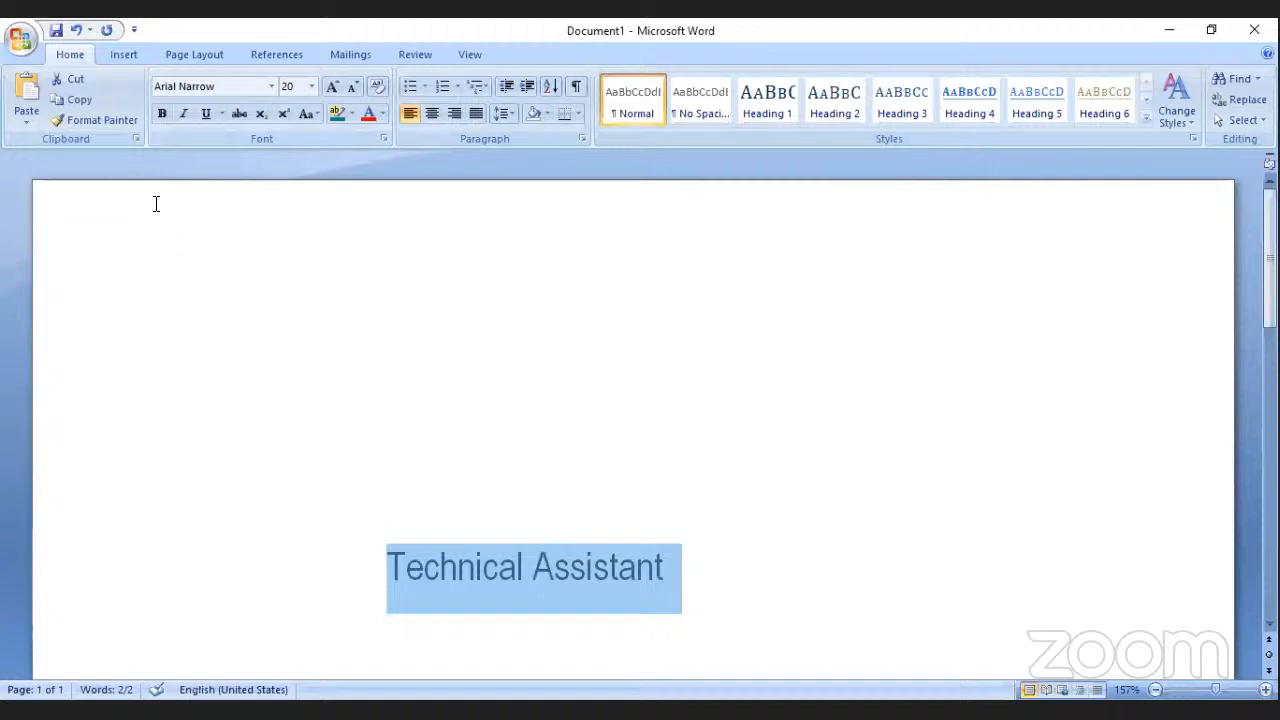
- Make the "Technical Assistant" line bold, italic and underlined
click(161, 114)
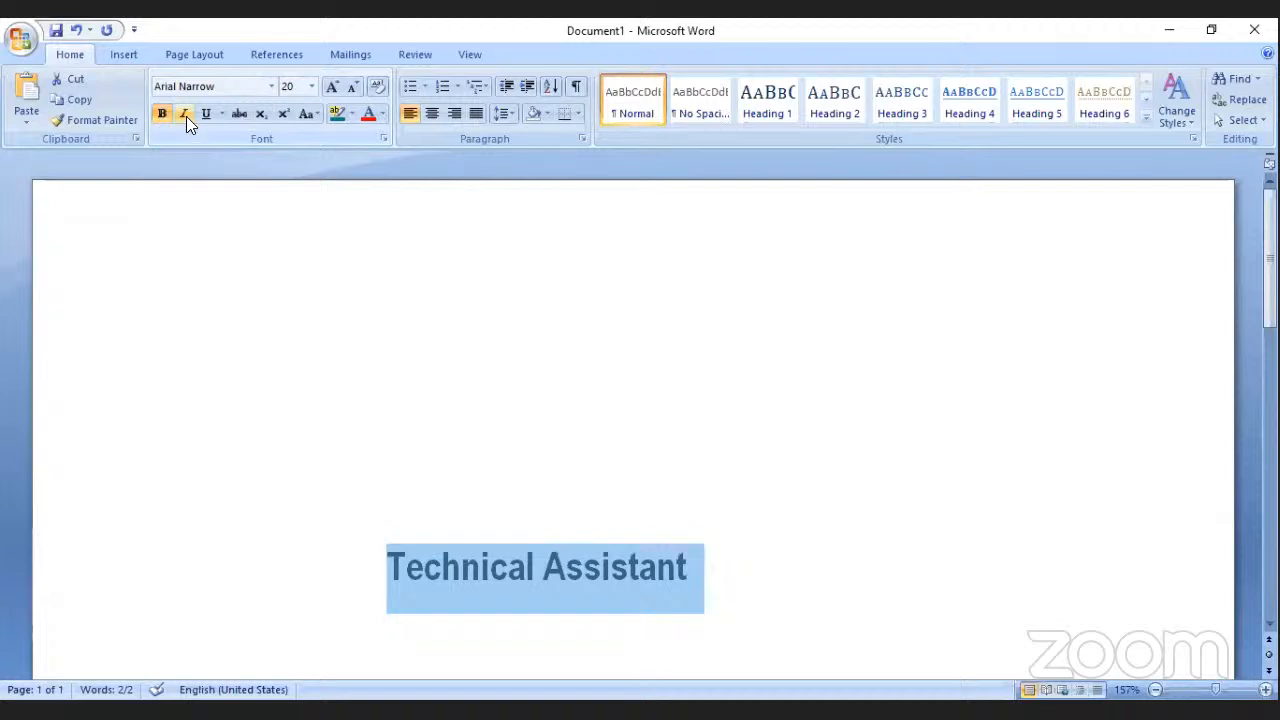
click(186, 116)
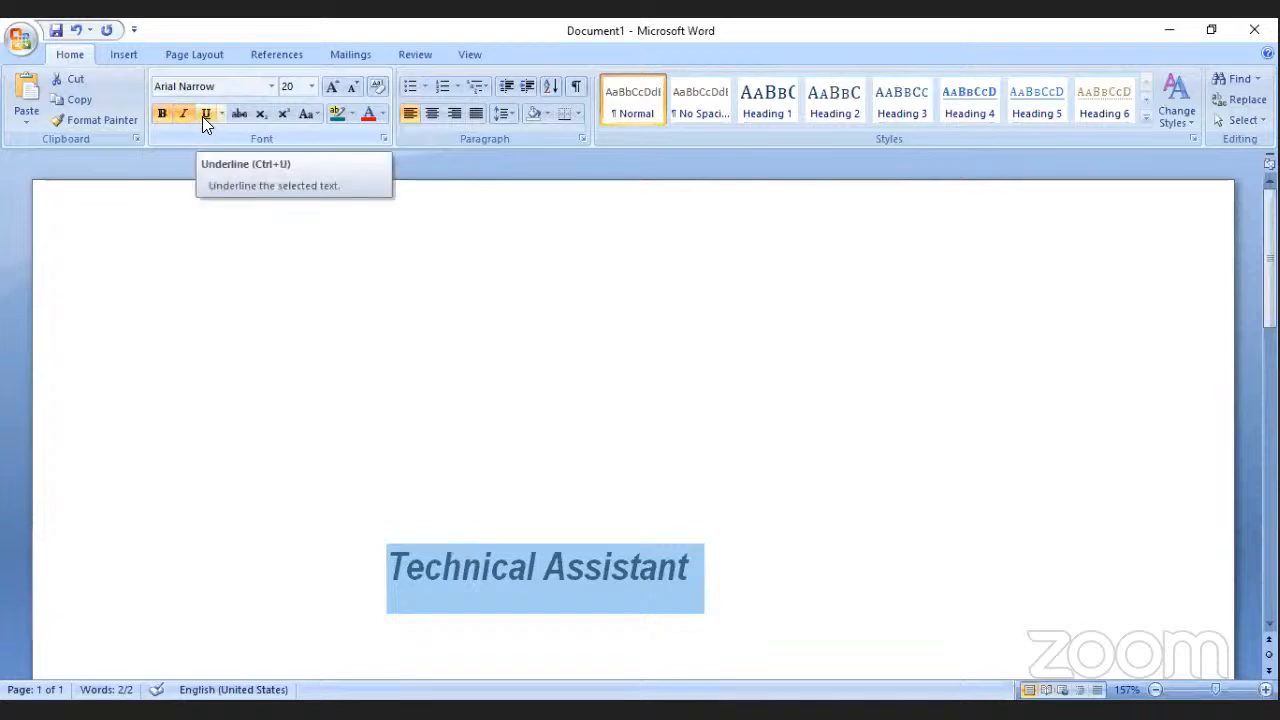
click(204, 115)
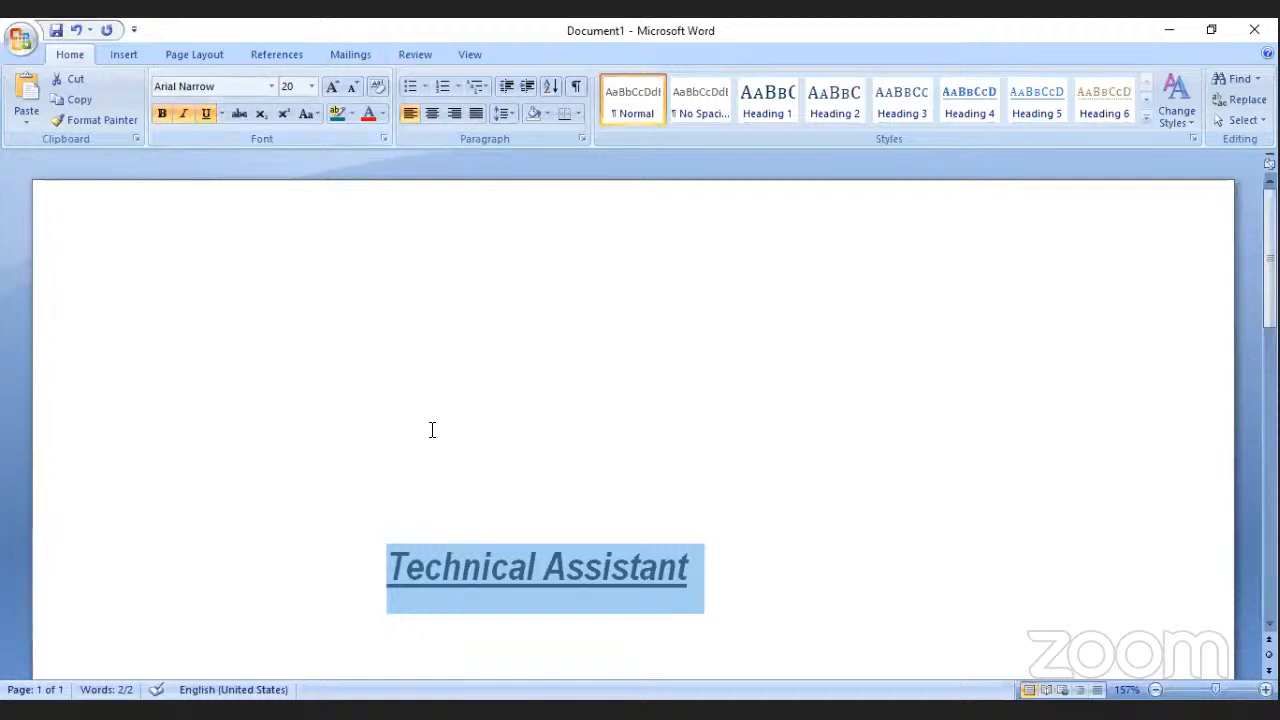
- Highlight the "Technical Assistant" text in bright green
click(350, 112)
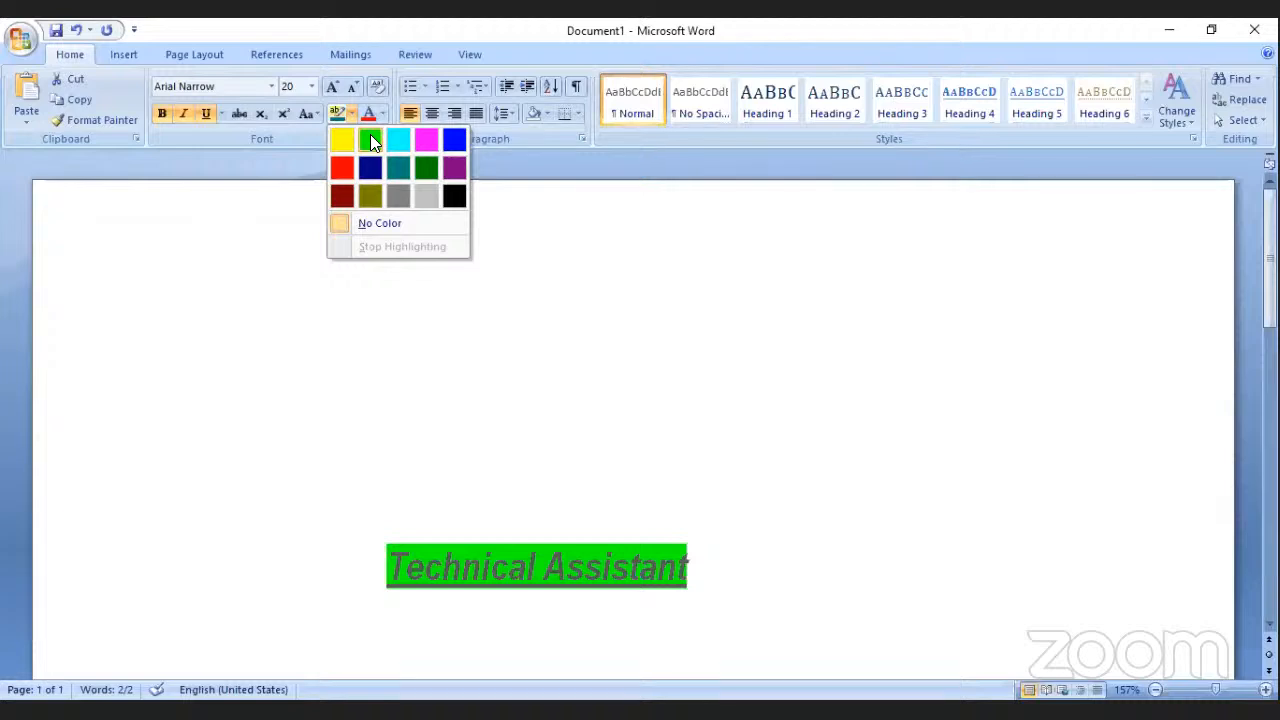
click(371, 136)
click(754, 366)
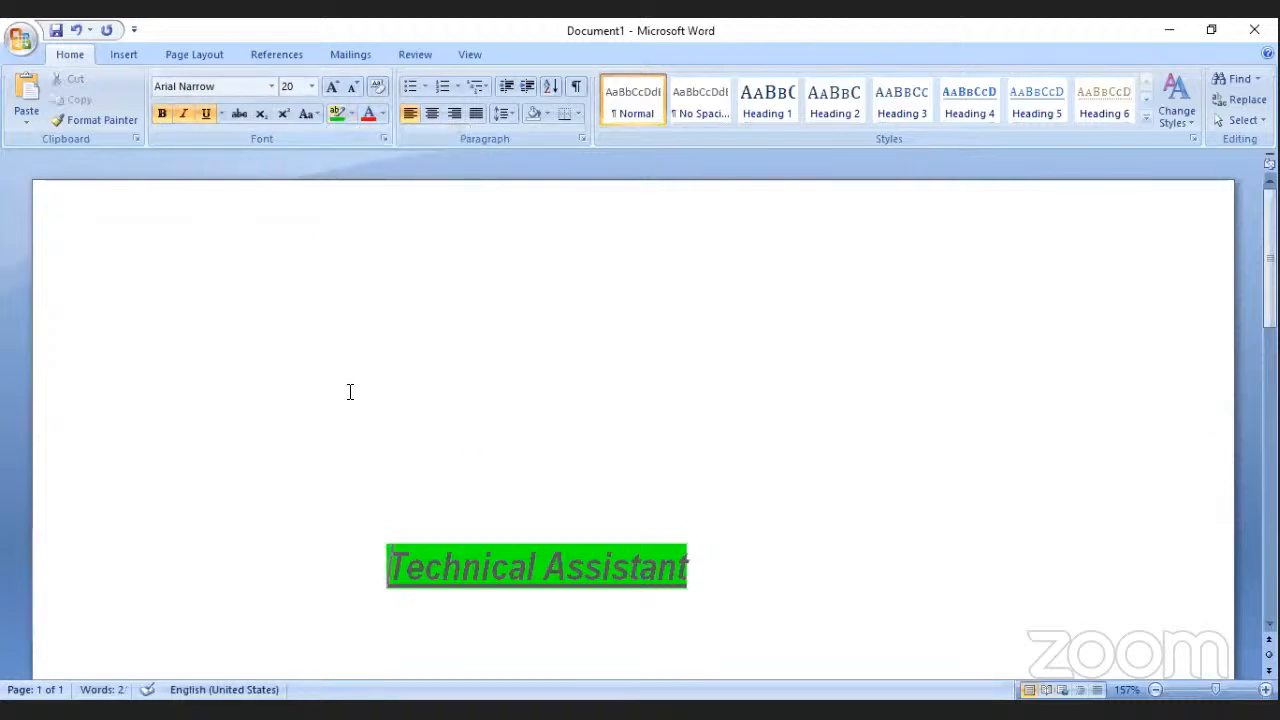
- Enter the person's name on the blank line directly above "Technical Assistant"
click(744, 534)
key(Return)
click(366, 543)
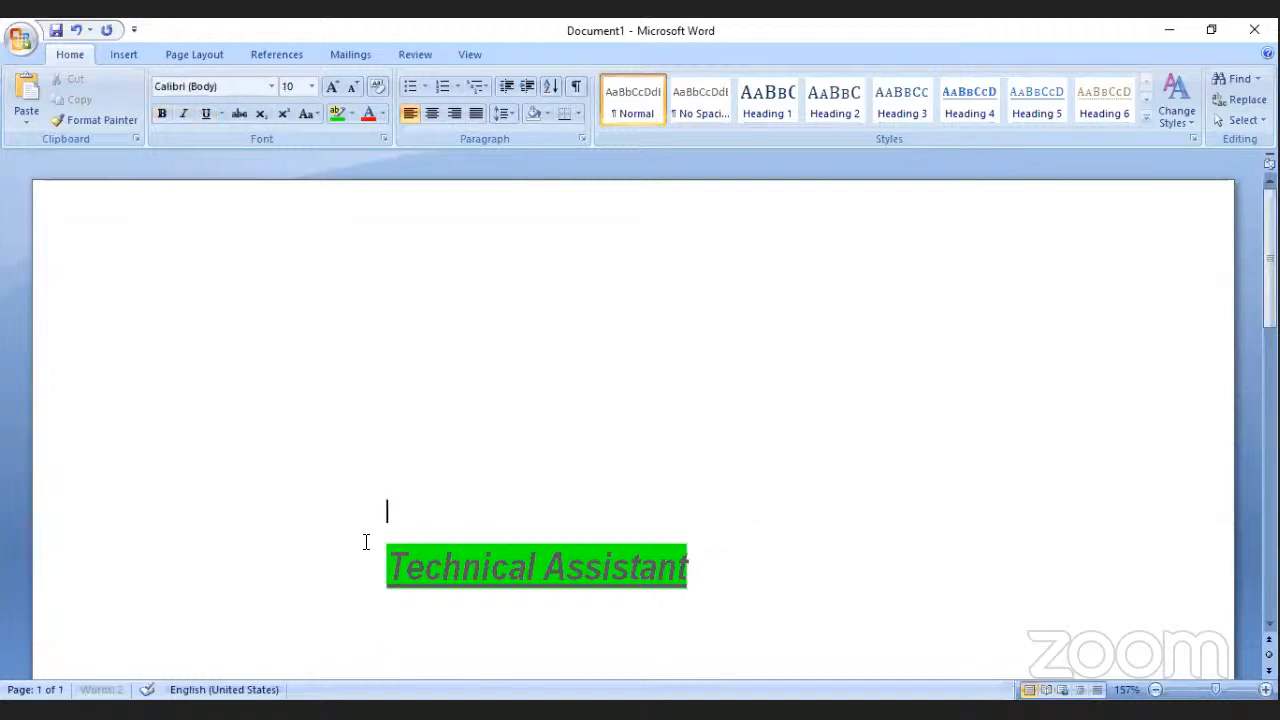
text(Divya R)
key(shift+Left)
key(shift+Left)
key(shift+Left)
key(shift+Left)
key(shift+Left)
key(shift+Left)
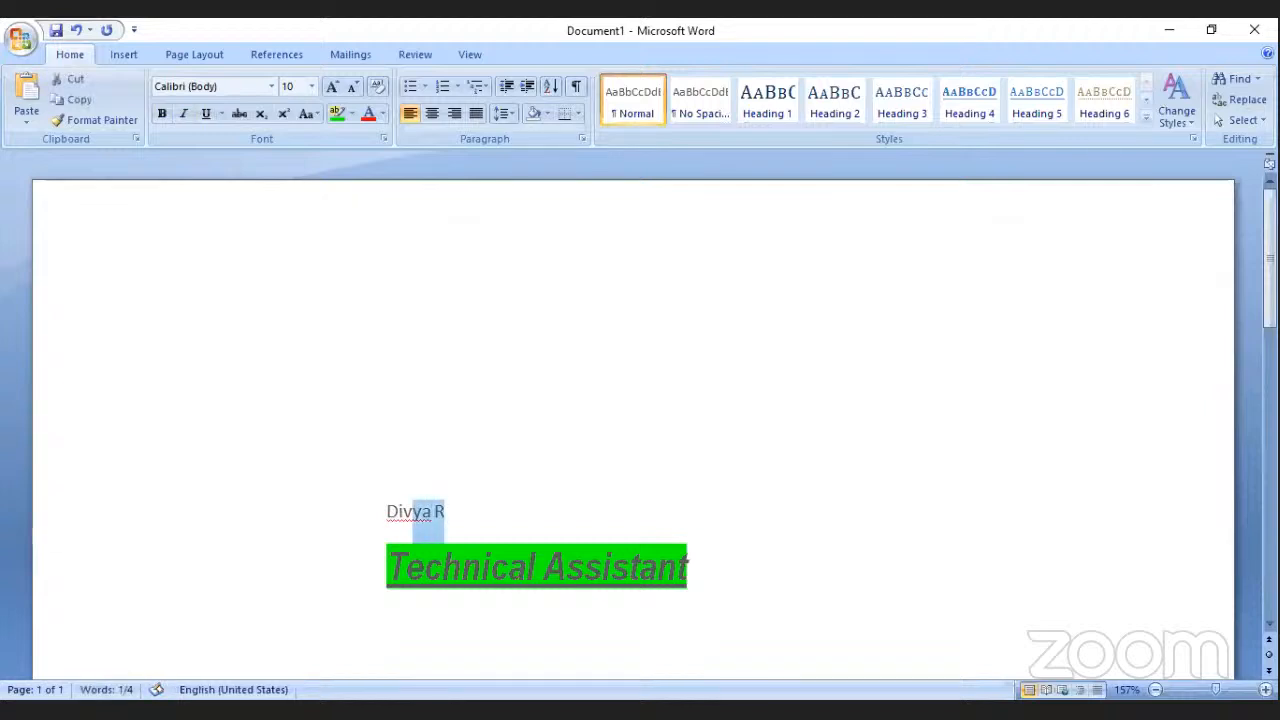
key(shift+Left)
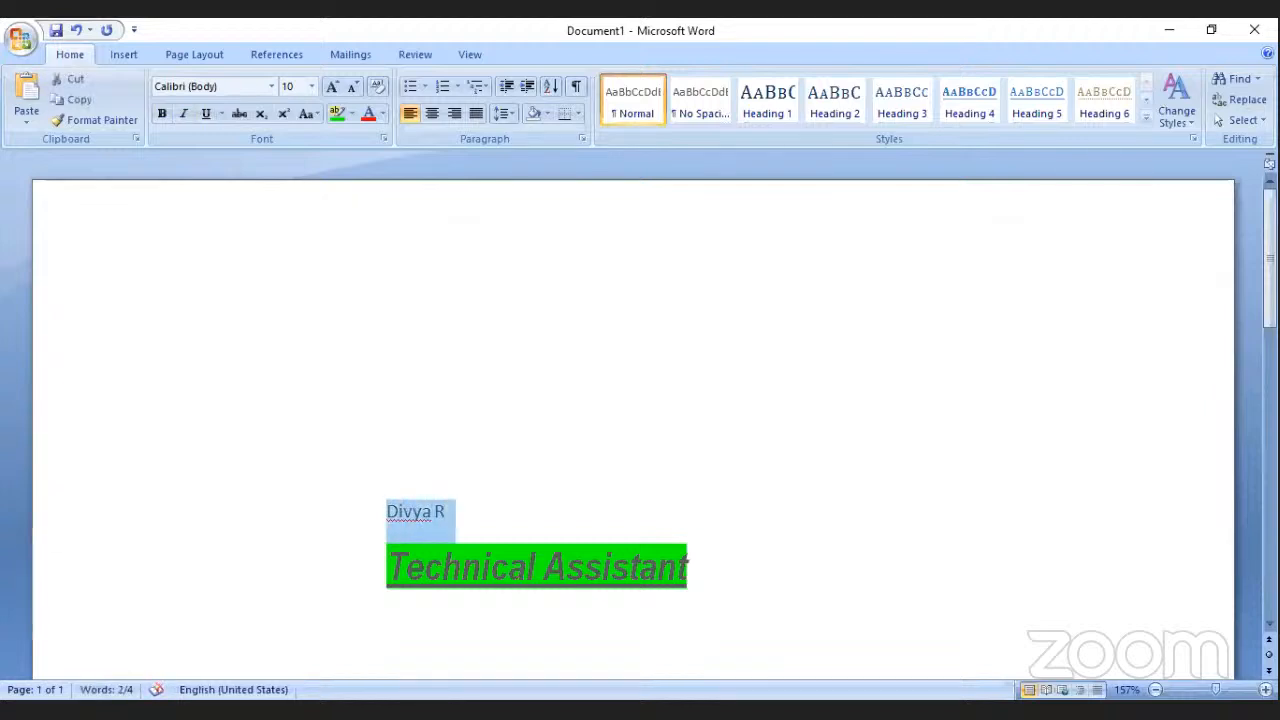
key(Right)
double_click(388, 516)
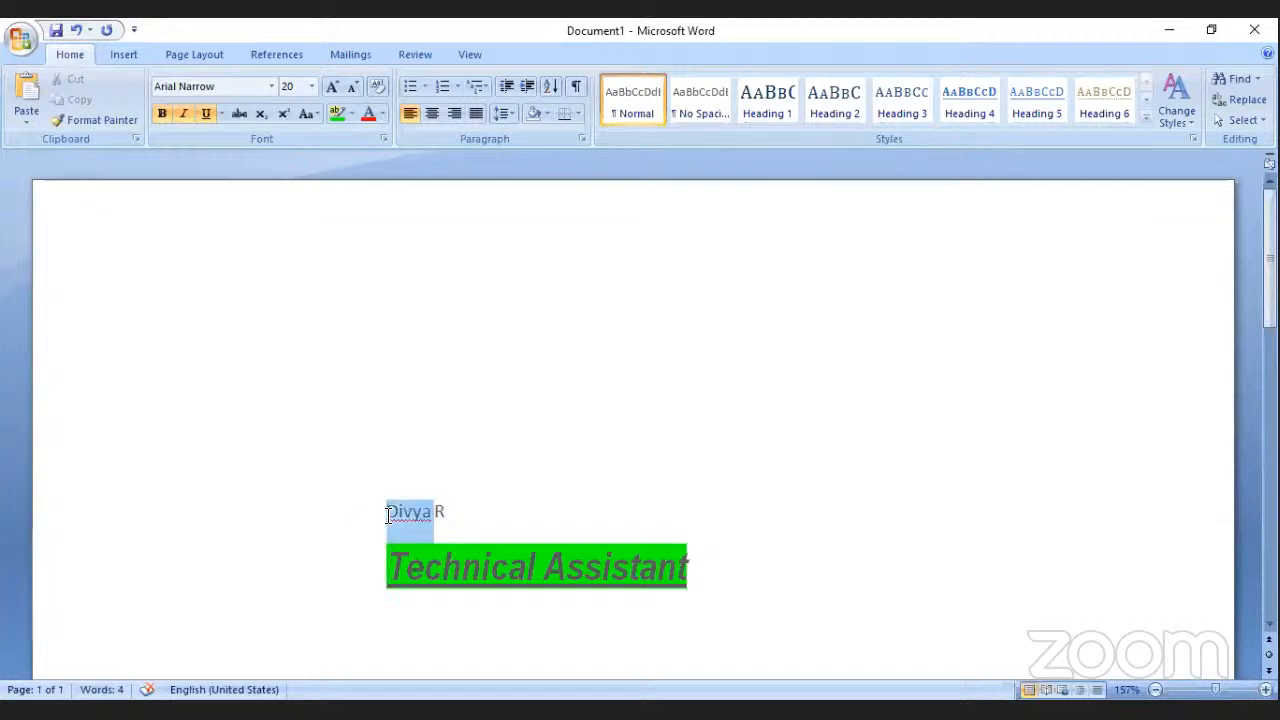
double_click(388, 516)
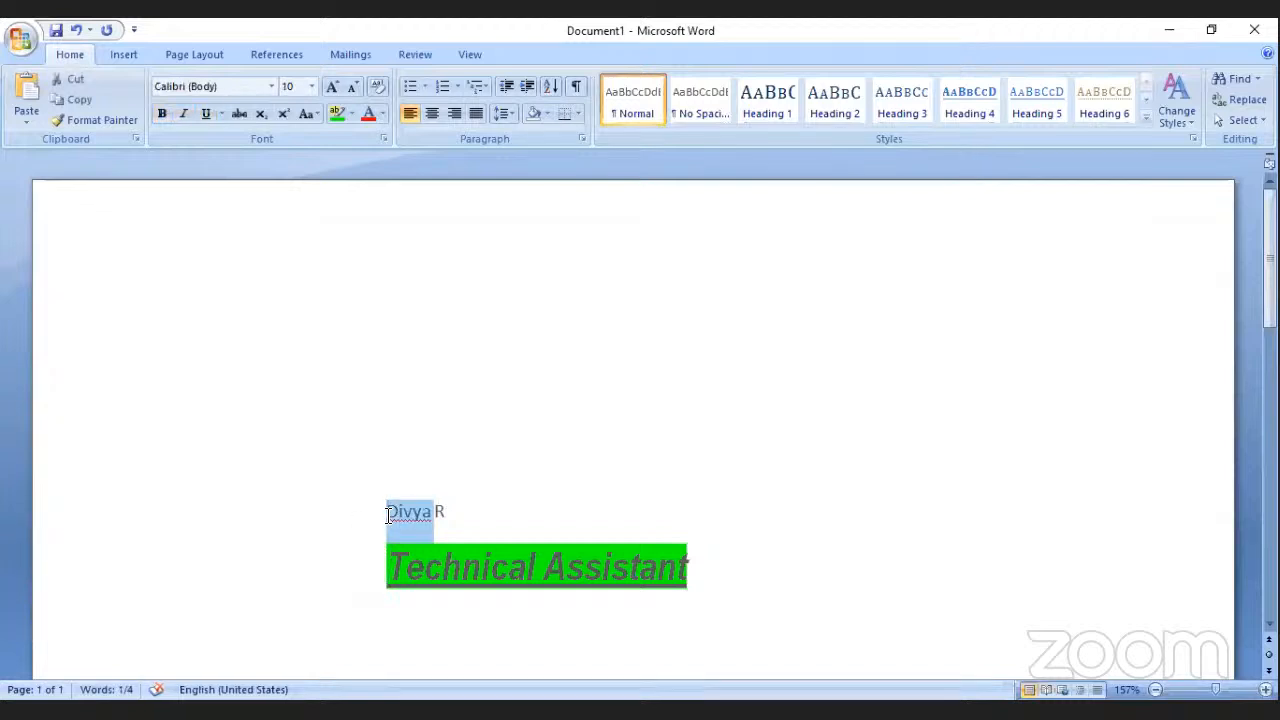
- Try subscript and superscript formatting on the name line and the "Technical Assistant" line together
triple_click(388, 514)
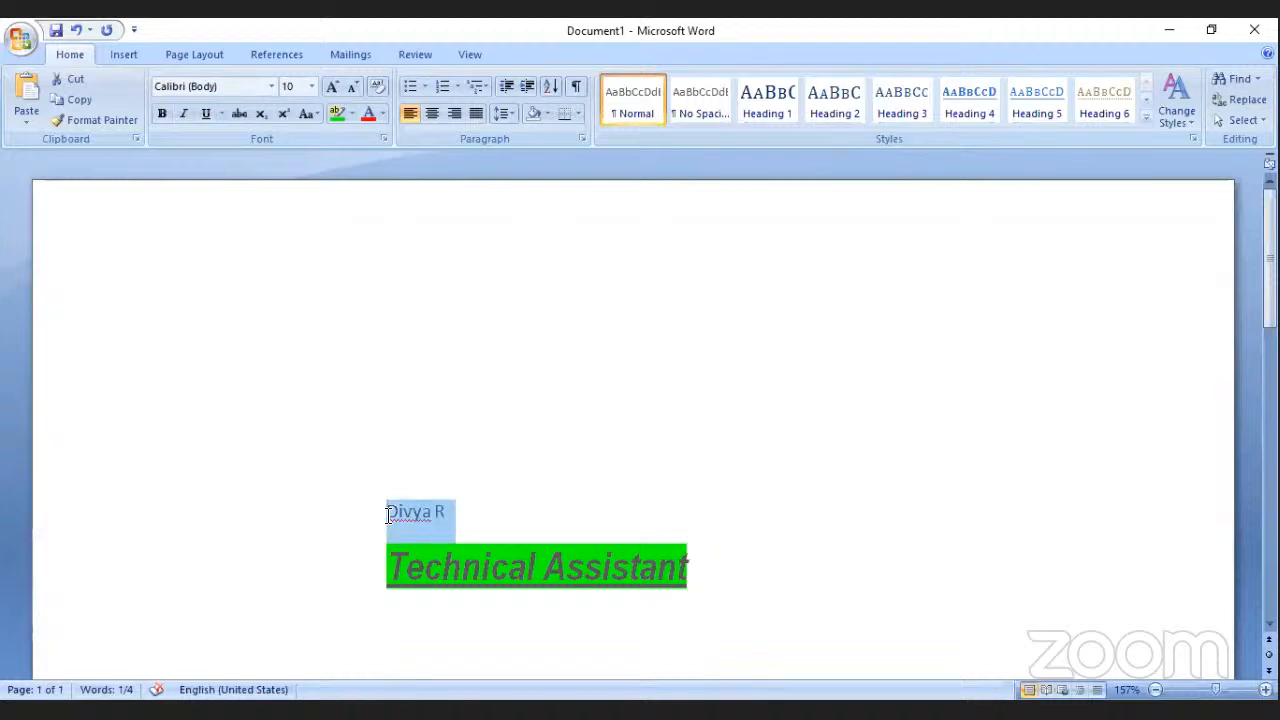
key(shift+Right)
key(shift+Right)
key(shift+Right)
key(shift+Right)
key(shift+Right)
key(shift+Right)
key(shift+Right)
key(shift+Right)
key(shift+Right)
key(shift+Right)
key(shift+Right)
key(shift+Right)
key(shift+Right)
key(shift+Right)
key(shift+Right)
key(shift+Right)
key(shift+Right)
key(shift+Right)
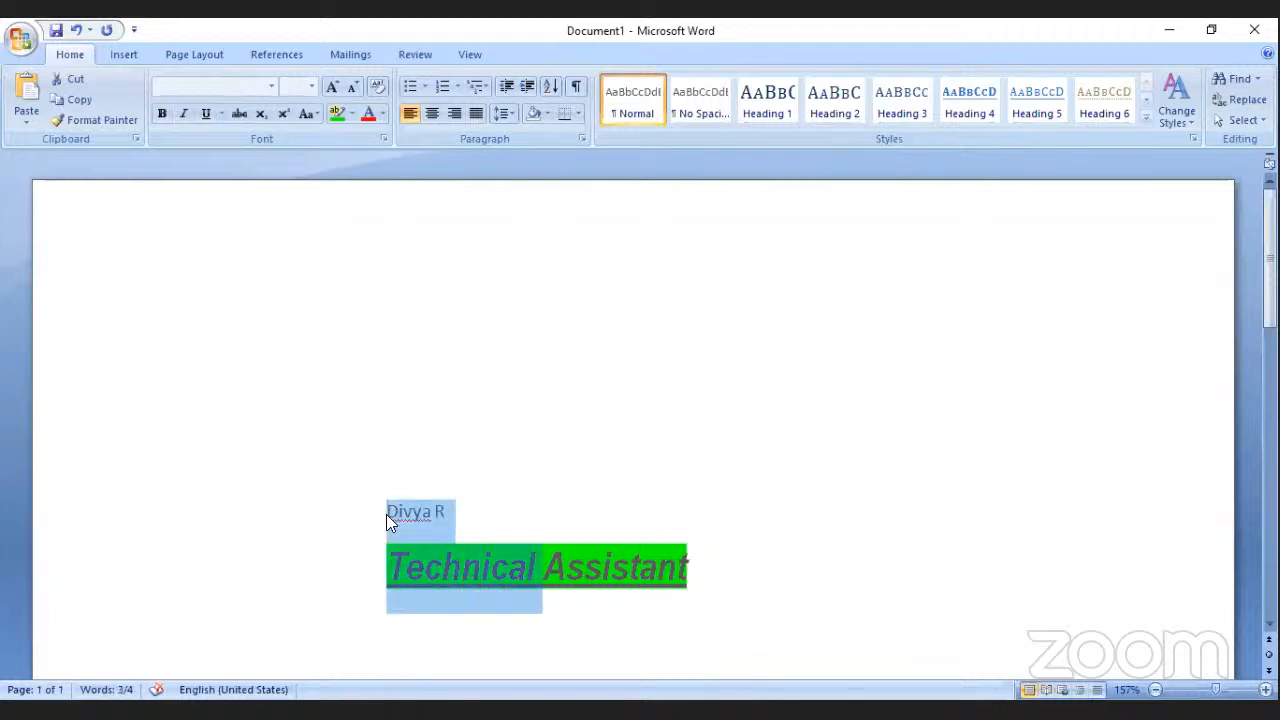
key(shift+Right)
key(shift+Right)
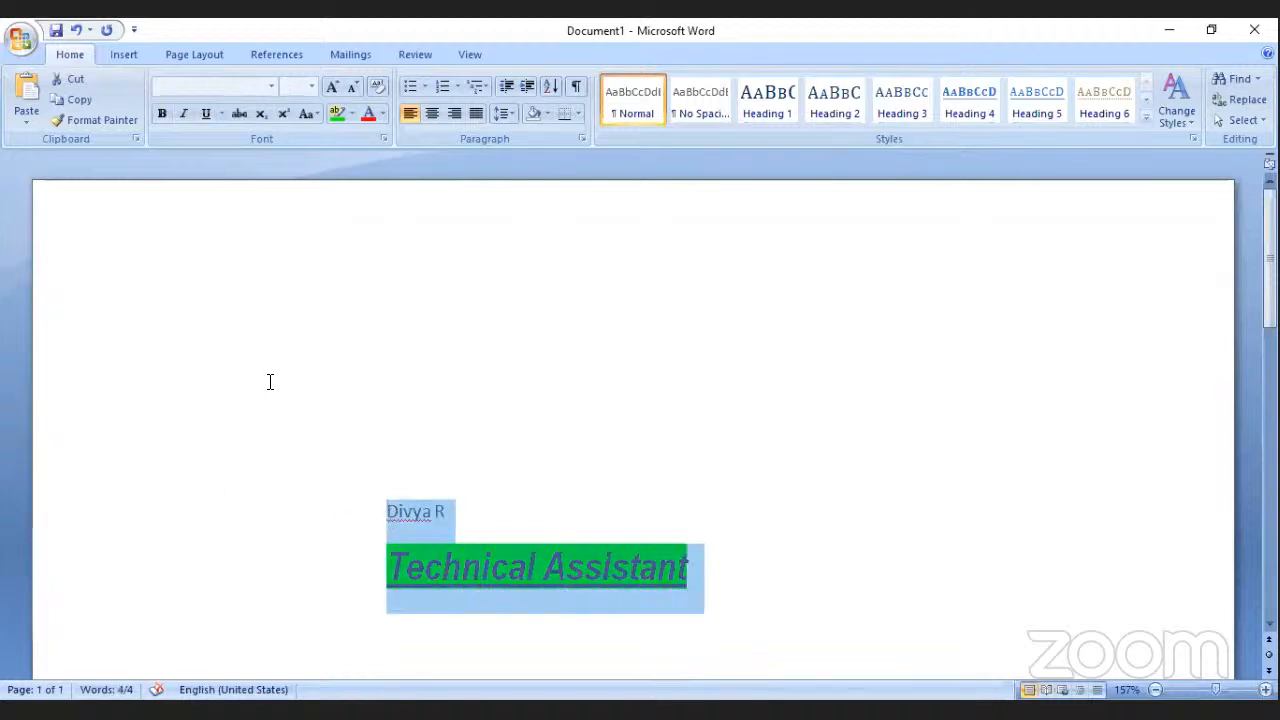
click(260, 116)
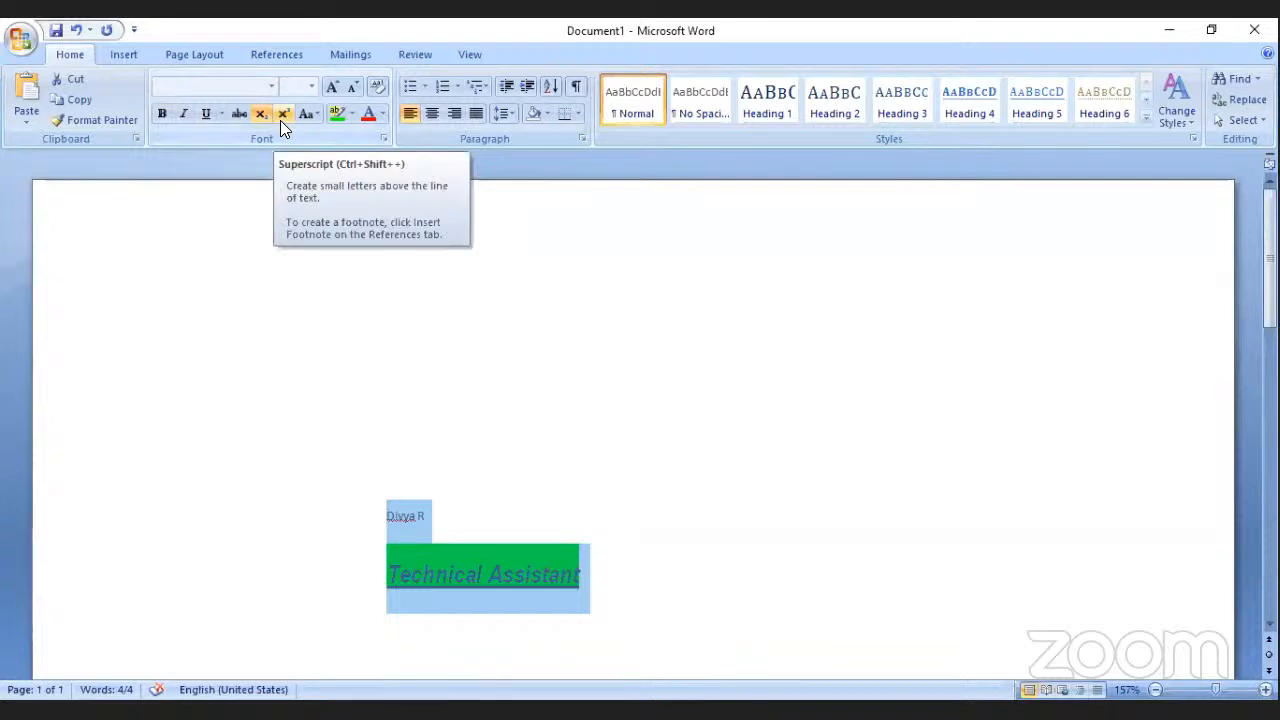
click(282, 116)
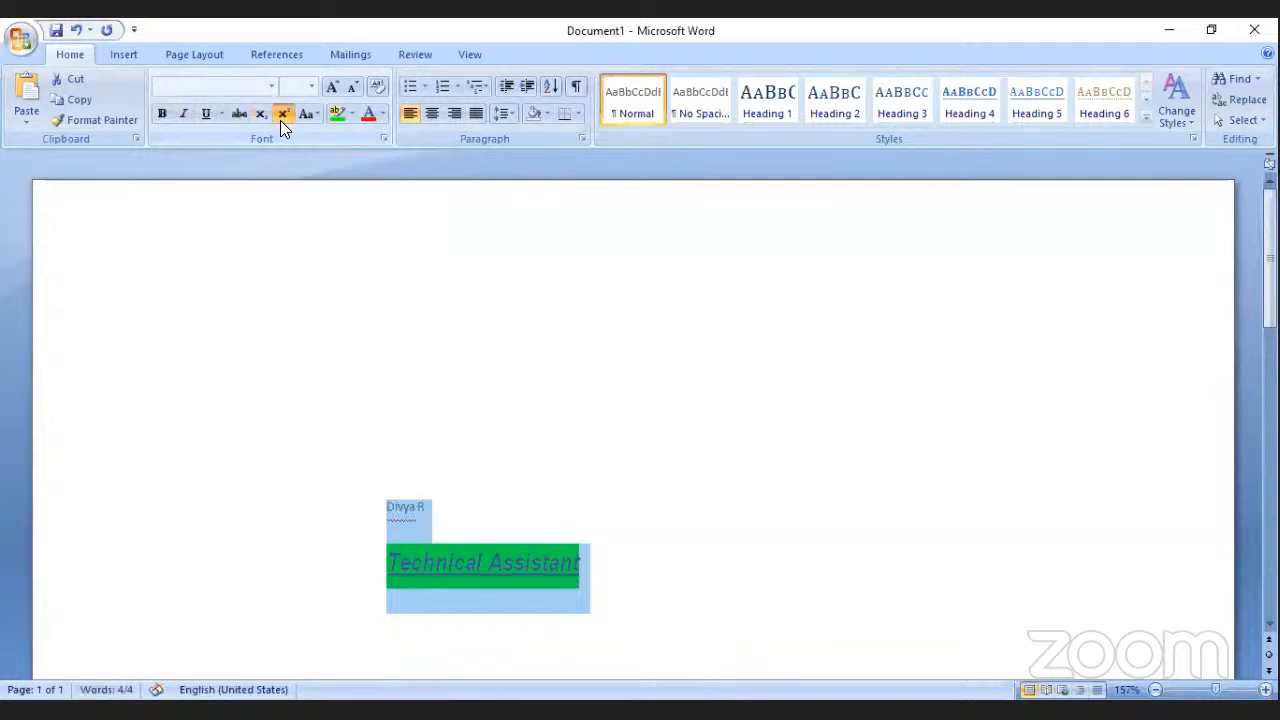
click(284, 112)
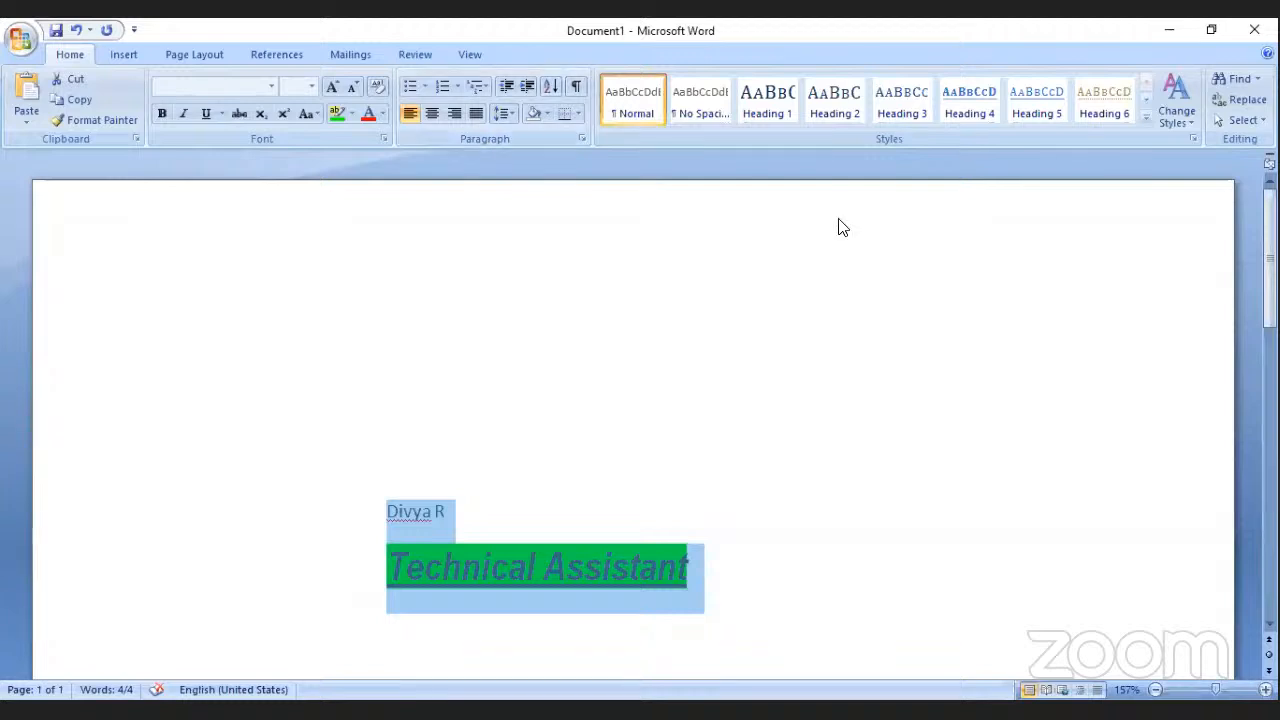
key(alt+Tab)
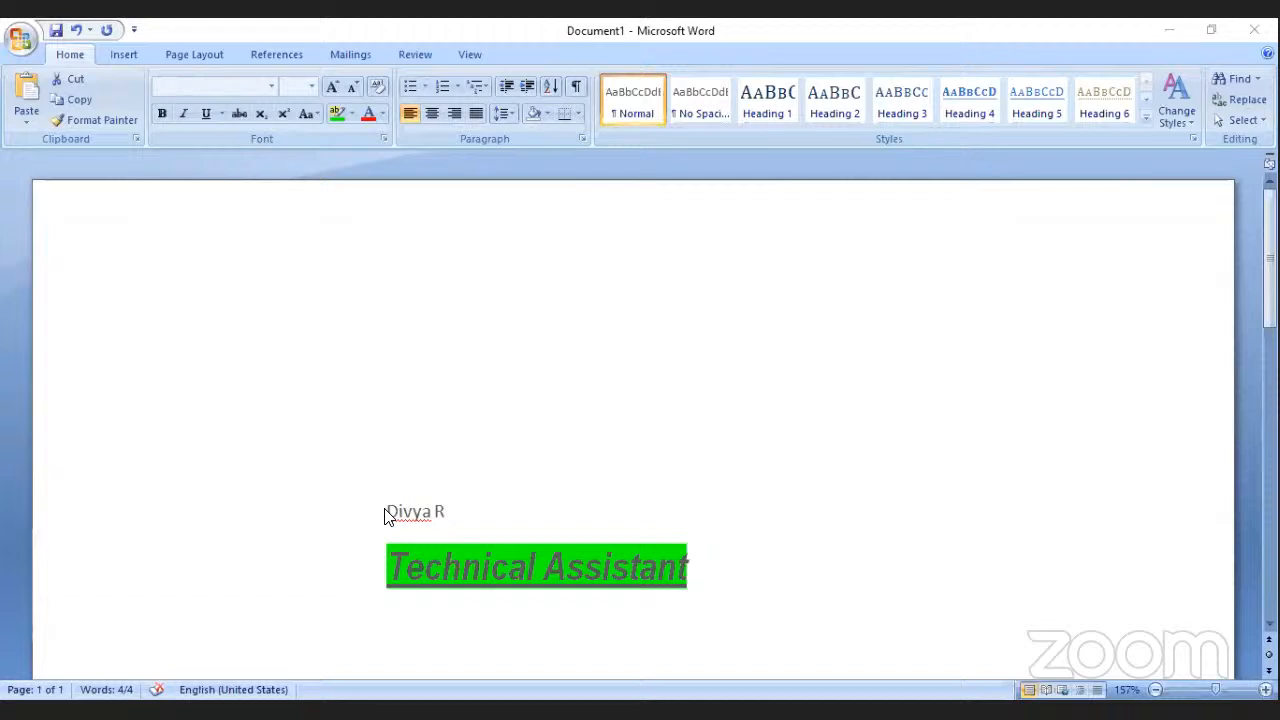
key(ctrl+a)
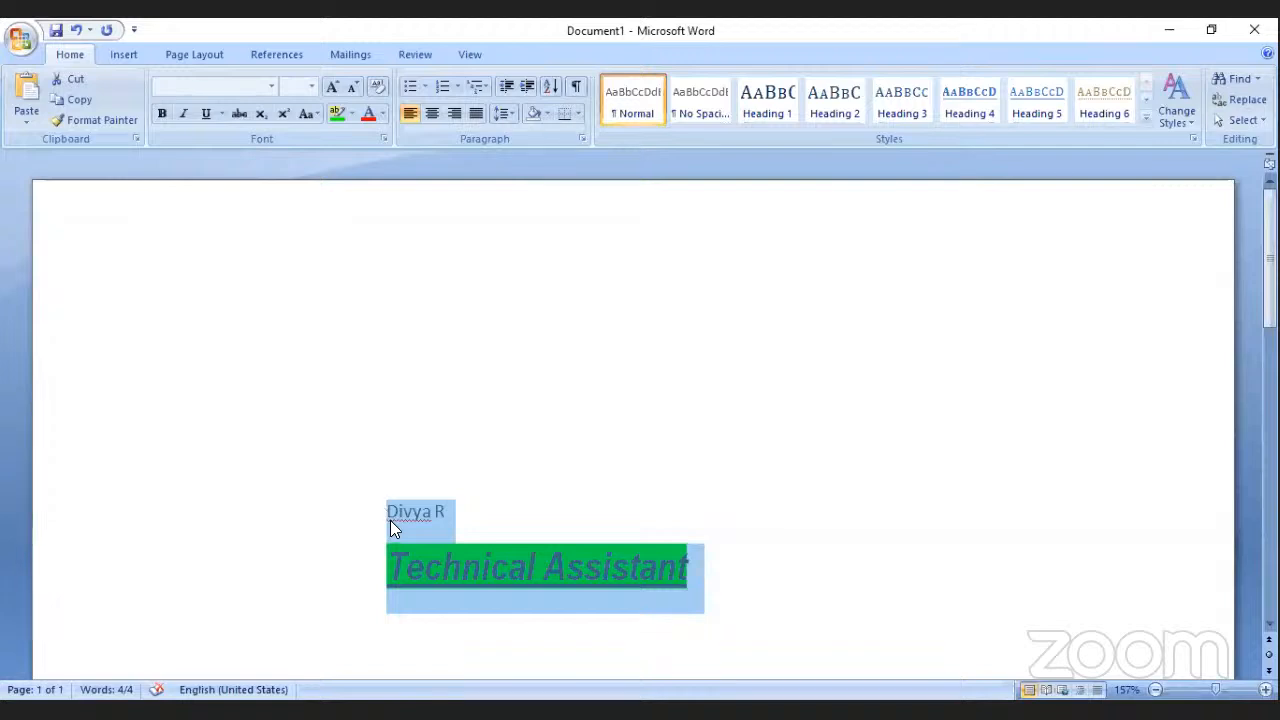
double_click(390, 520)
key(ctrl+Left)
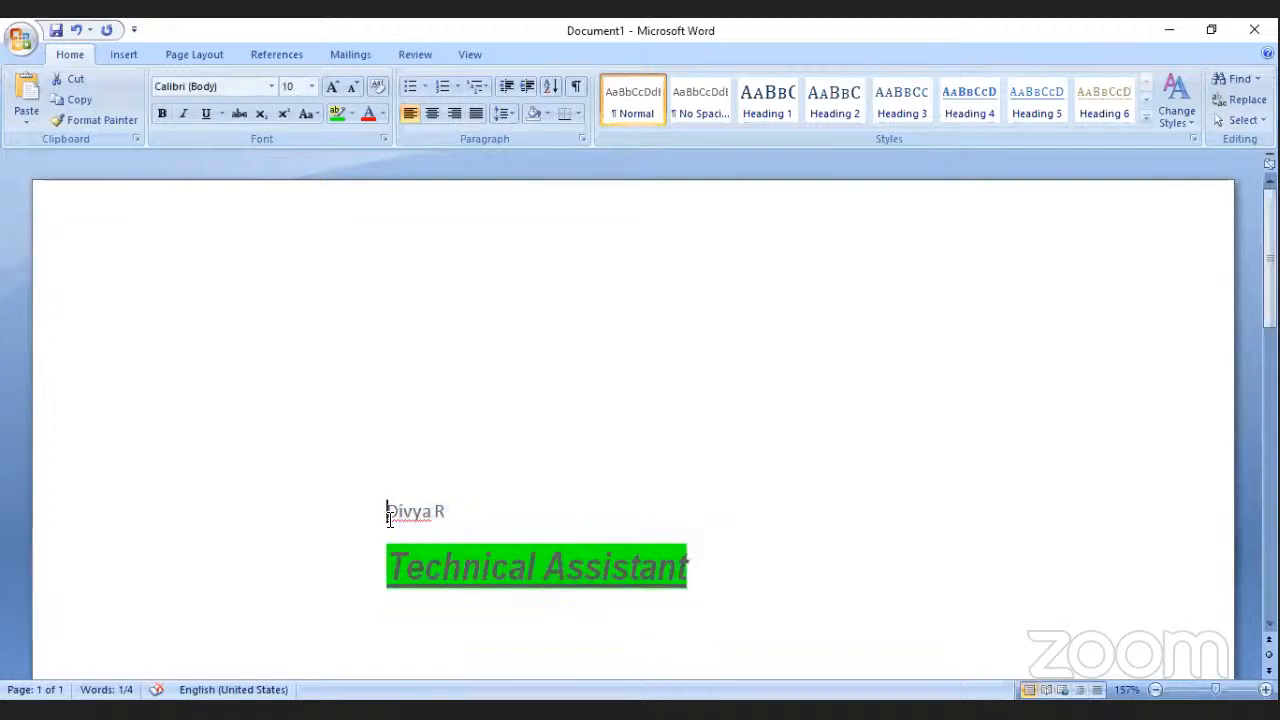
key(ctrl+shift+Right)
key(Right)
key(ctrl+shift+Right)
key(shift+Home)
key(shift+Right)
double_click(390, 520)
click(390, 520)
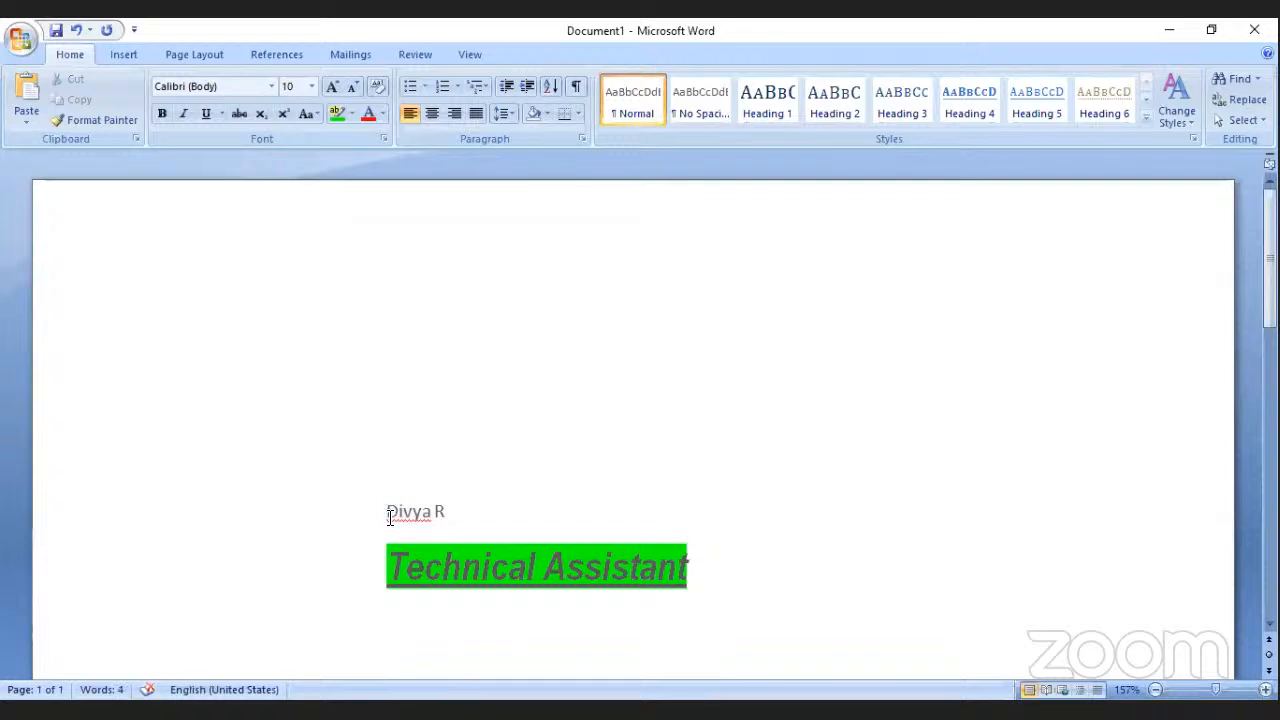
- Justify the name line and the "Technical Assistant" line, and switch both to right alignment
key(shift+Down)
key(shift+Down)
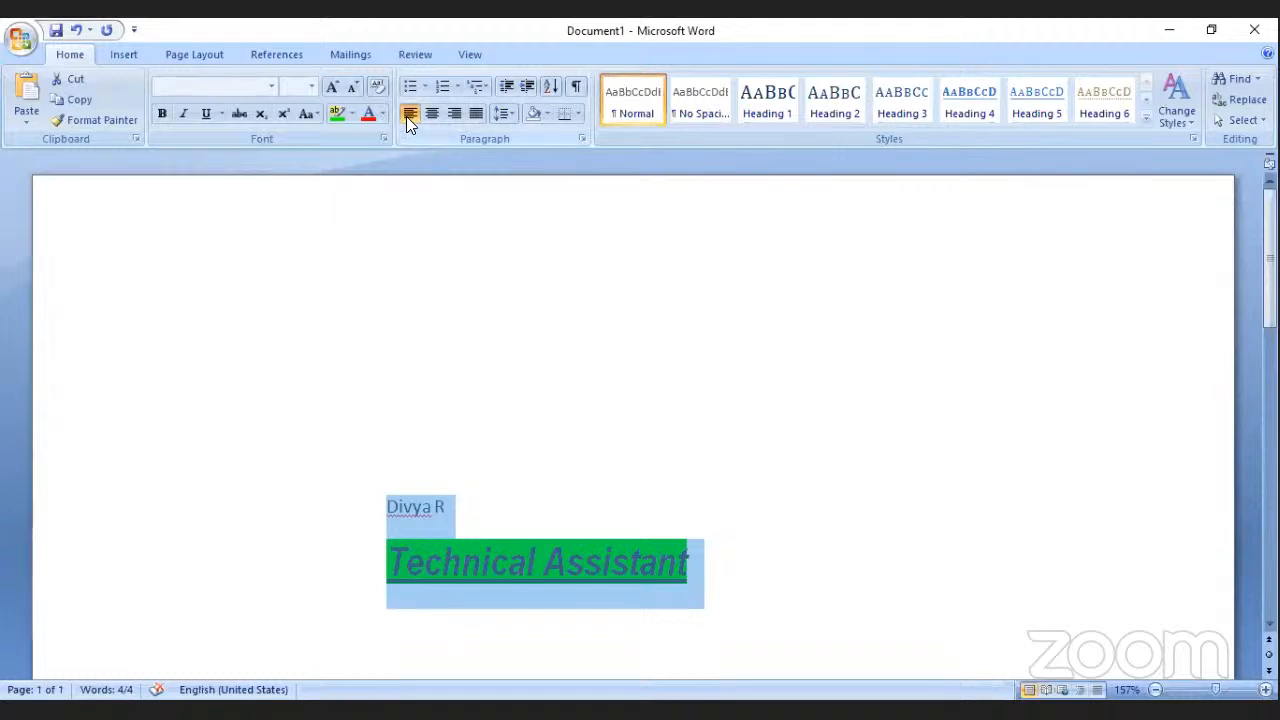
key(ctrl+j)
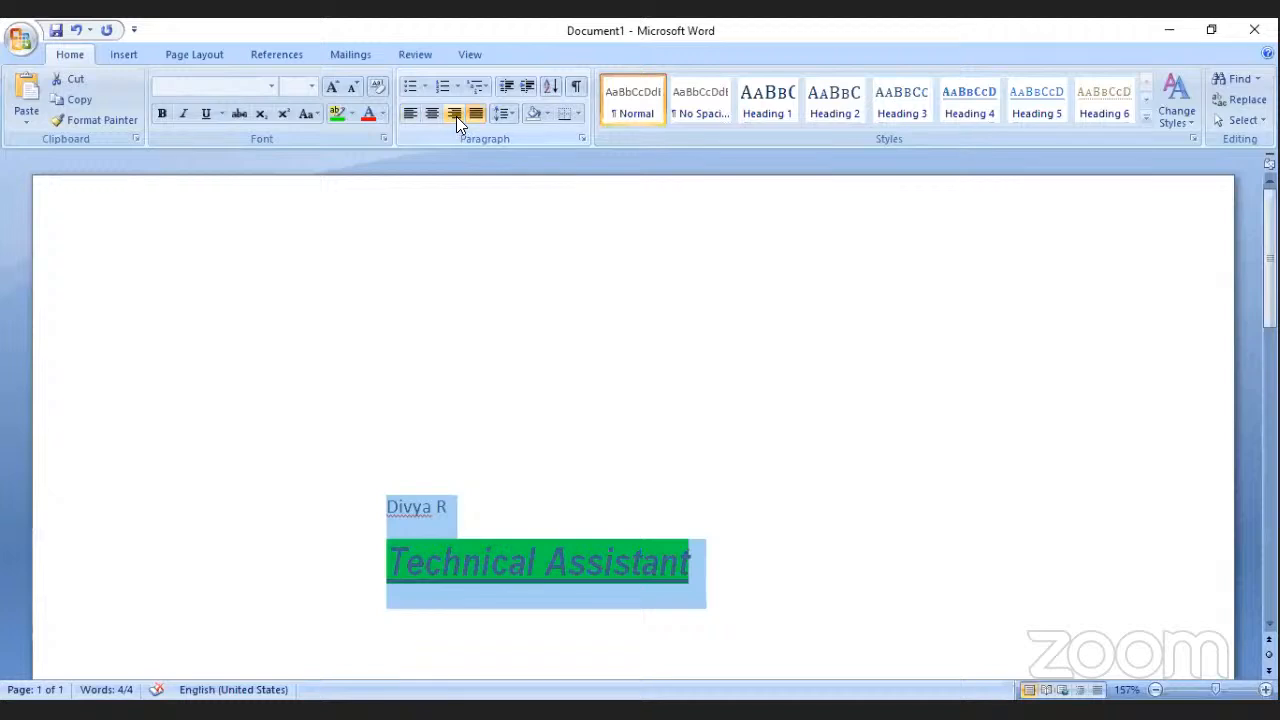
click(454, 114)
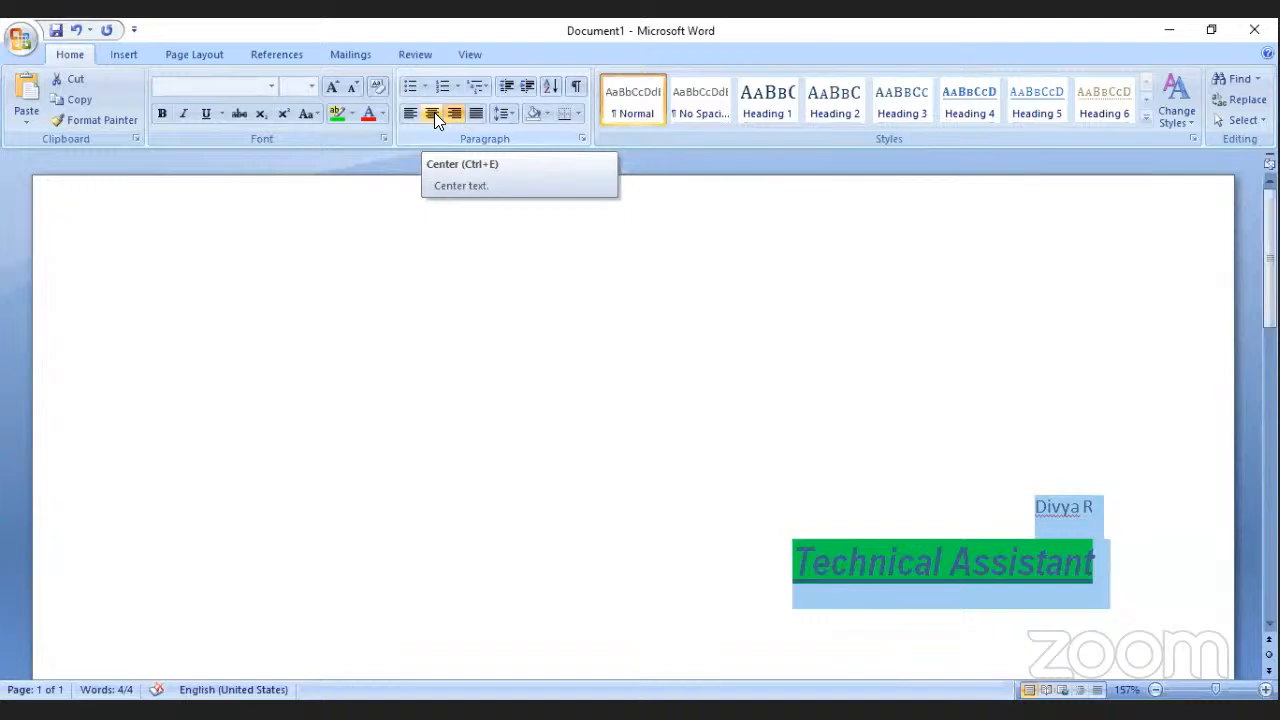
- Center the name line and the "Technical Assistant" line, and try bulleted and numbered list formatting on both
click(434, 112)
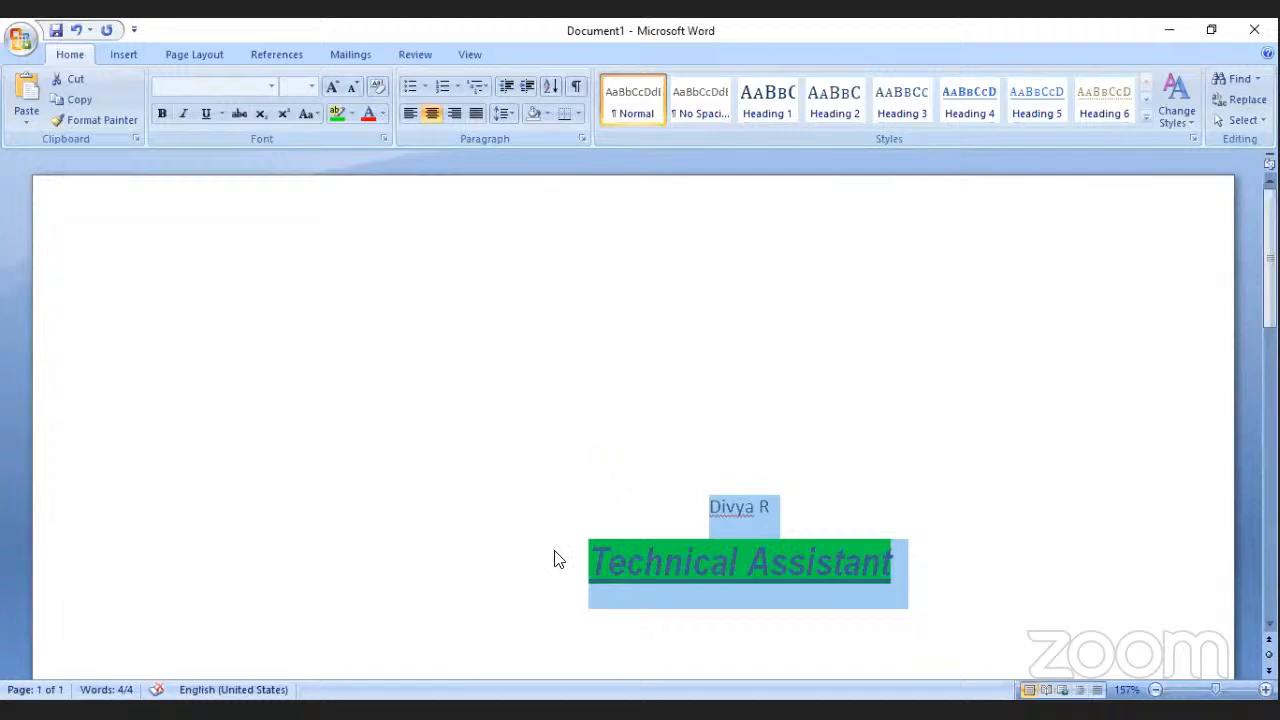
click(412, 87)
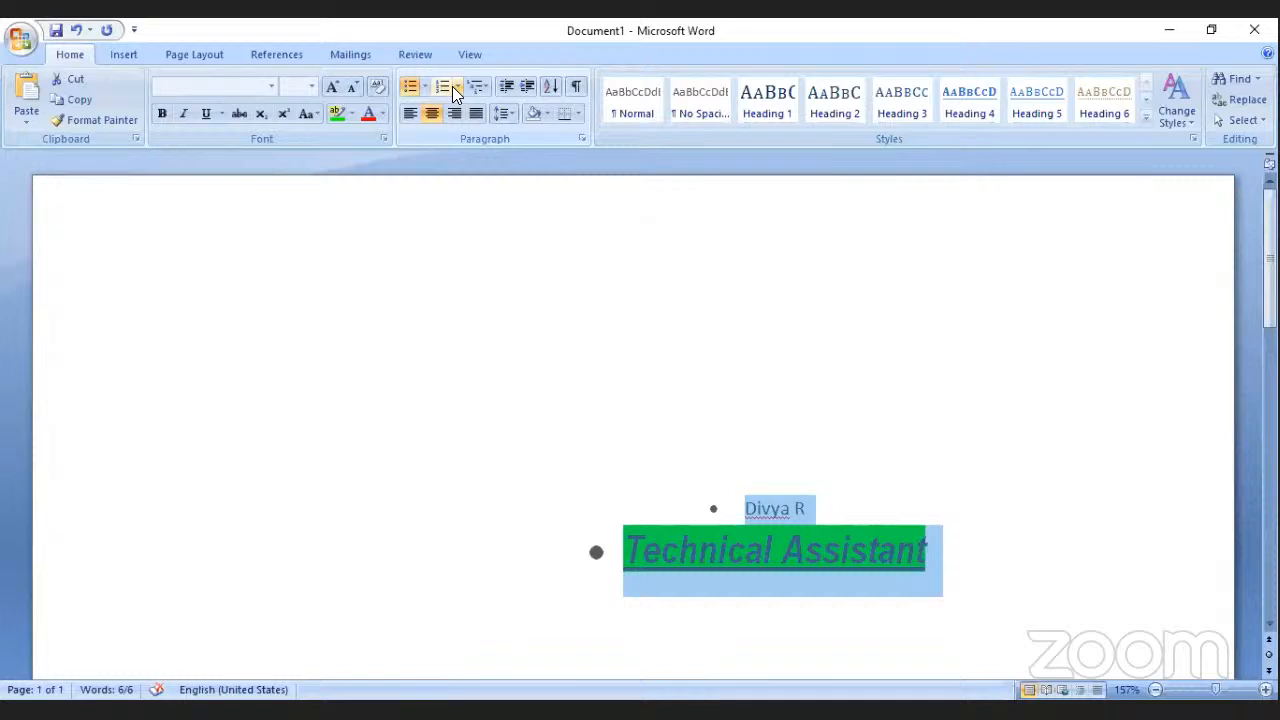
click(454, 86)
click(537, 166)
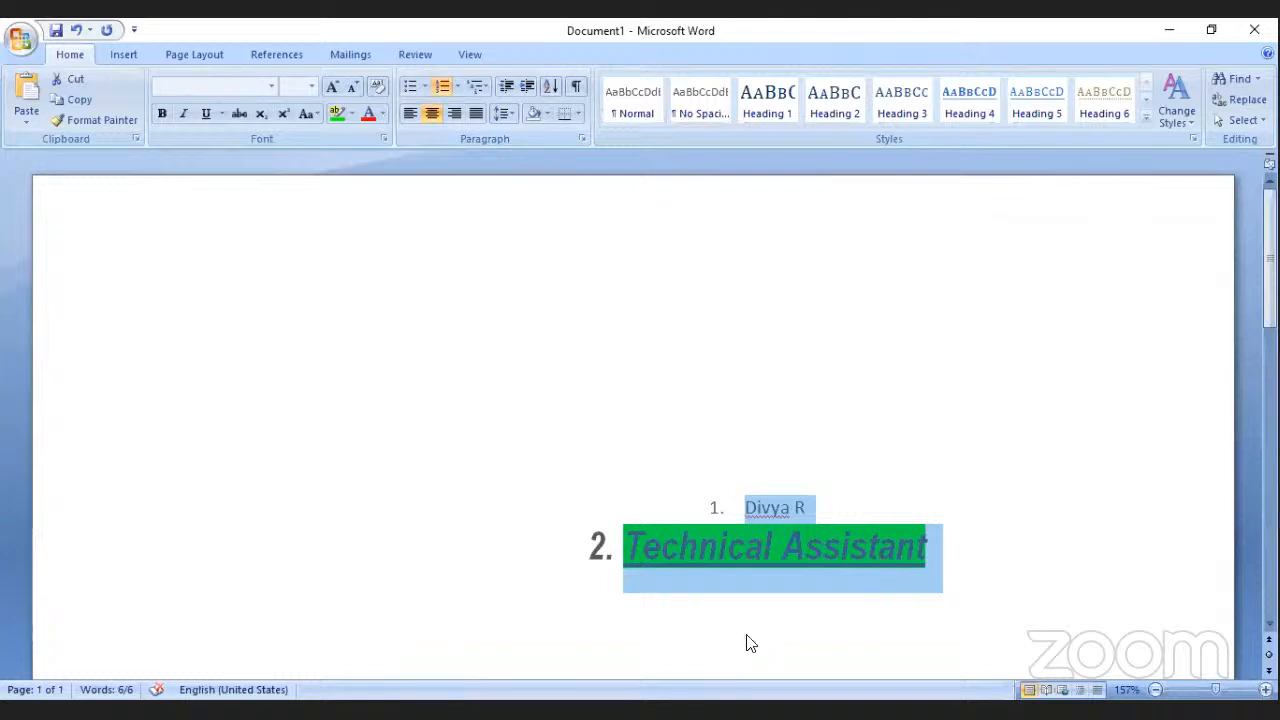
- Try line spacing of 2.0 and 2.5 on the name line and the "Technical Assistant" line
click(510, 114)
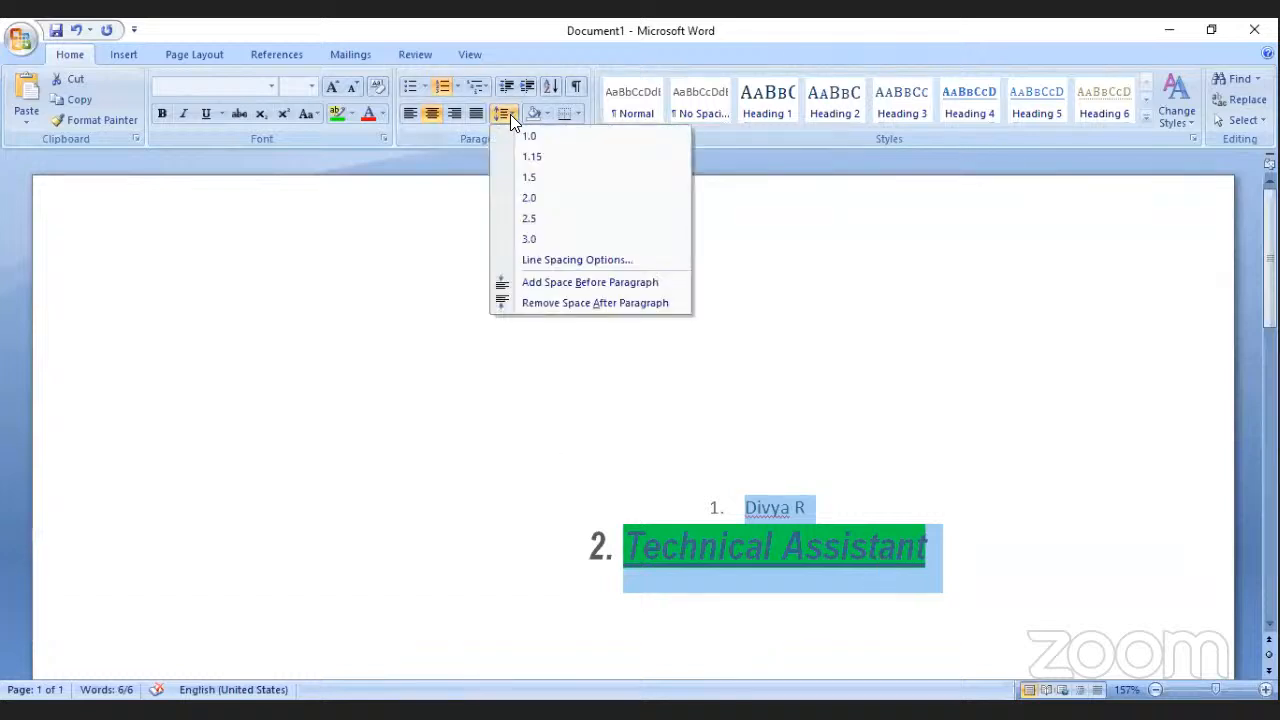
click(502, 202)
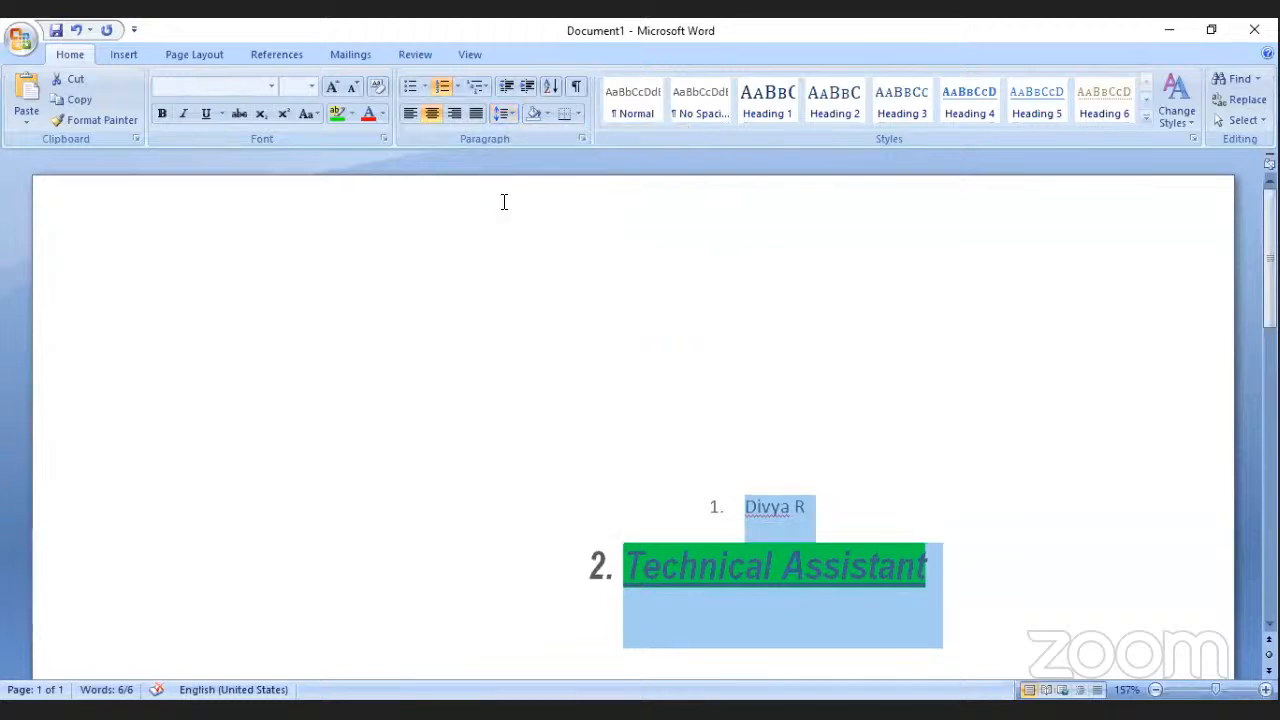
click(512, 114)
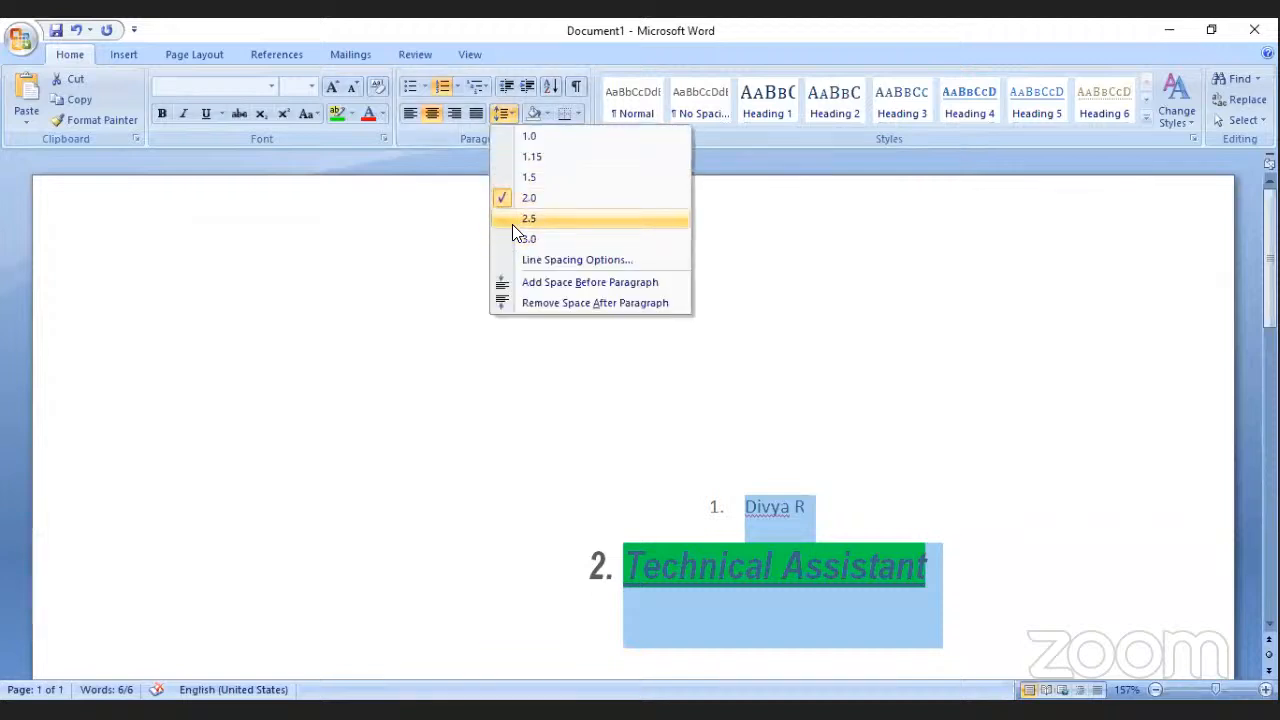
click(513, 225)
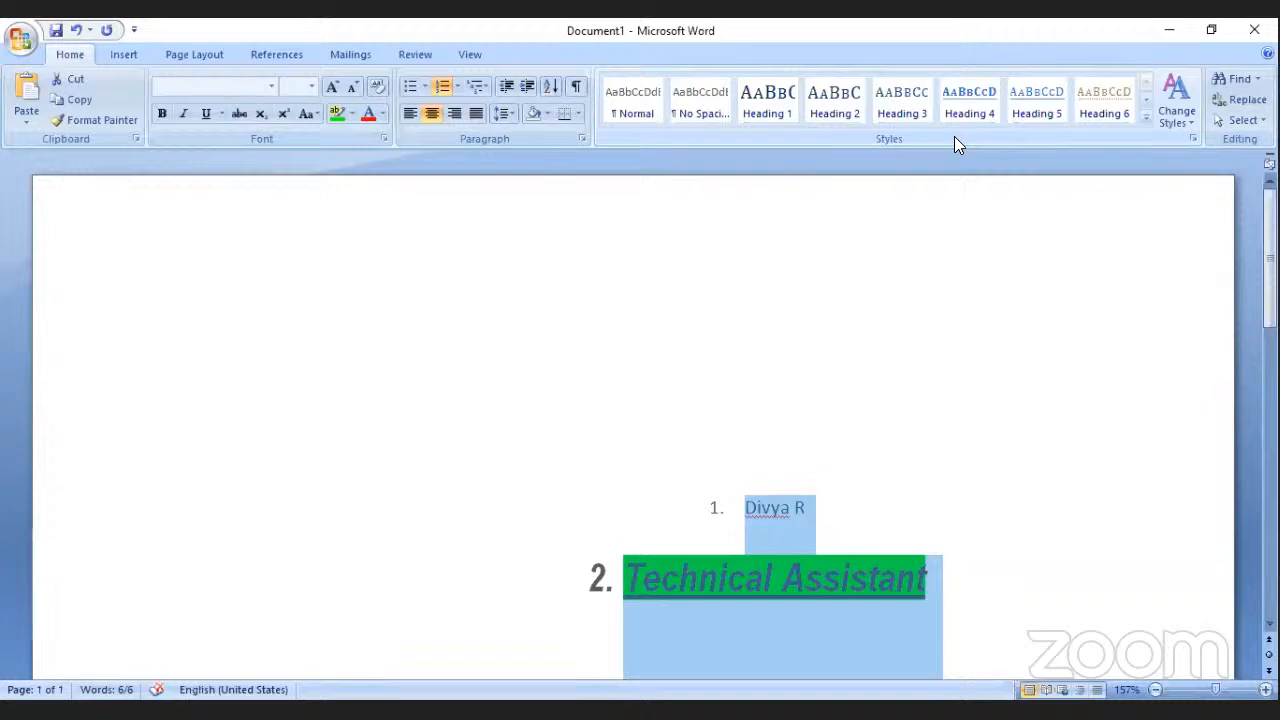
- Undo the line spacing, numbering and bullet changes on the two lines
key(Right)
drag(795, 433, 914, 504)
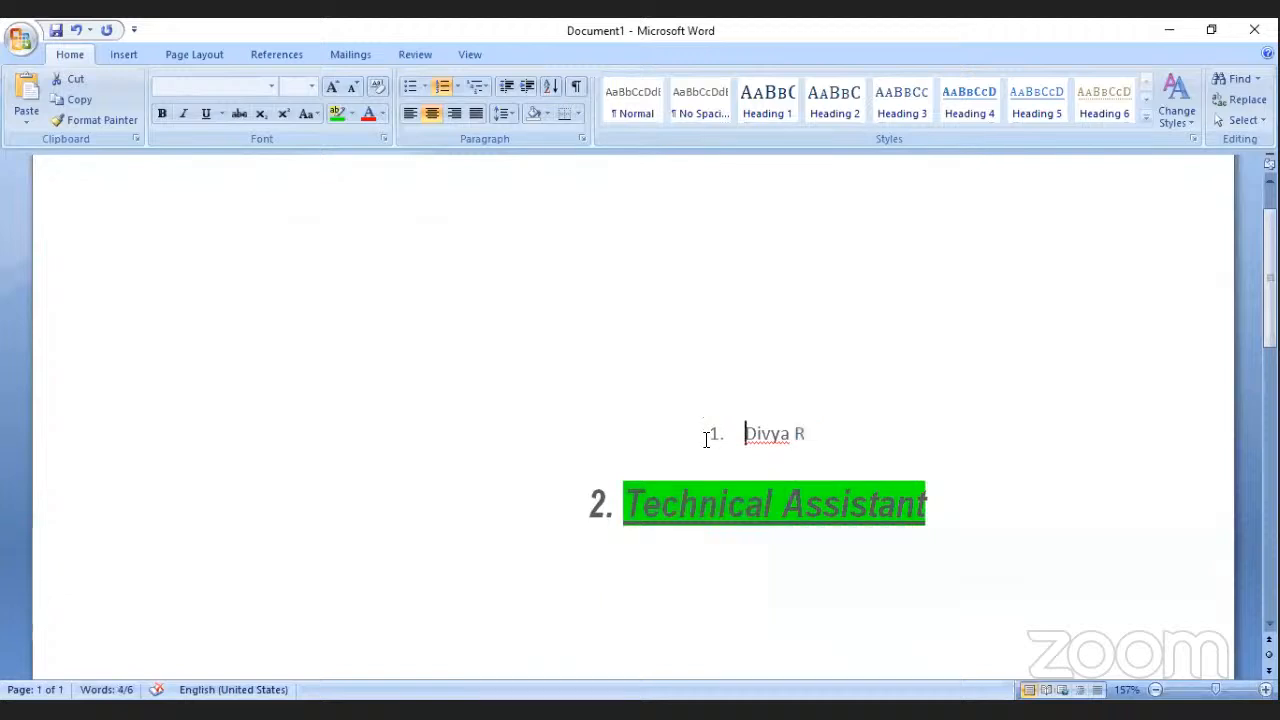
double_click(706, 440)
key(ctrl+z)
key(ctrl+z)
key(ctrl+z)
key(ctrl+z)
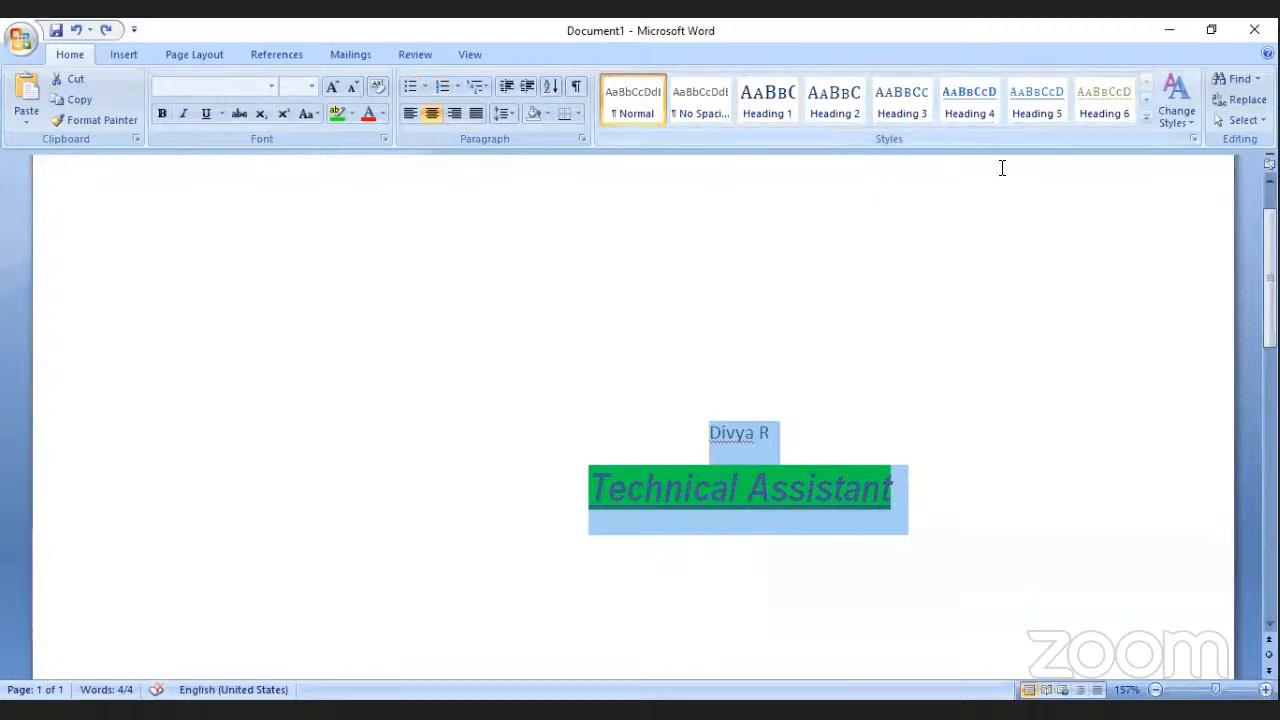
- Apply the Heading 3 style to the name line and the "Technical Assistant" line
click(883, 110)
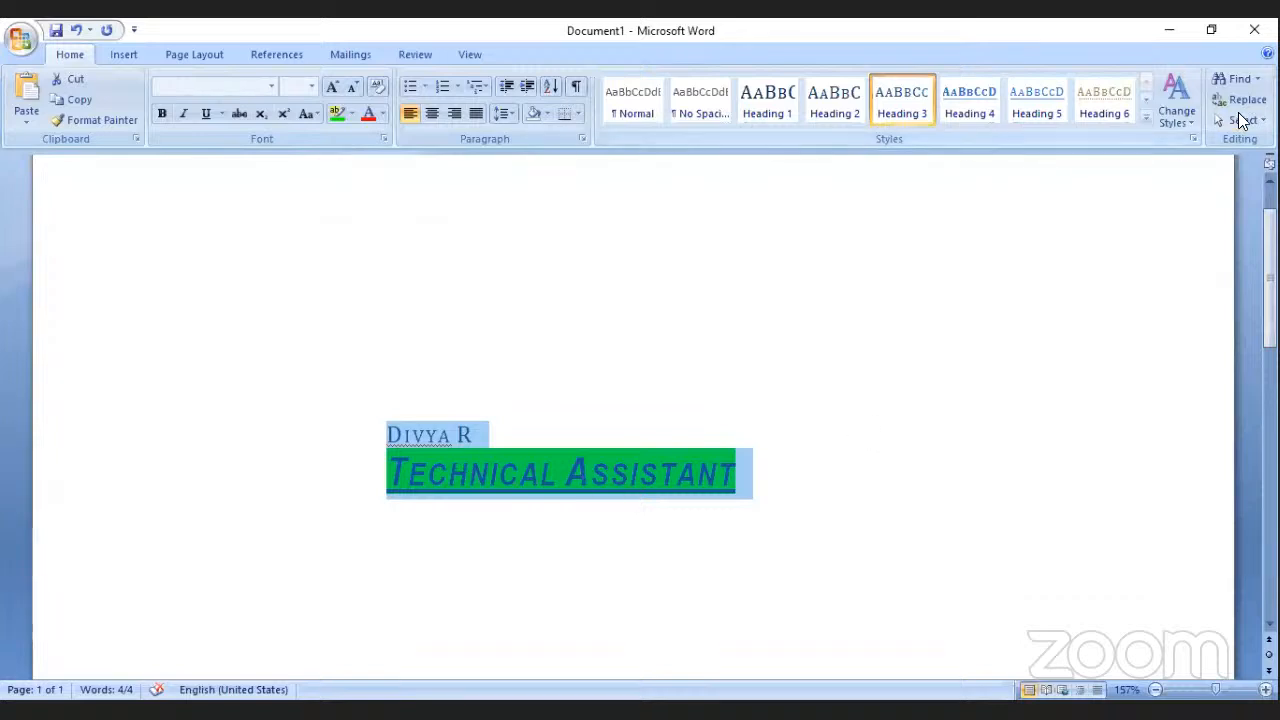
- Search the document for the person's first name
click(1238, 79)
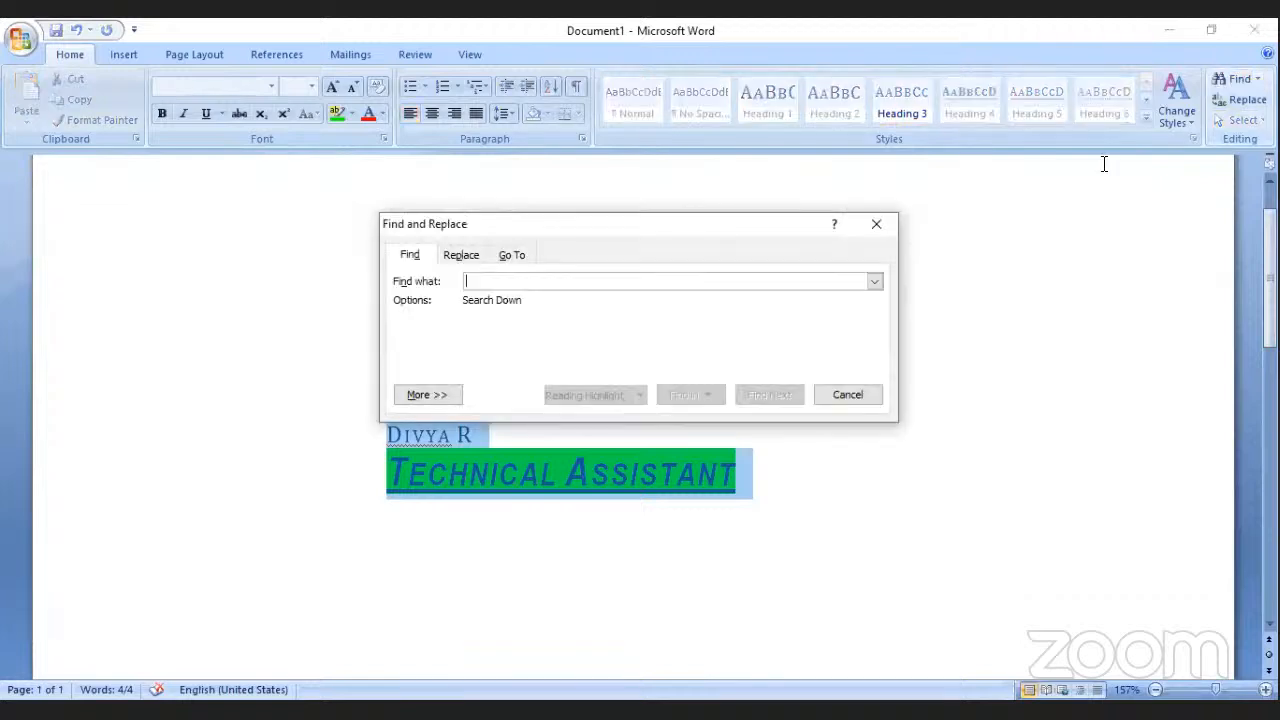
click(1008, 236)
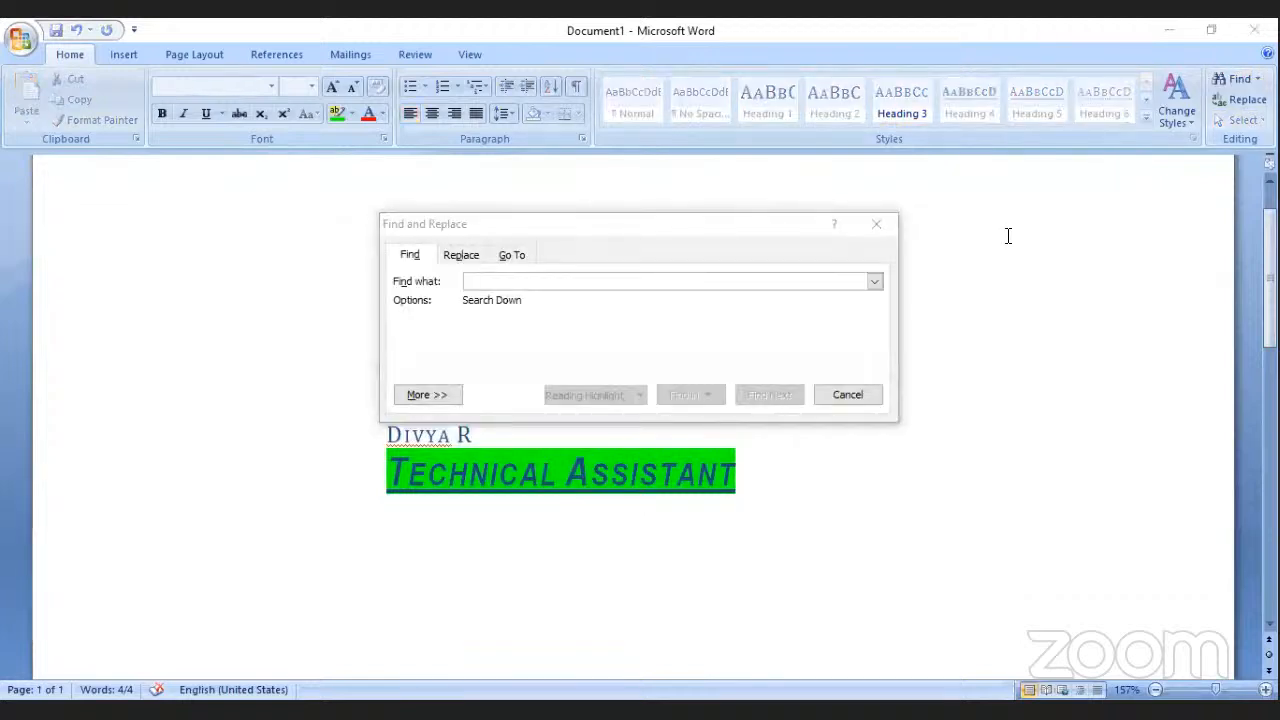
click(580, 280)
text(Divya)
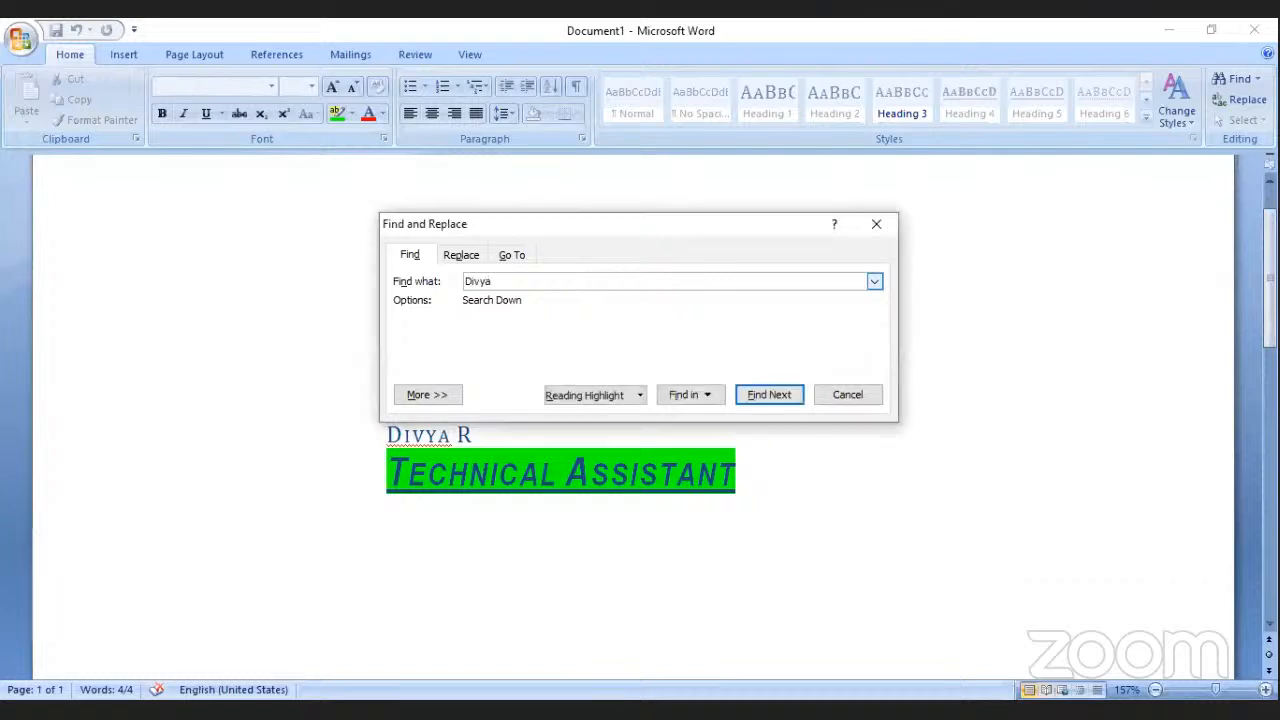
click(769, 395)
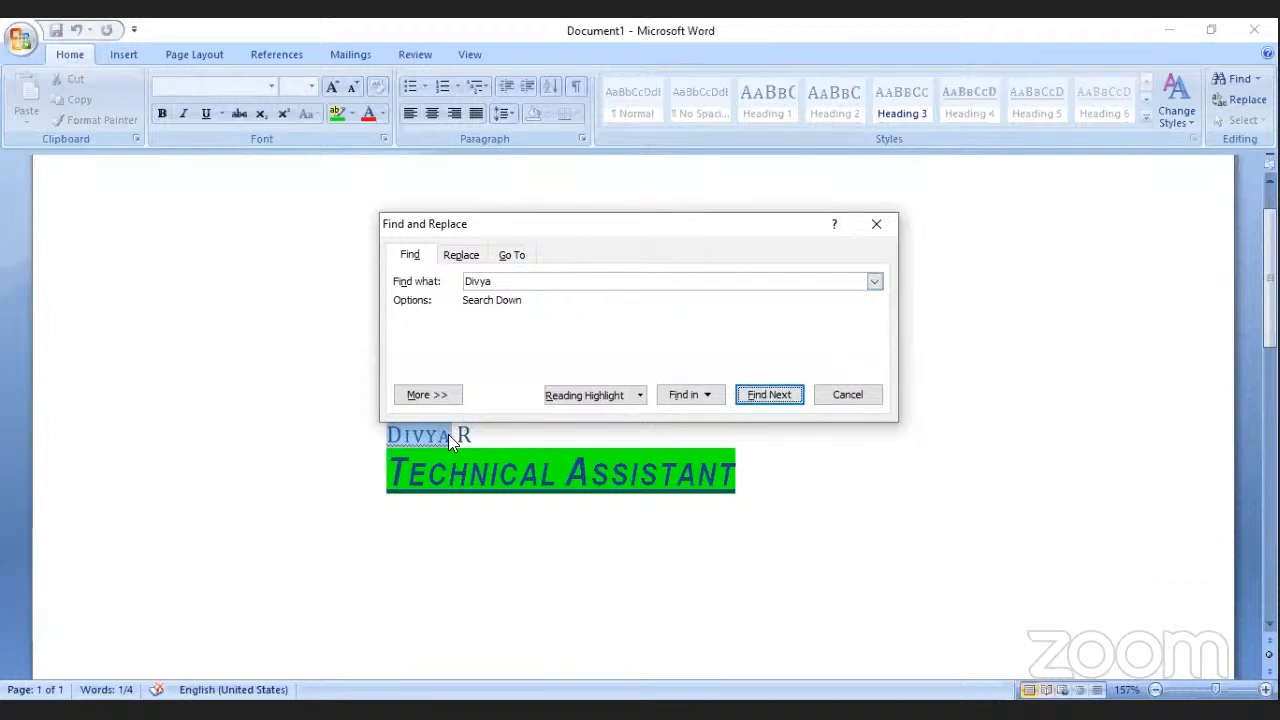
- Replace the person's first name with "TA" without searching the rest of the document, and close Find and Replace
click(459, 256)
click(536, 334)
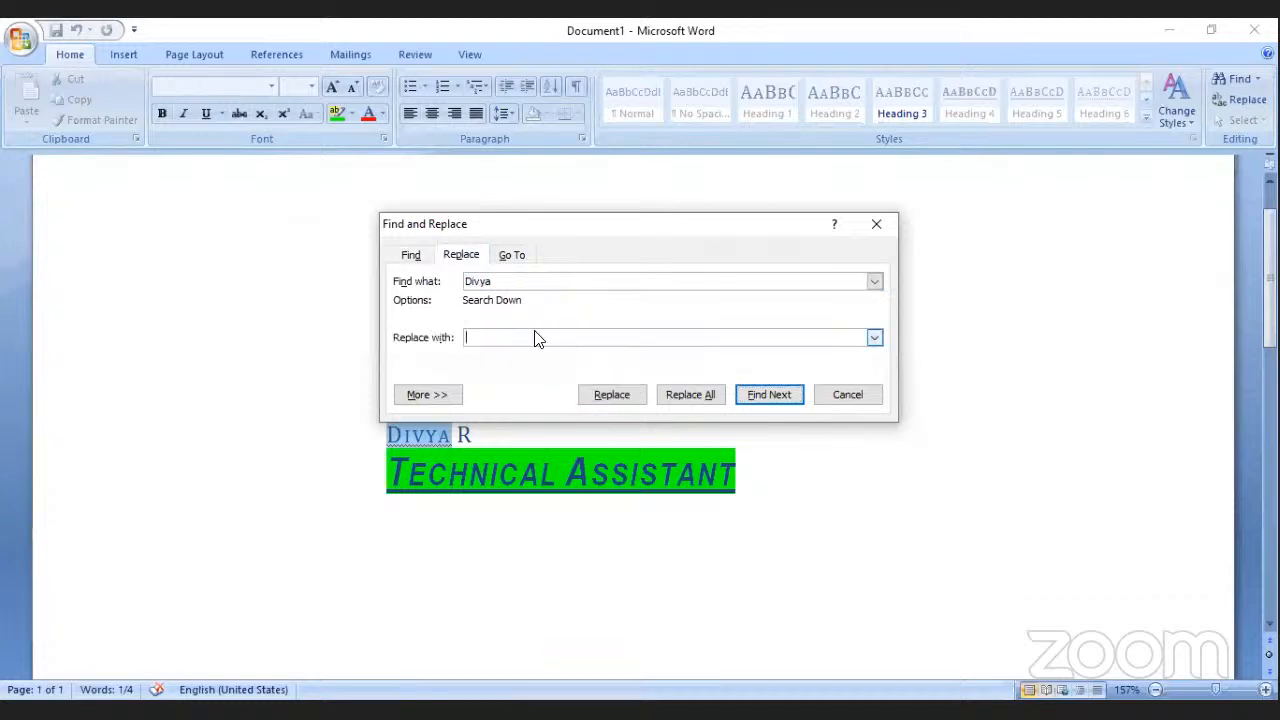
text(TA)
click(622, 395)
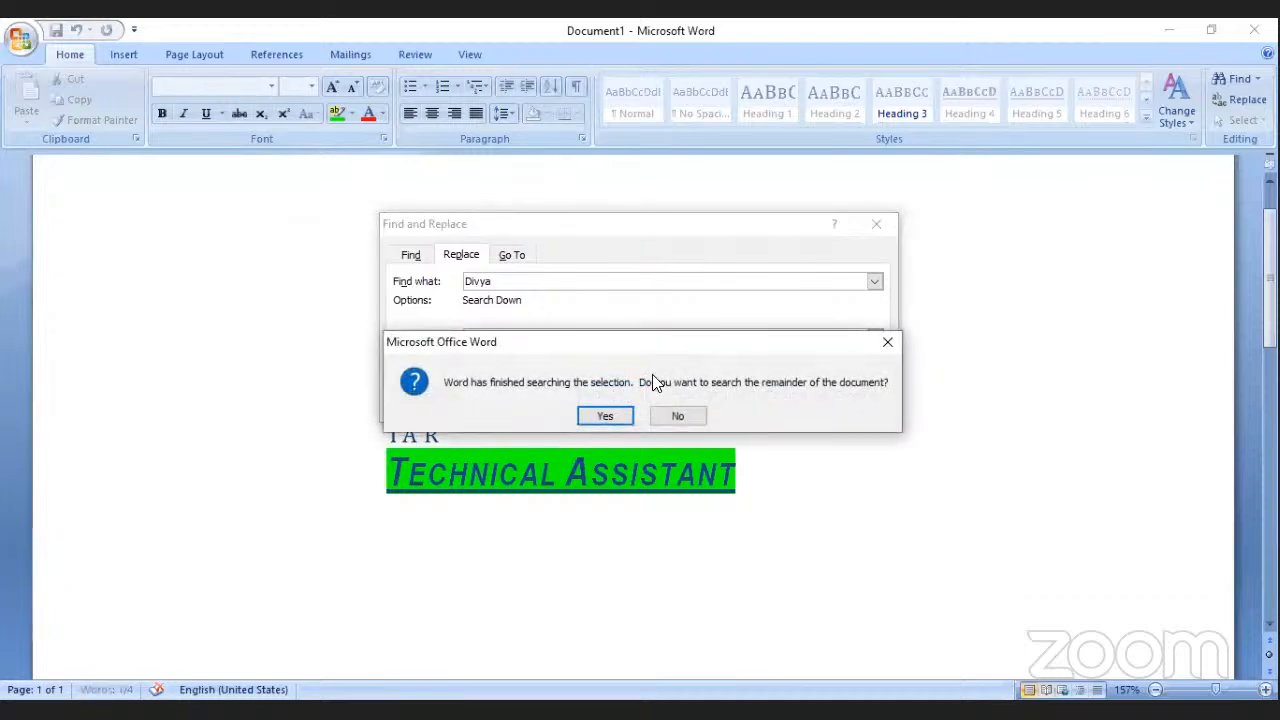
click(886, 346)
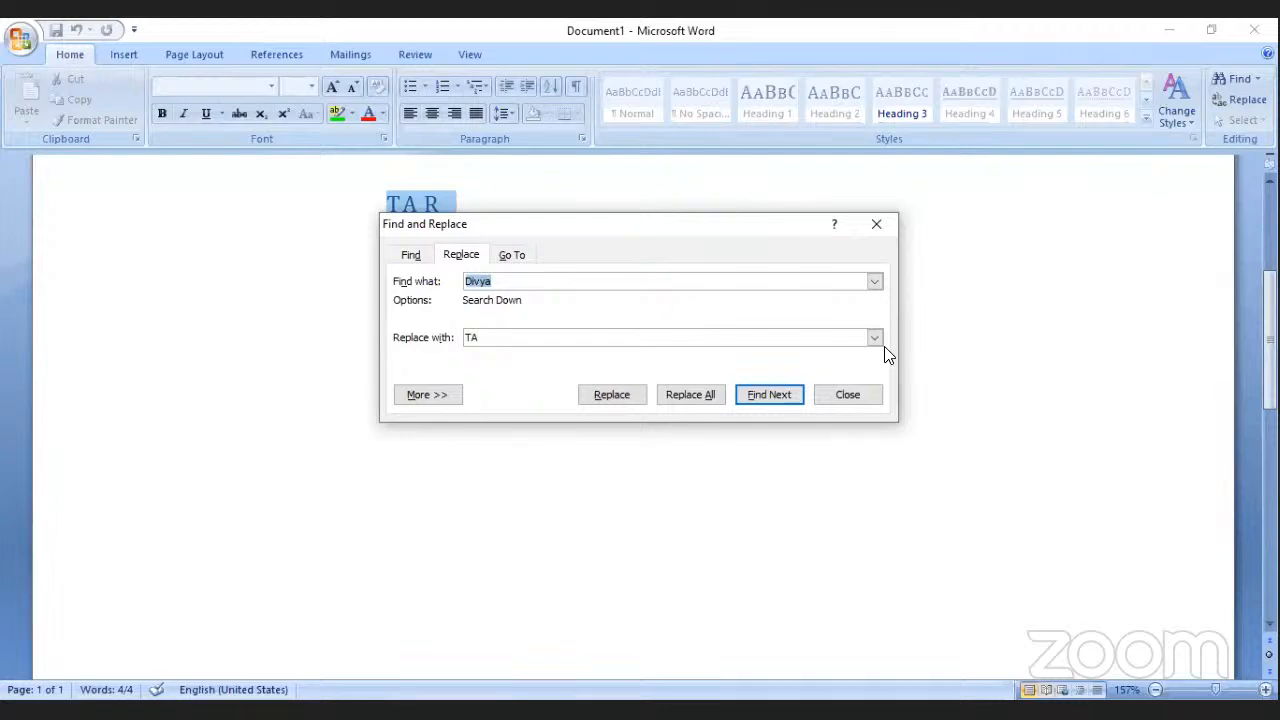
click(964, 616)
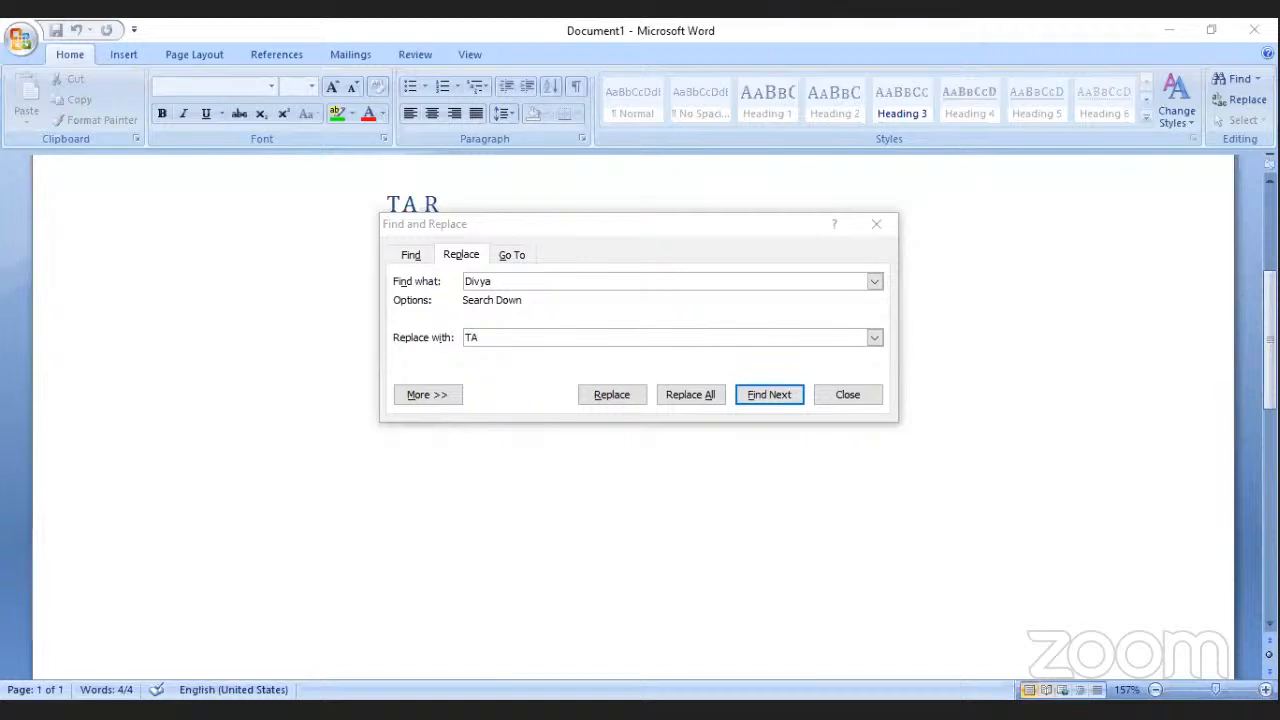
click(66, 163)
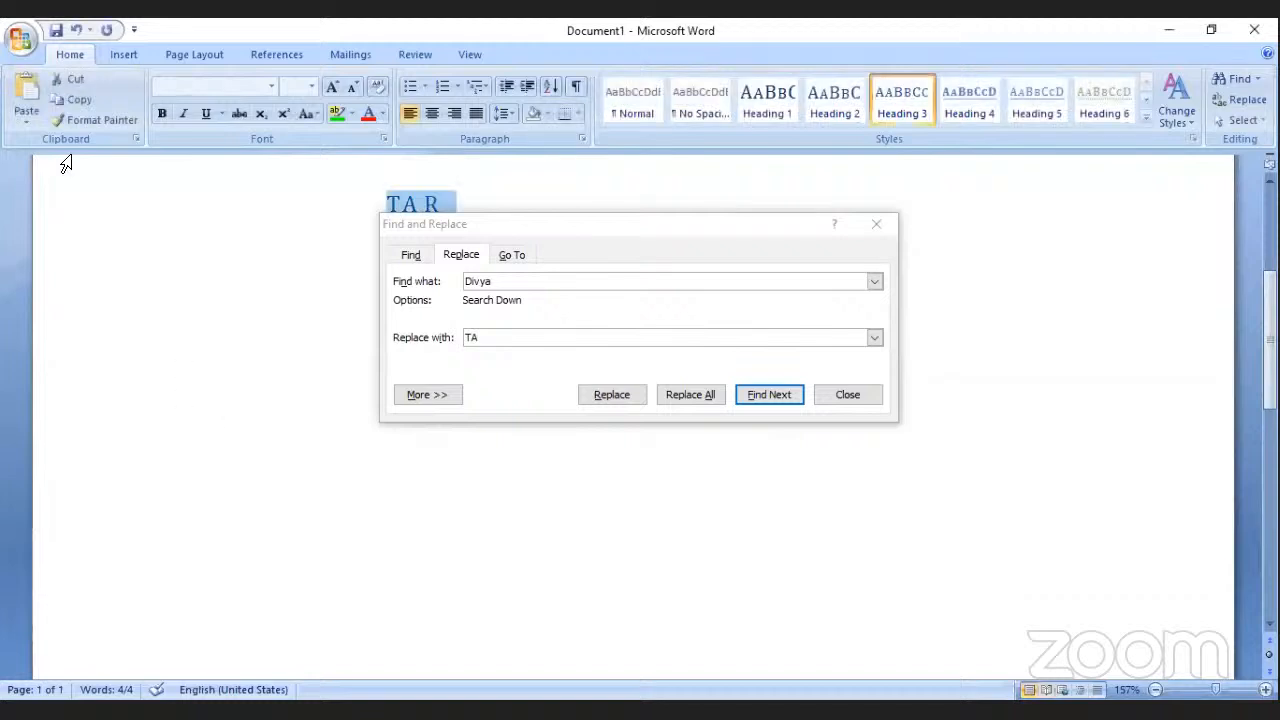
click(123, 54)
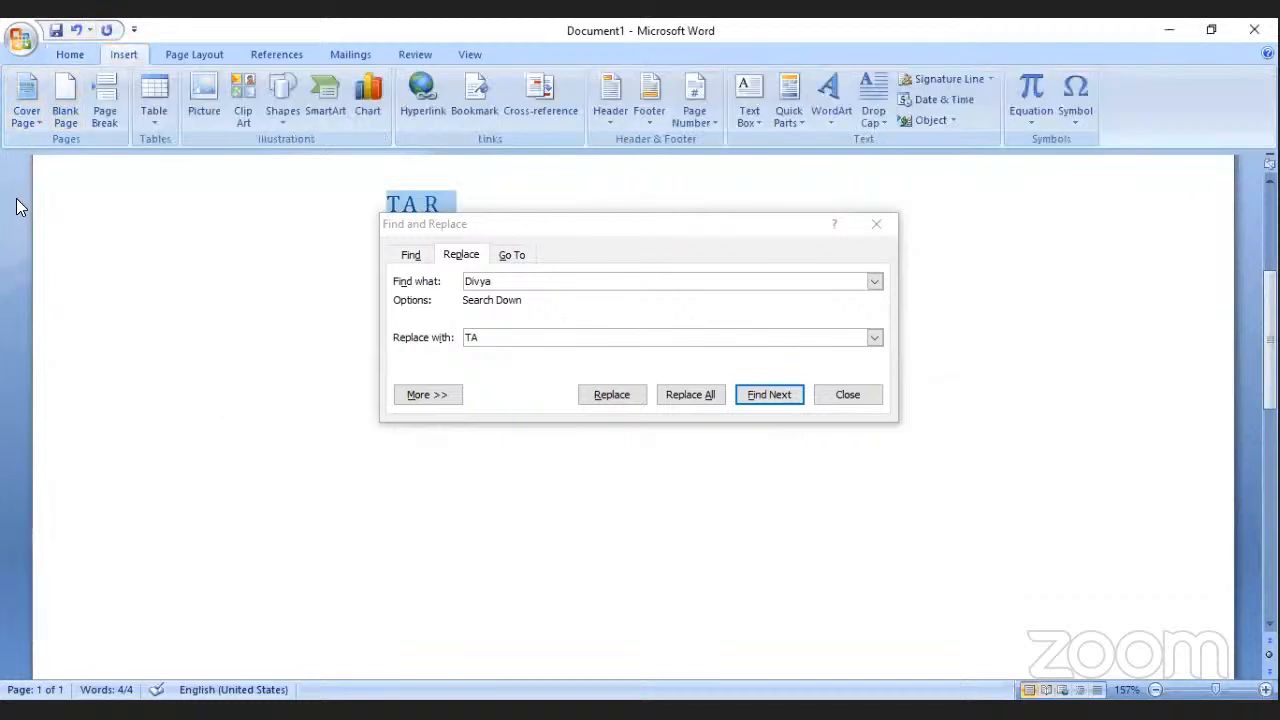
click(878, 220)
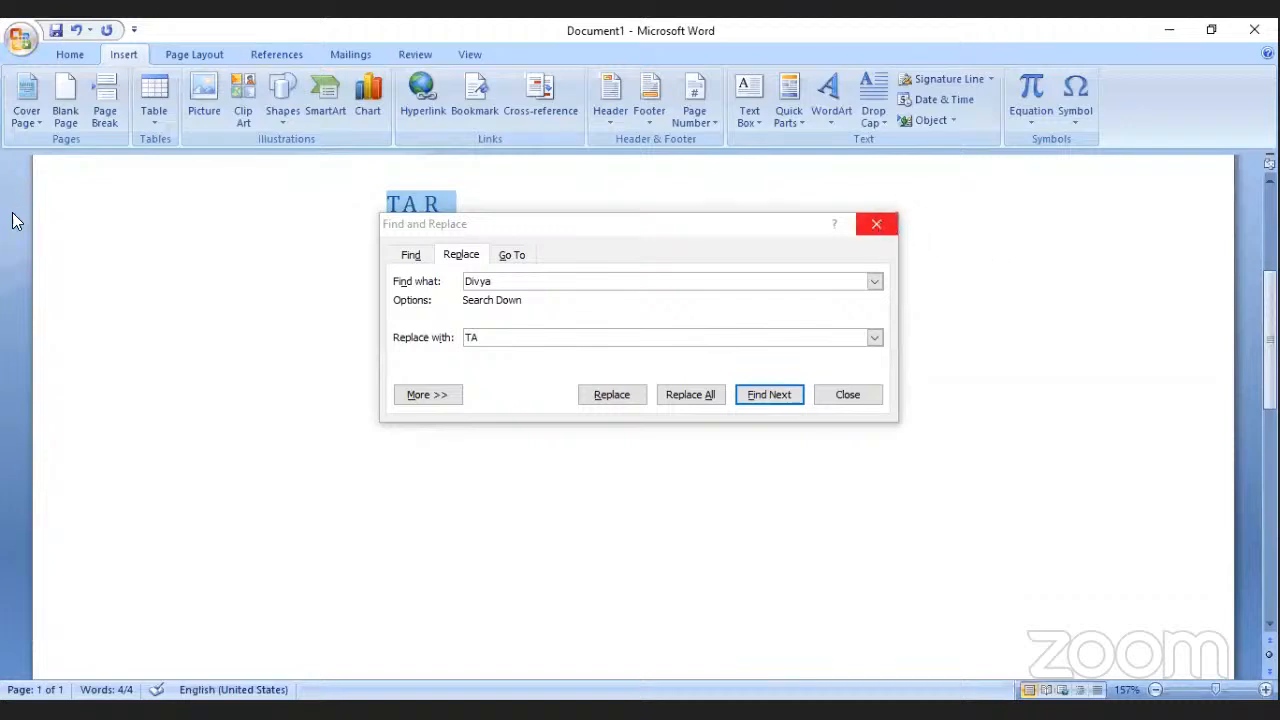
click(18, 38)
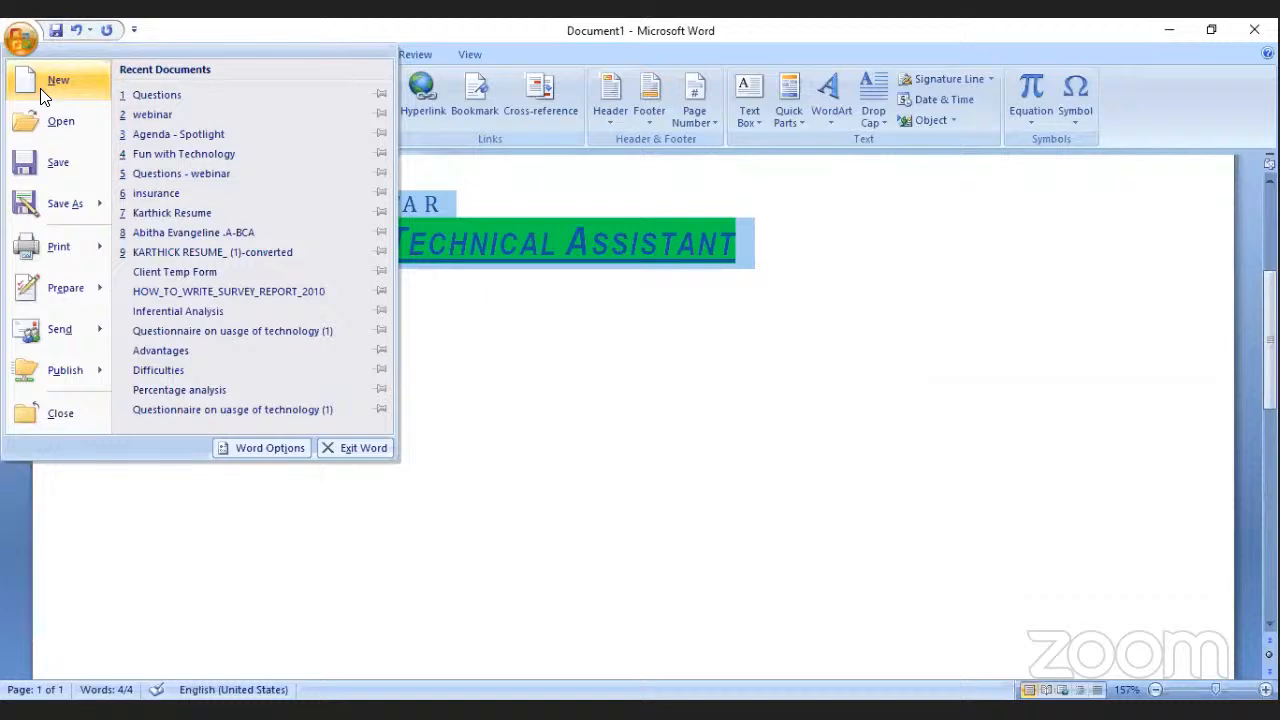
click(40, 88)
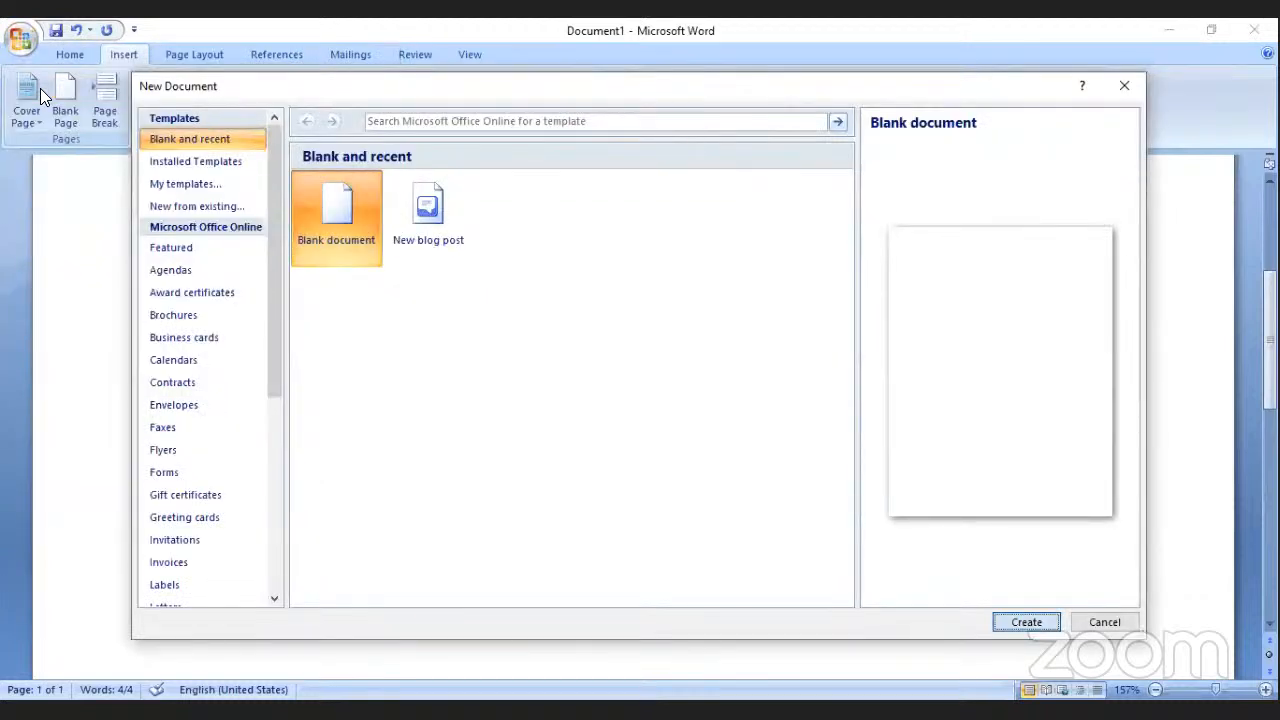
key(Escape)
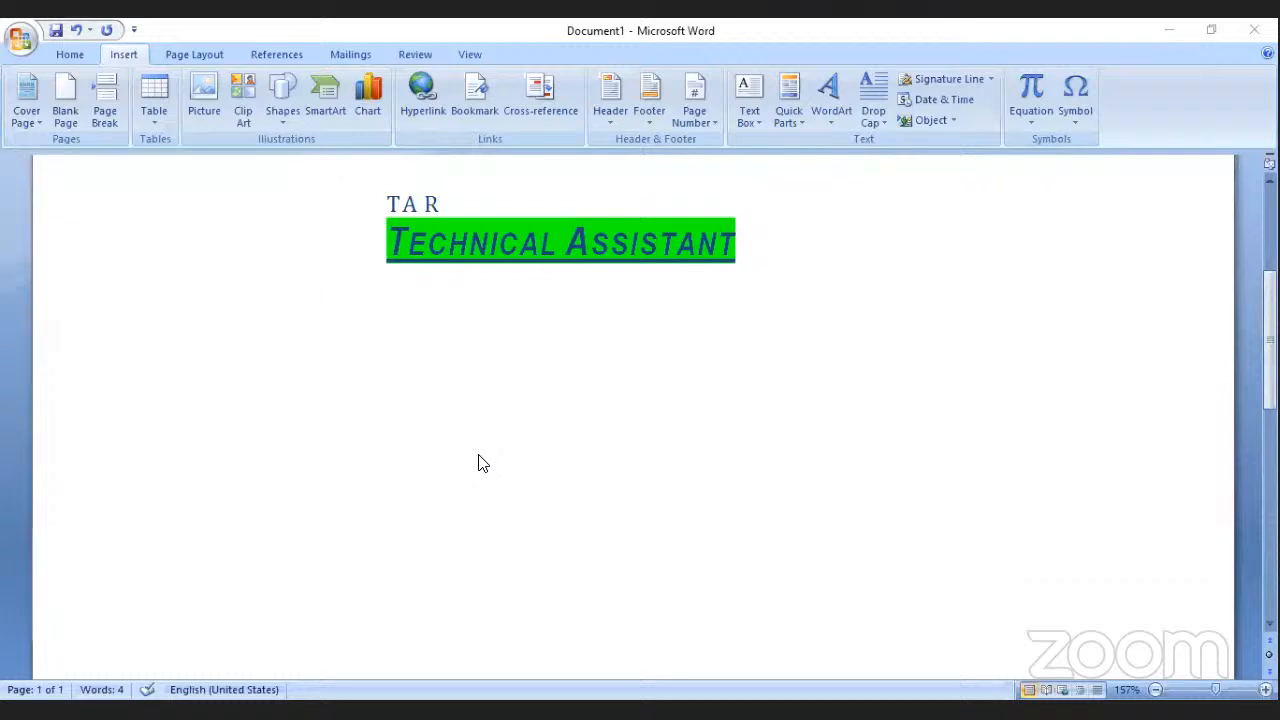
- Browse the built-in cover page designs as far as Motion
click(27, 103)
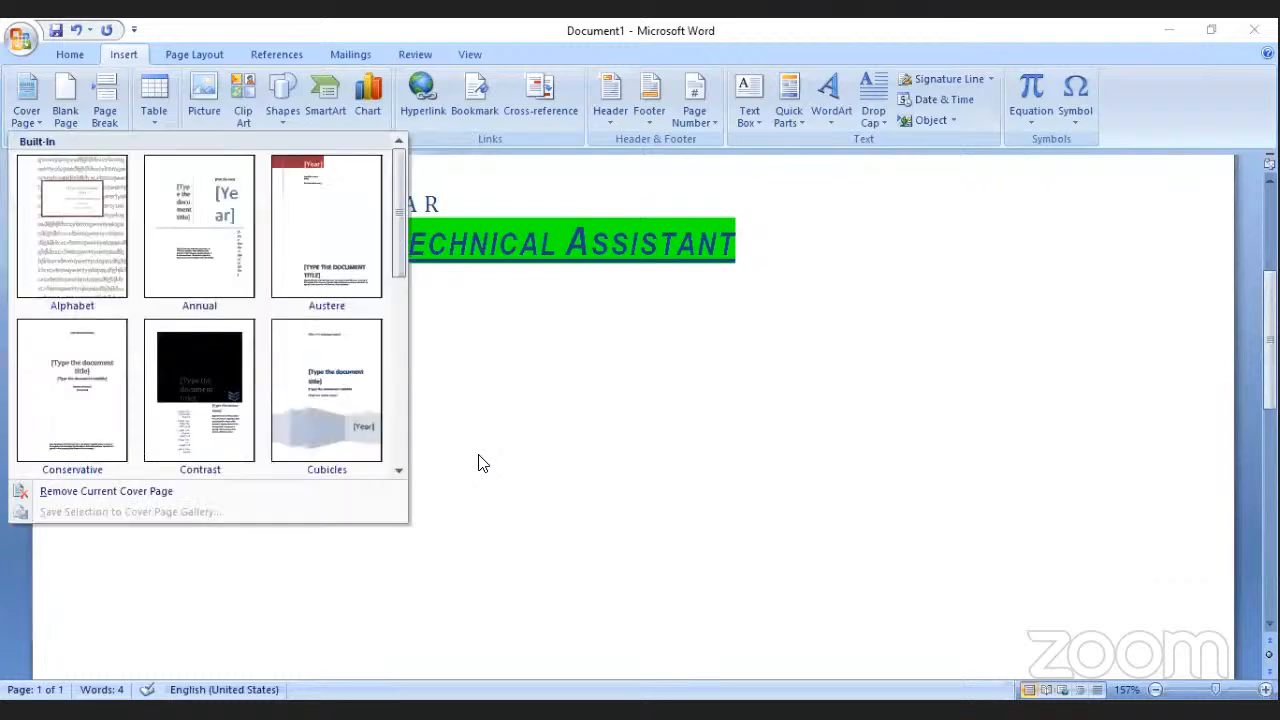
scroll(326, 370, down, 1)
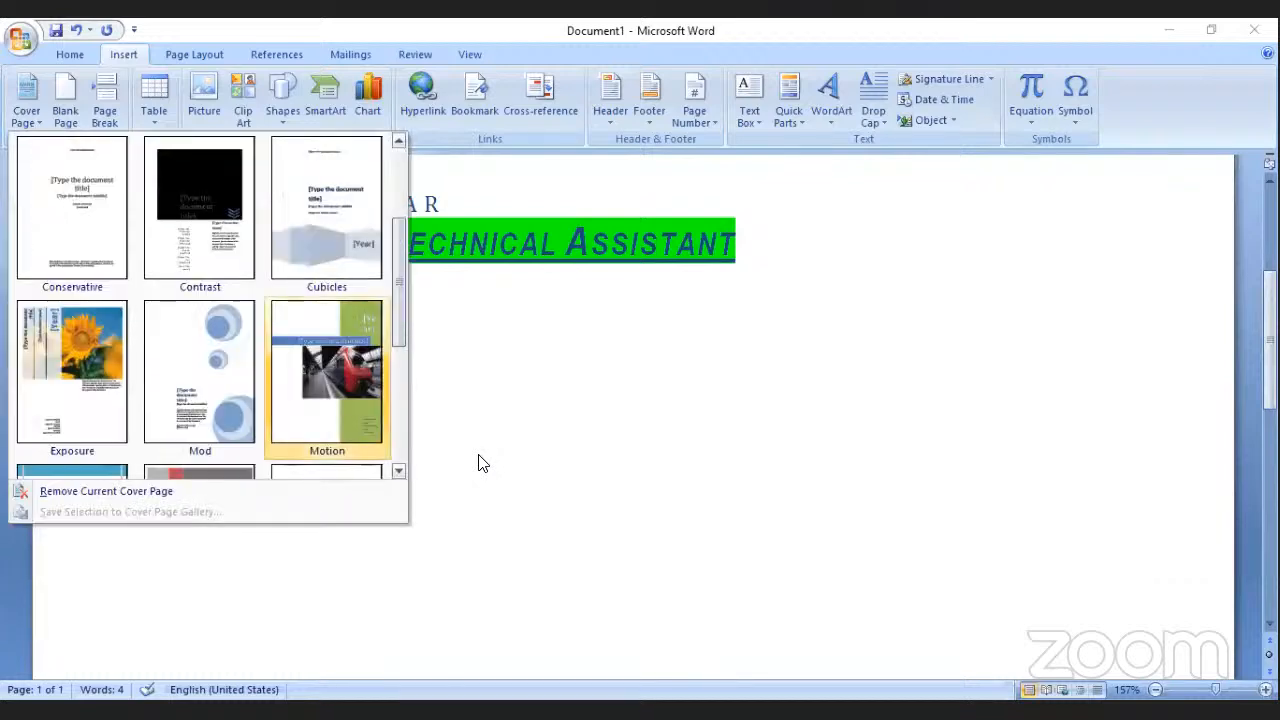
click(327, 372)
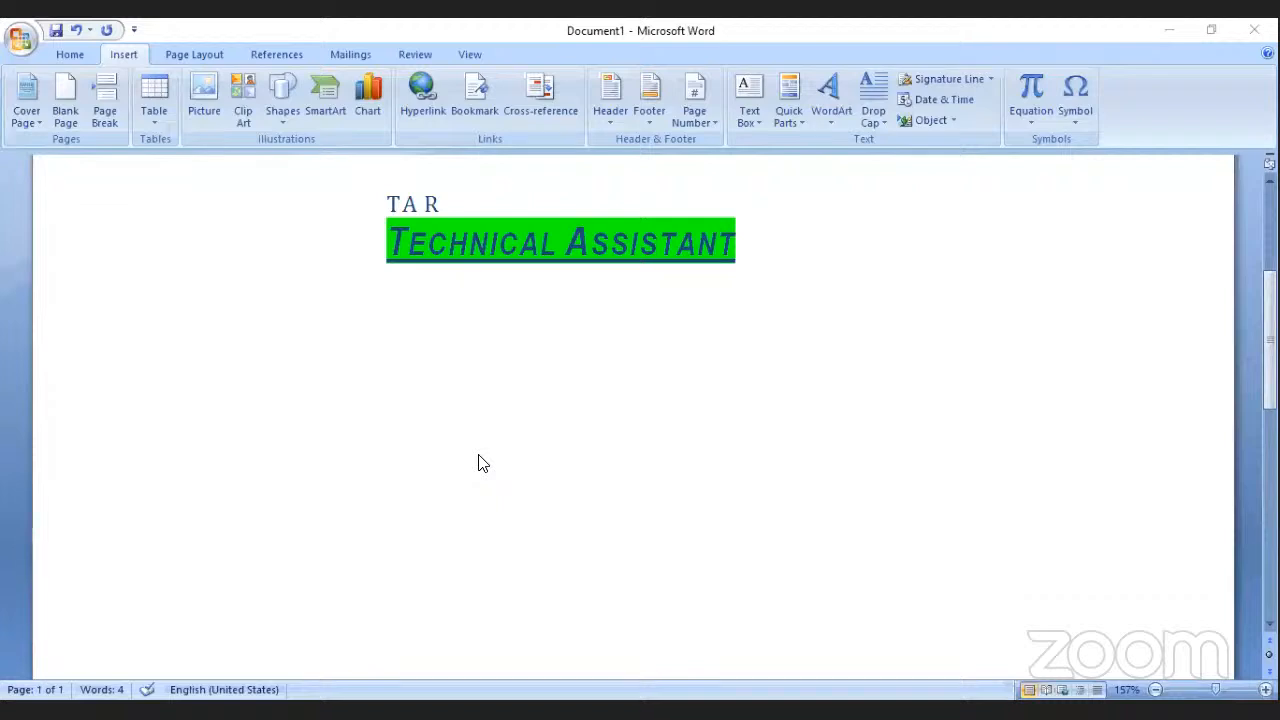
key(alt+f)
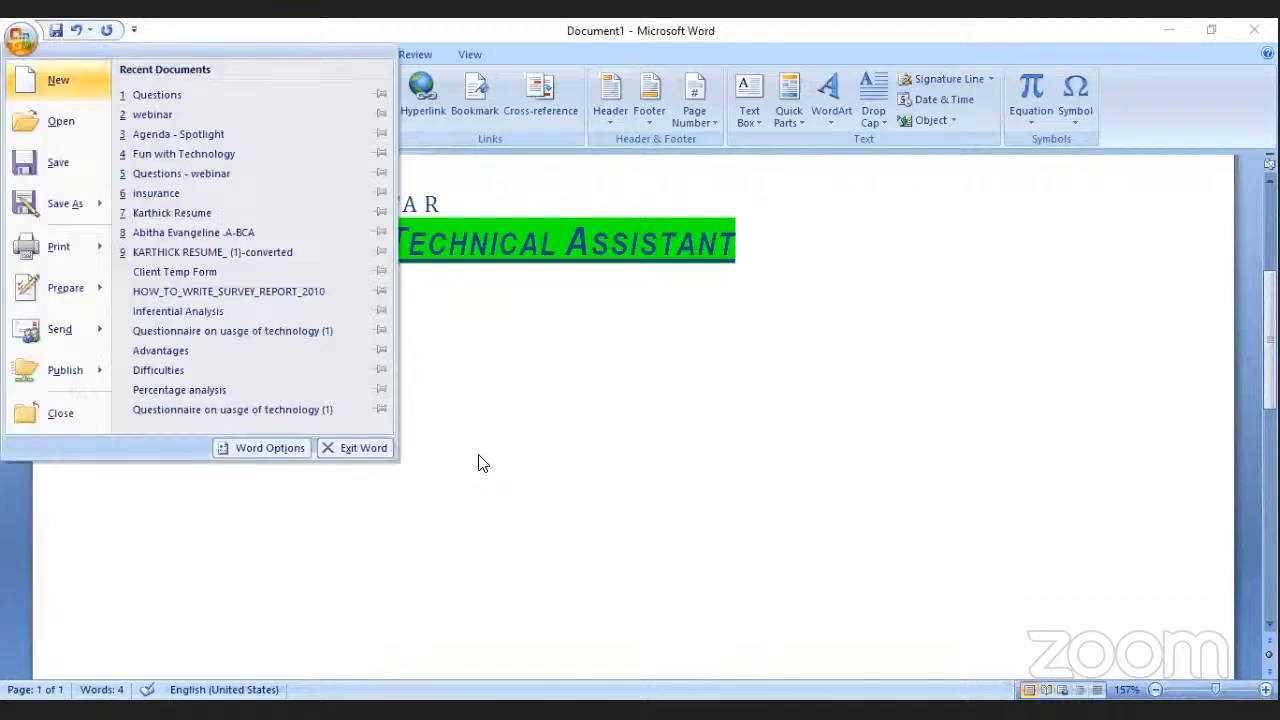
key(n)
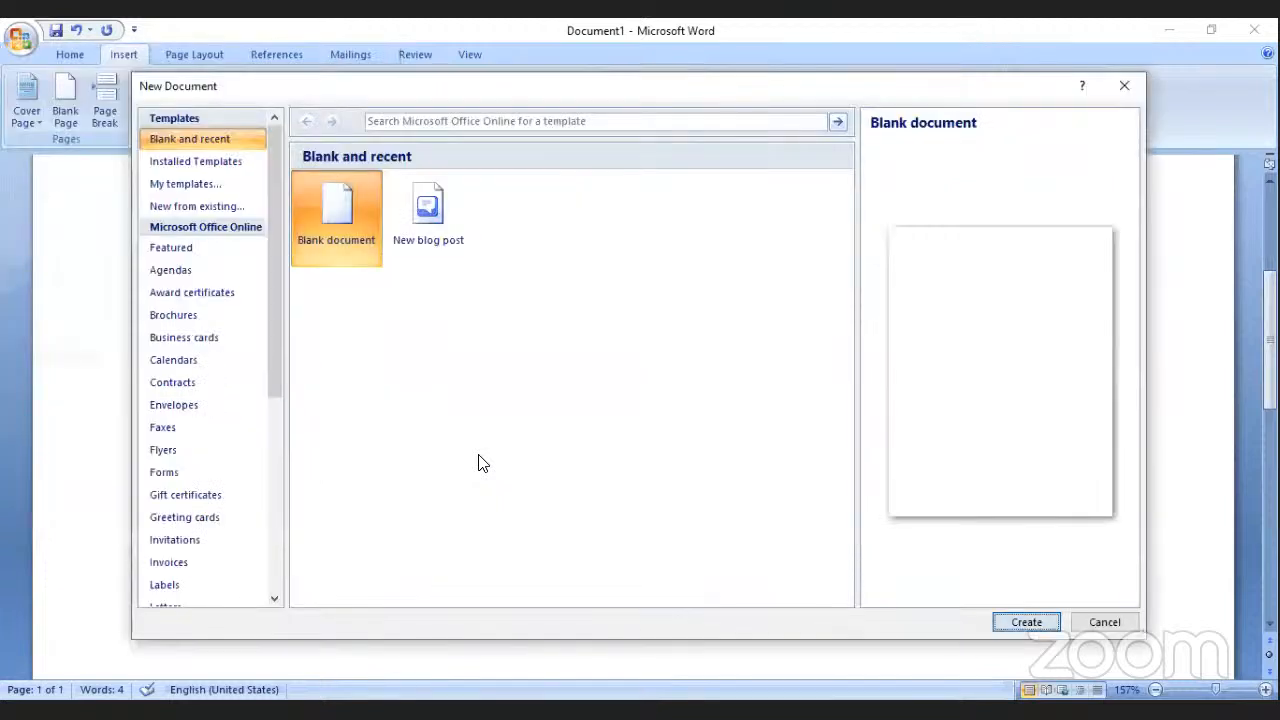
key(Escape)
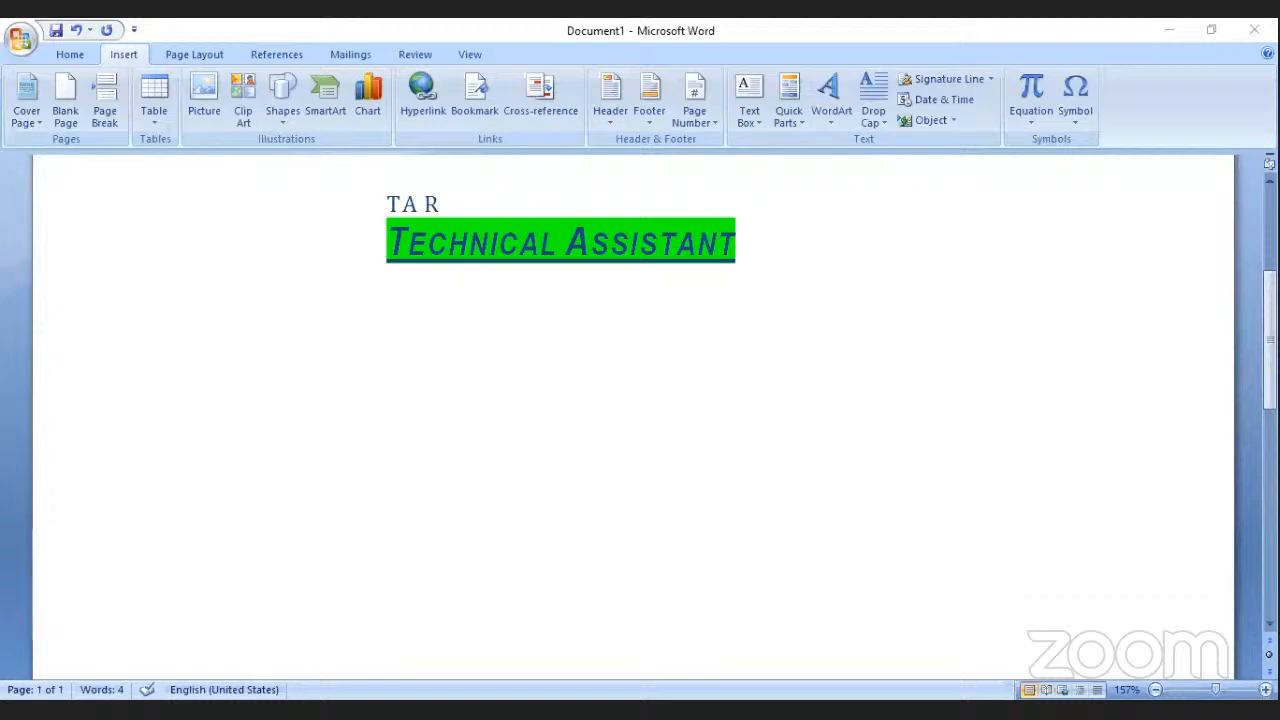
key(alt+f)
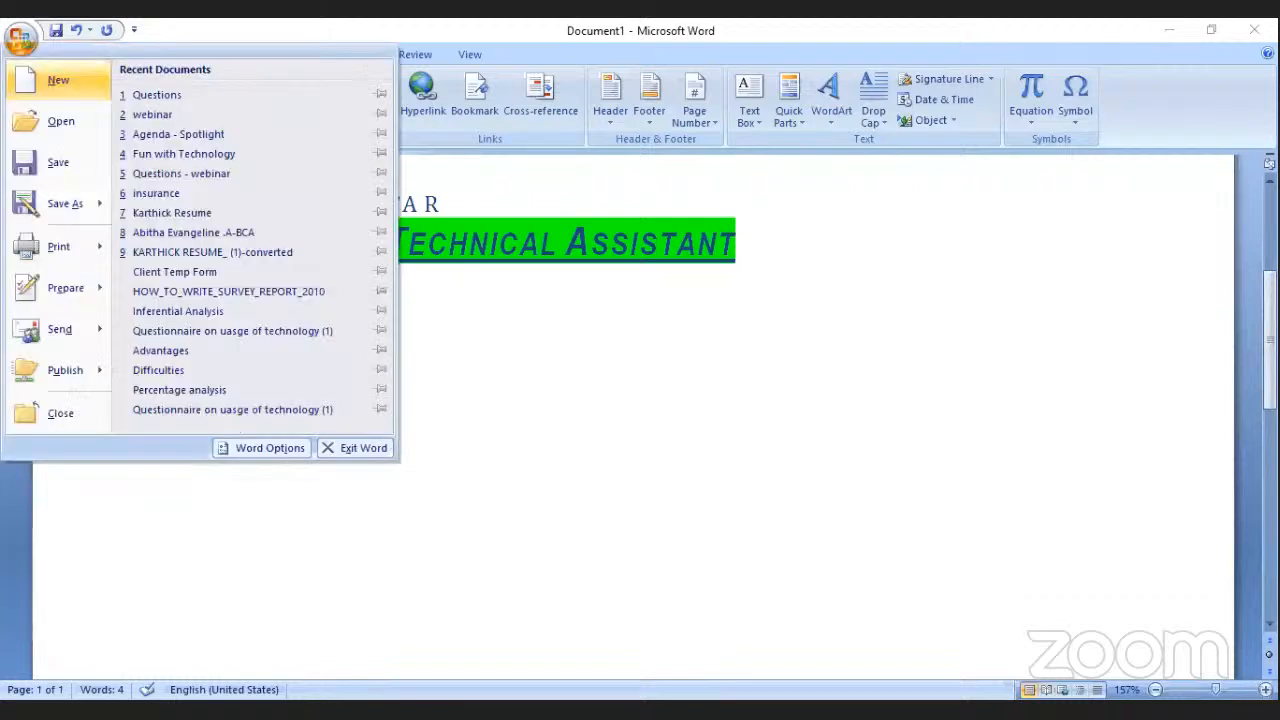
key(Return)
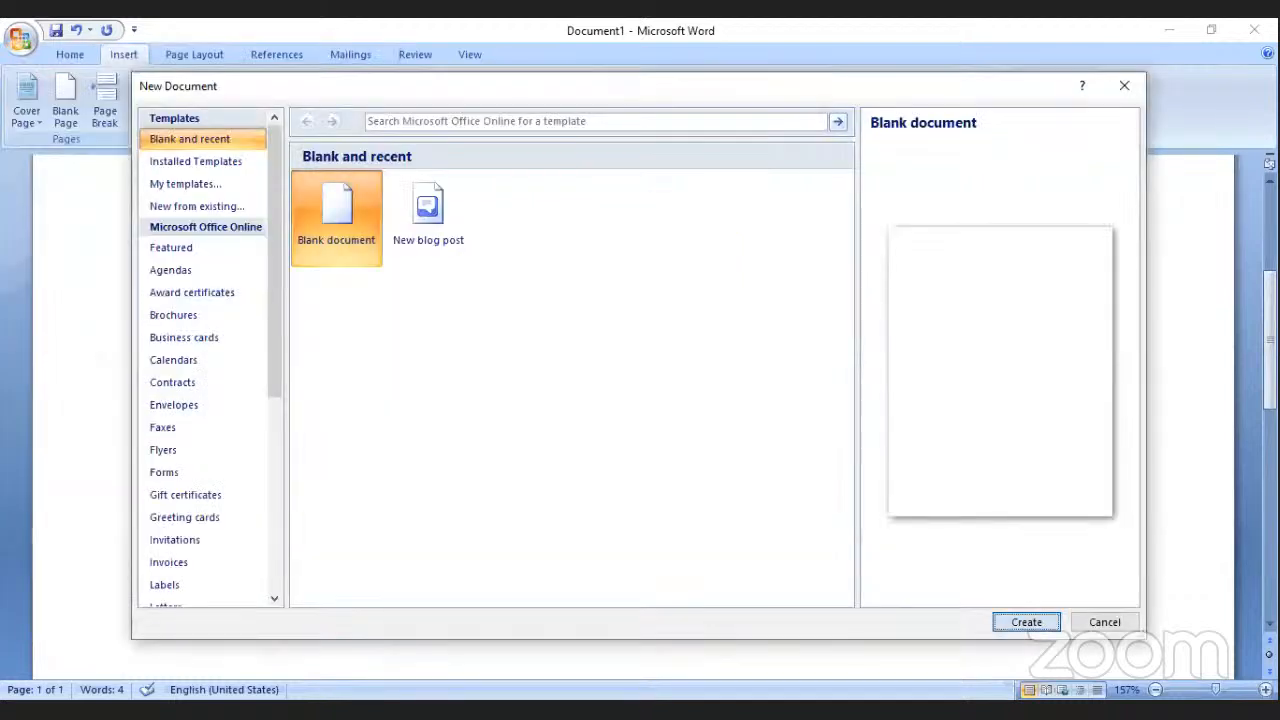
key(Escape)
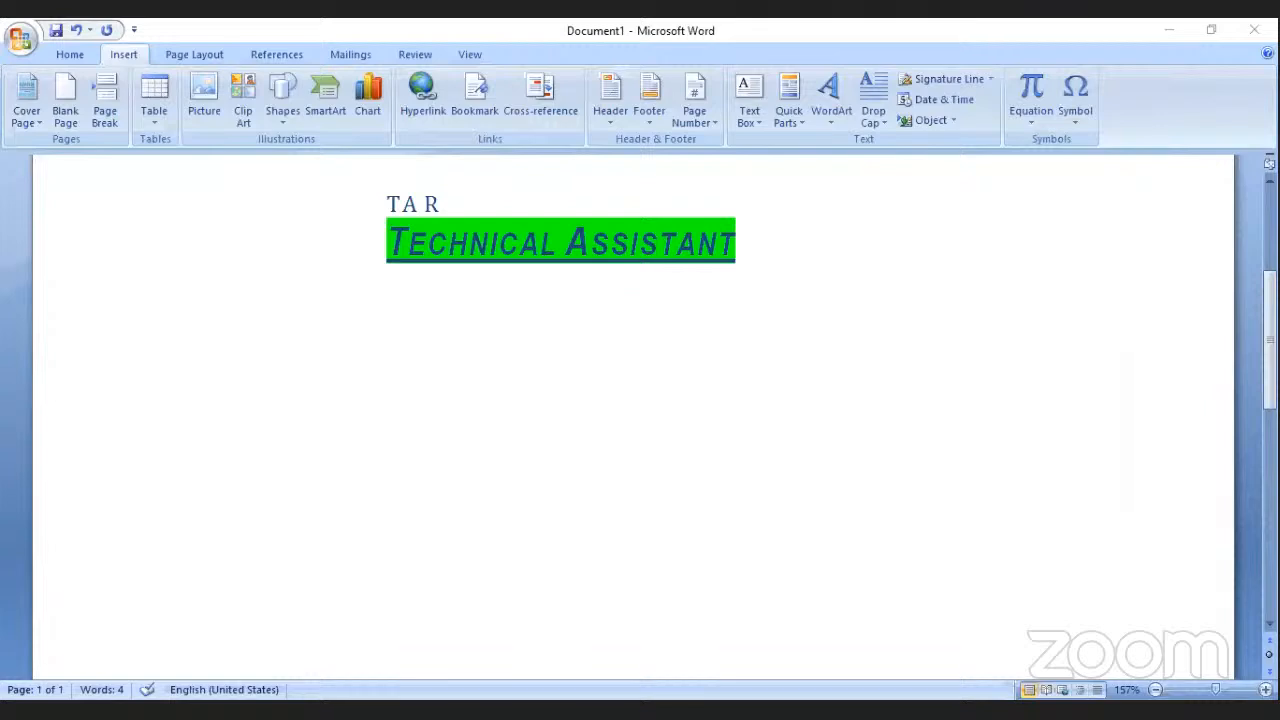
- Preview an 8x6 table size in the table insertion grid
click(154, 100)
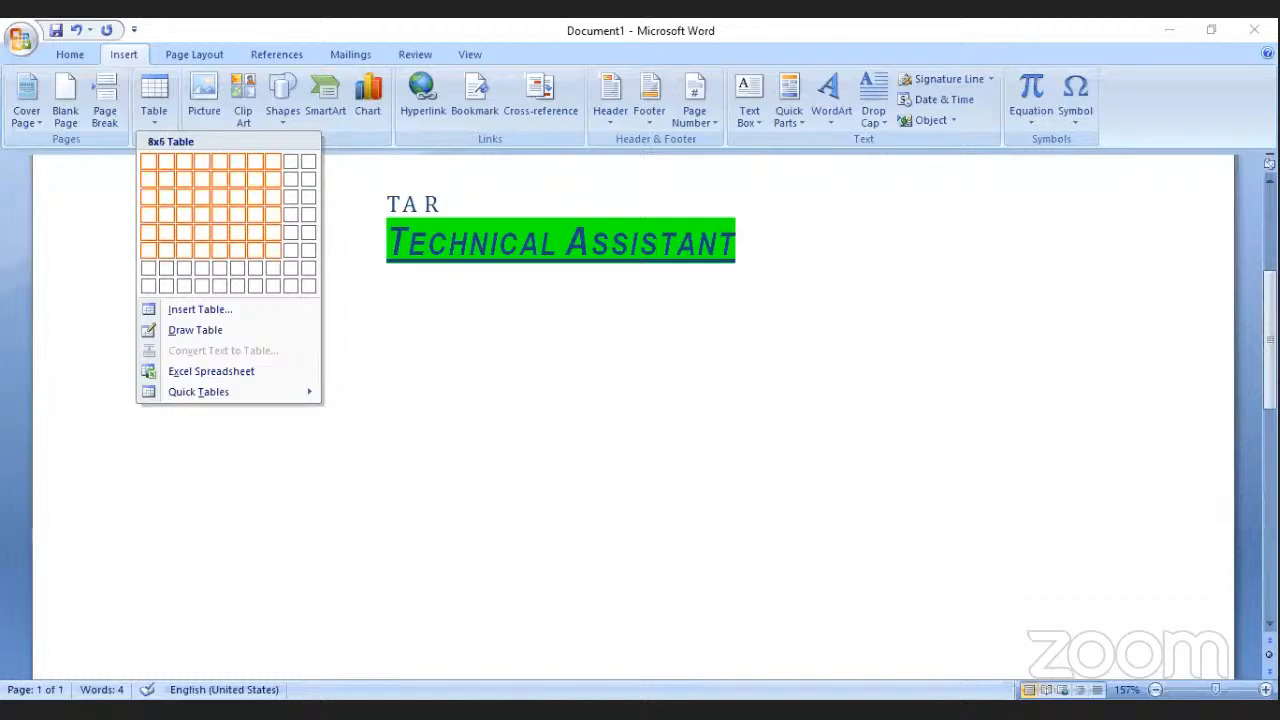
click(273, 250)
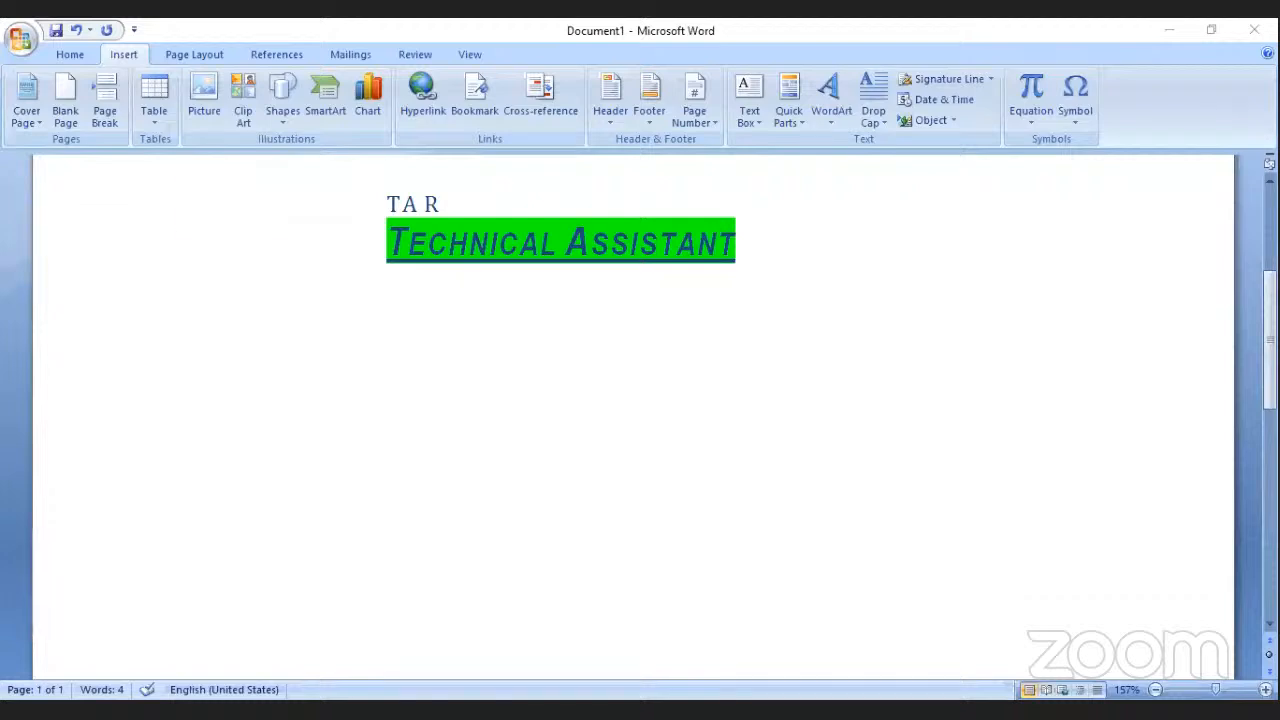
- Insert the picture QNP8LcEk from the Pictures folder into the document
click(204, 97)
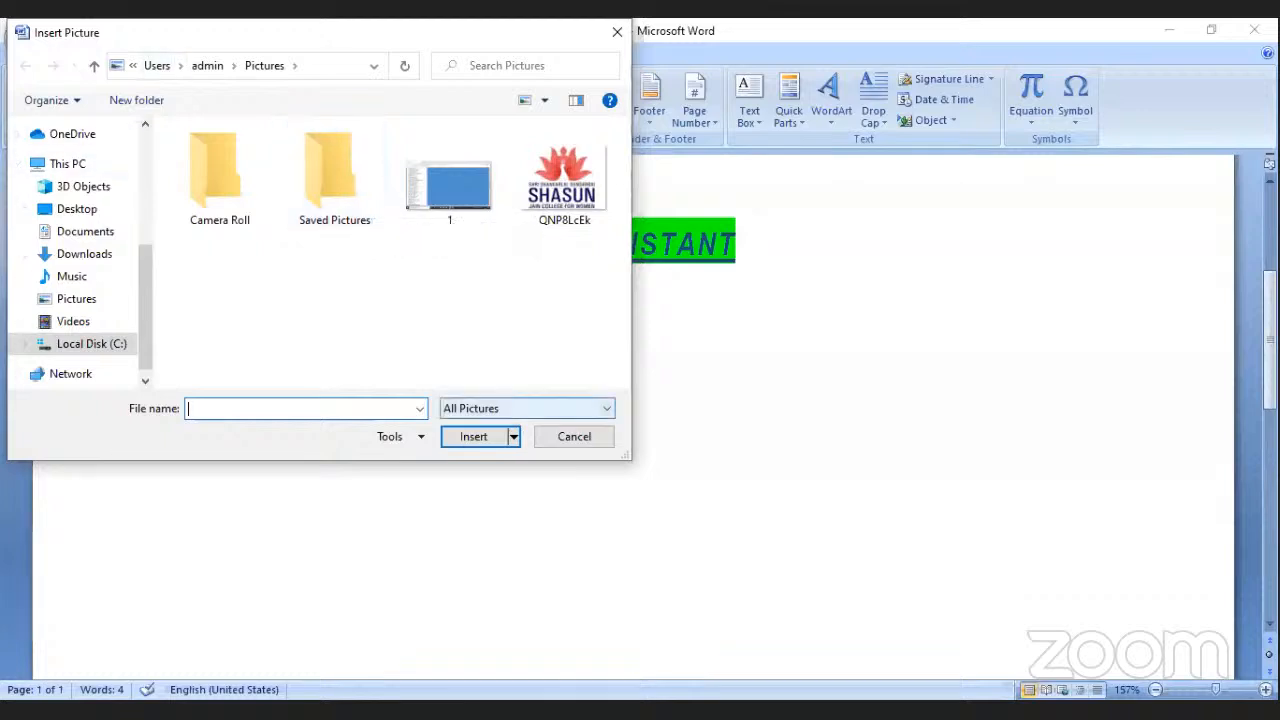
click(564, 178)
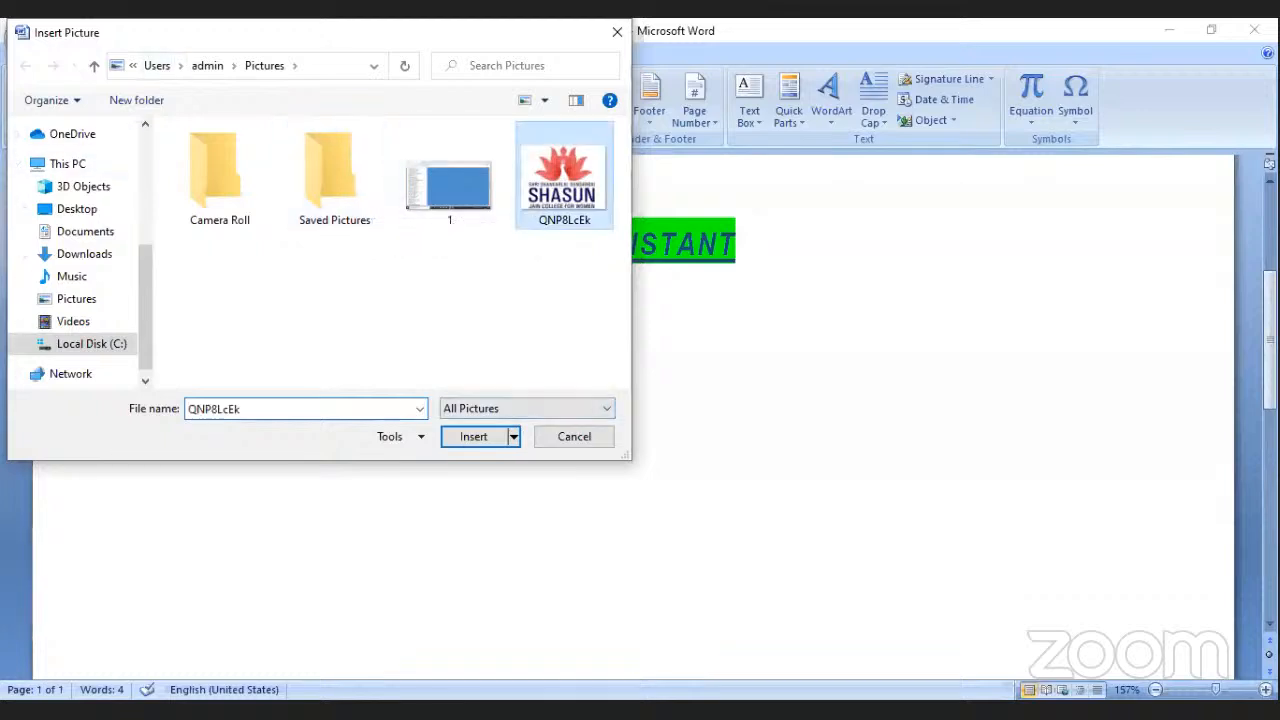
click(474, 437)
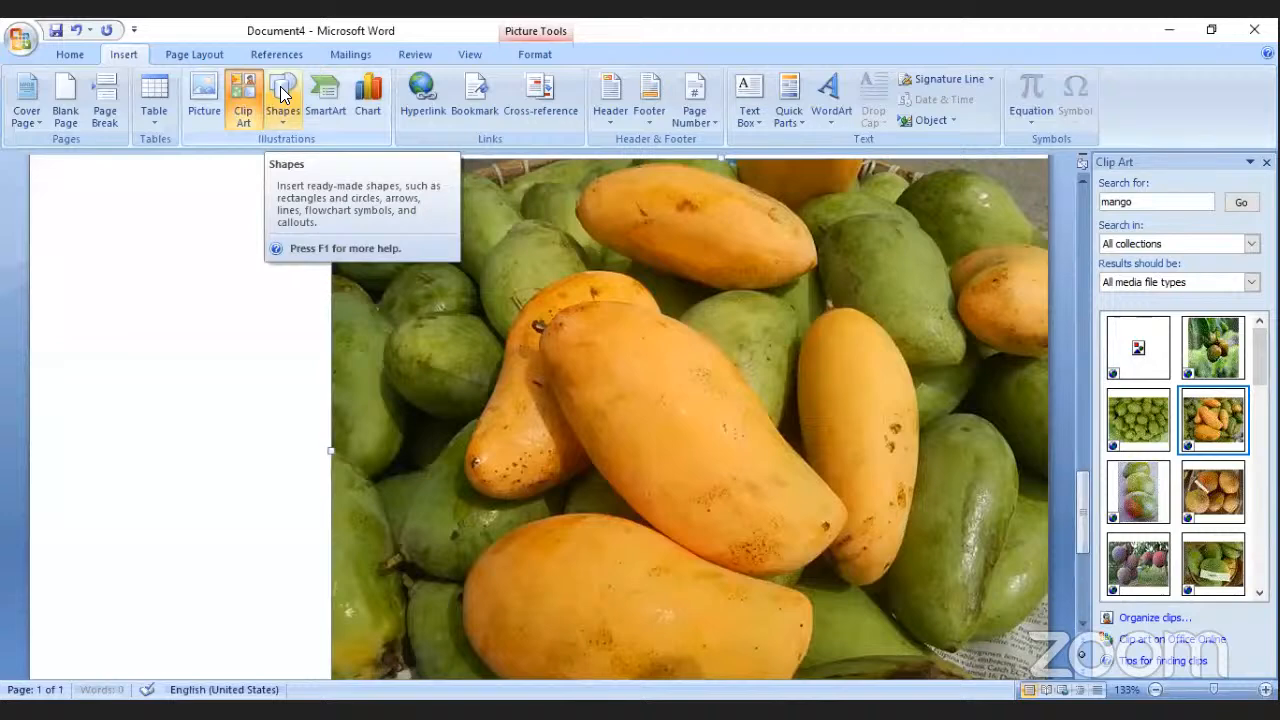
- Draw a down block arrow about 2.9 cm tall and a smiley face about 2.4 cm tall beside the mango picture
click(282, 102)
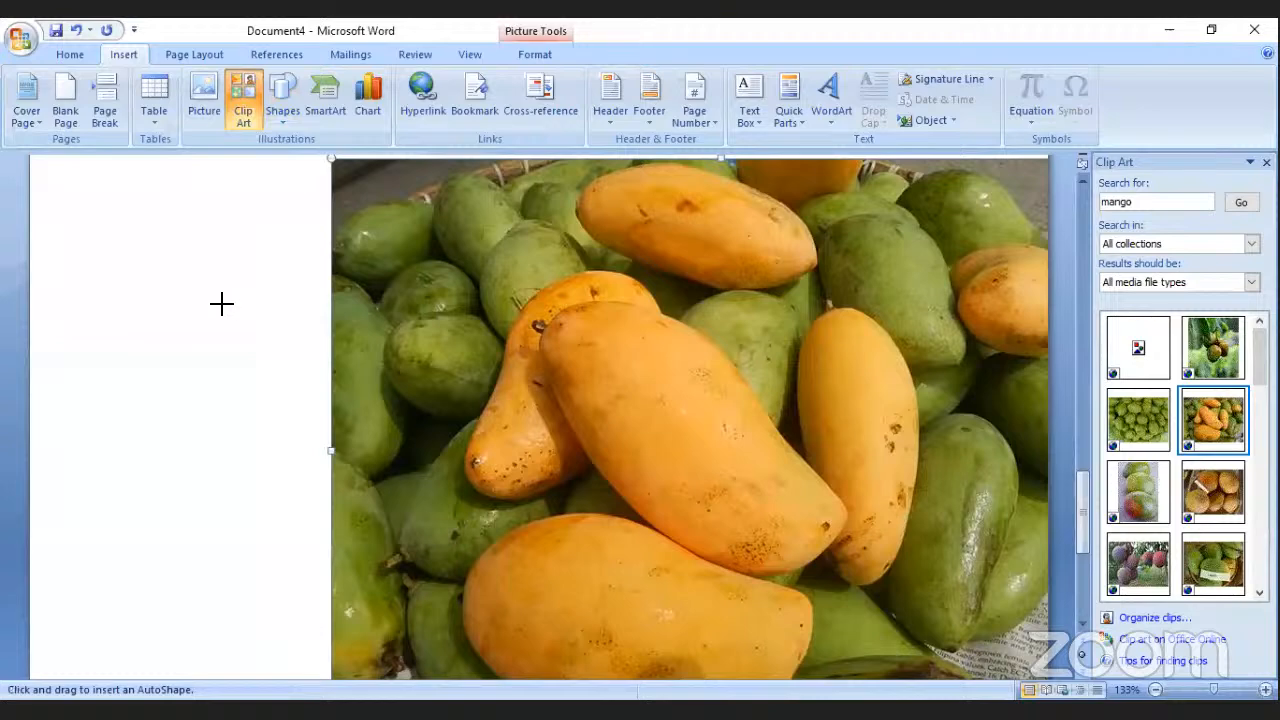
drag(229, 305, 256, 441)
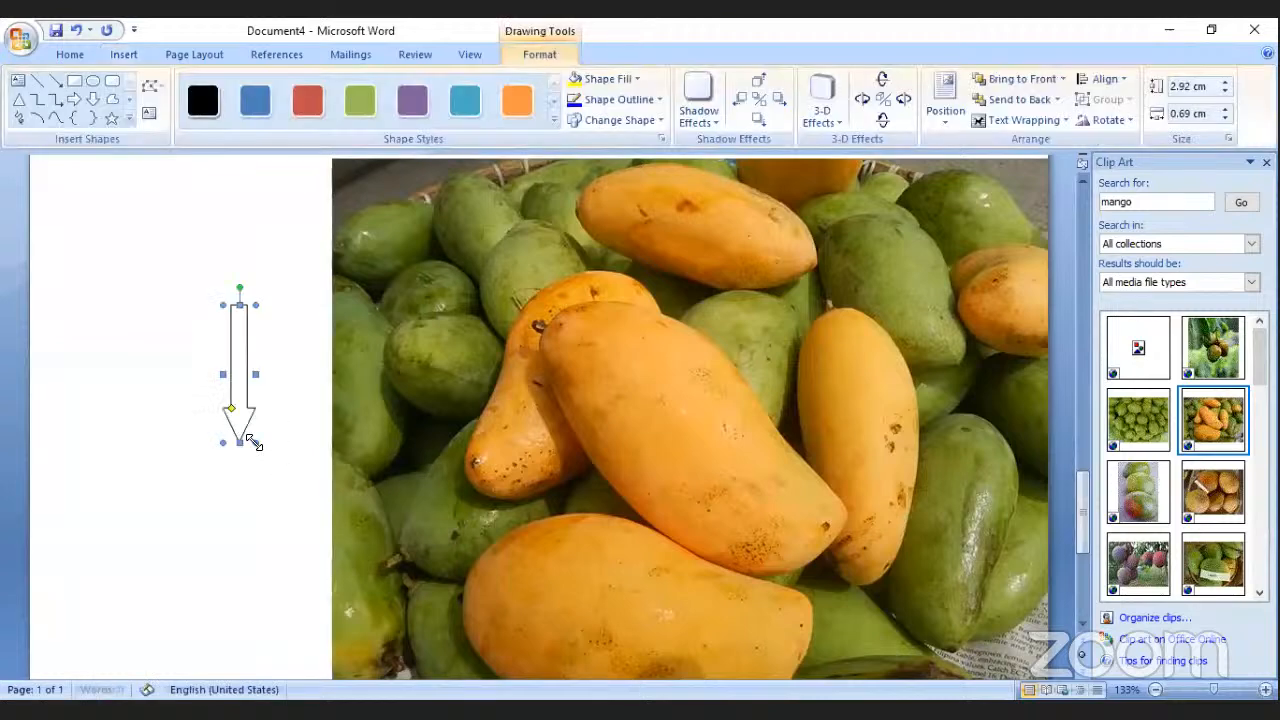
click(112, 55)
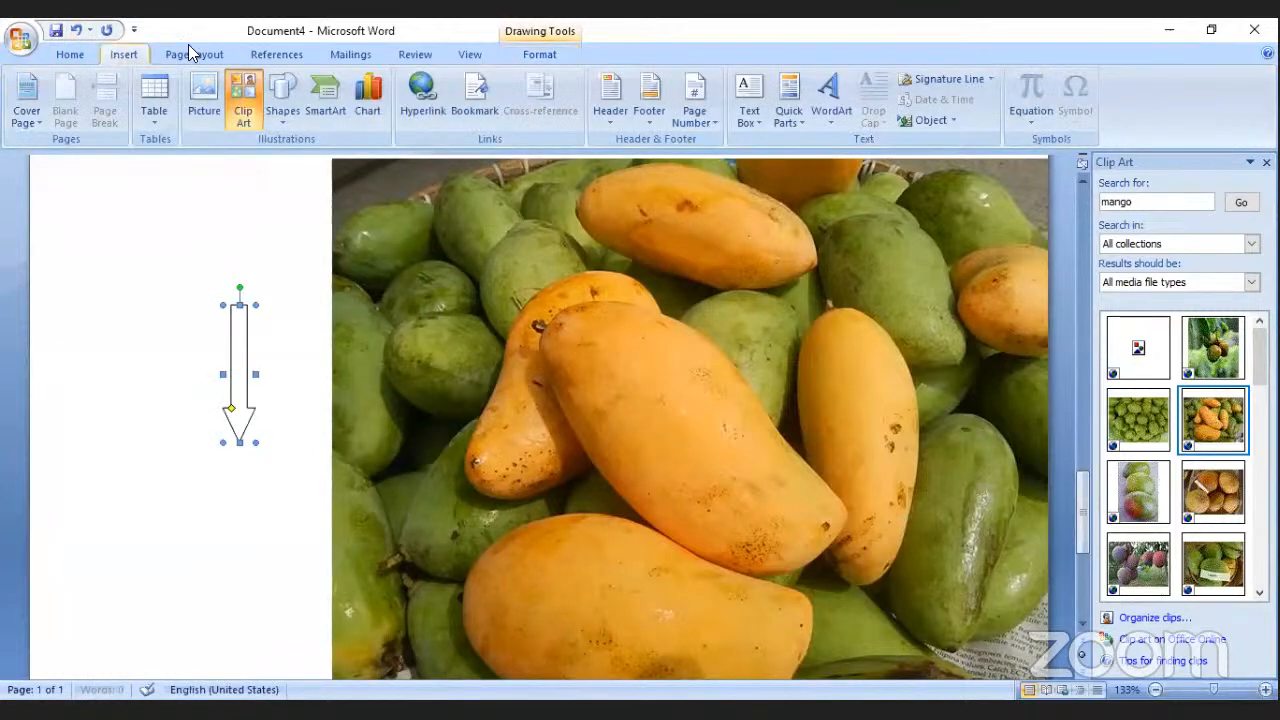
click(286, 100)
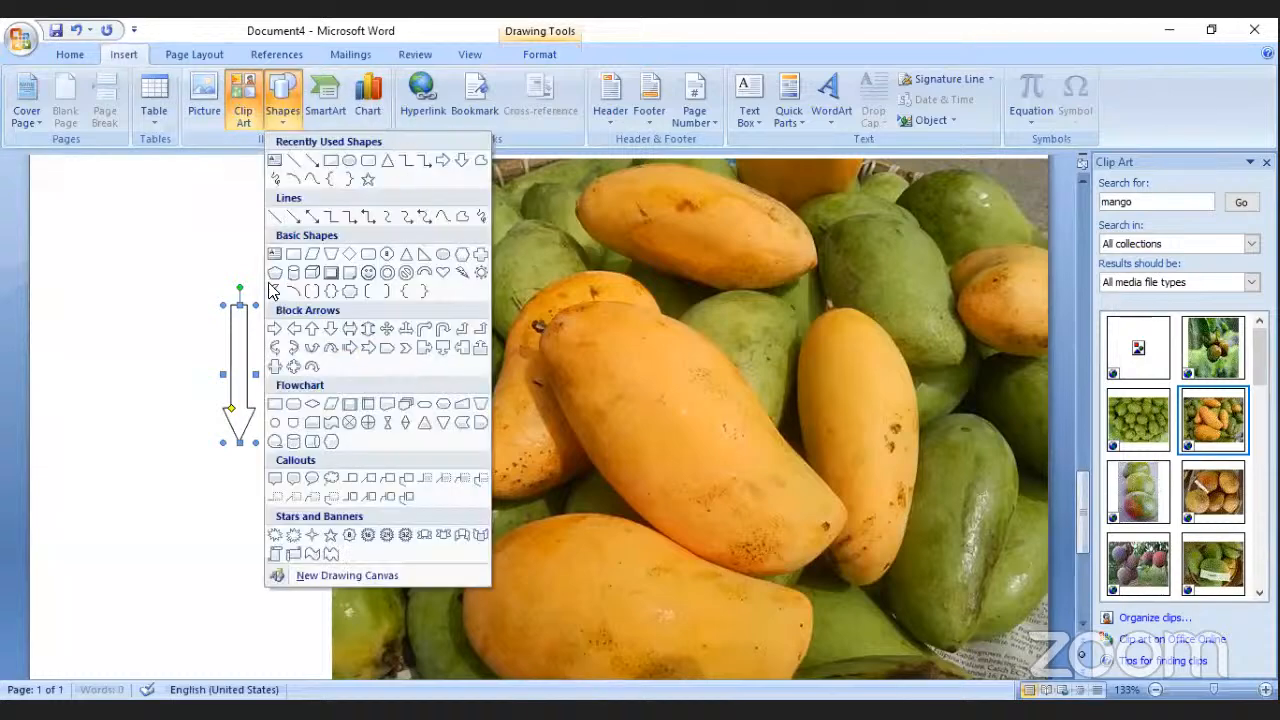
click(370, 273)
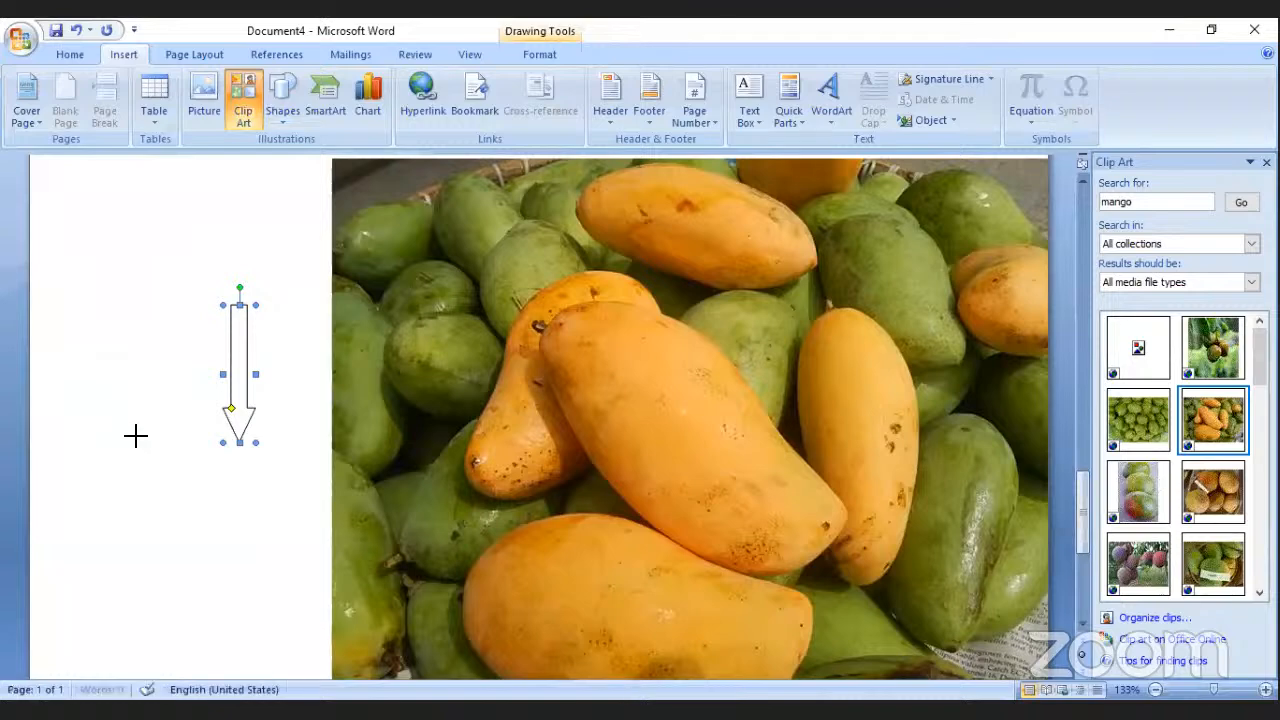
drag(114, 401, 190, 515)
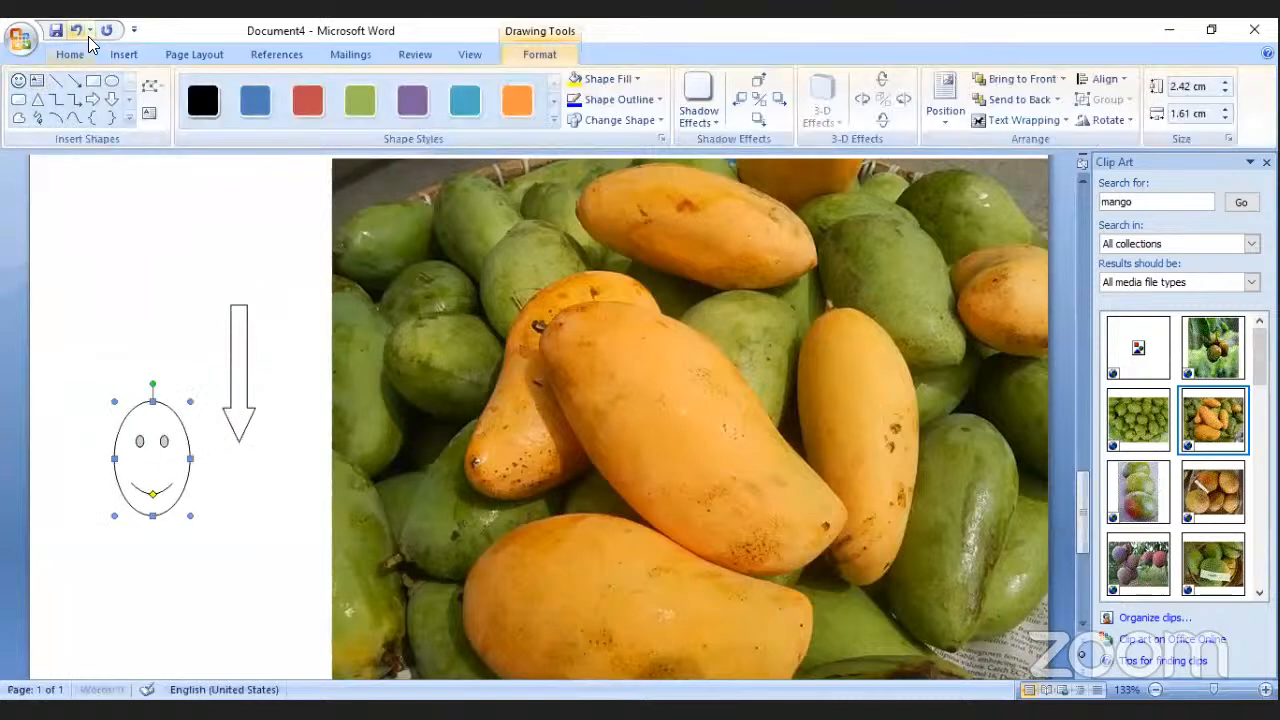
- Insert a Table List SmartArt graphic into the document
click(113, 56)
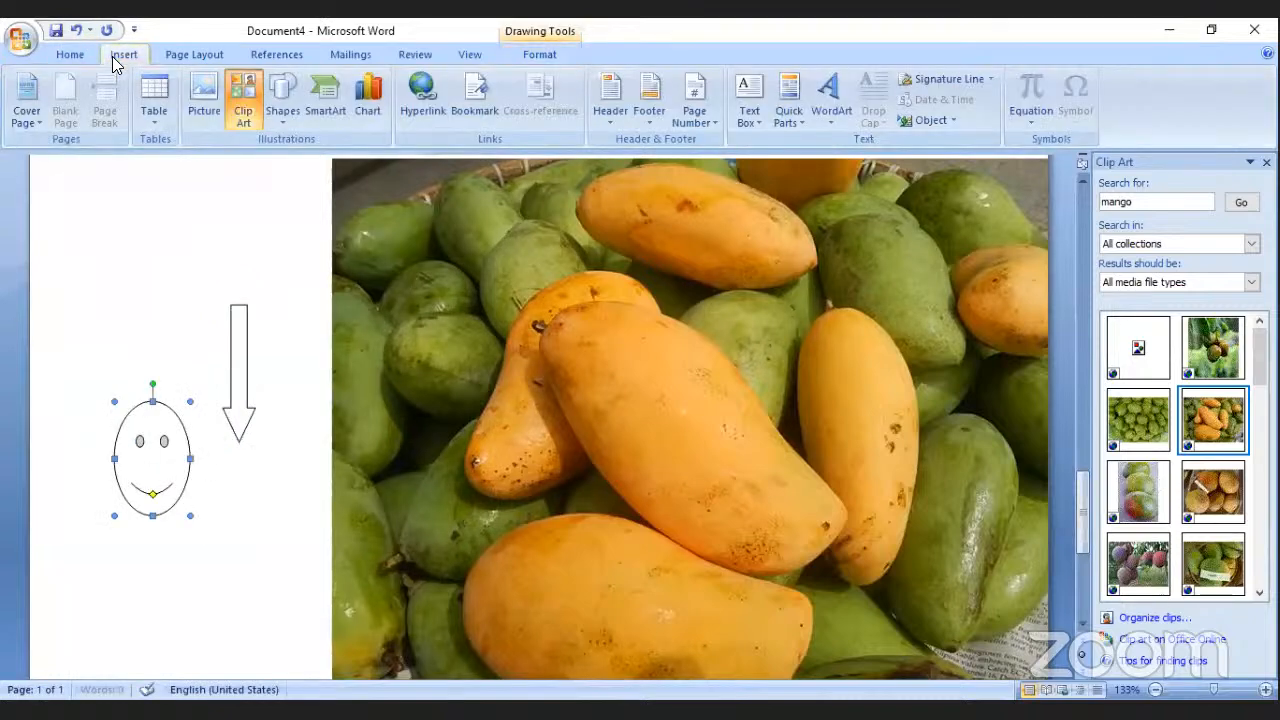
click(344, 112)
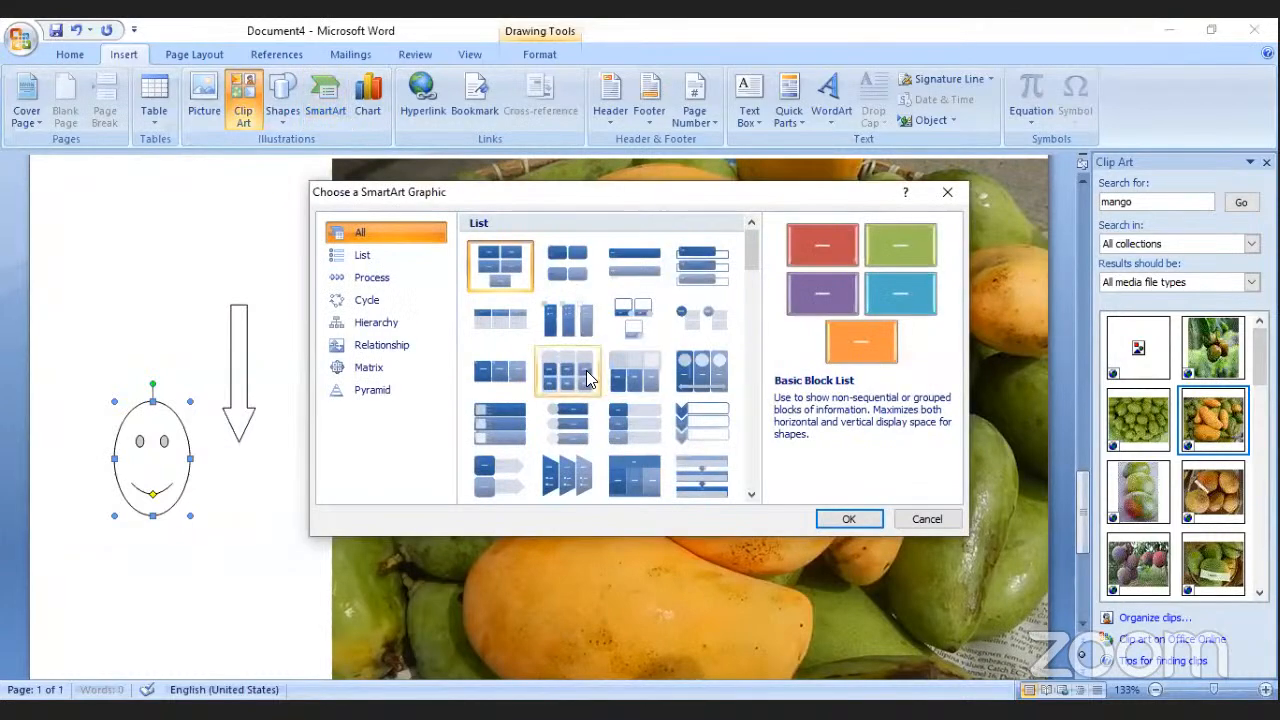
click(651, 484)
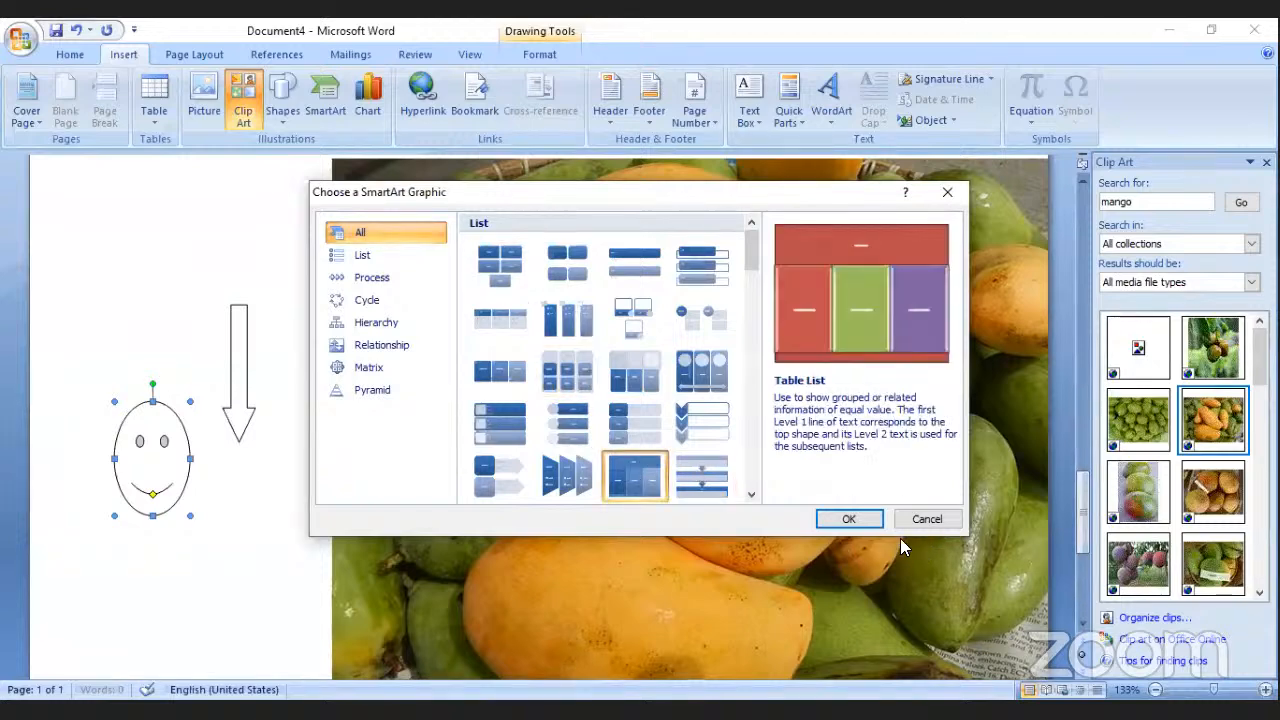
click(849, 519)
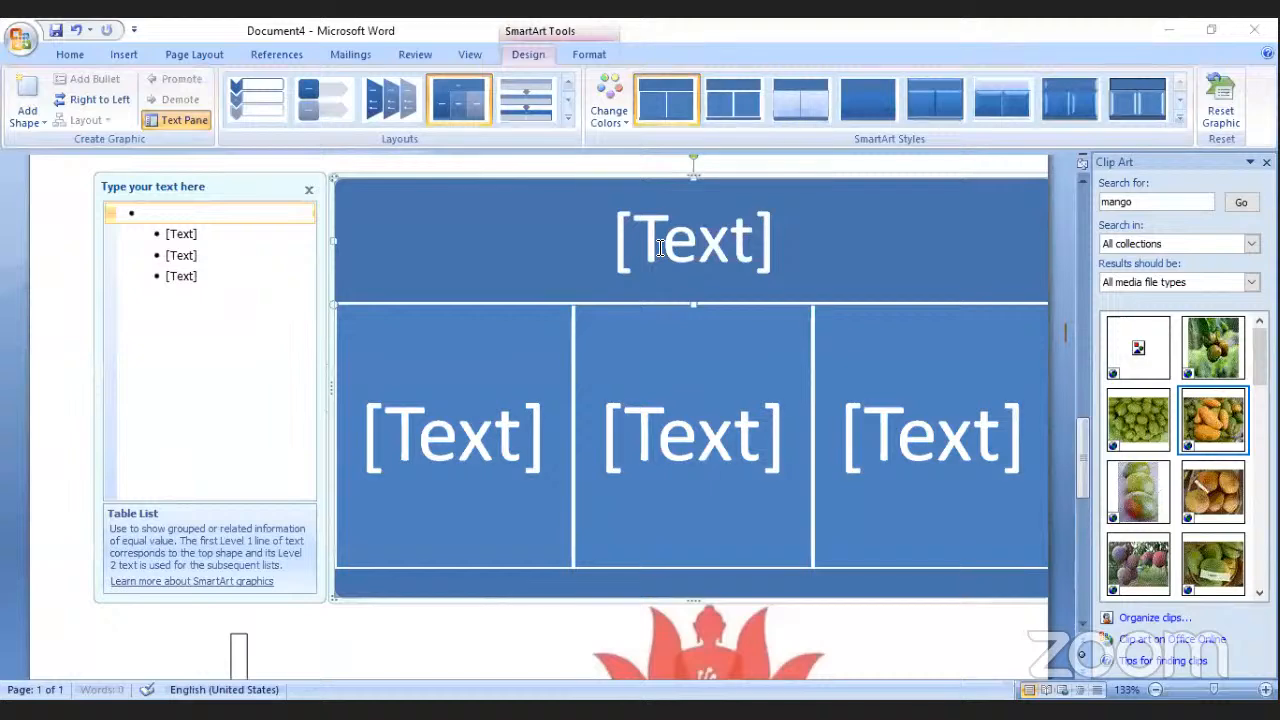
- Enter the person's first name as the SmartArt heading and "TA" in the first cell below it
text(divya)
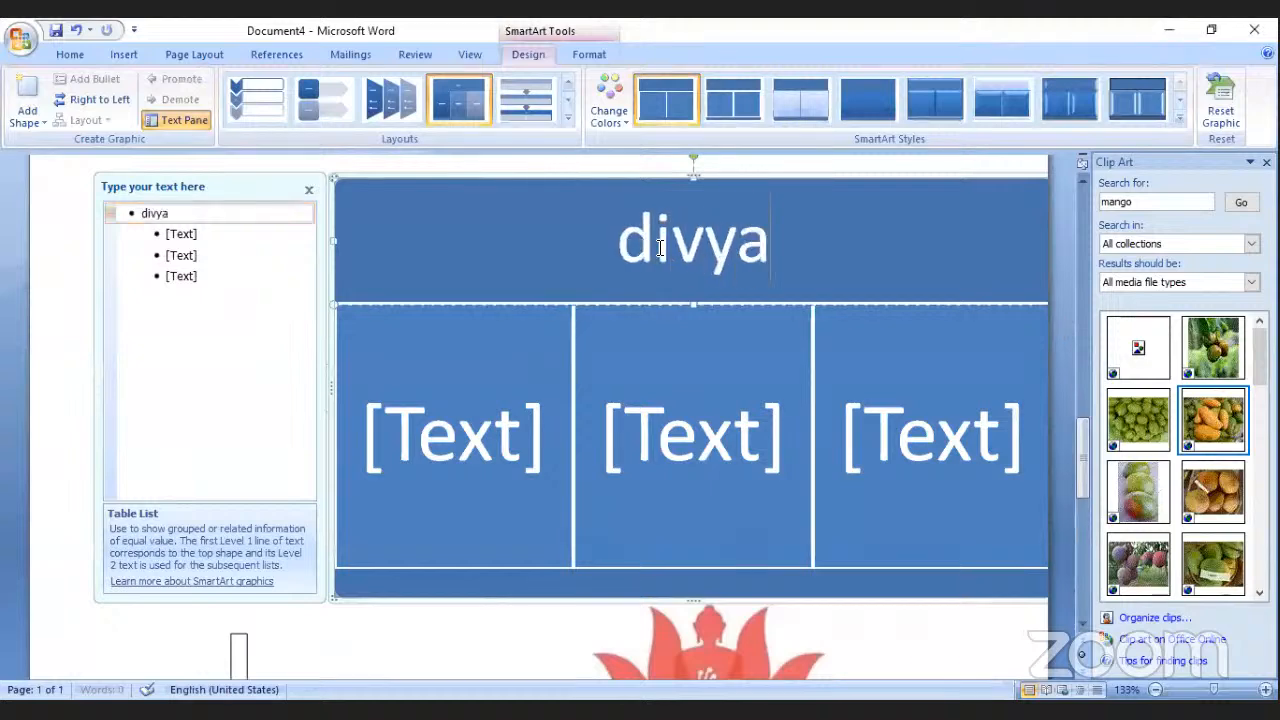
click(465, 470)
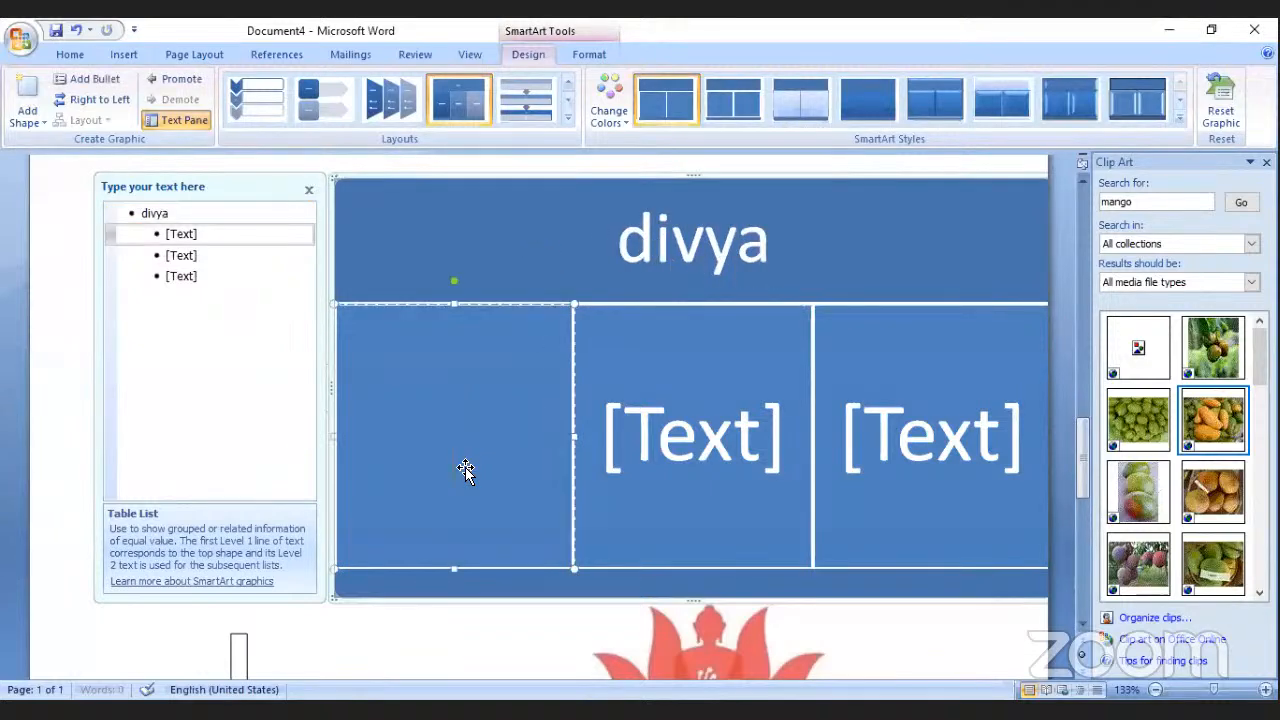
text(TA)
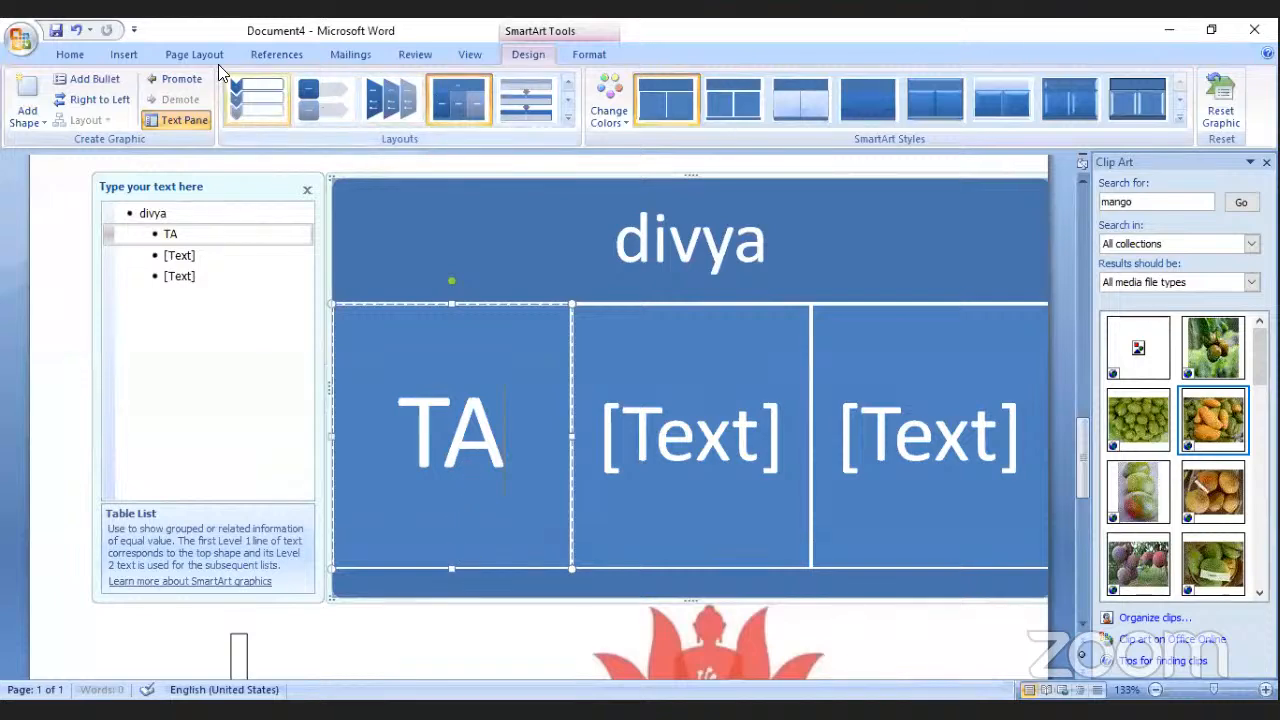
- Insert a 3-D pie chart with the default Sales data and maximize the document window
click(116, 56)
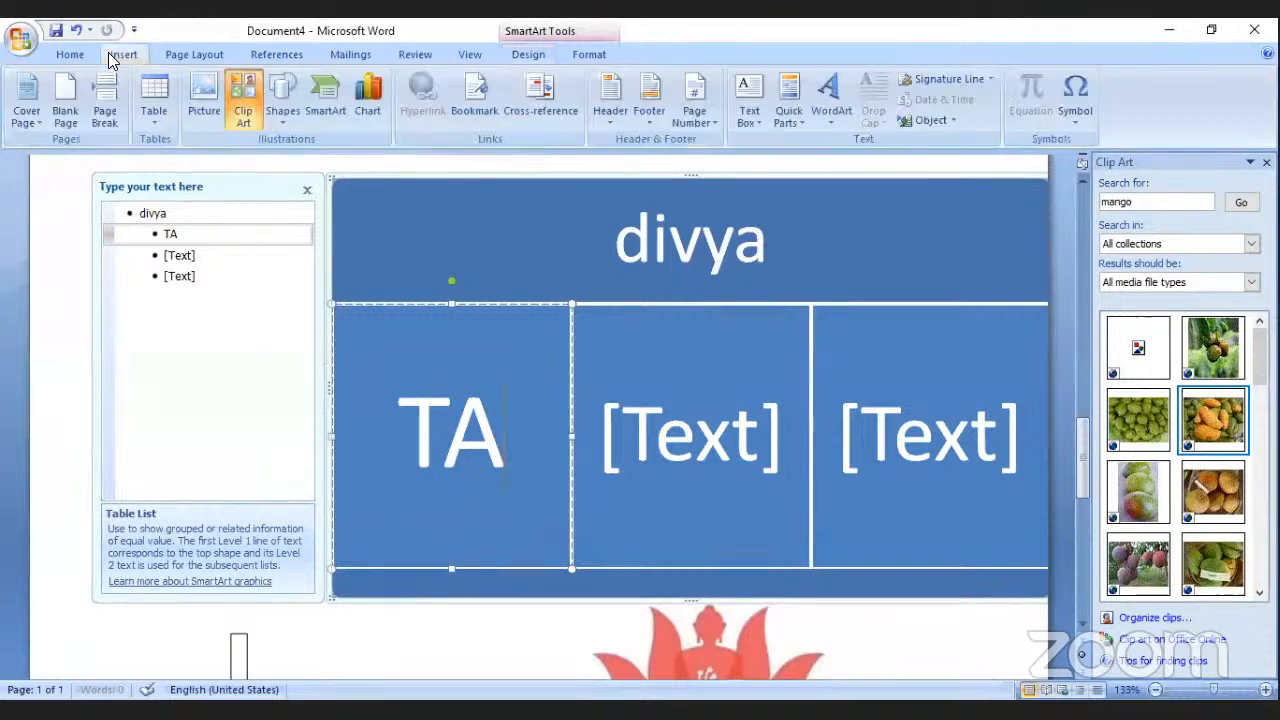
click(370, 108)
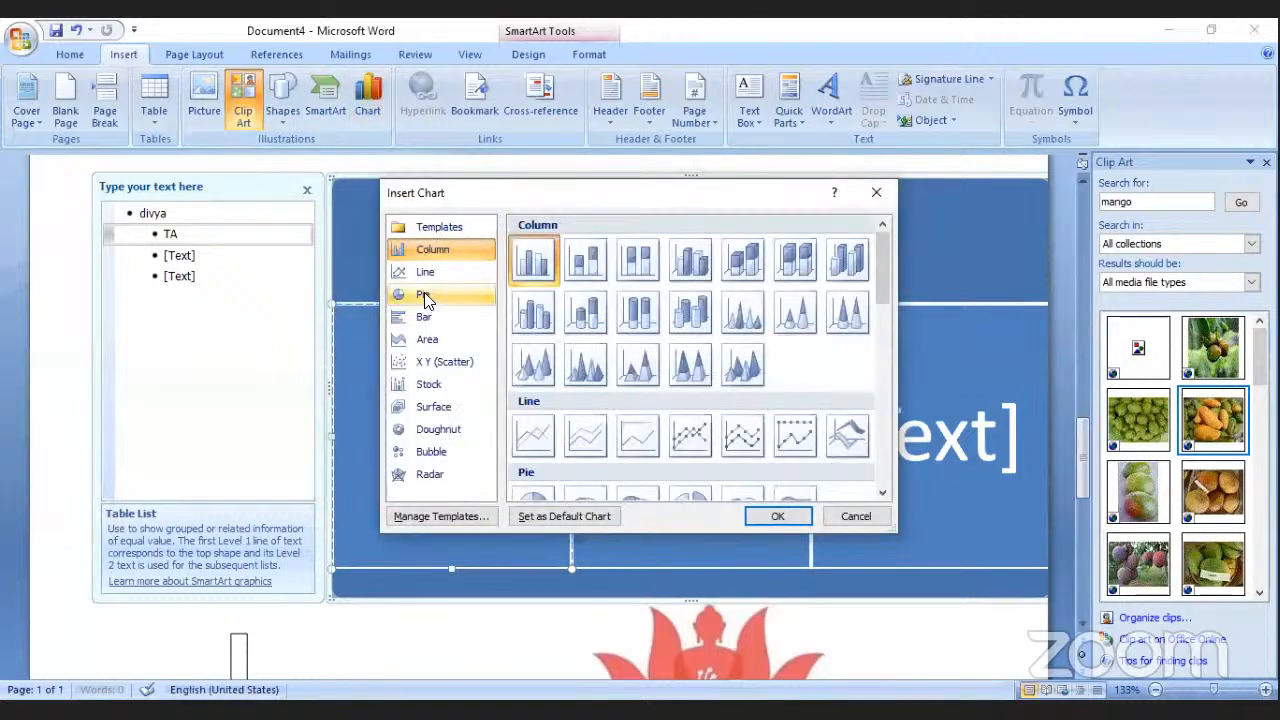
click(424, 296)
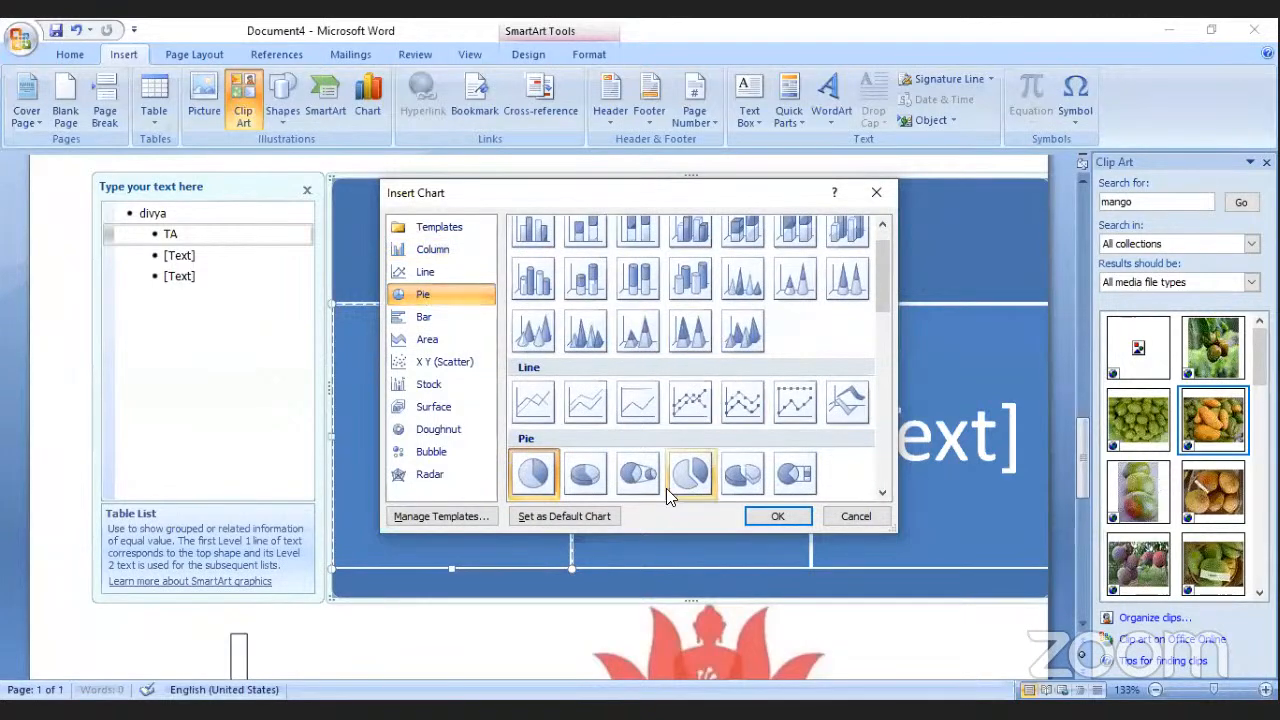
click(585, 474)
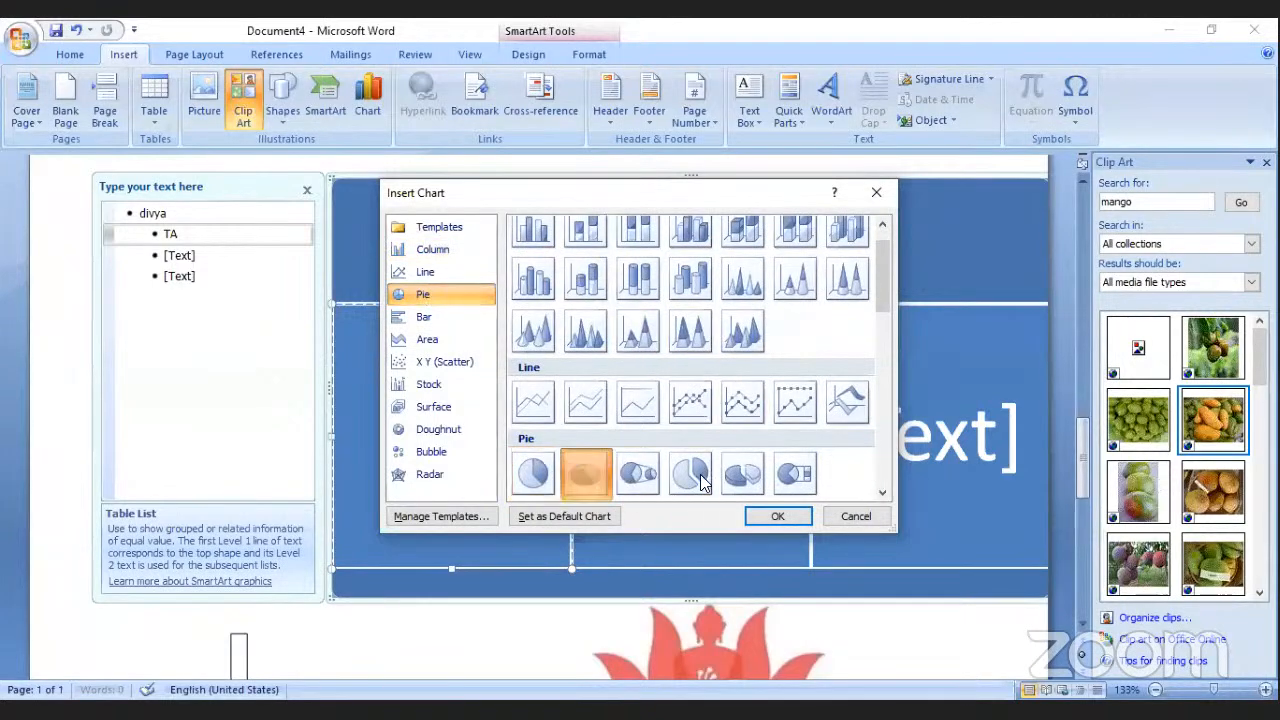
click(778, 516)
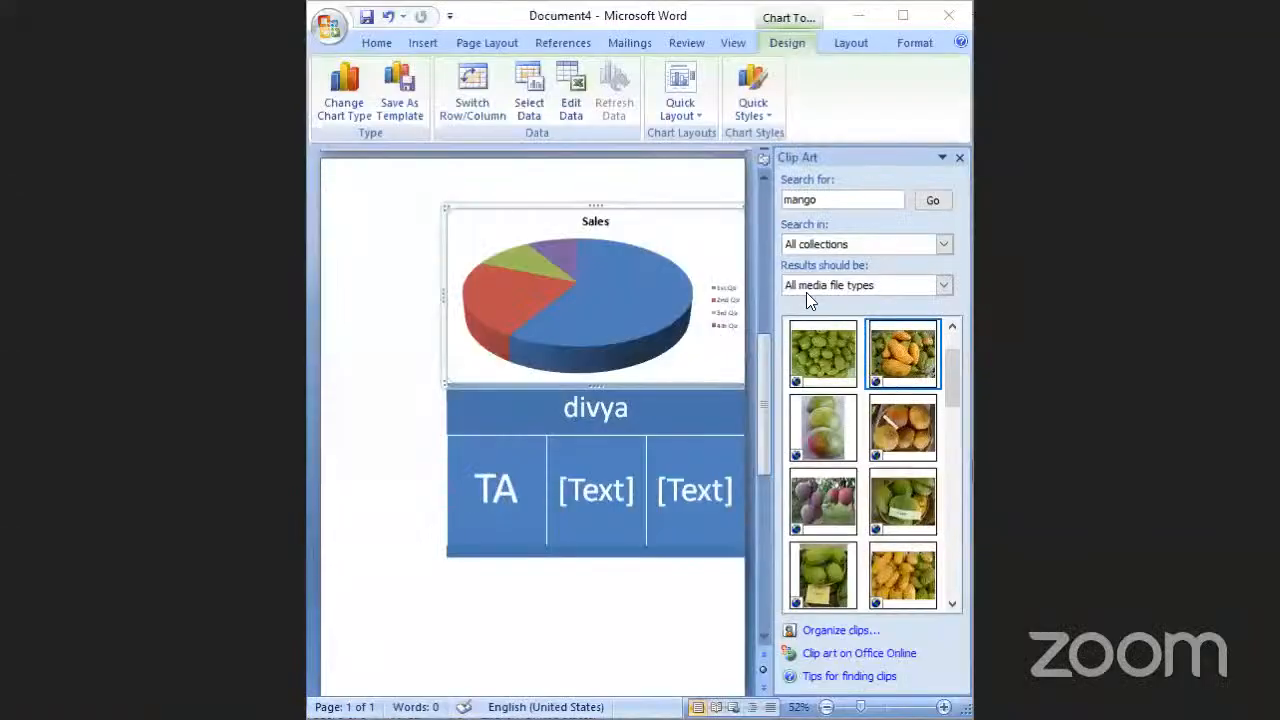
click(378, 42)
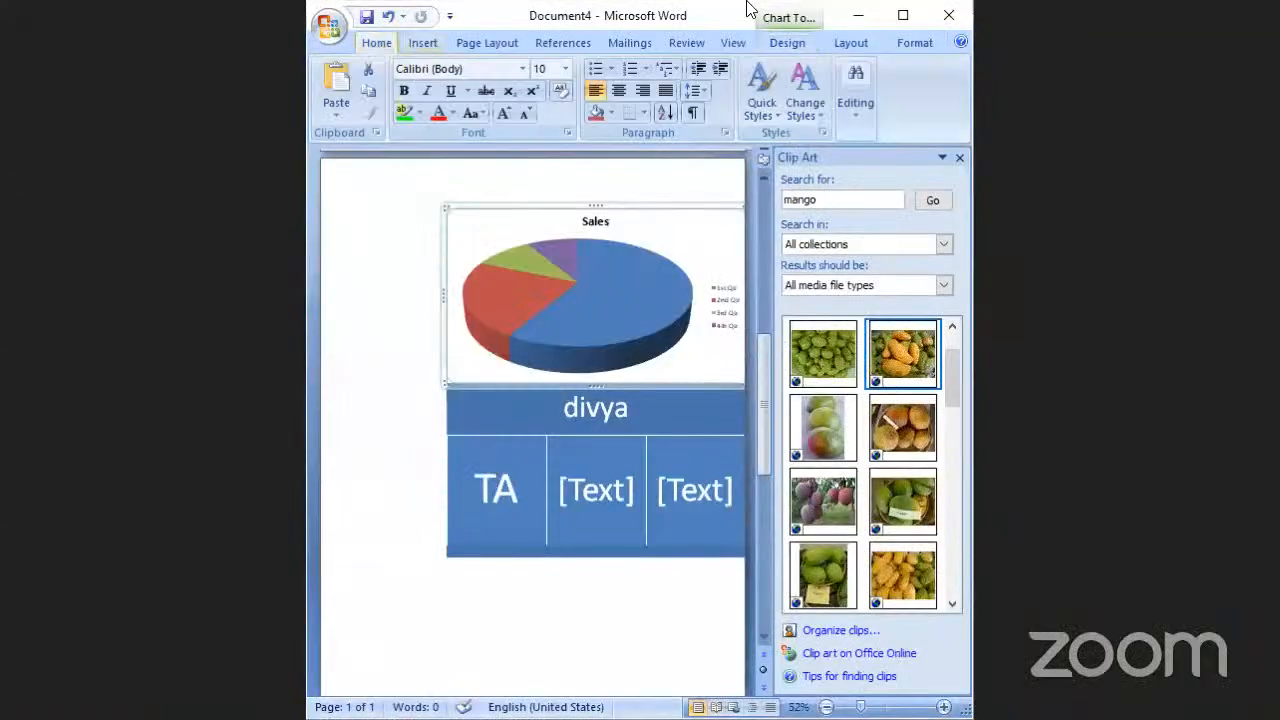
click(901, 17)
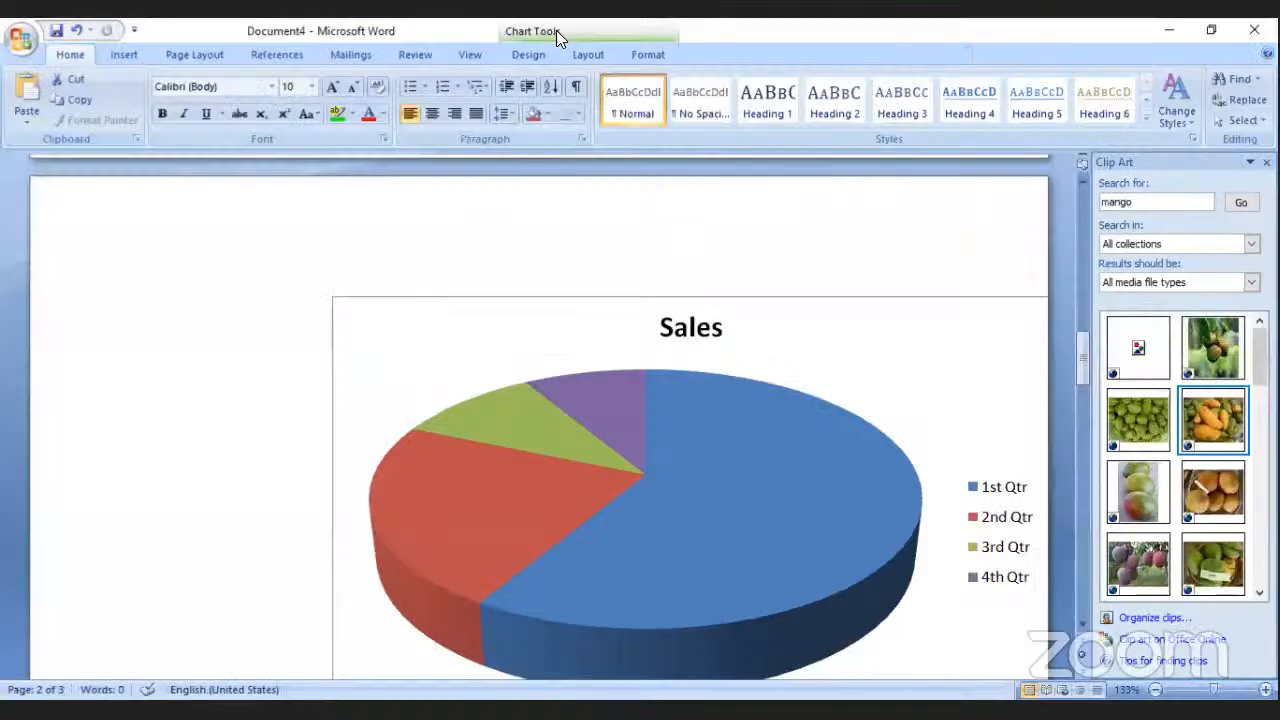
- Create a new blank document
click(146, 50)
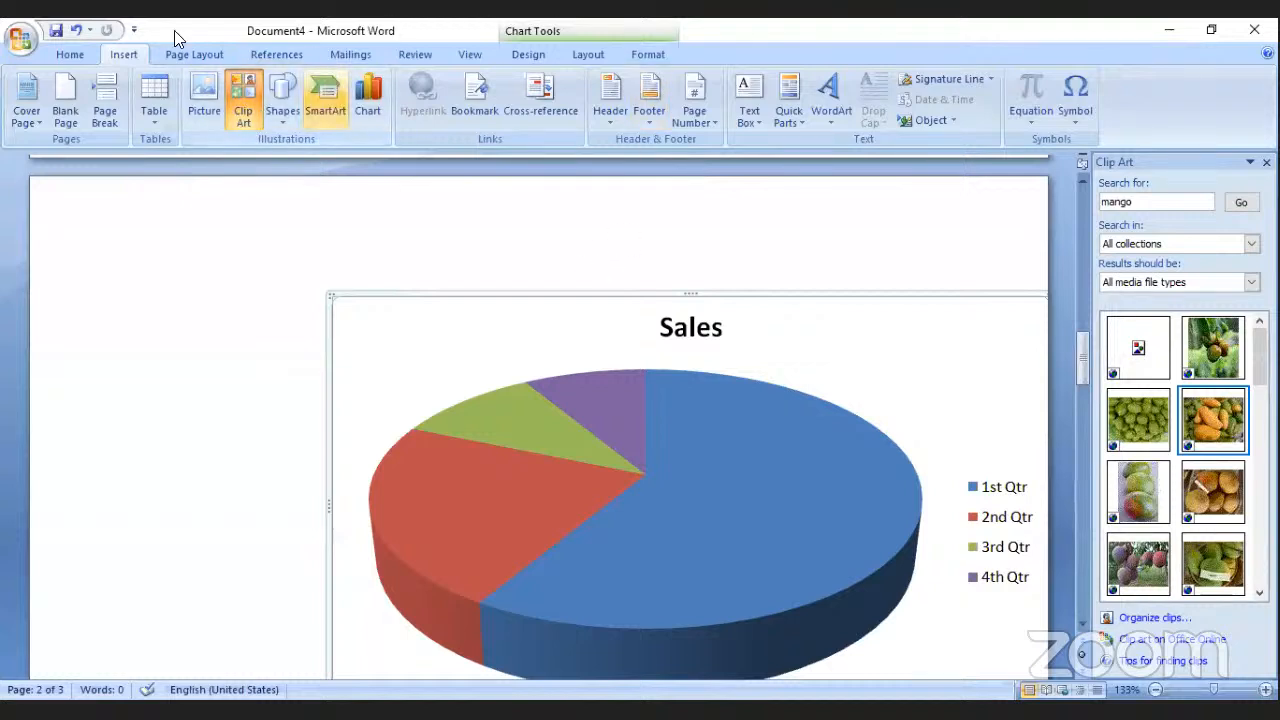
click(20, 38)
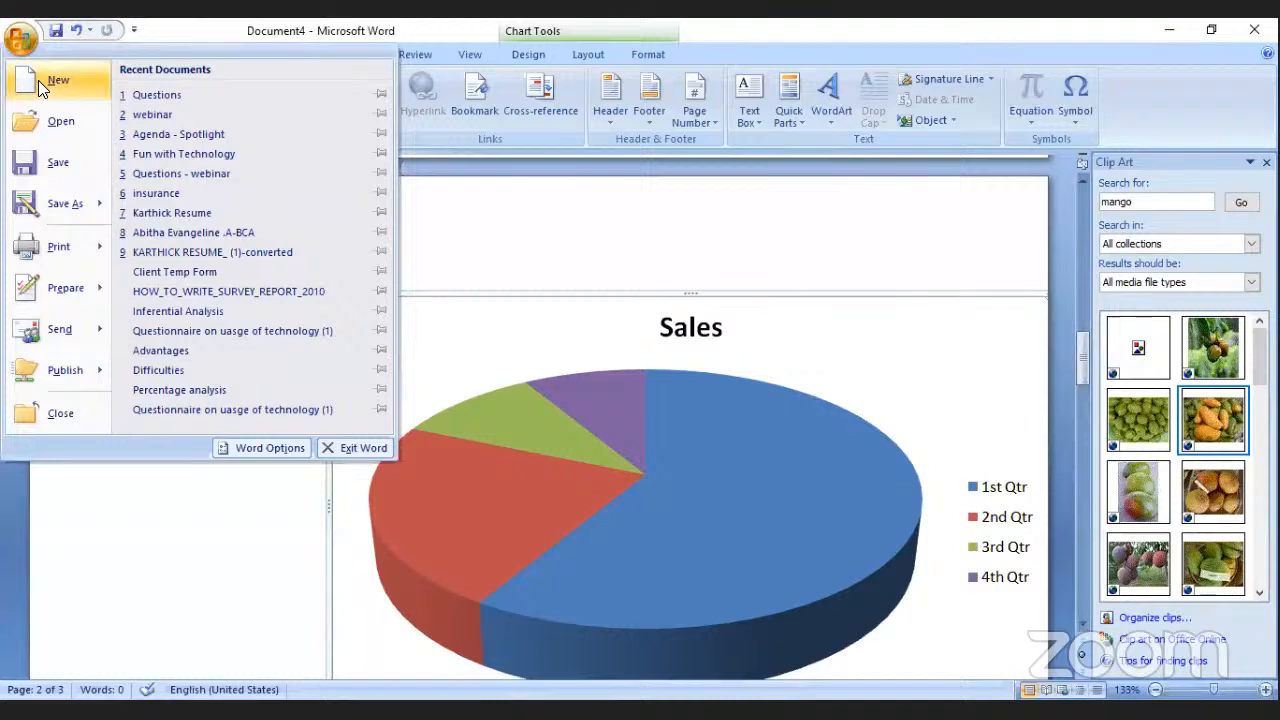
click(38, 80)
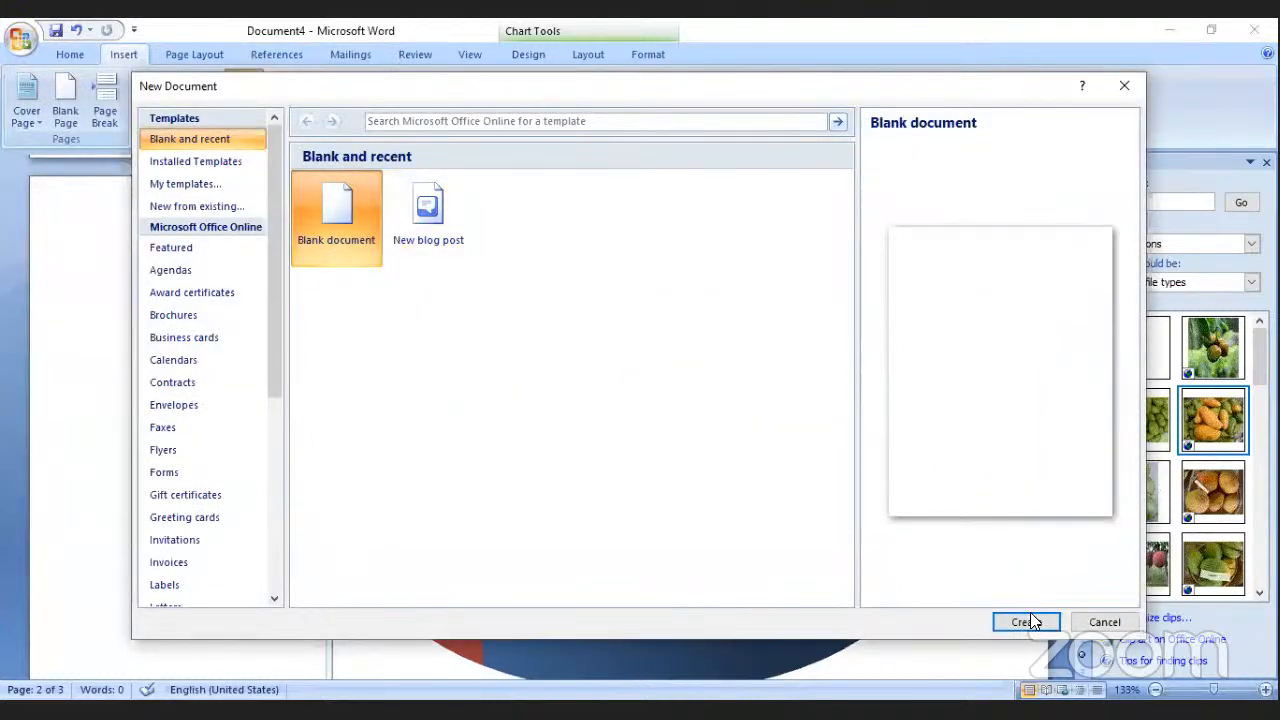
click(1030, 622)
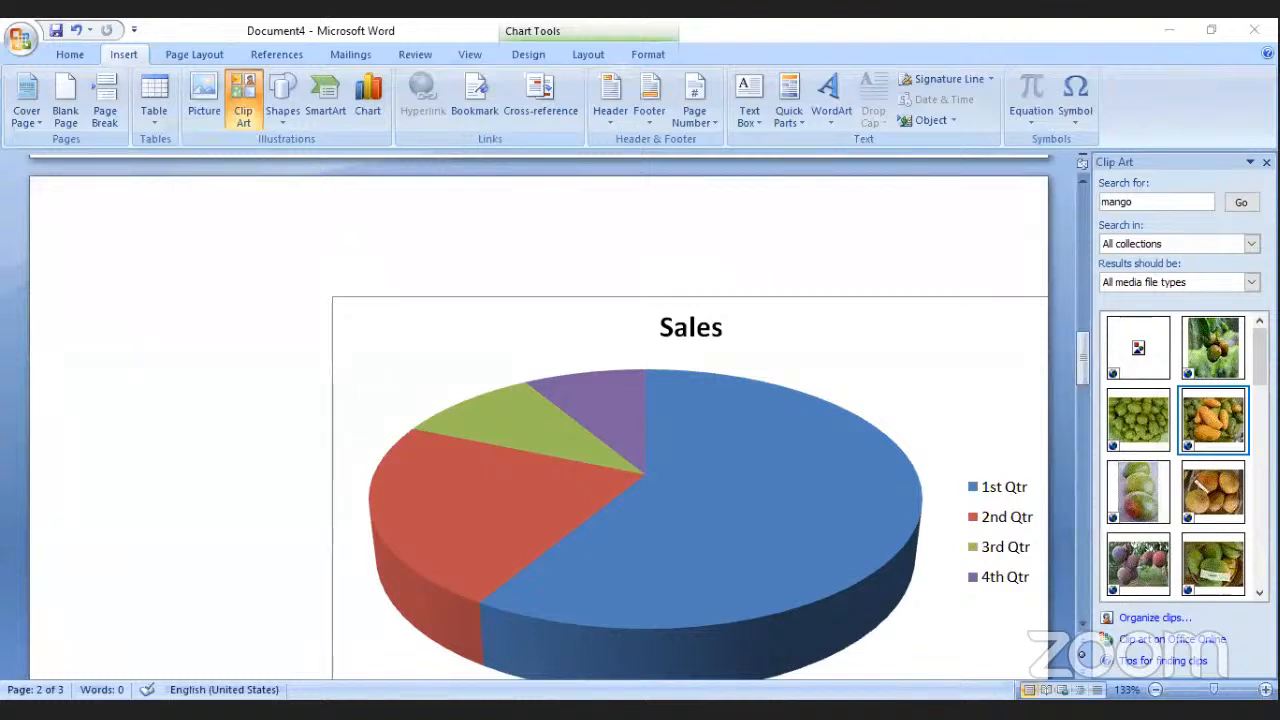
- Browse the built-in header and footer designs
click(610, 100)
click(610, 100)
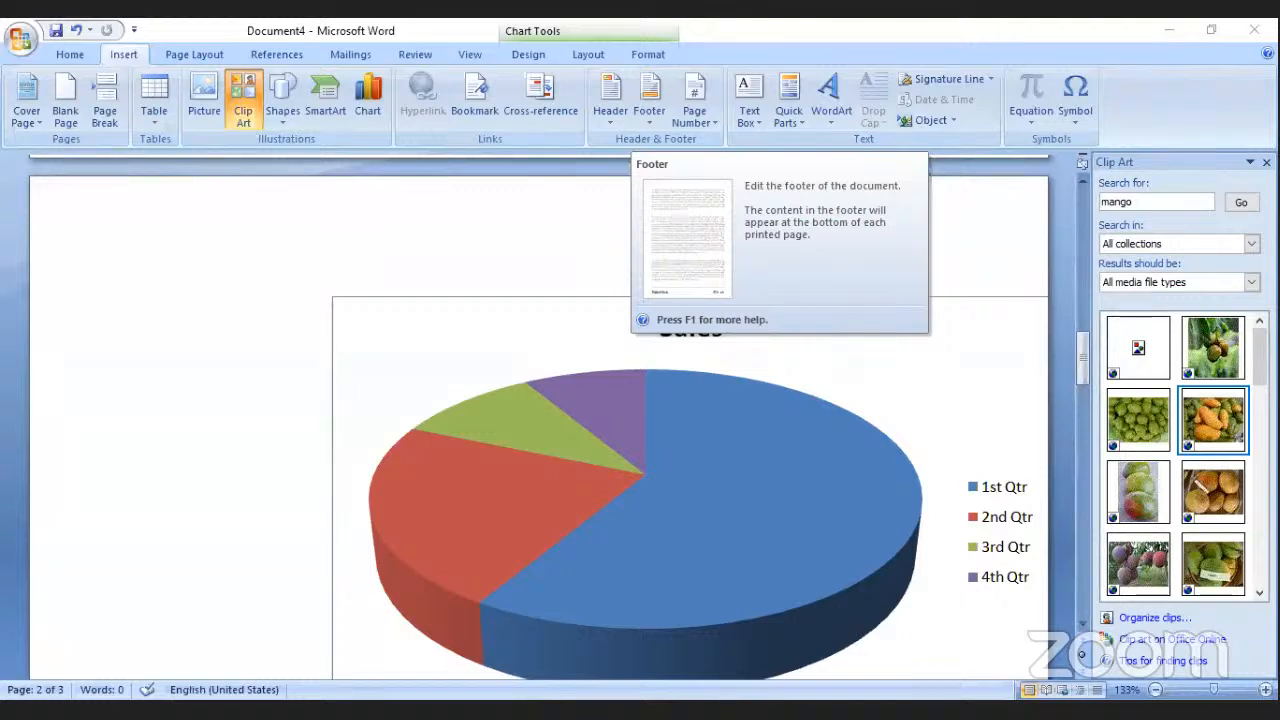
click(649, 105)
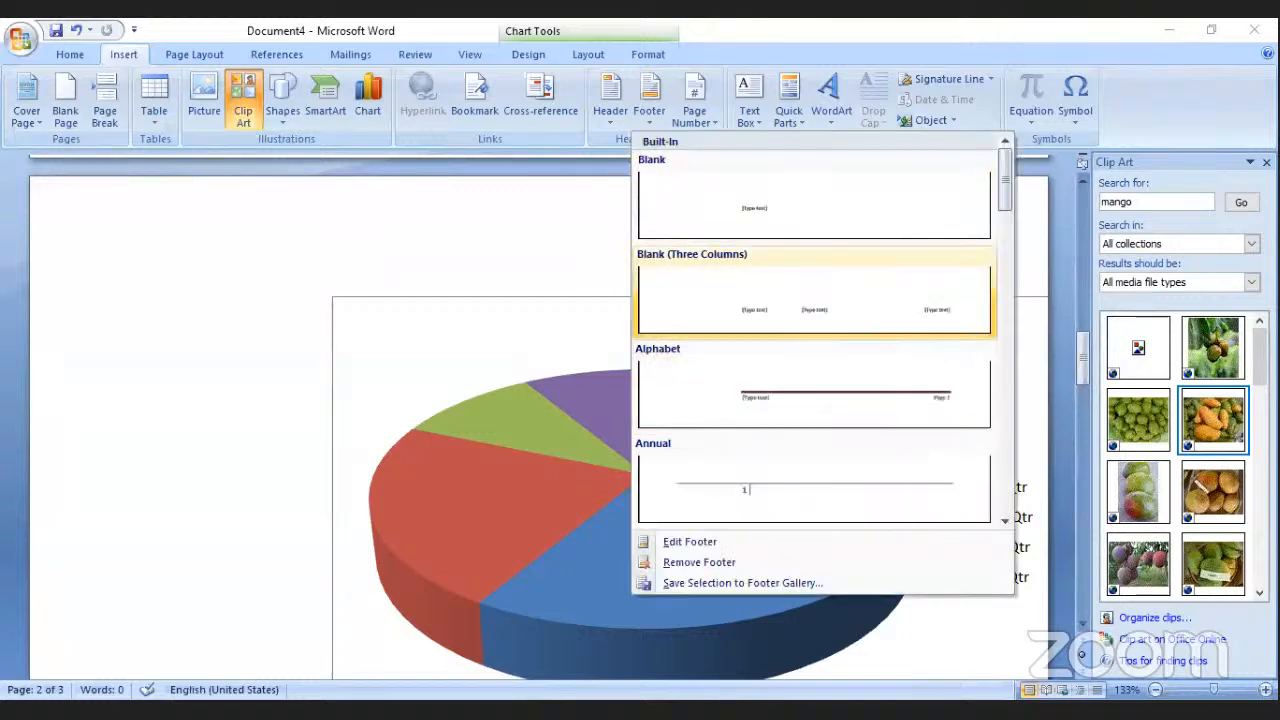
click(814, 486)
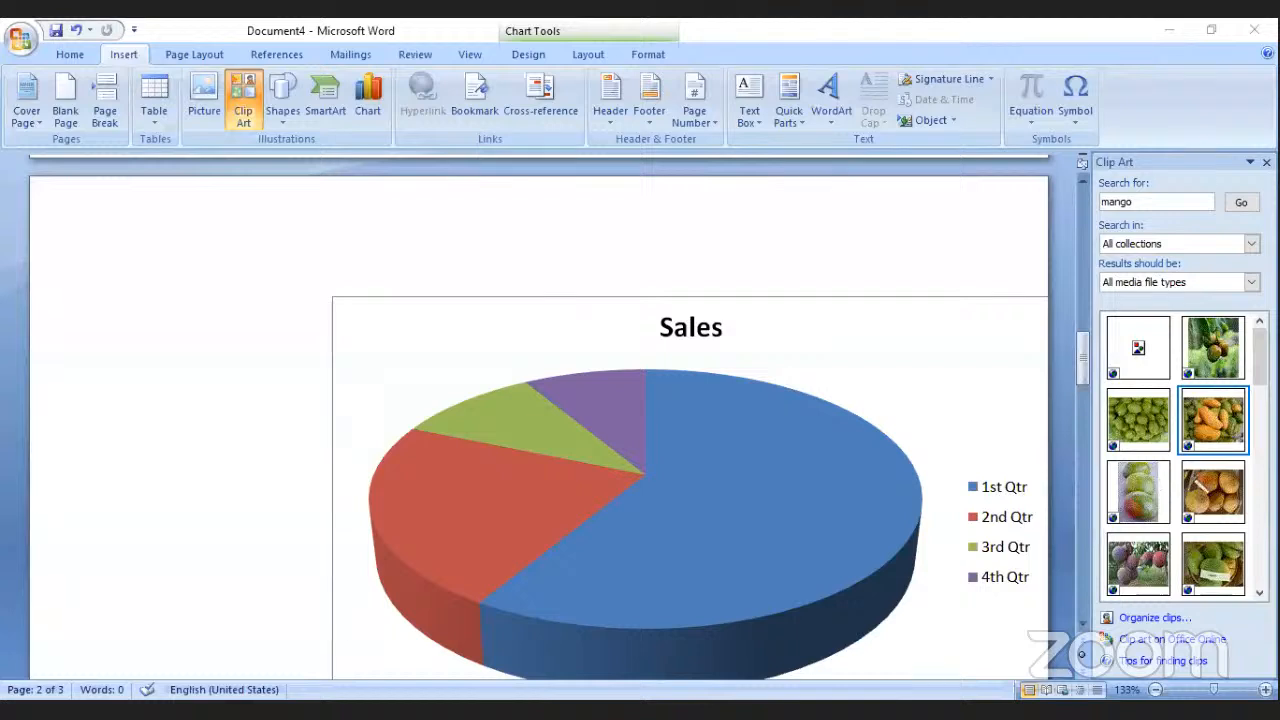
- Preview the page number designs for the bottom of the page, such as Plain Number 2, and close the list
click(694, 110)
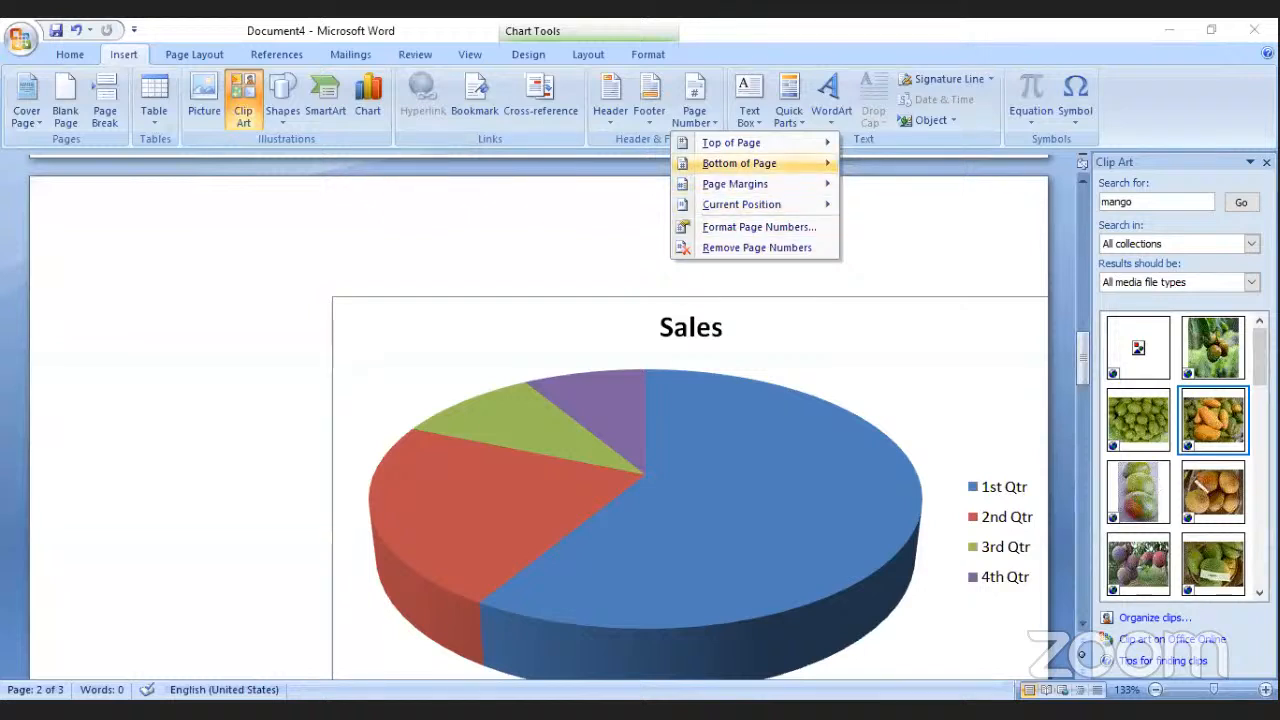
mouse_move(731, 142)
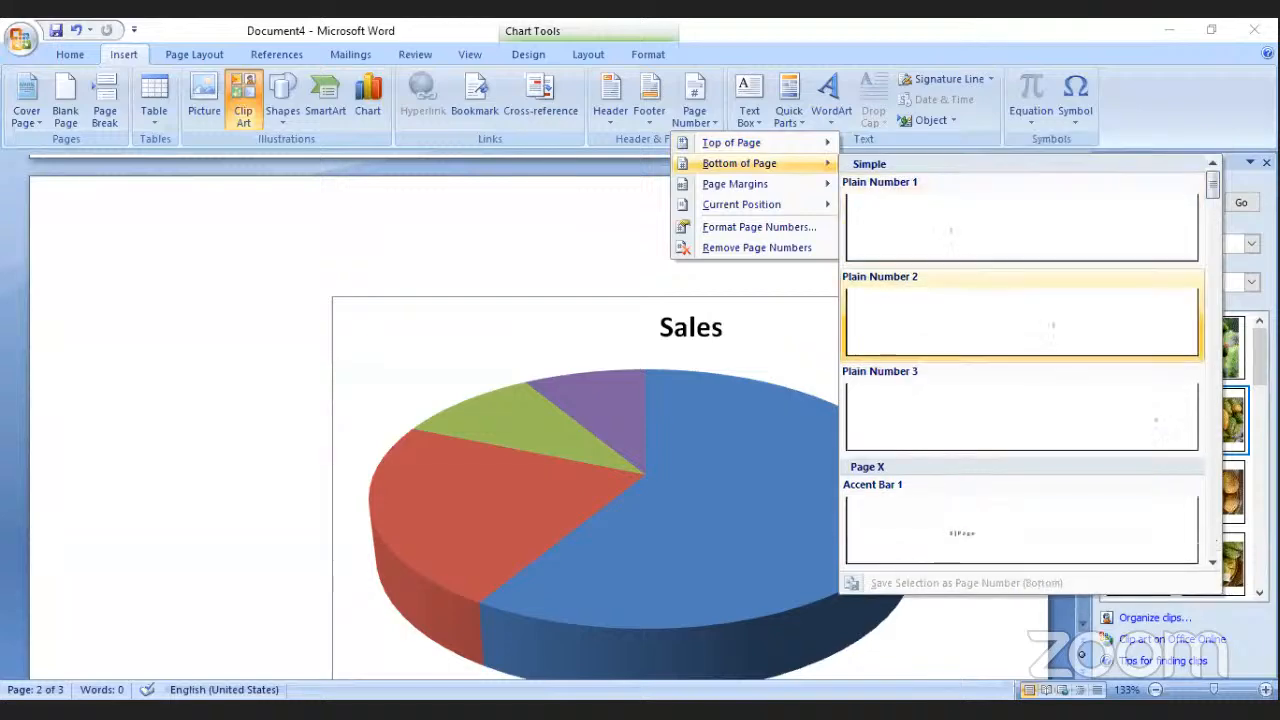
key(Escape)
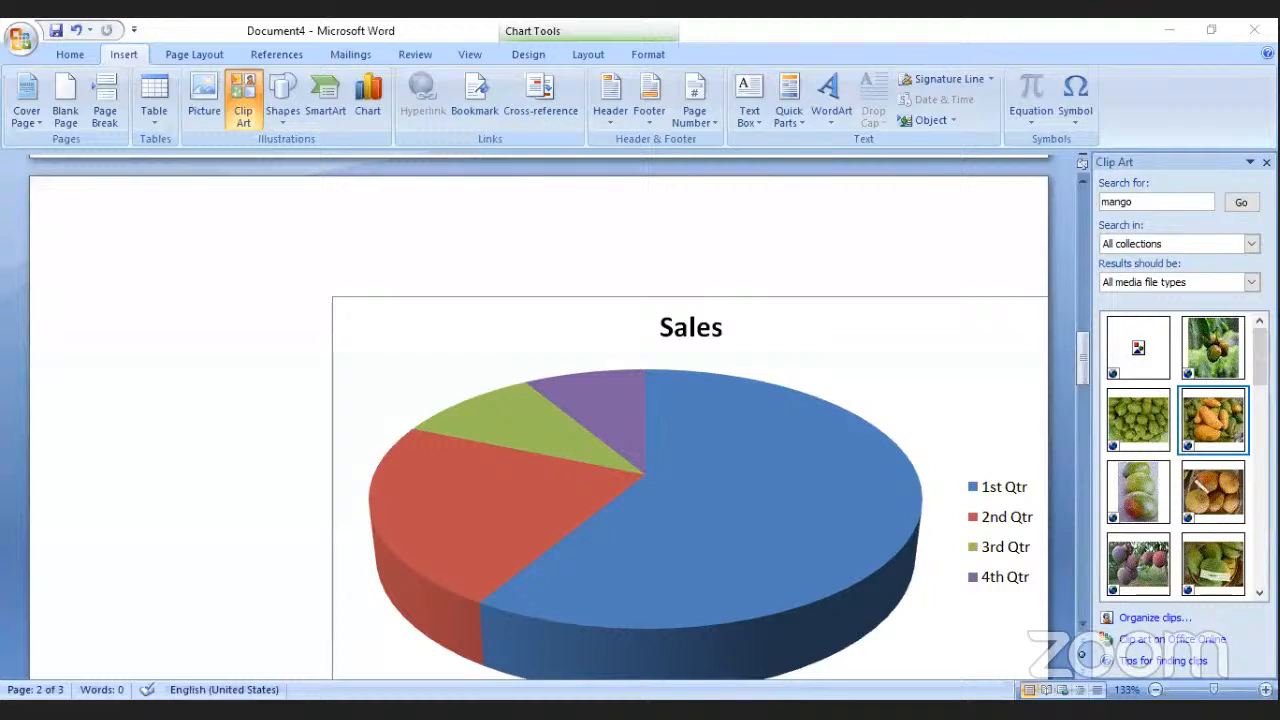
- Look at the Area of Circle formula among the built-in equations
click(1031, 115)
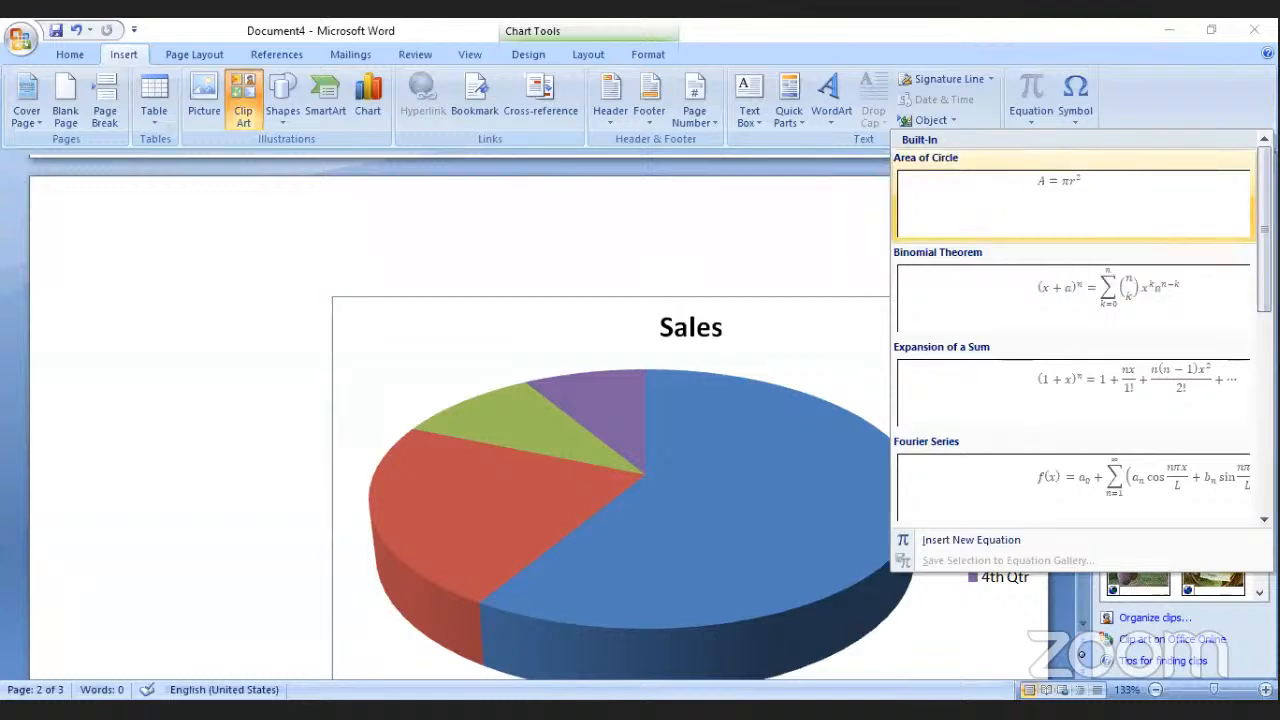
click(1073, 204)
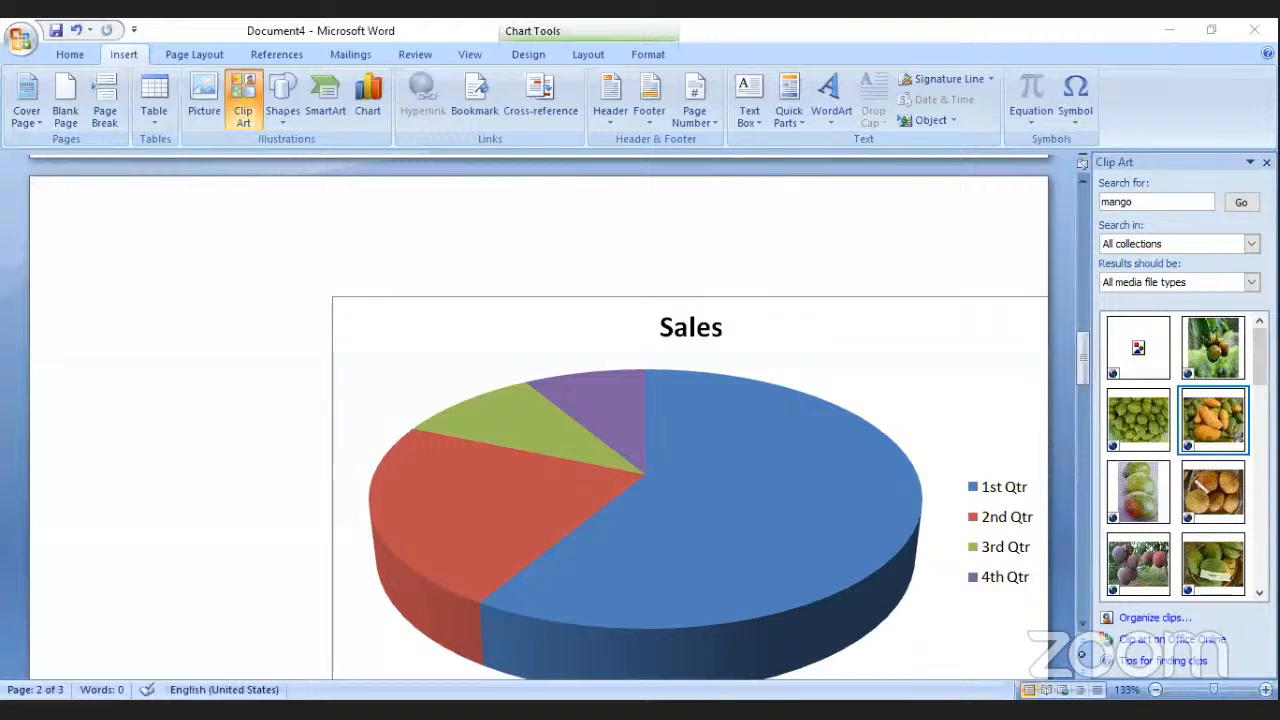
- Create a new blank document
click(21, 39)
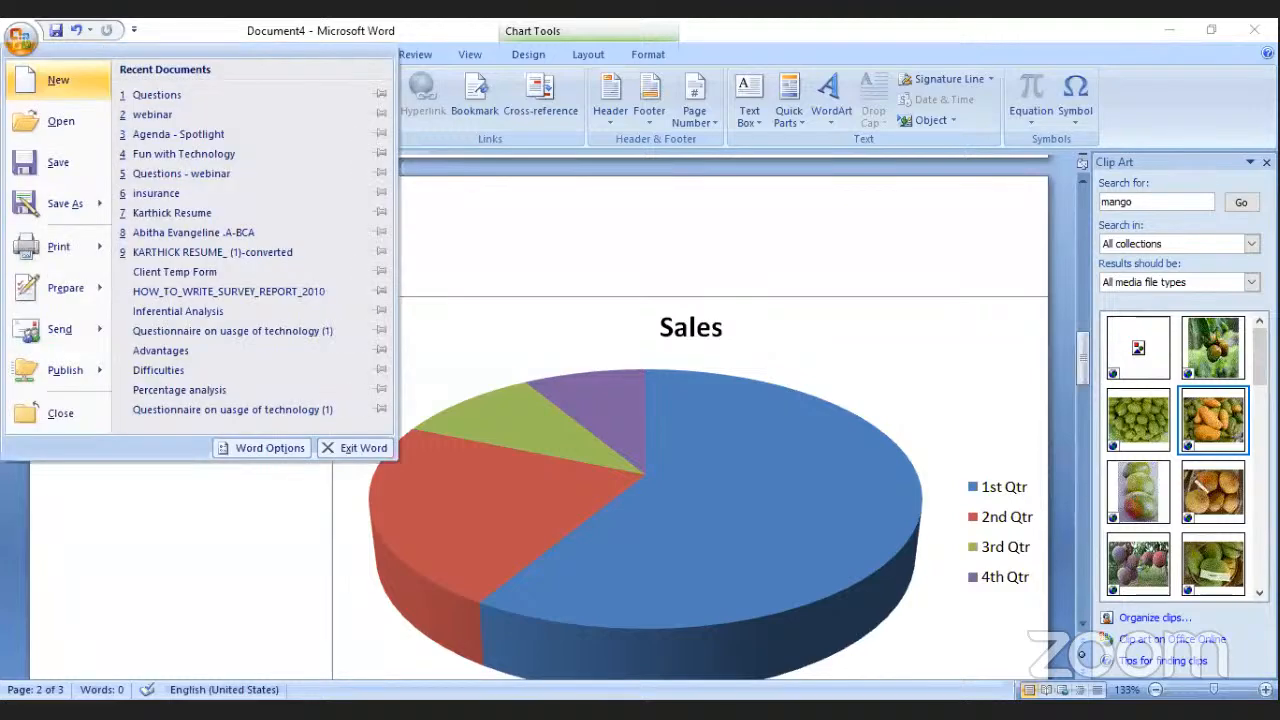
click(58, 80)
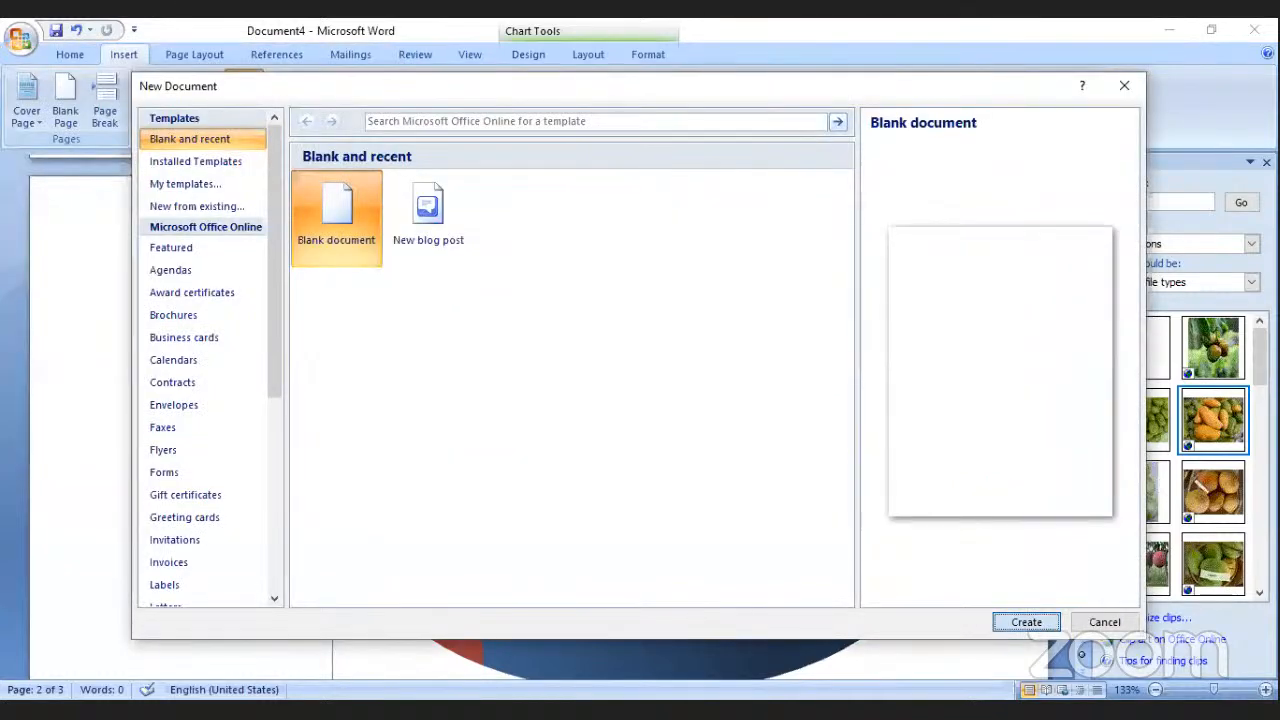
key(Escape)
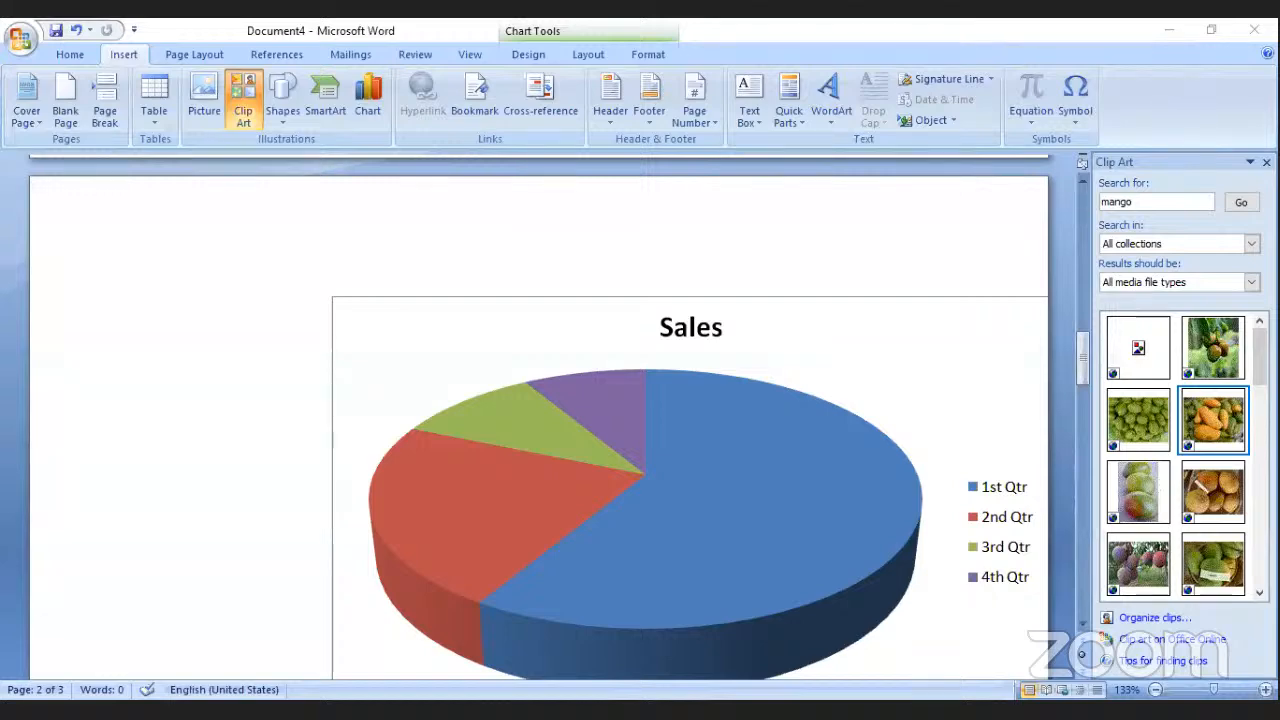
- Try the Opulent theme on the document and replace it with the Equity theme
click(27, 100)
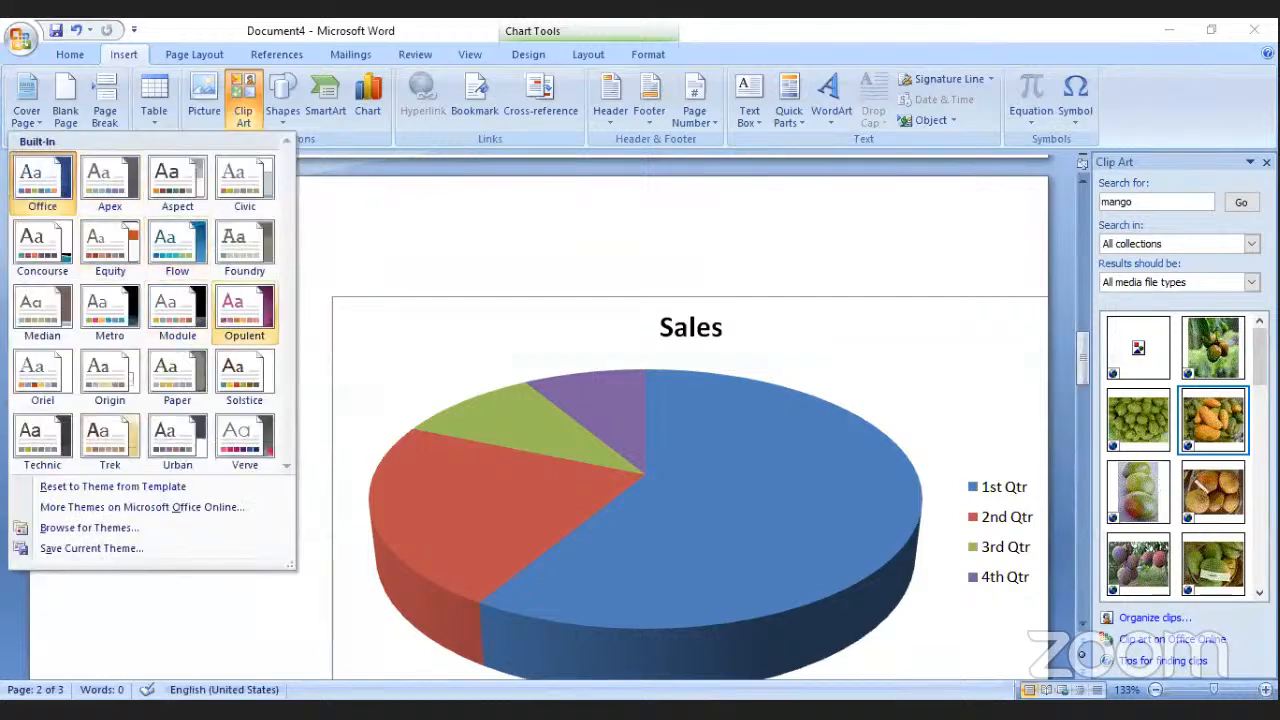
click(245, 314)
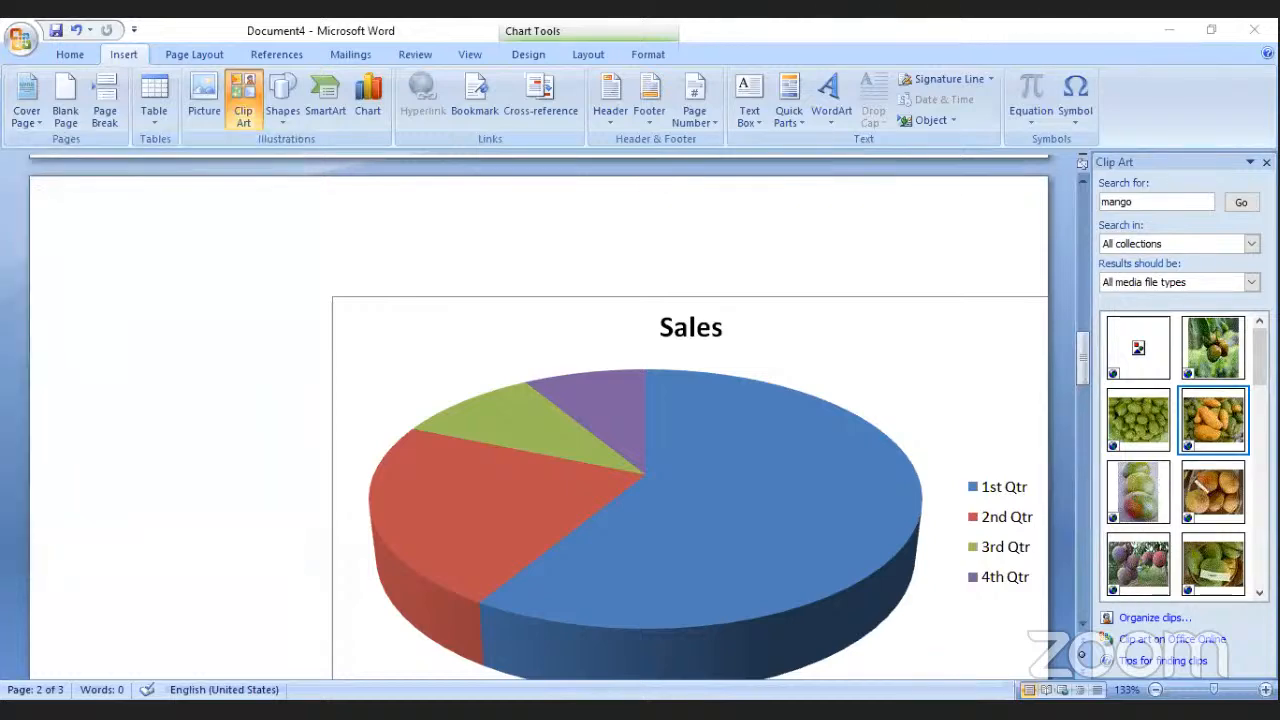
click(27, 100)
click(110, 248)
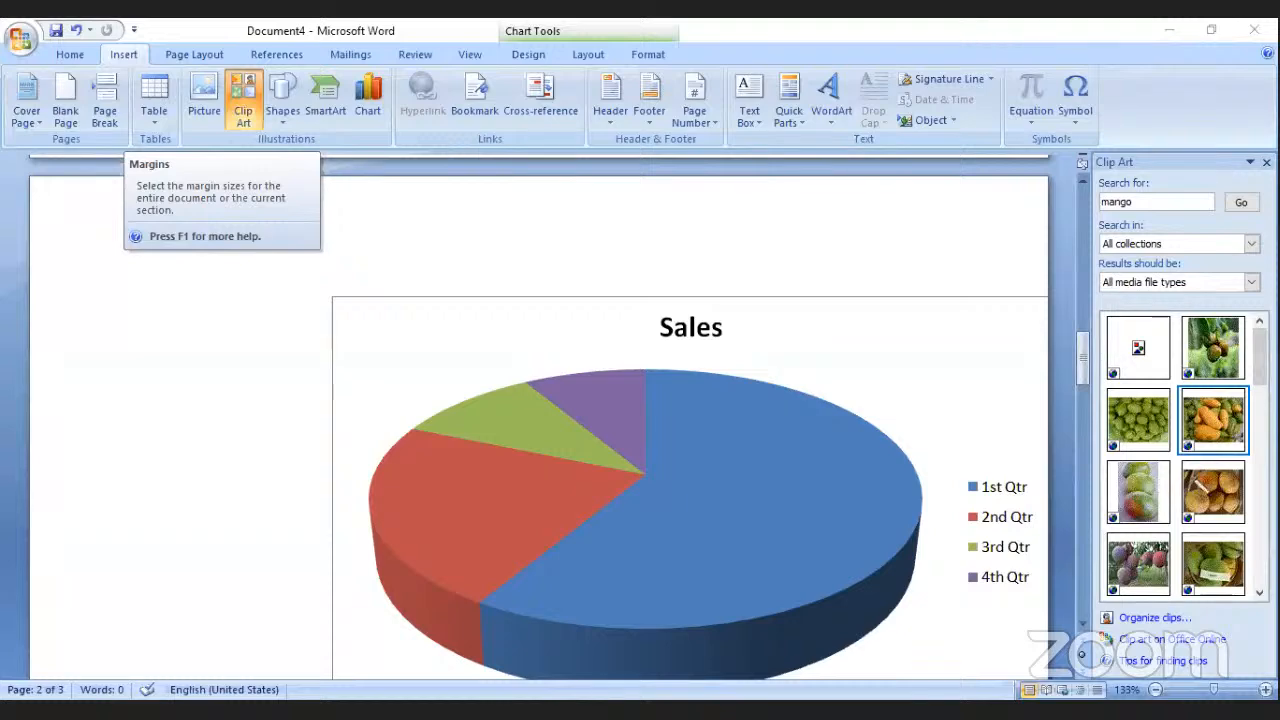
- Apply the Narrow margin preset to the document and change it to the Moderate preset
click(146, 102)
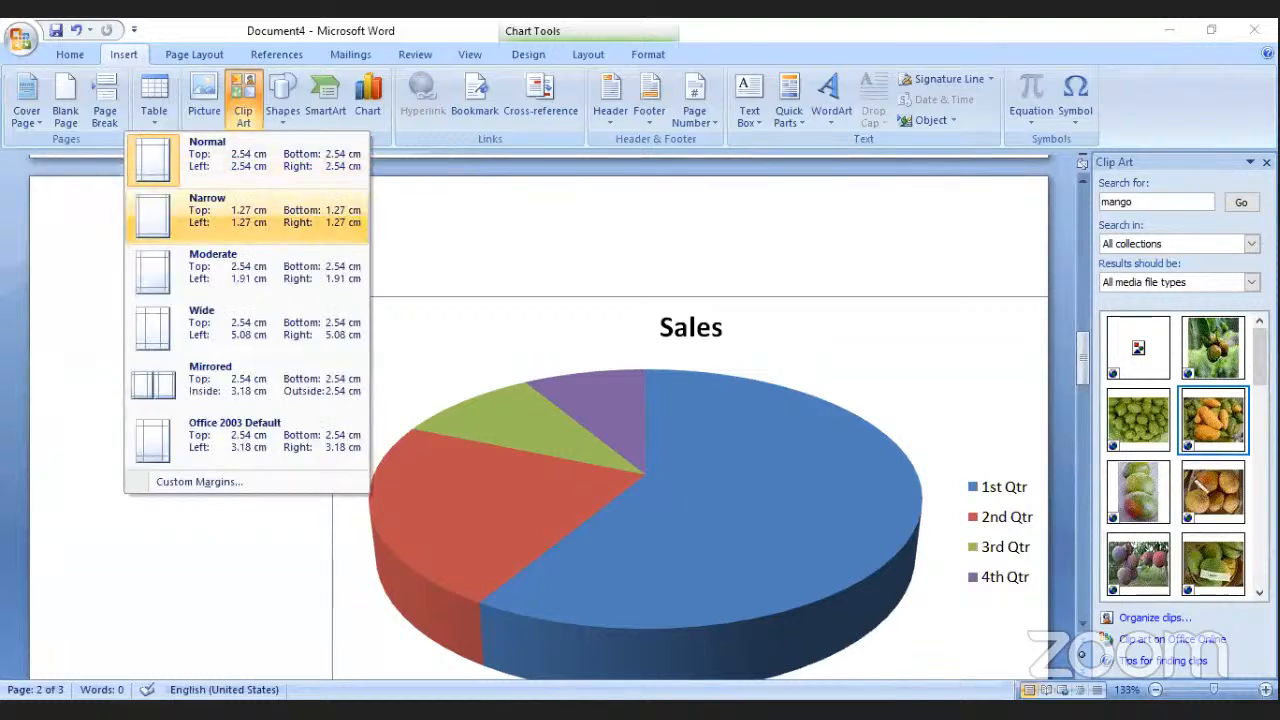
click(247, 216)
click(146, 102)
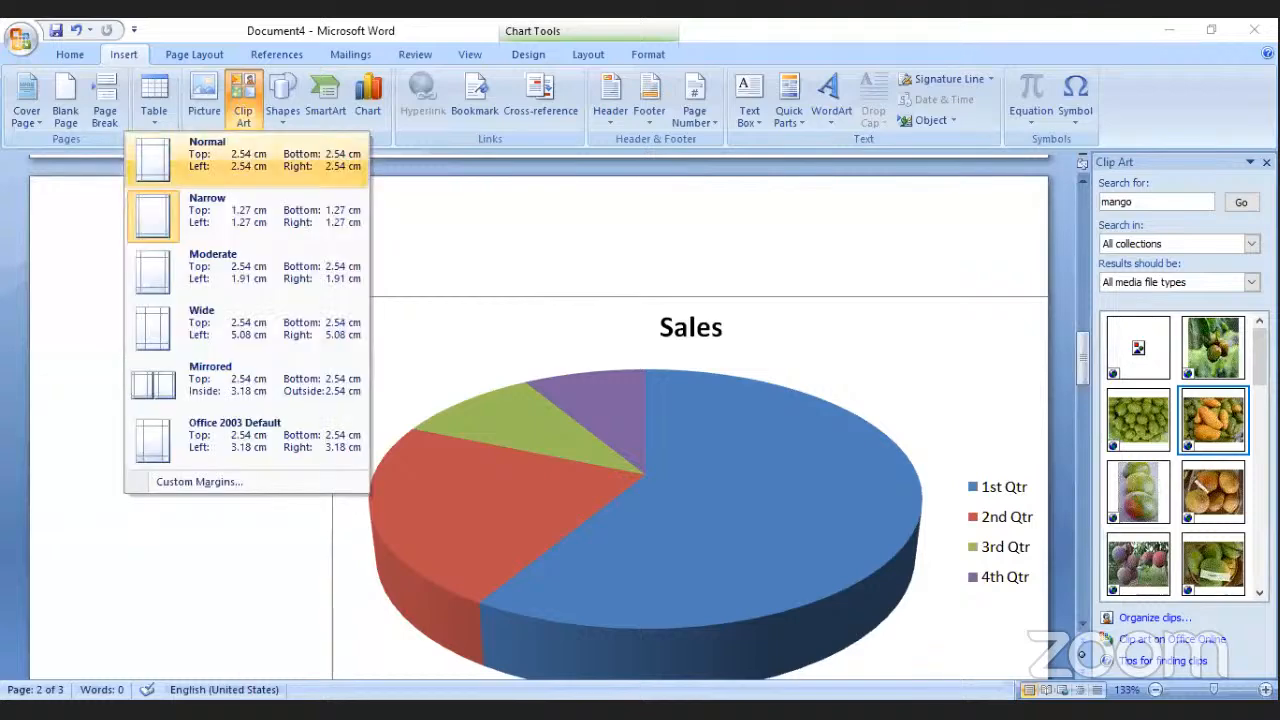
click(247, 266)
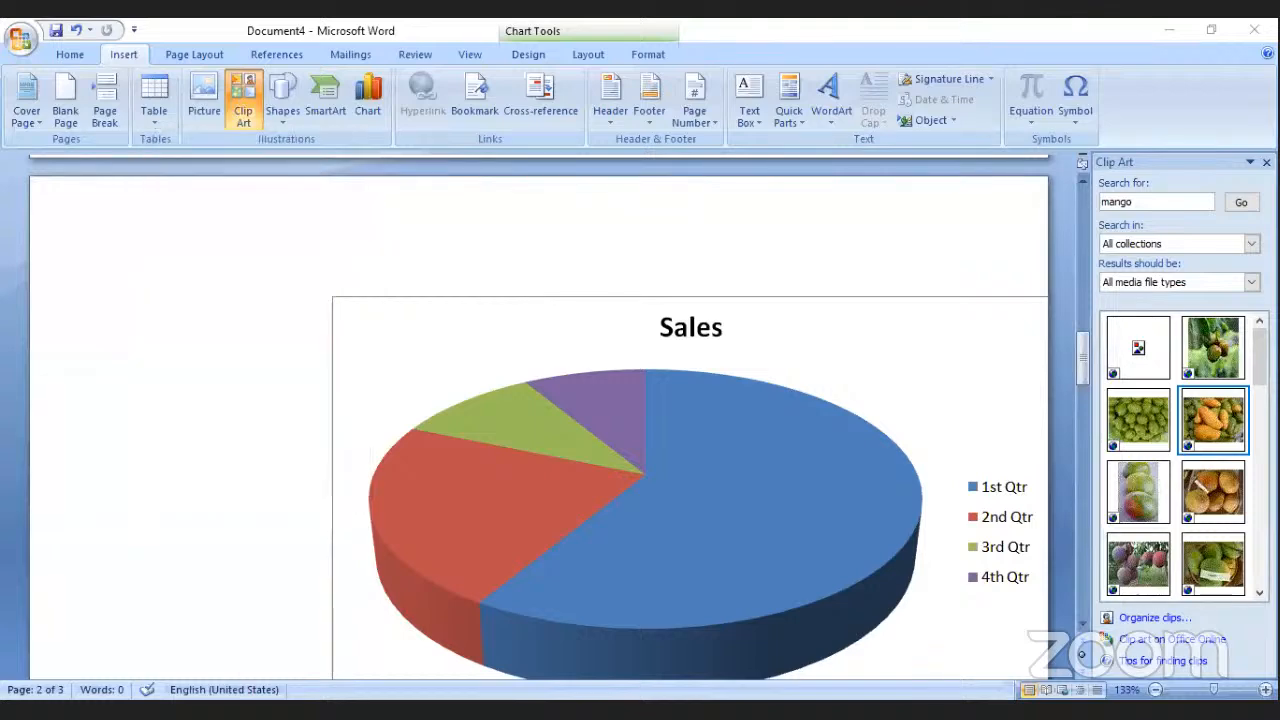
click(146, 102)
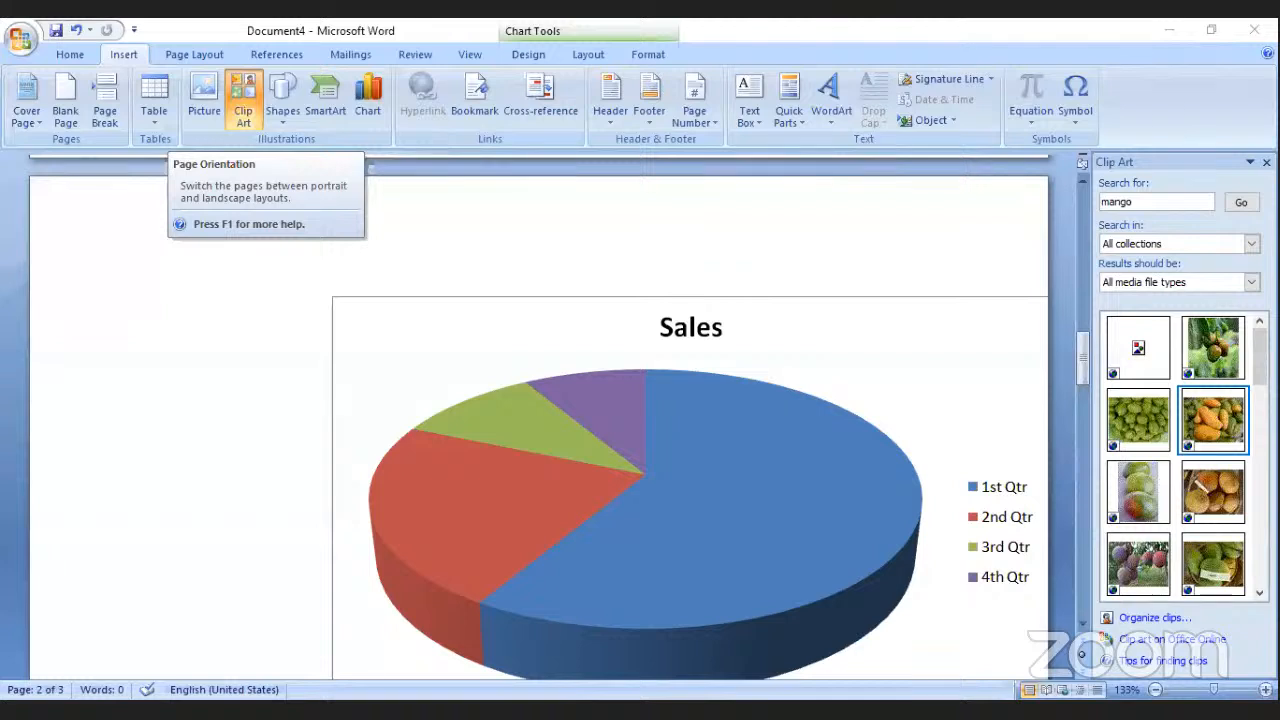
- Set the paper size to A3 and look at the available column layouts
click(197, 100)
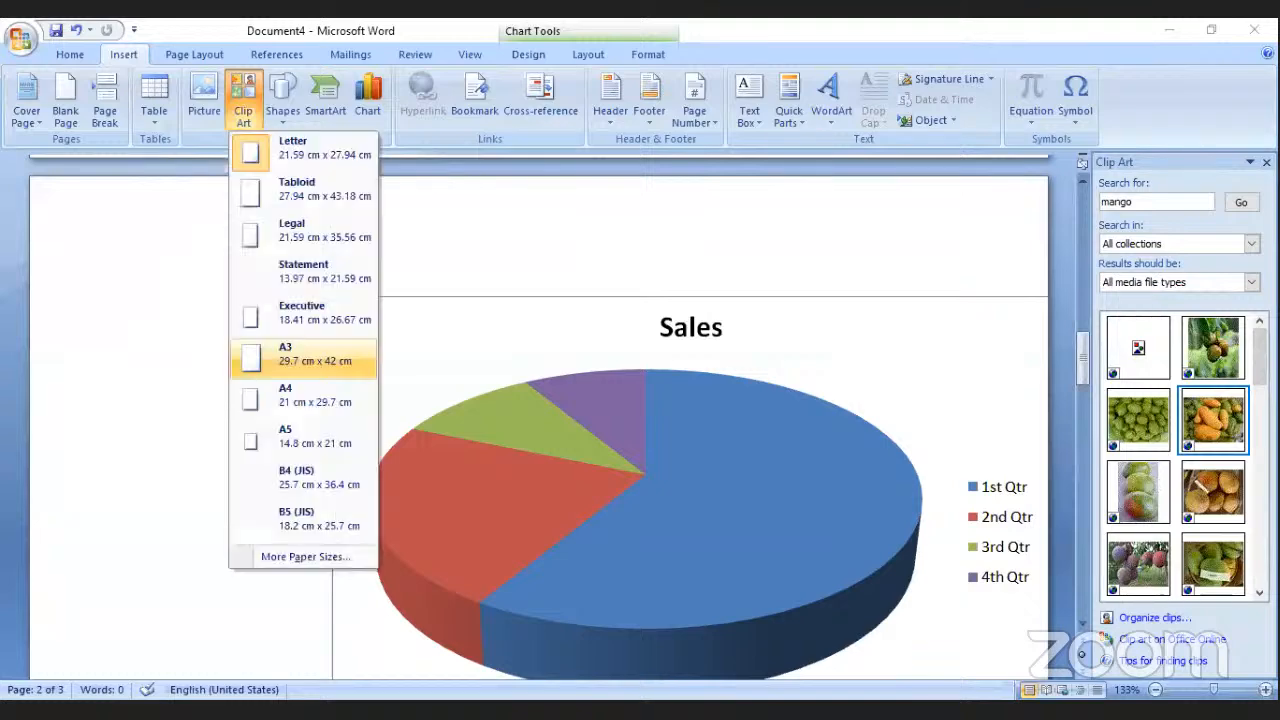
click(304, 358)
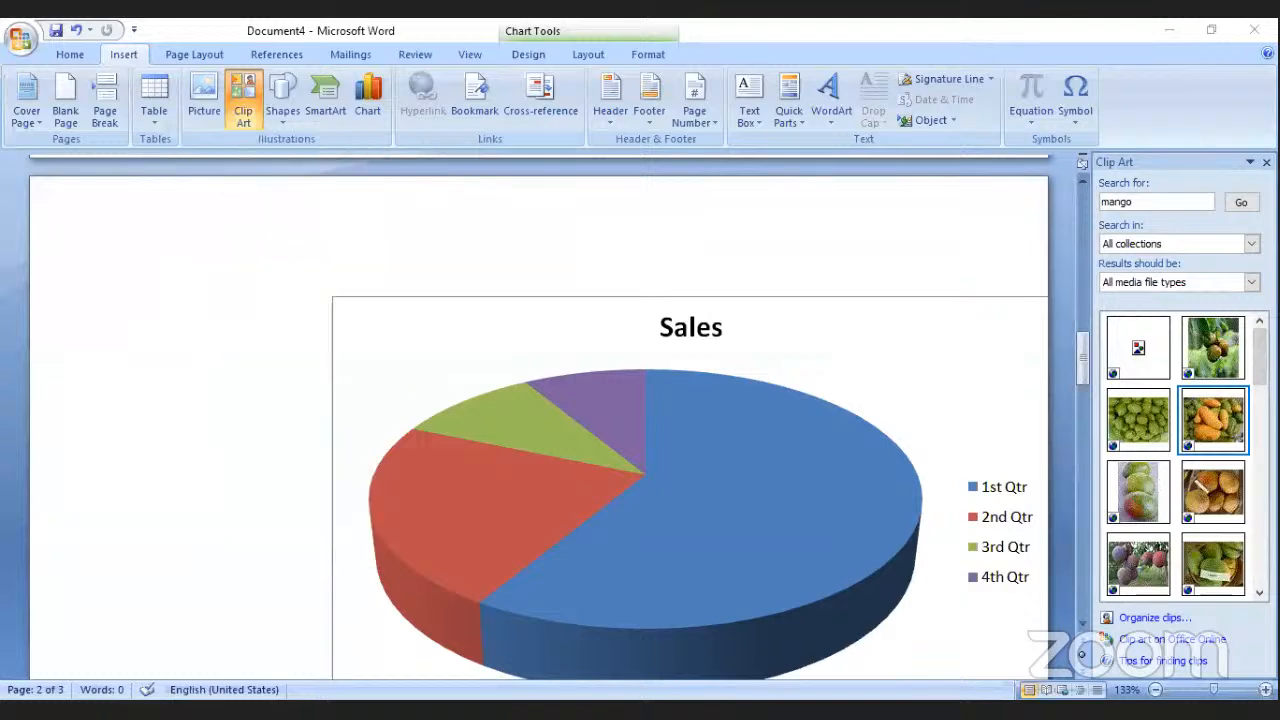
click(284, 100)
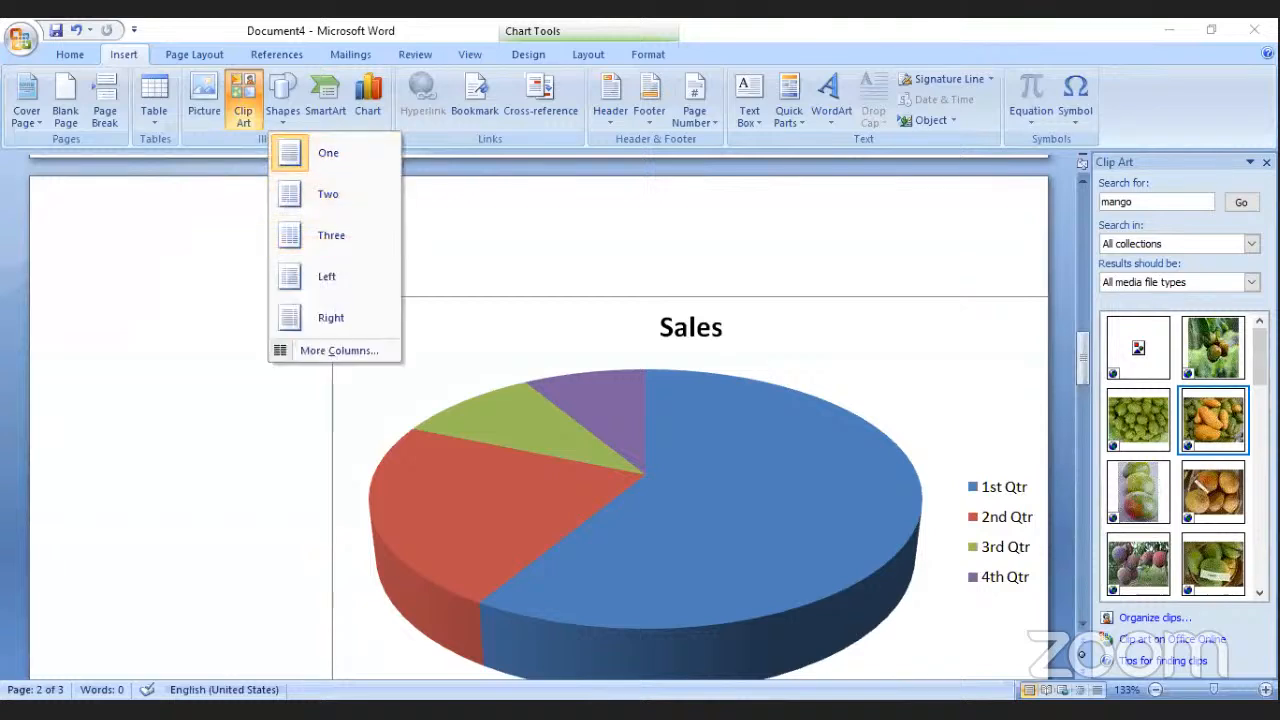
click(246, 102)
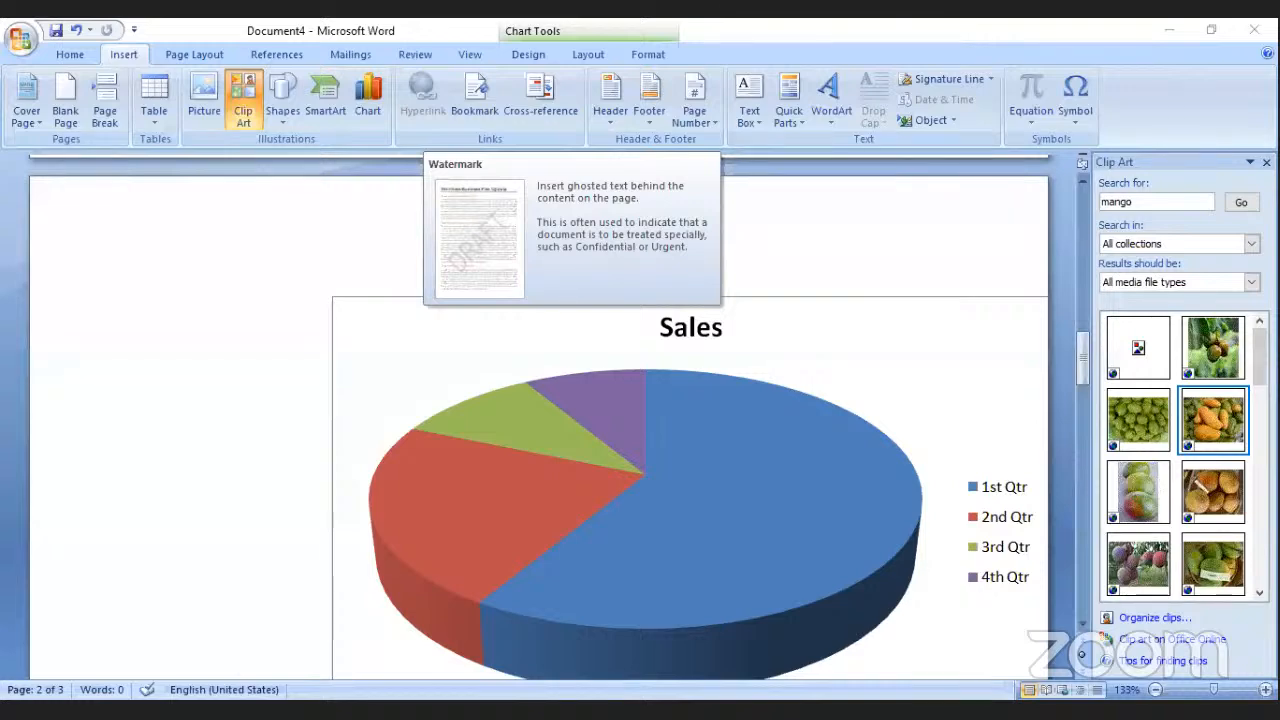
- Apply the CONFIDENTIAL 1 watermark and set the page background to an orange theme colour
click(452, 102)
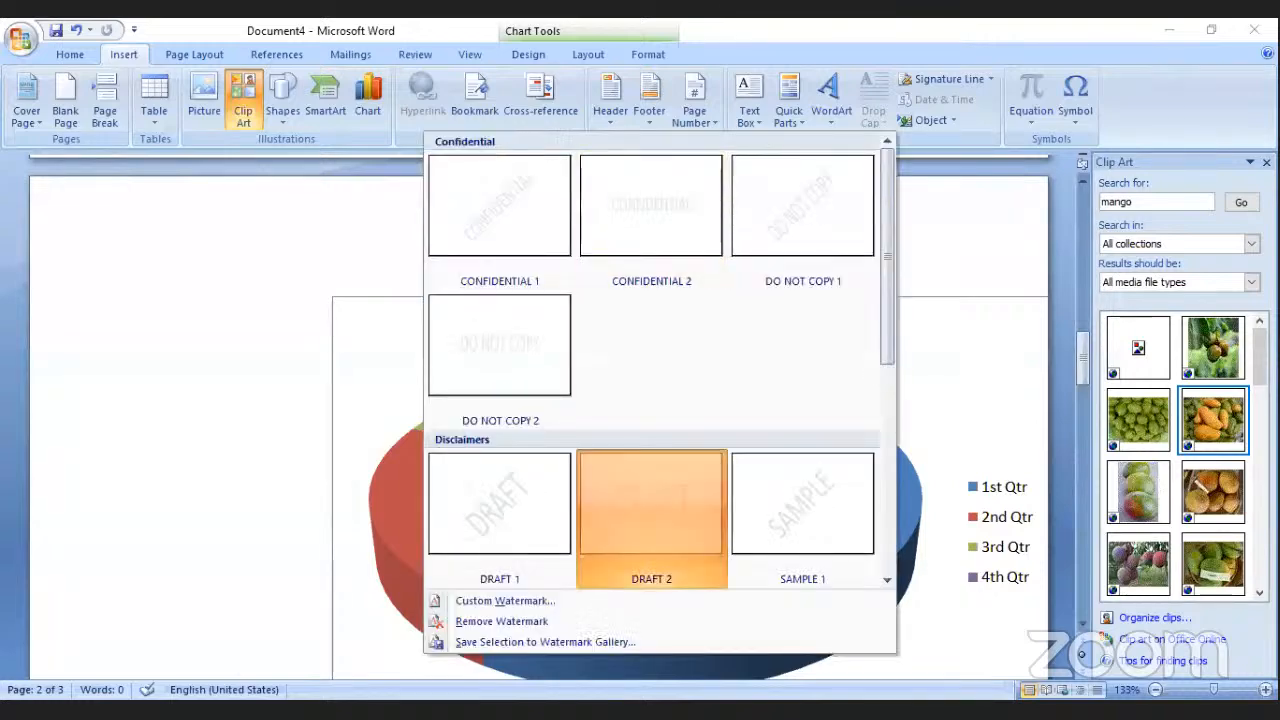
click(452, 102)
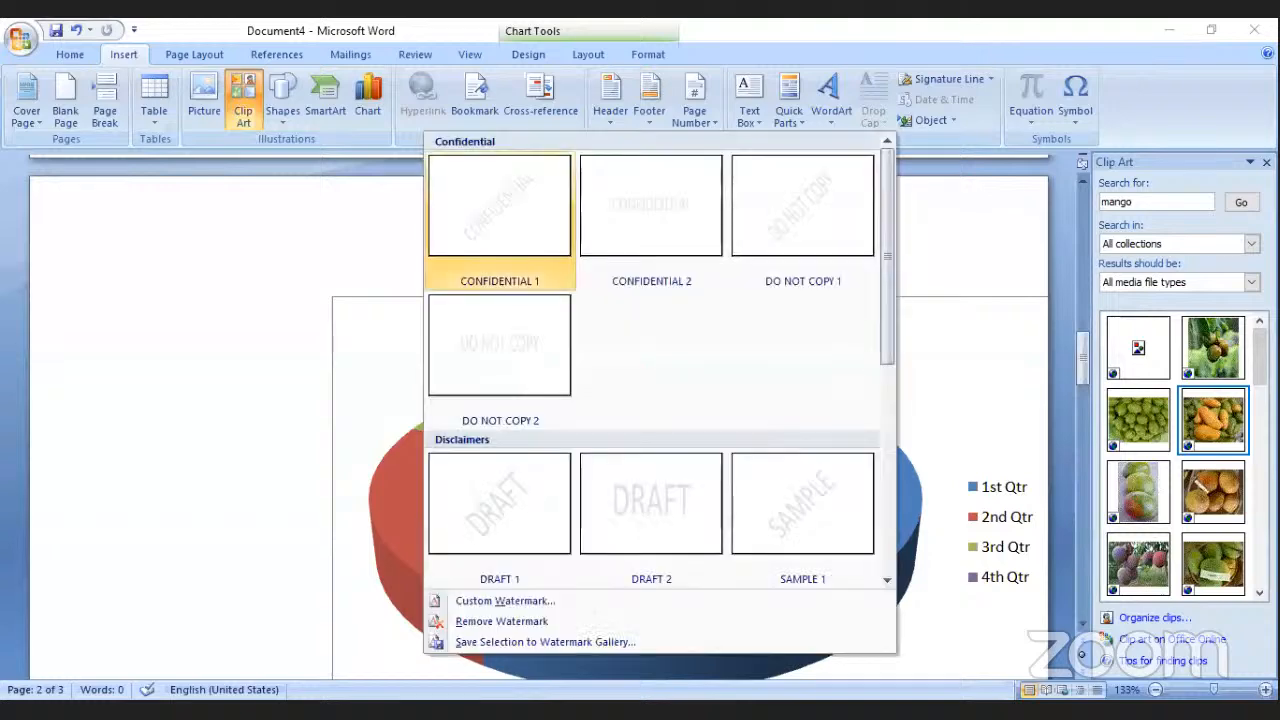
click(500, 221)
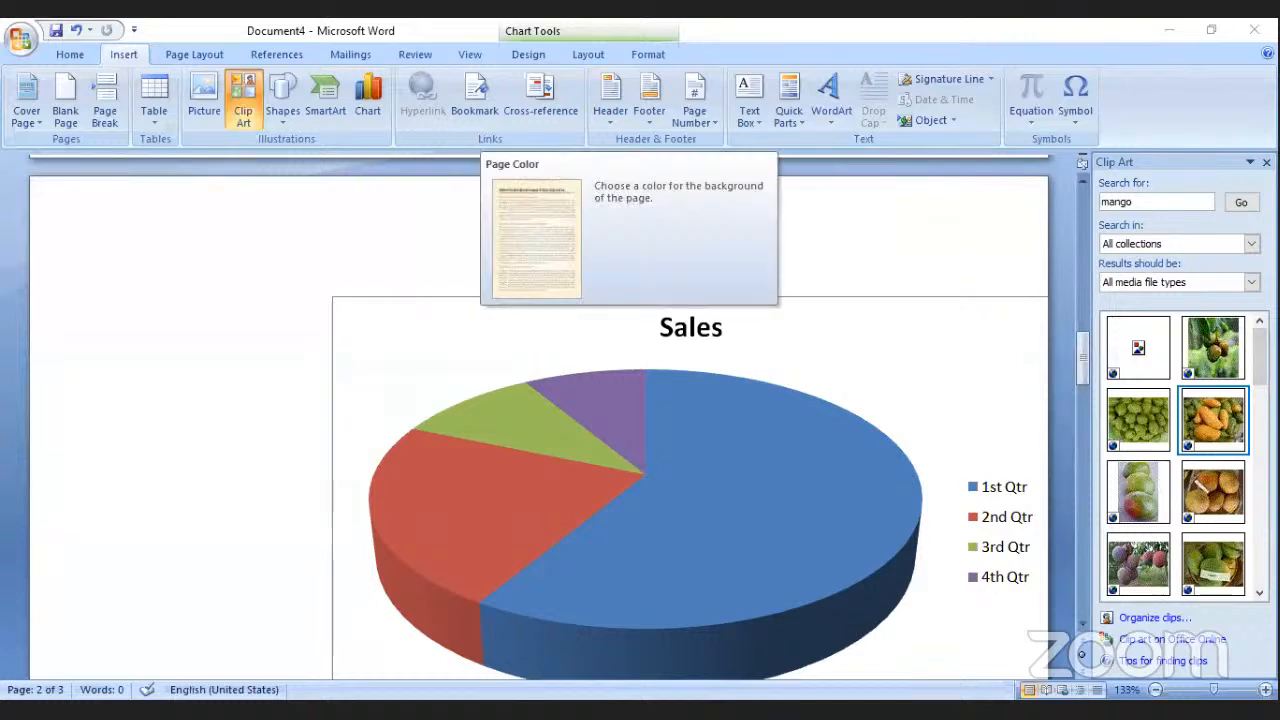
click(500, 103)
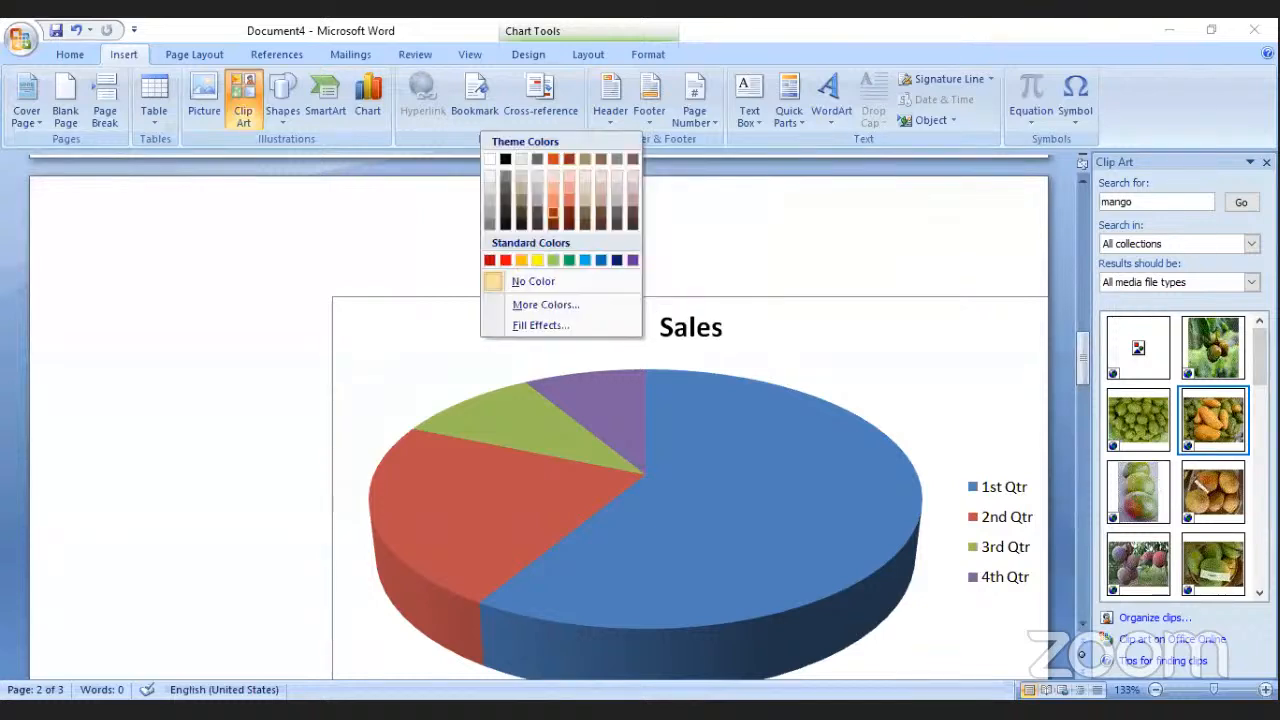
click(553, 200)
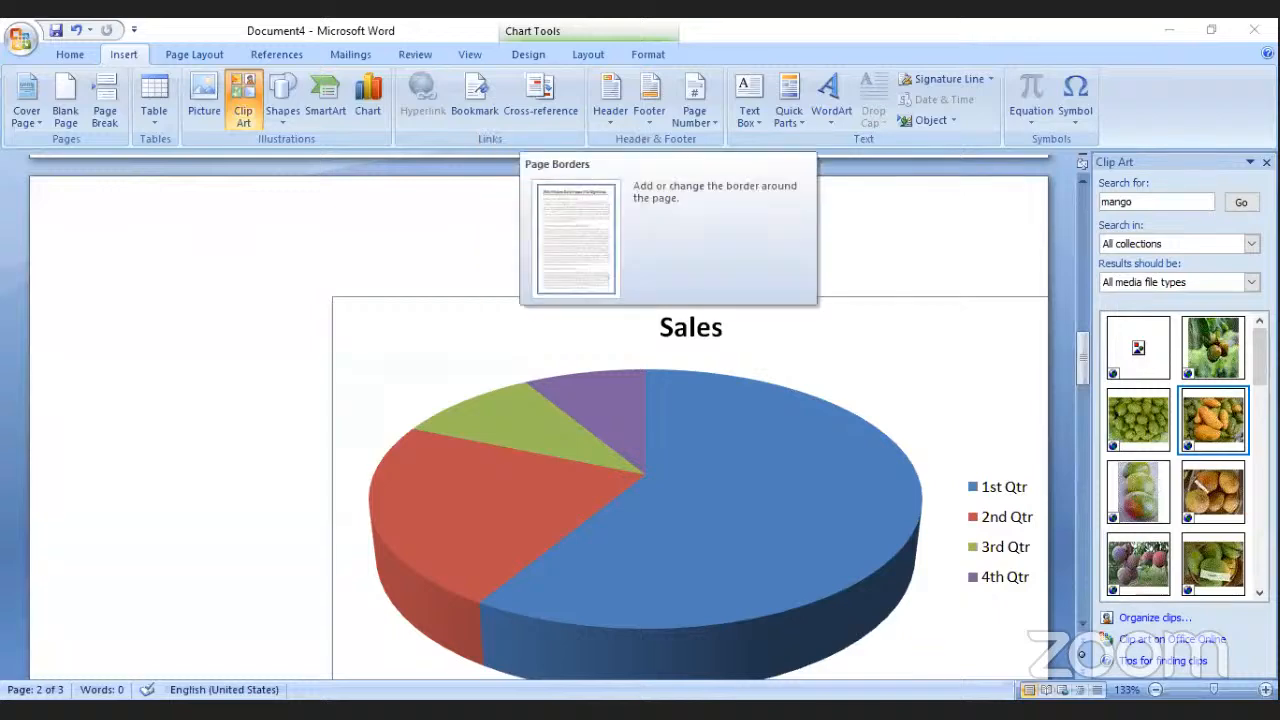
- Add a Box page border to the whole document
click(540, 103)
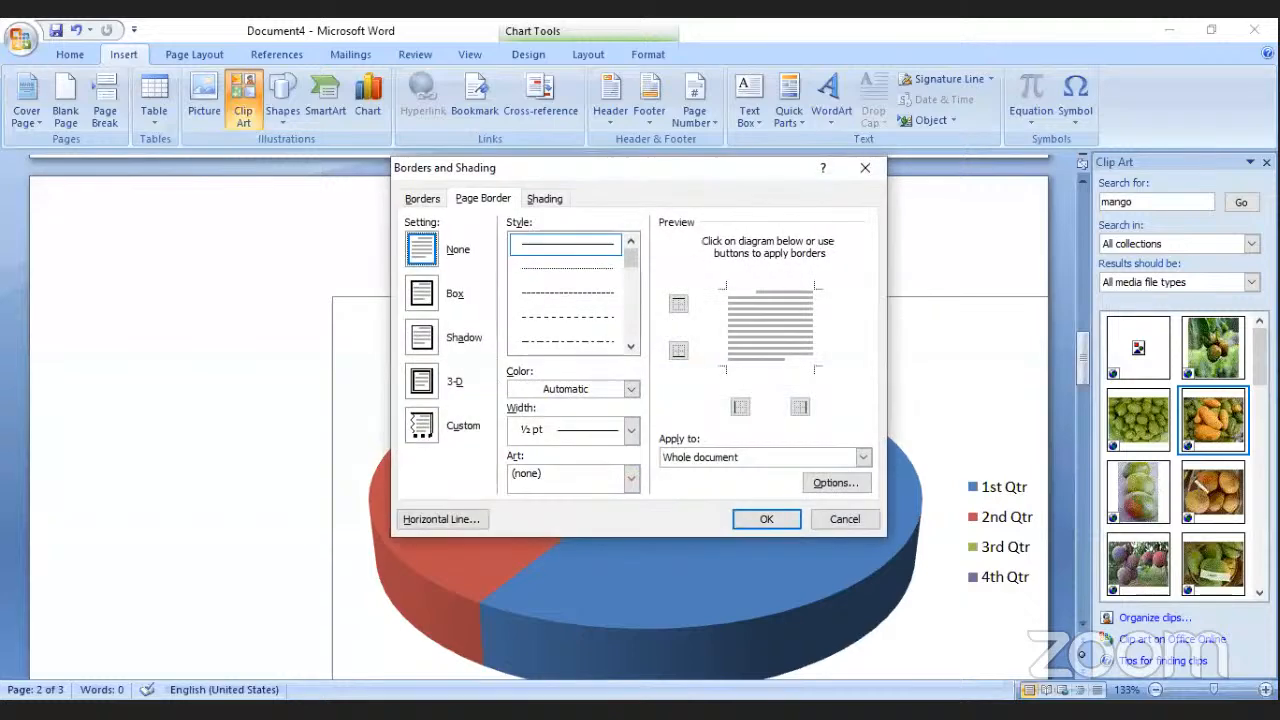
click(422, 293)
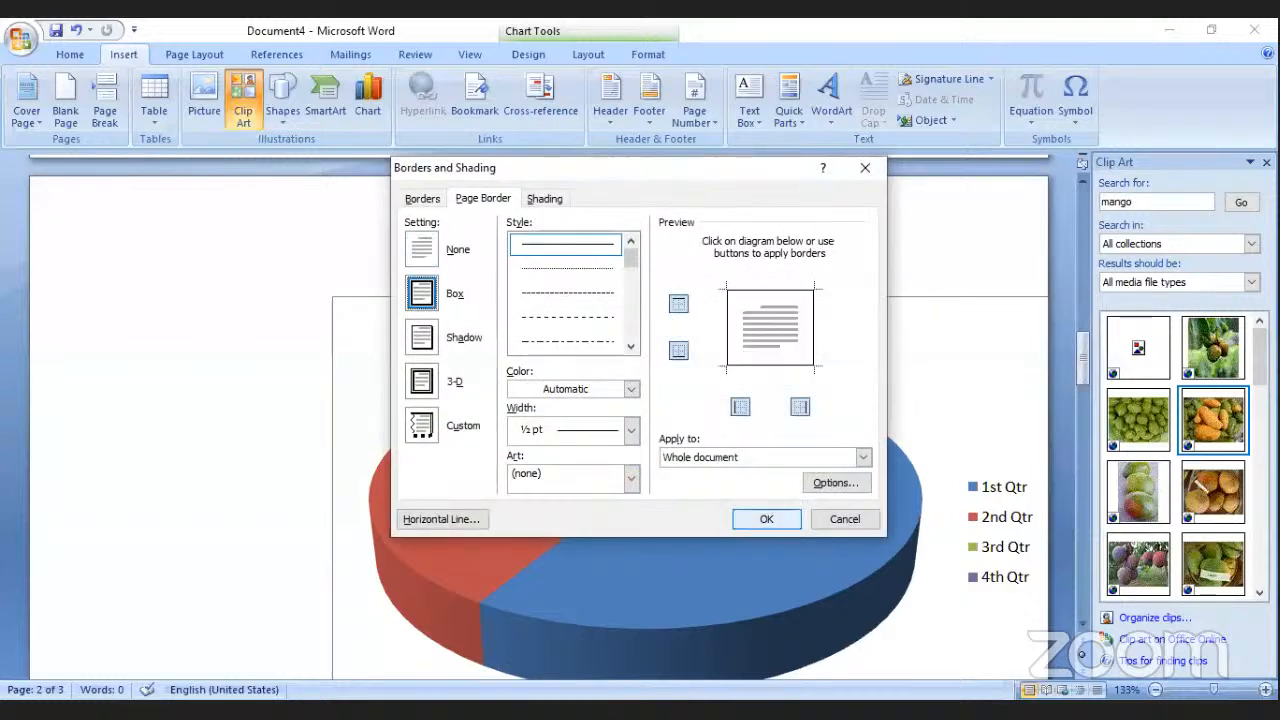
click(767, 519)
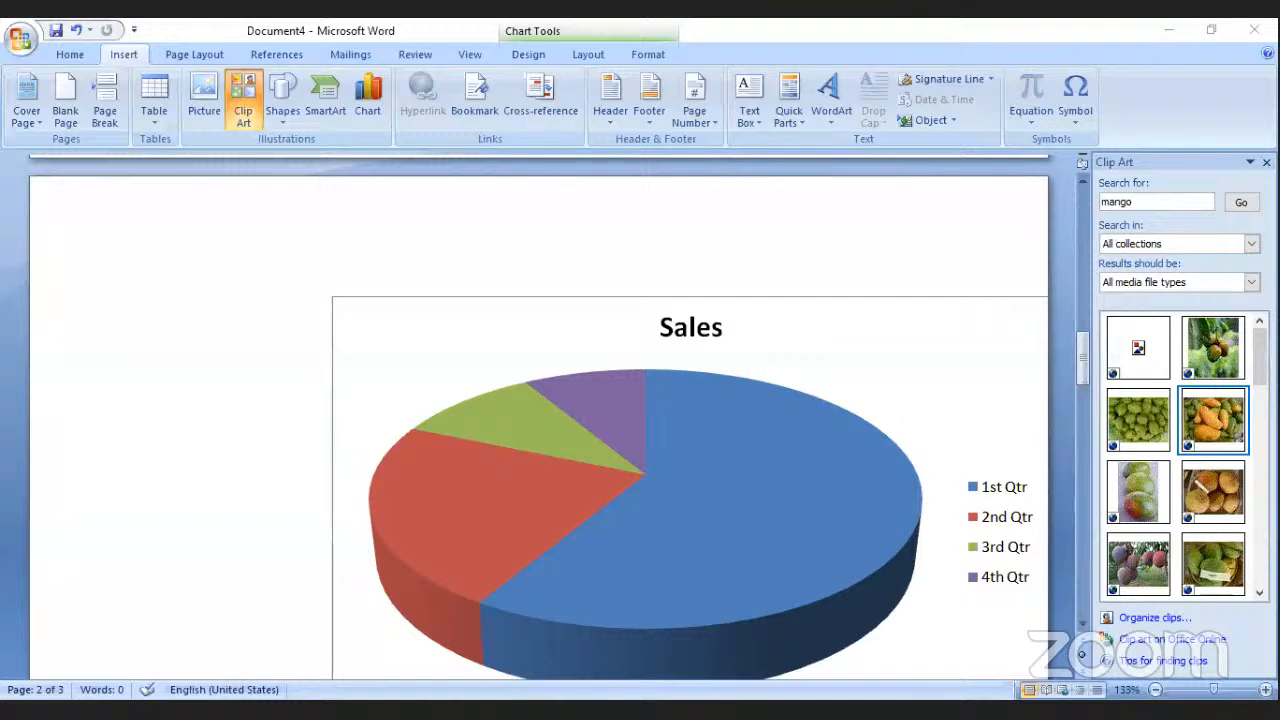
- Create another new blank document and look at the references and mailings commands
click(20, 38)
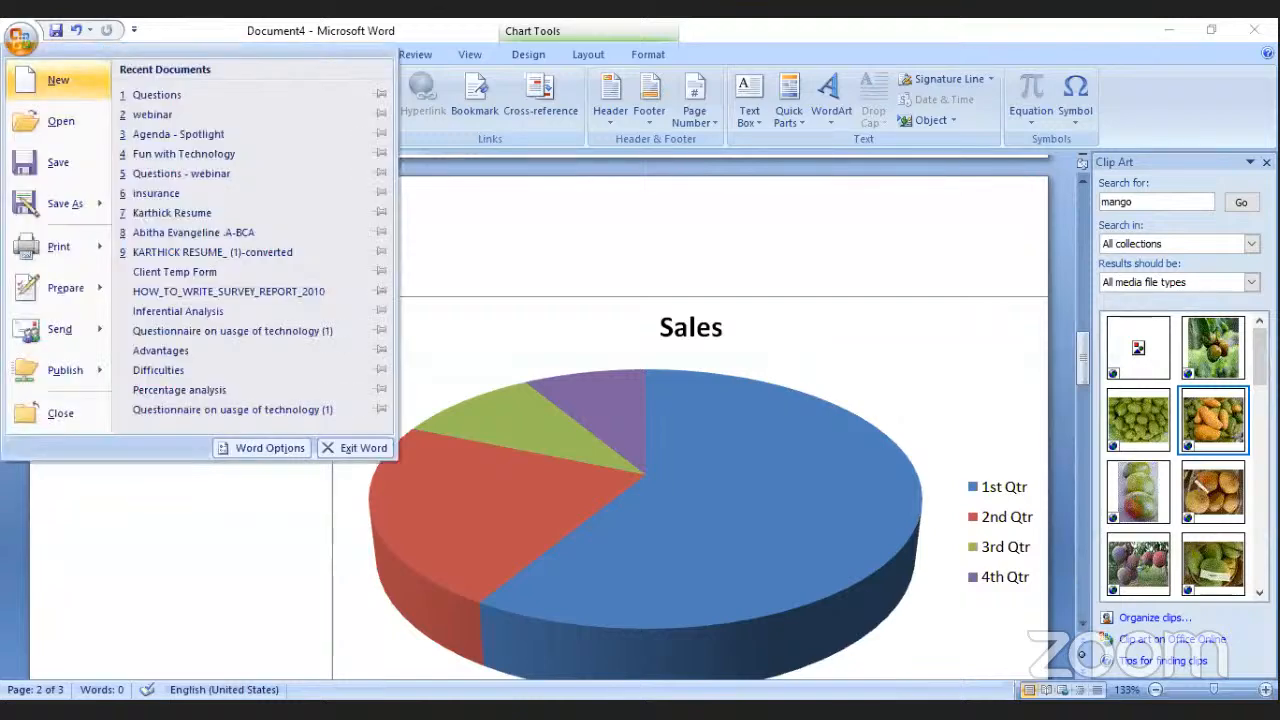
click(58, 80)
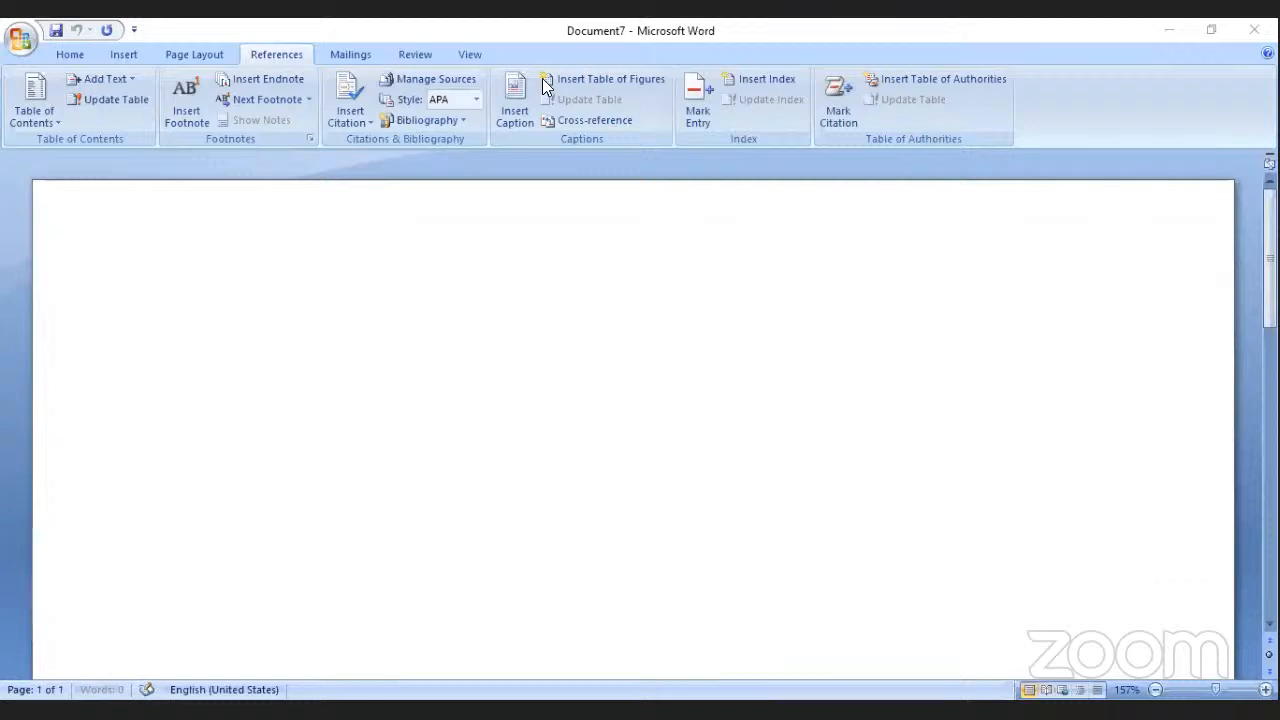
click(364, 54)
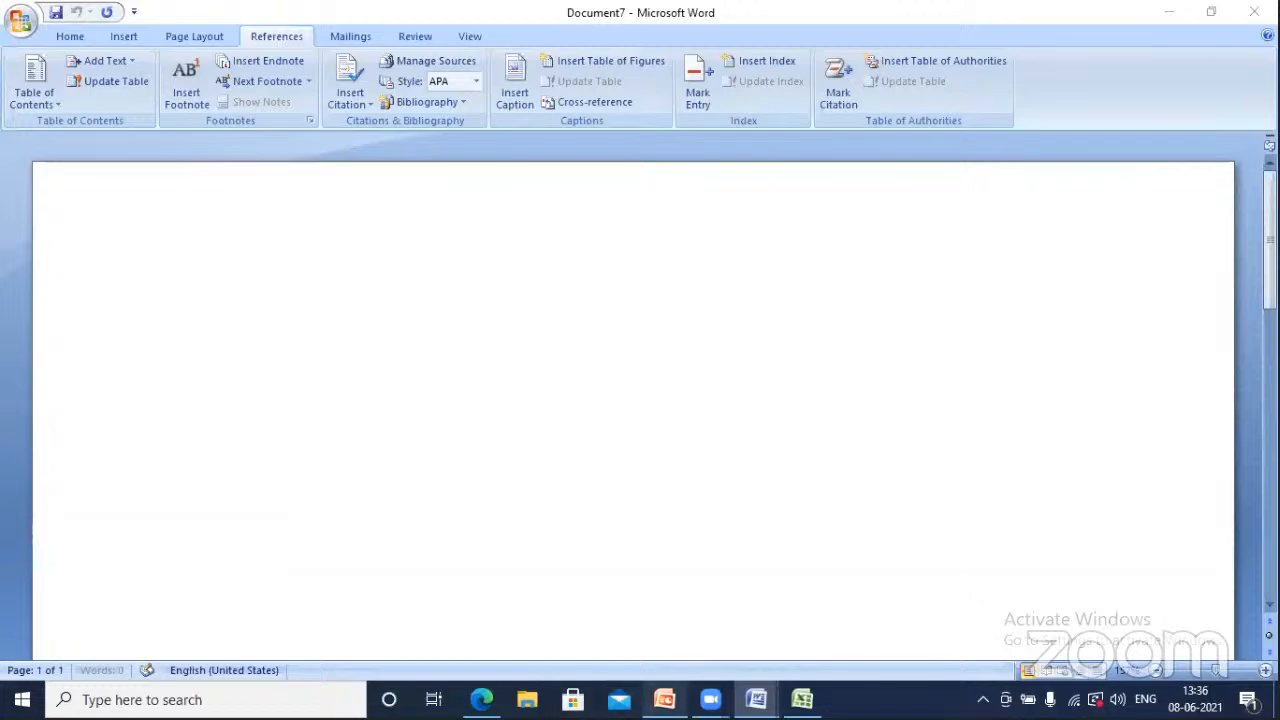
- Check the REVIEW Tab Ribbon slide in PowerPoint, return to Document7 in Word and look over the reviewing commands
click(664, 699)
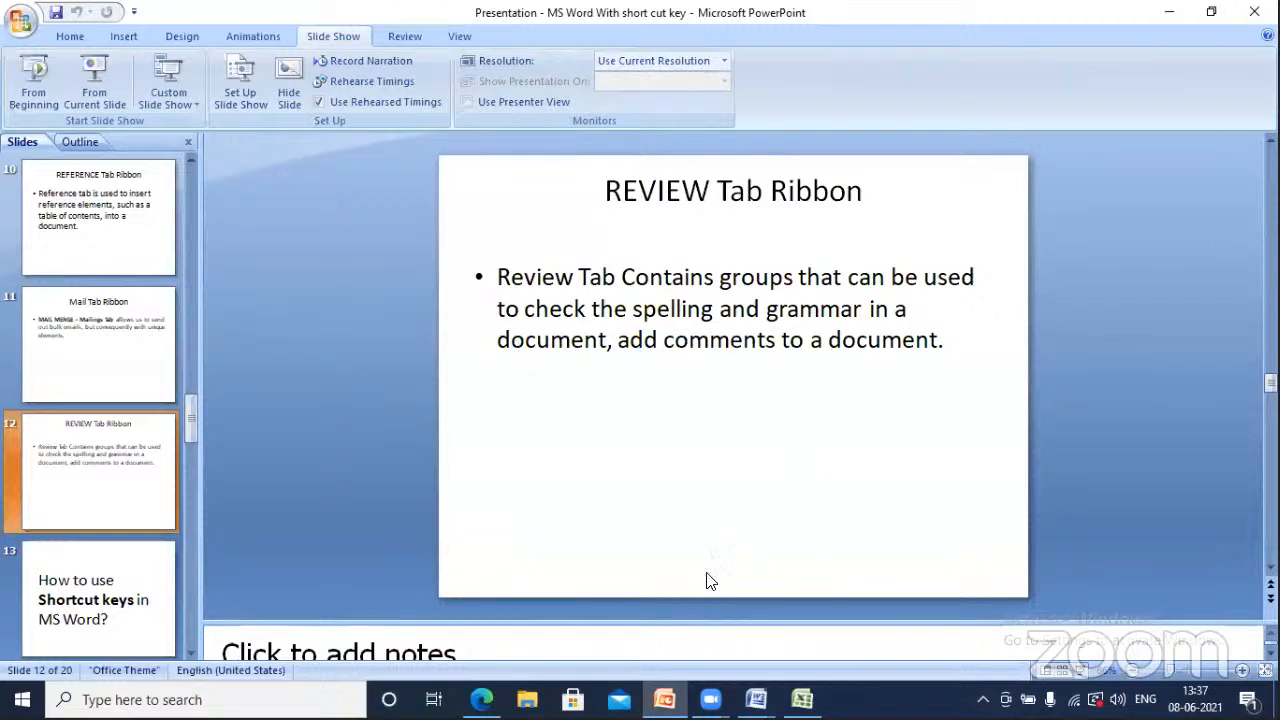
click(756, 699)
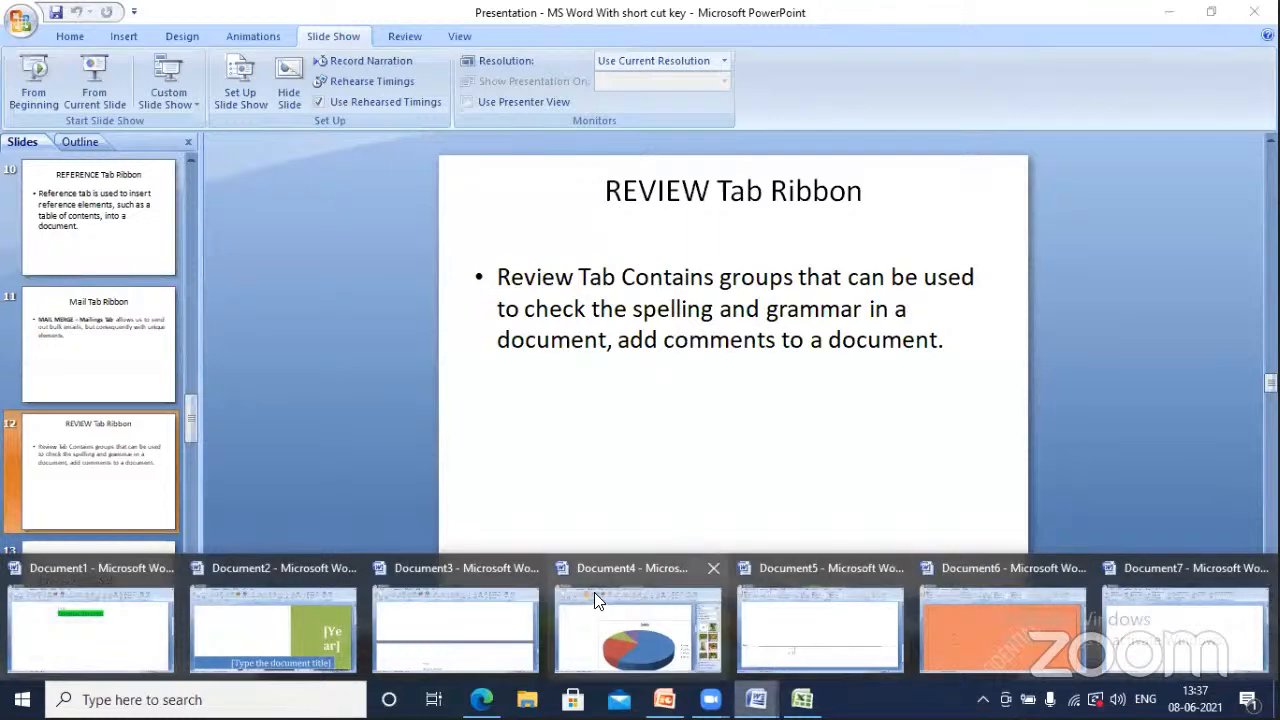
click(1226, 645)
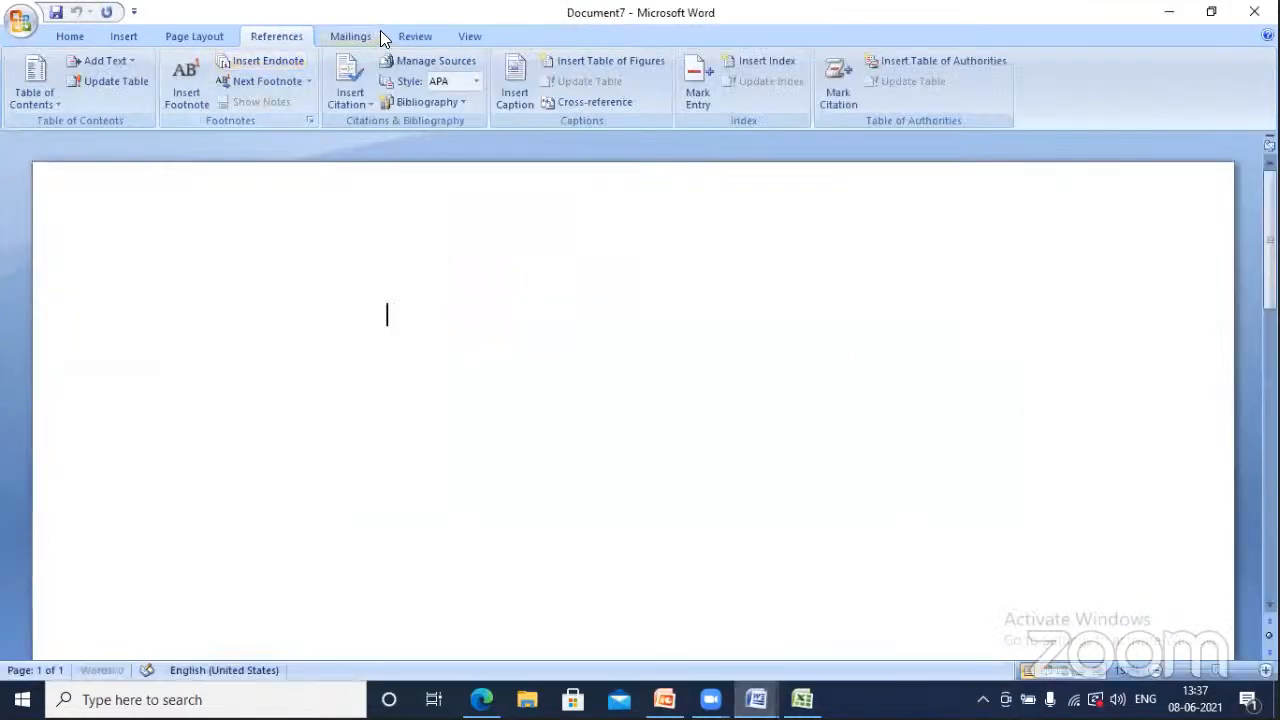
click(412, 38)
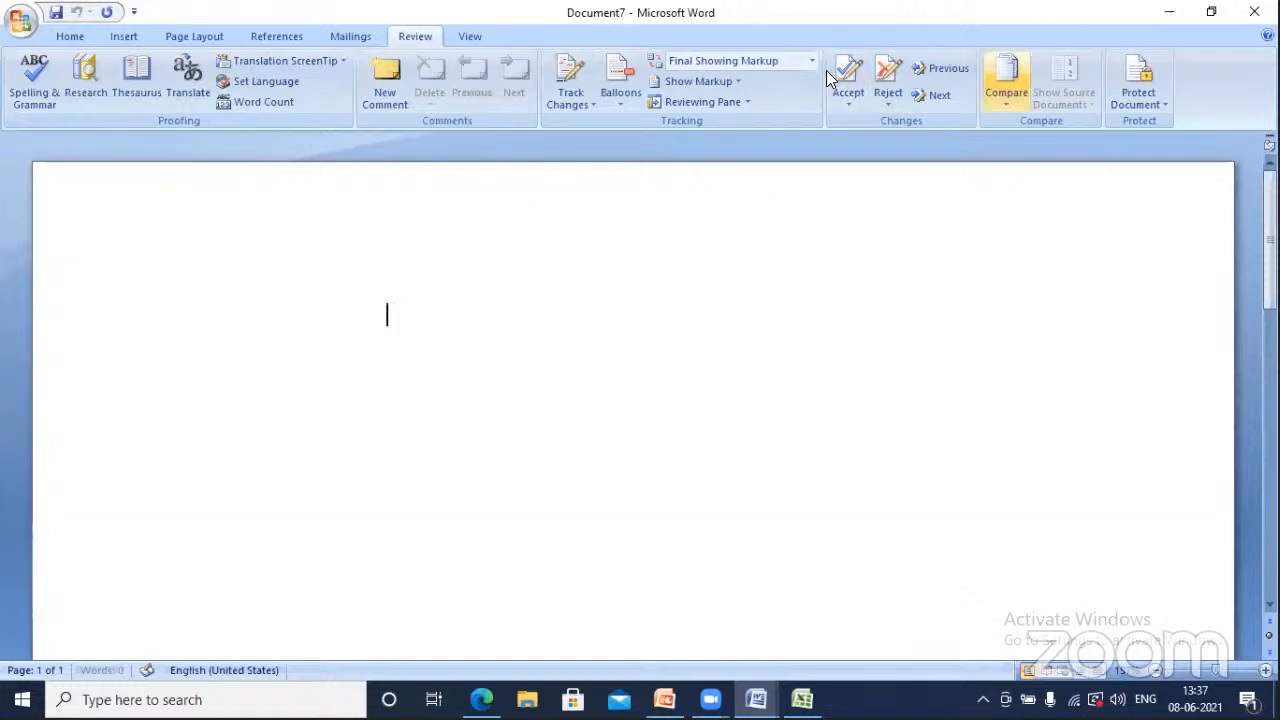
- Enter a first name as text, preview it in Full Screen Reading and Outline views, and return to the page layout
click(468, 37)
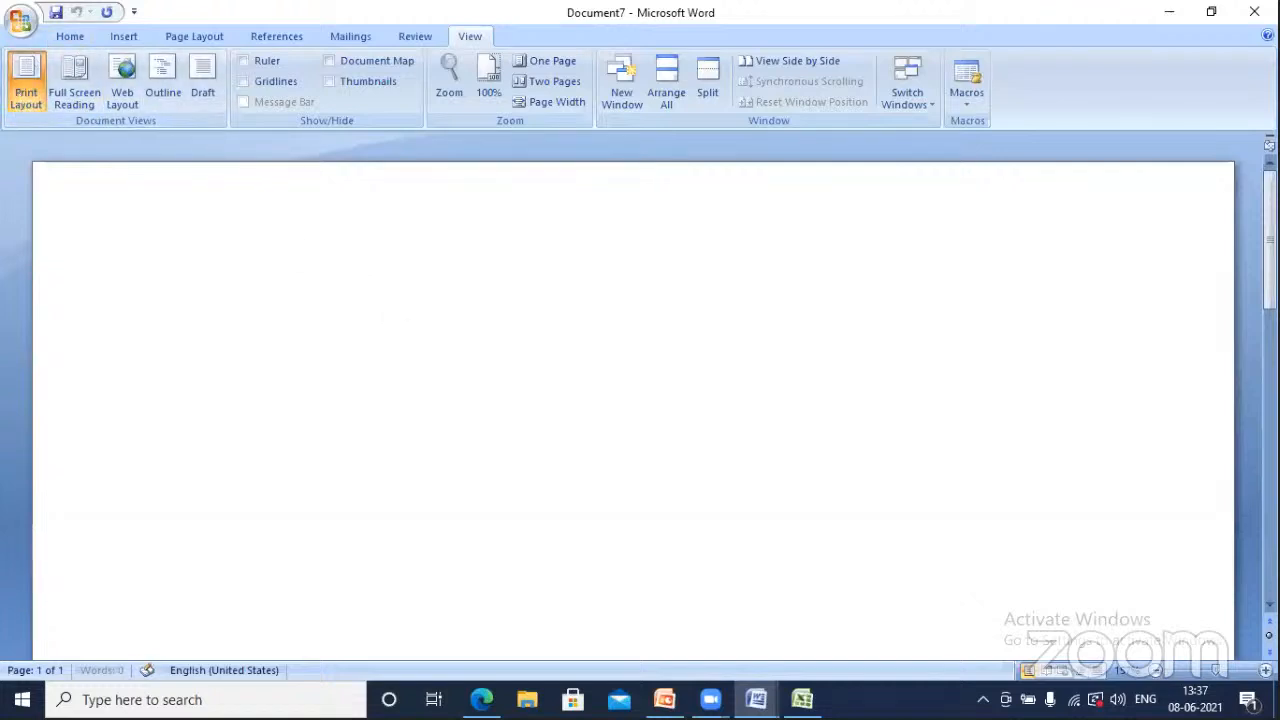
text(divya)
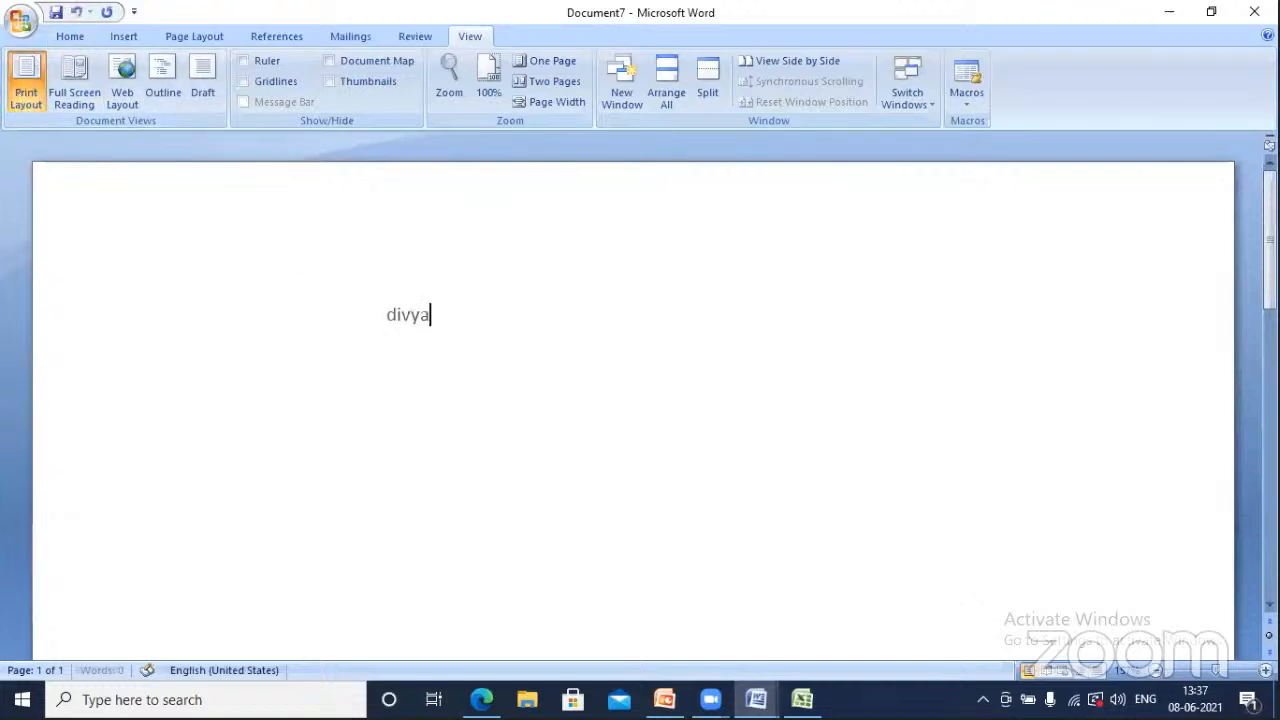
click(76, 104)
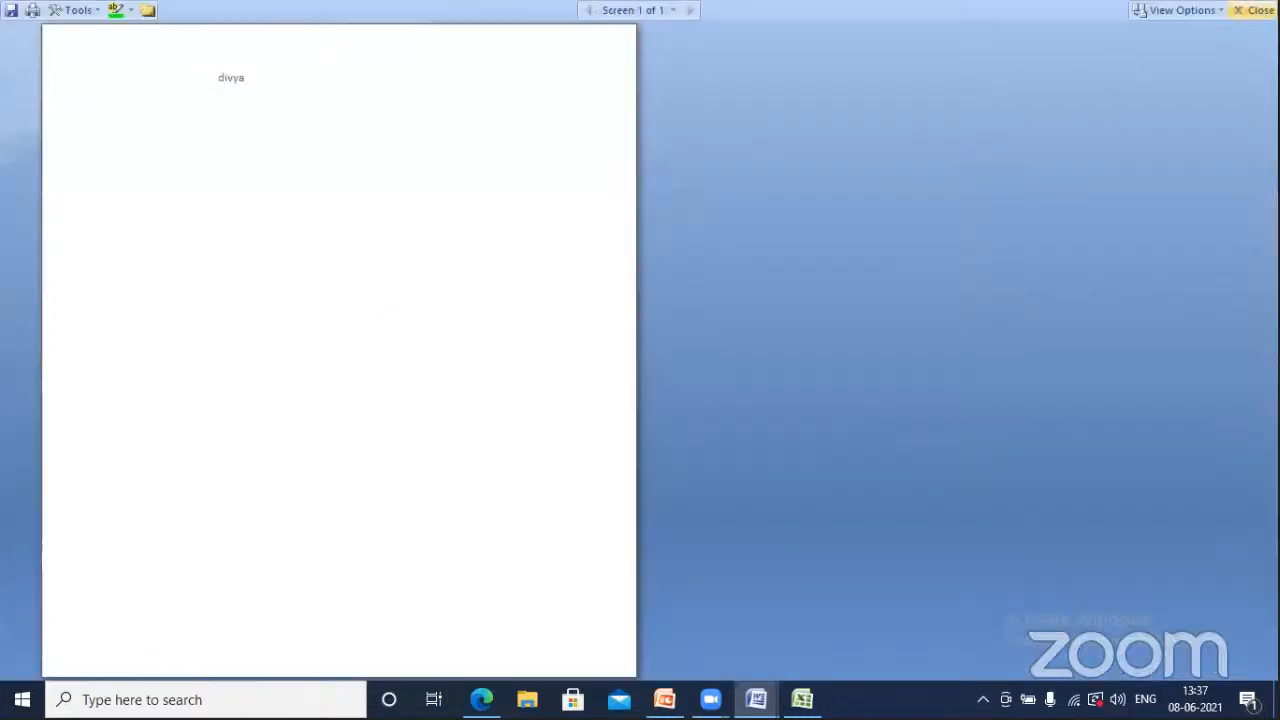
click(1255, 10)
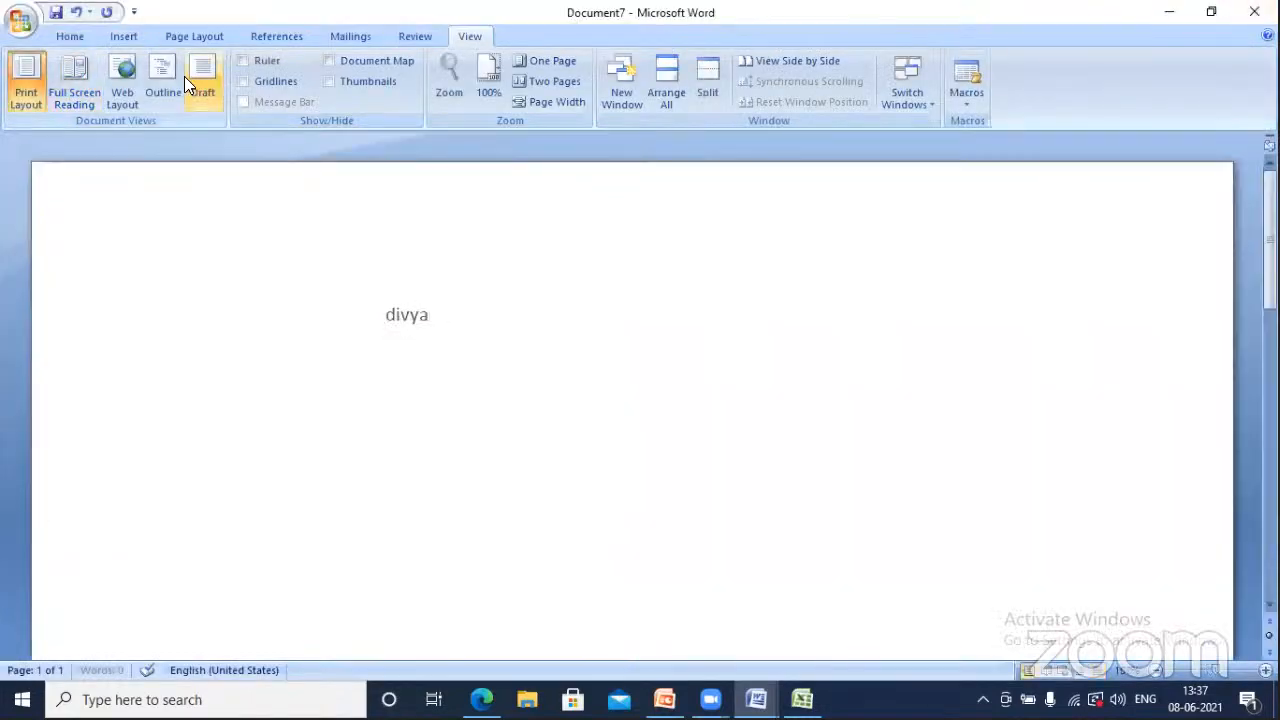
click(152, 88)
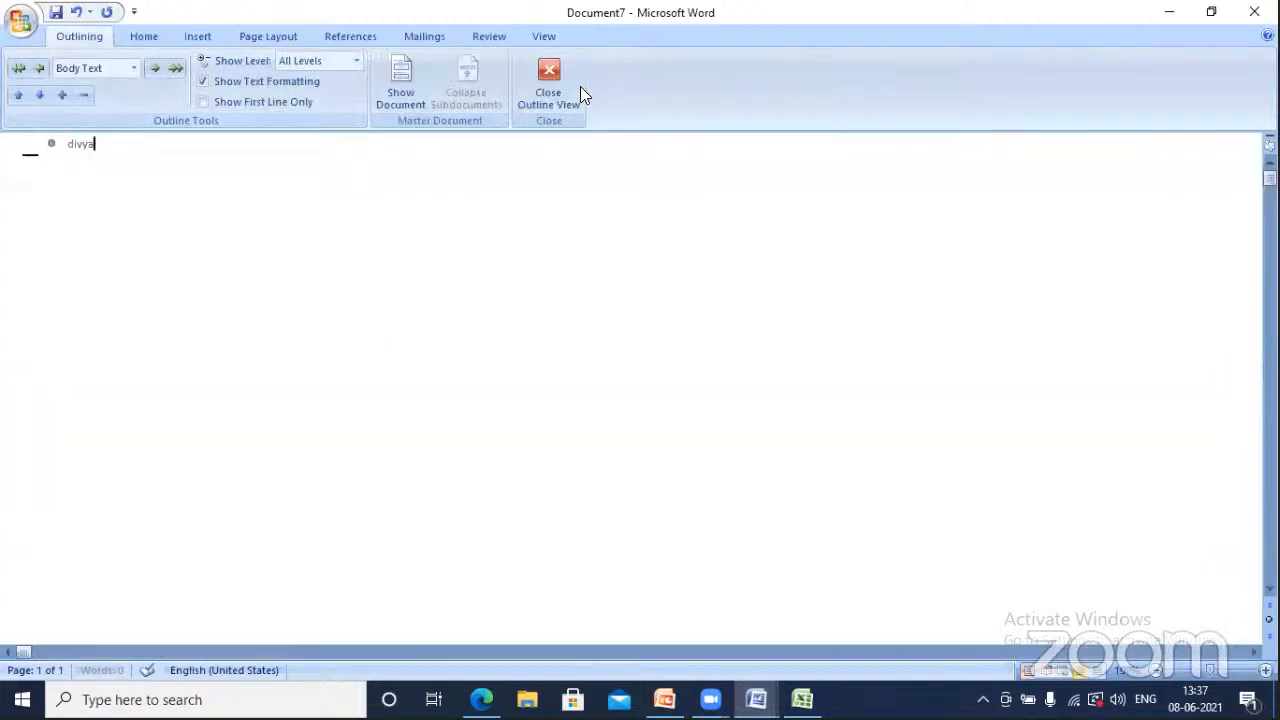
click(549, 72)
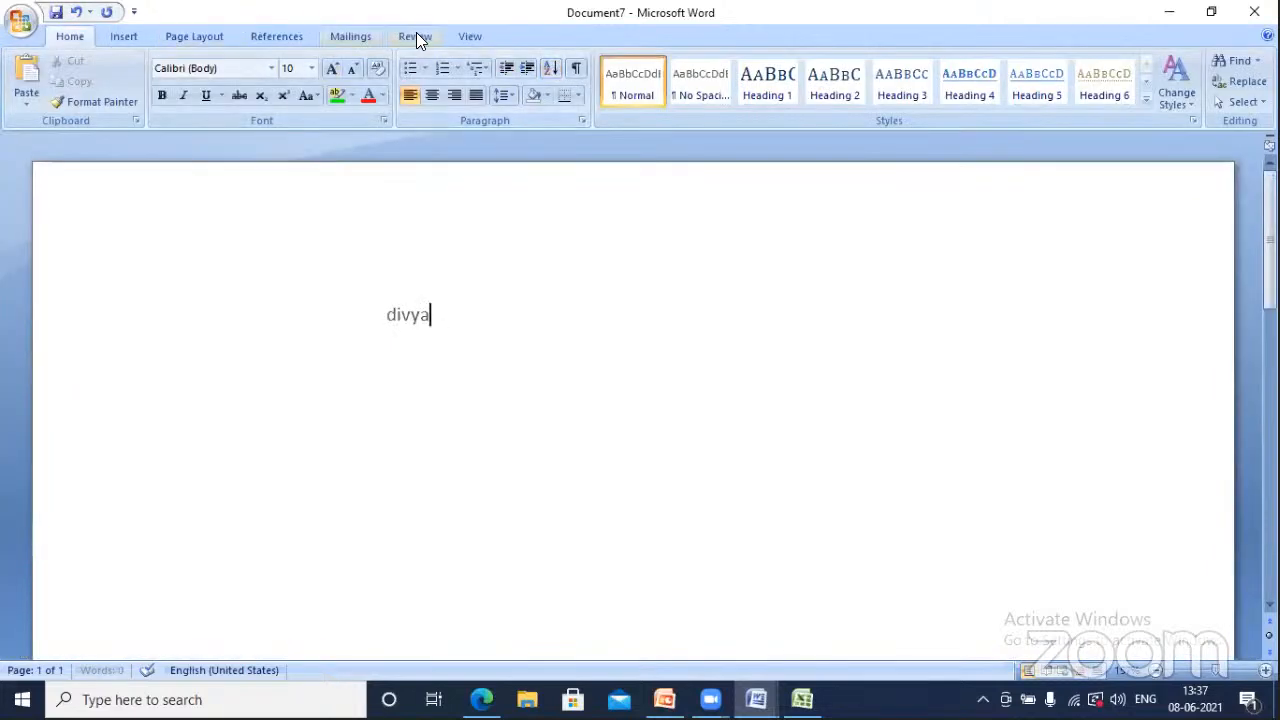
- Show Document7 in Draft view, and close it without saving the changes
click(466, 37)
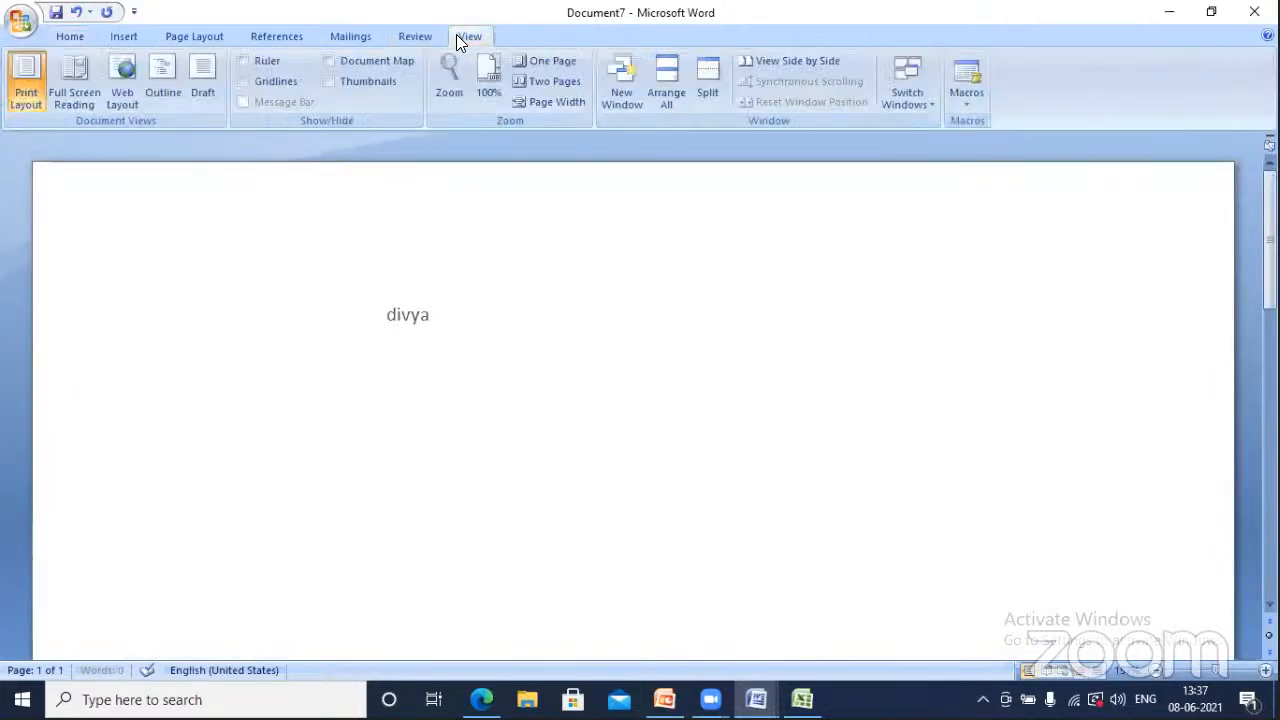
click(198, 80)
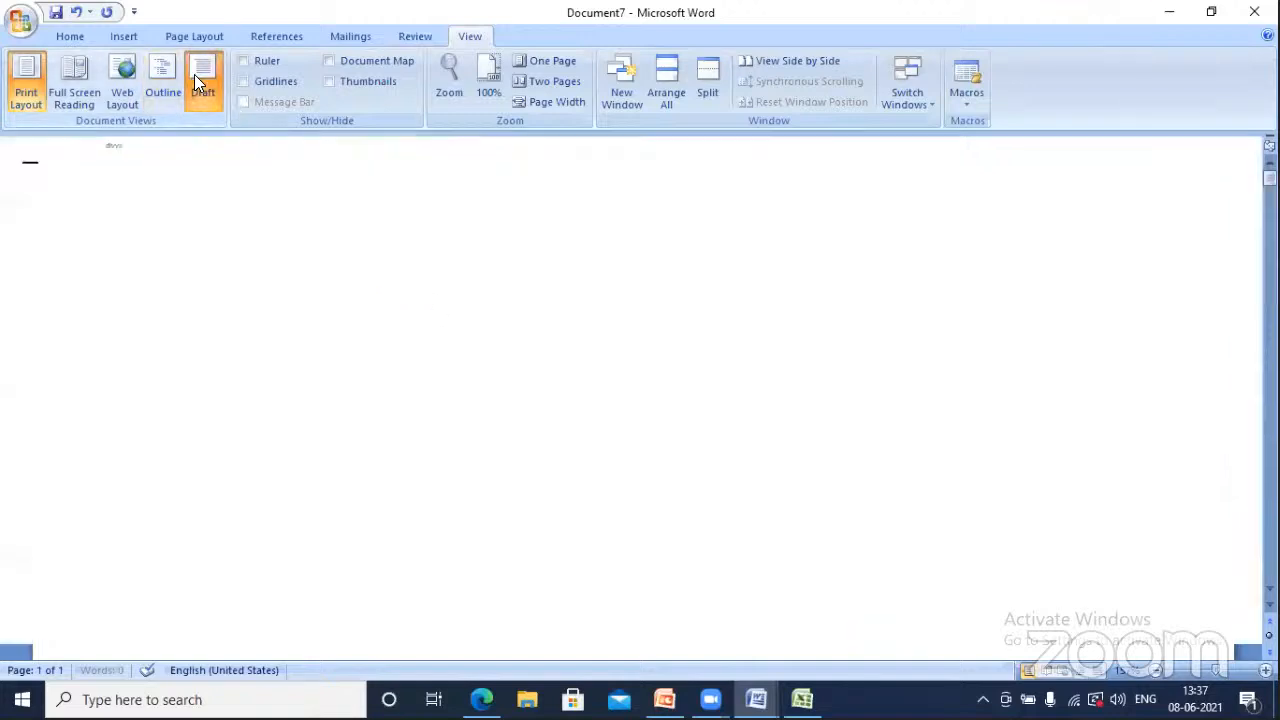
click(1254, 11)
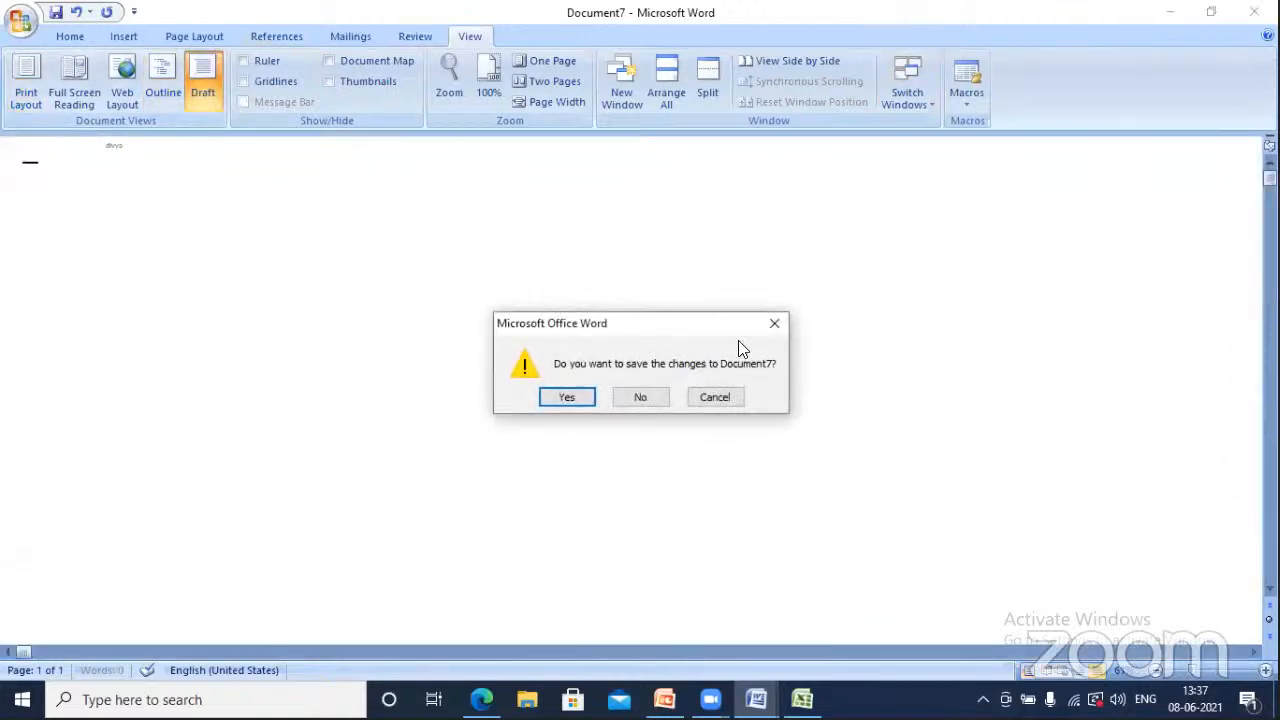
click(646, 400)
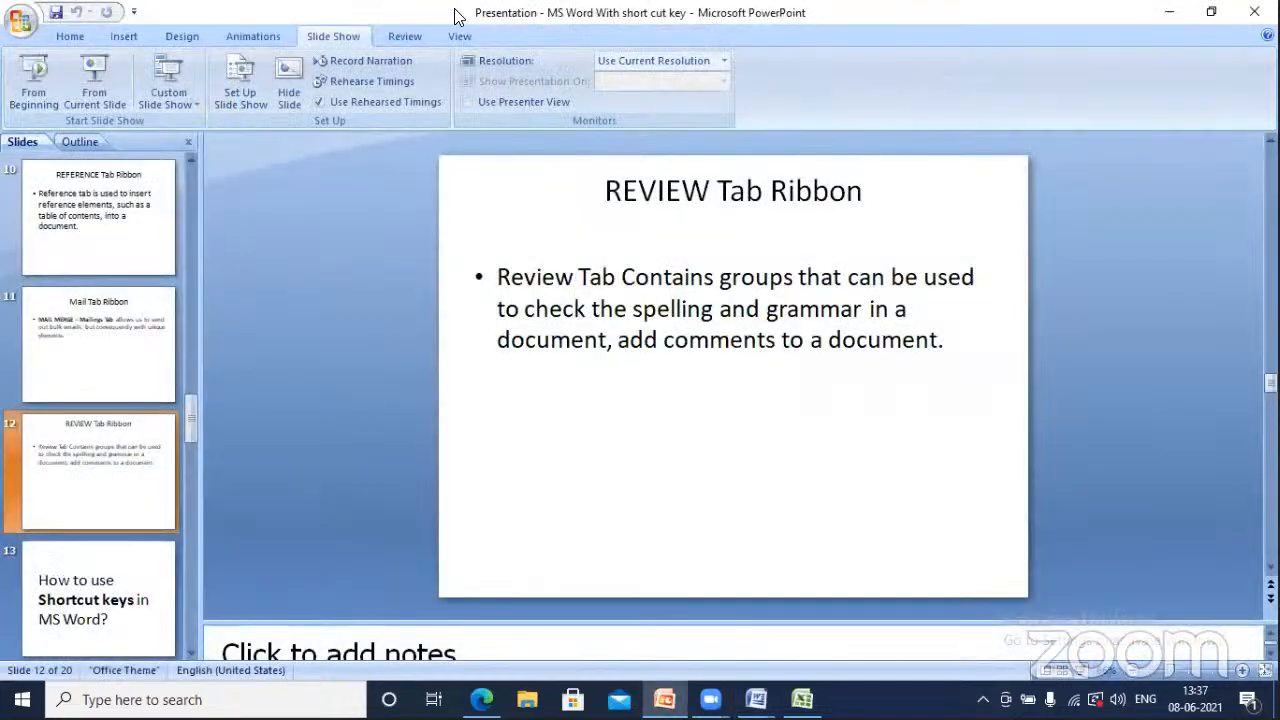
- Switch from PowerPoint to Document6 in Word and preview it at Two Pages, One Page and Page Width zoom
click(460, 36)
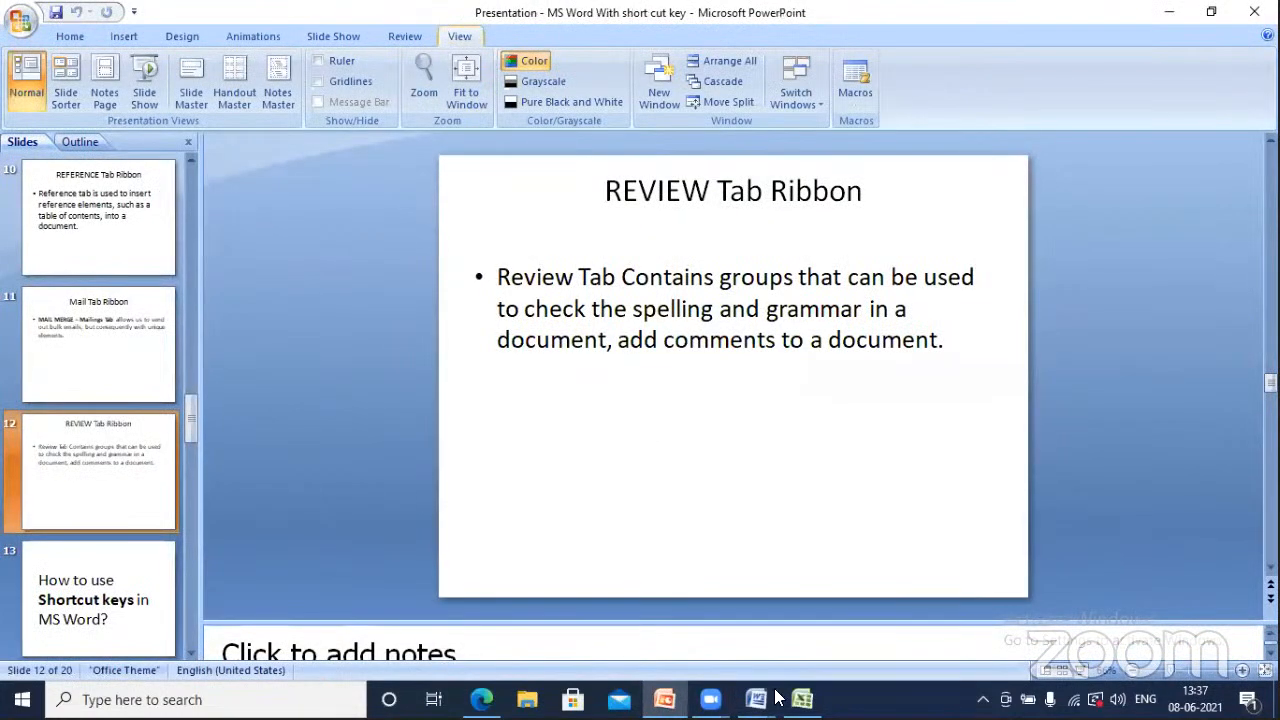
mouse_move(756, 699)
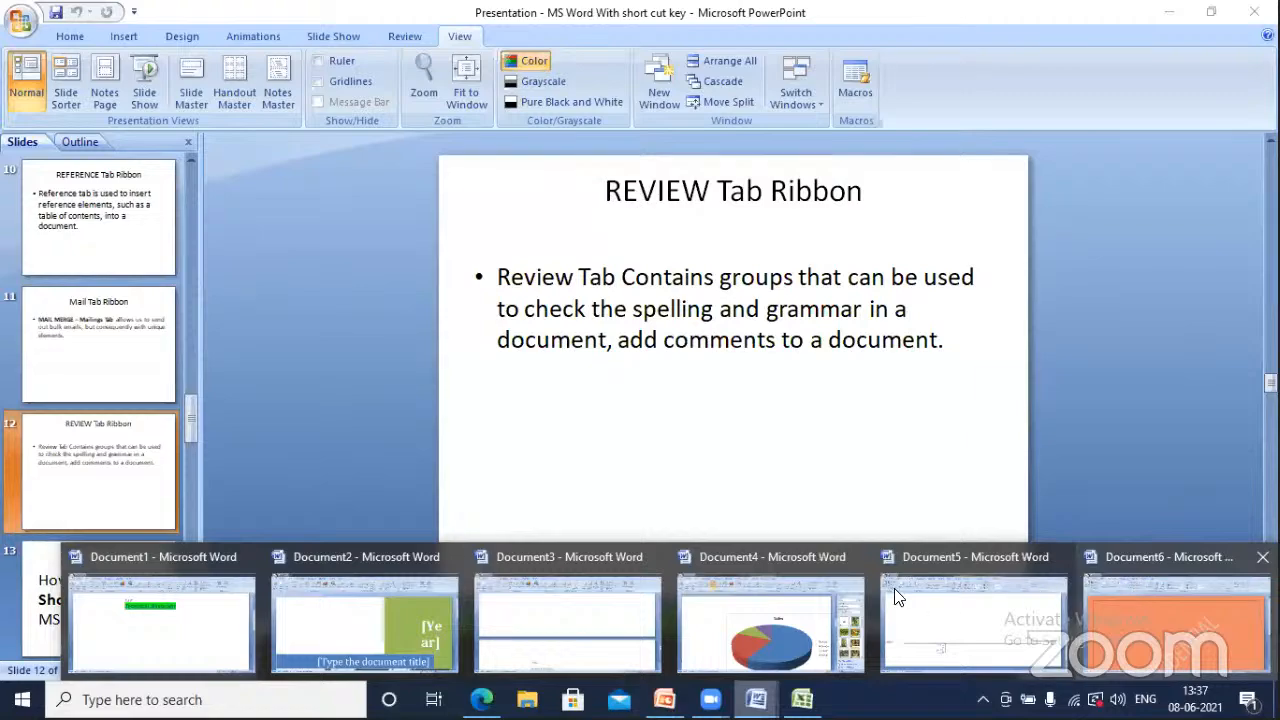
mouse_move(1046, 630)
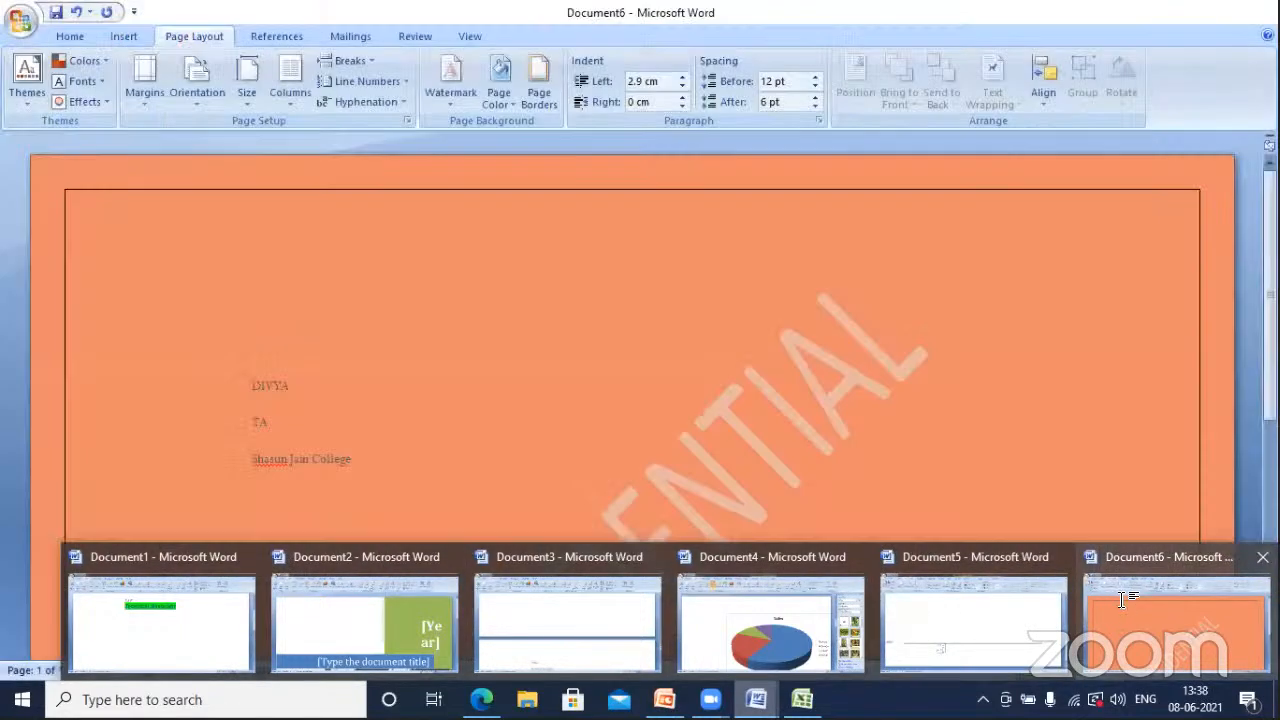
click(1120, 598)
click(463, 35)
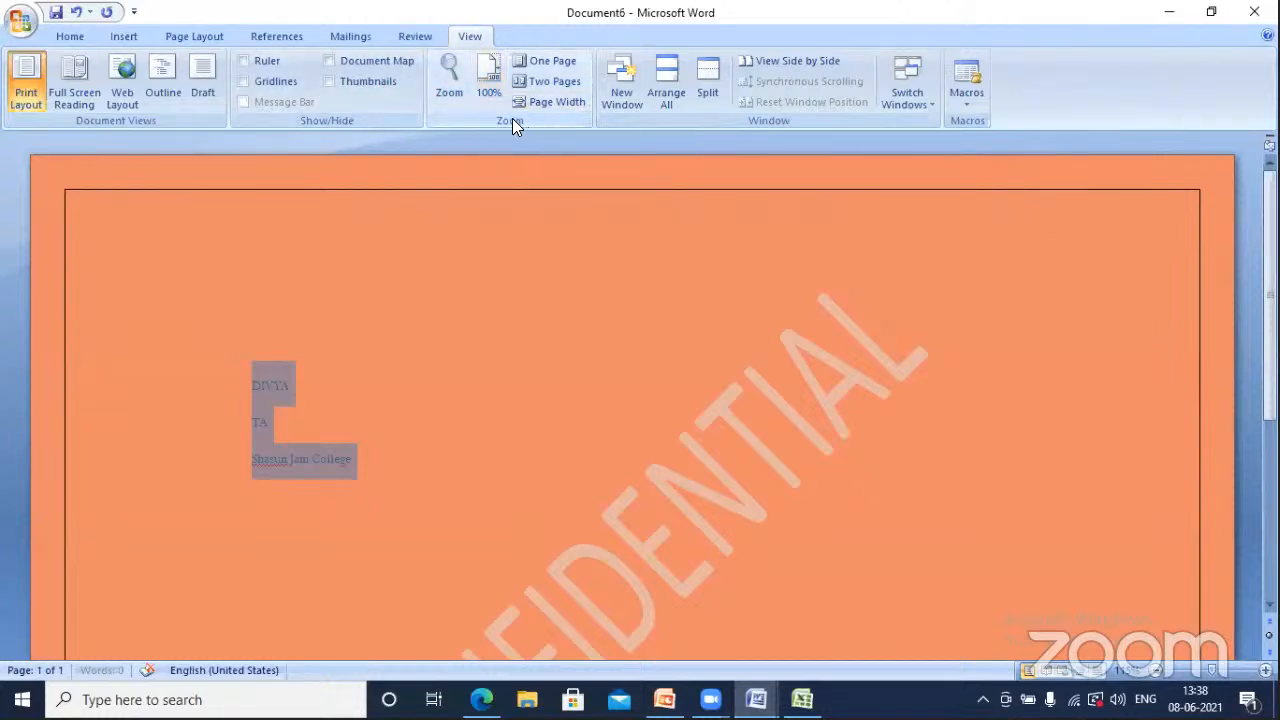
click(548, 84)
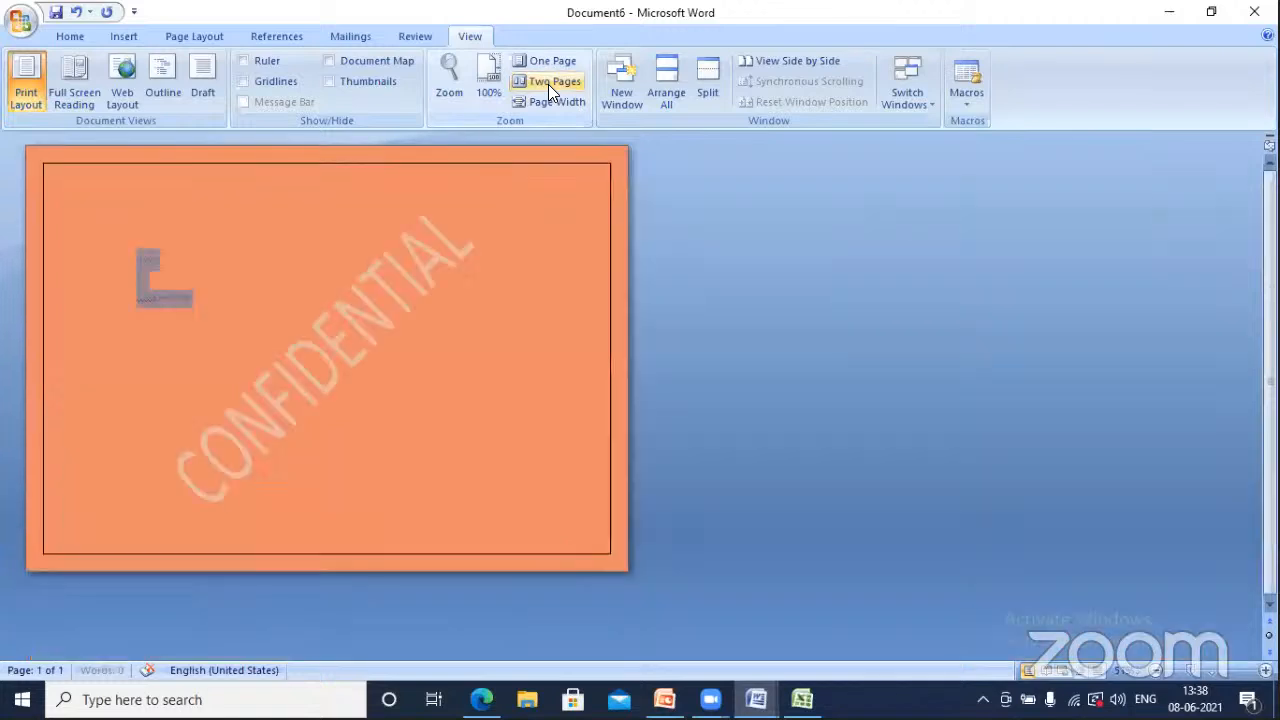
click(546, 59)
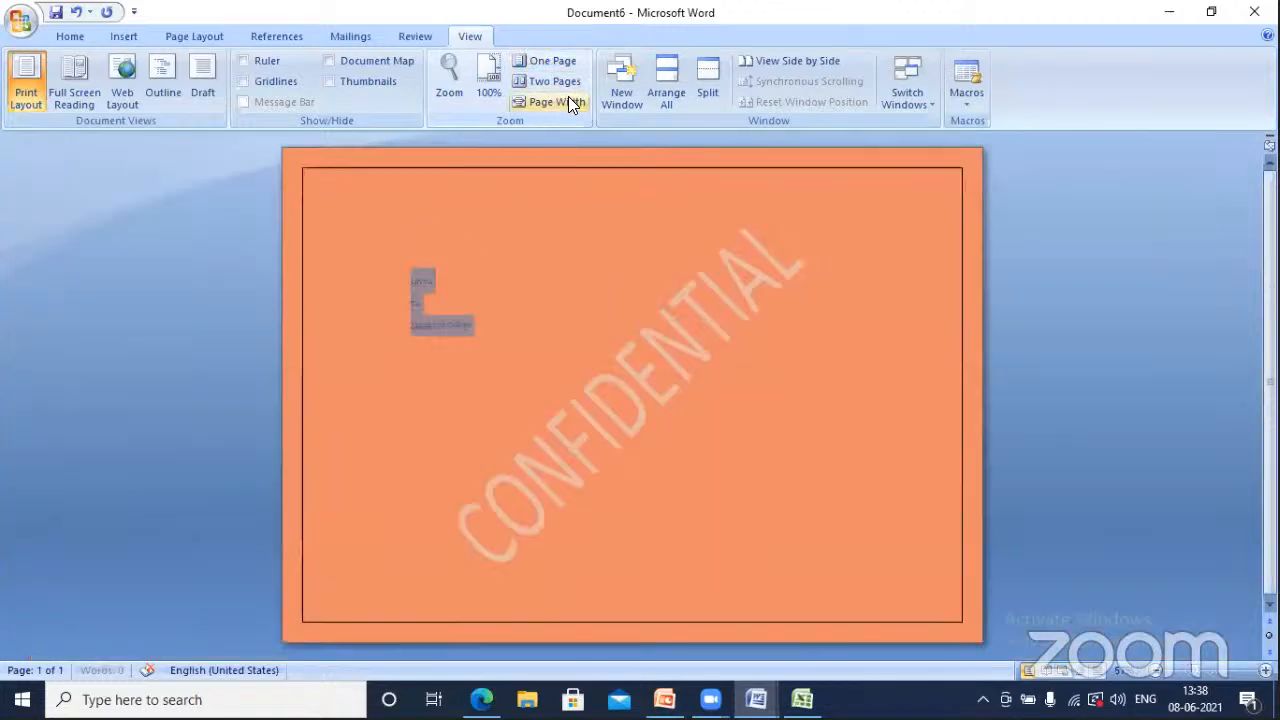
click(568, 100)
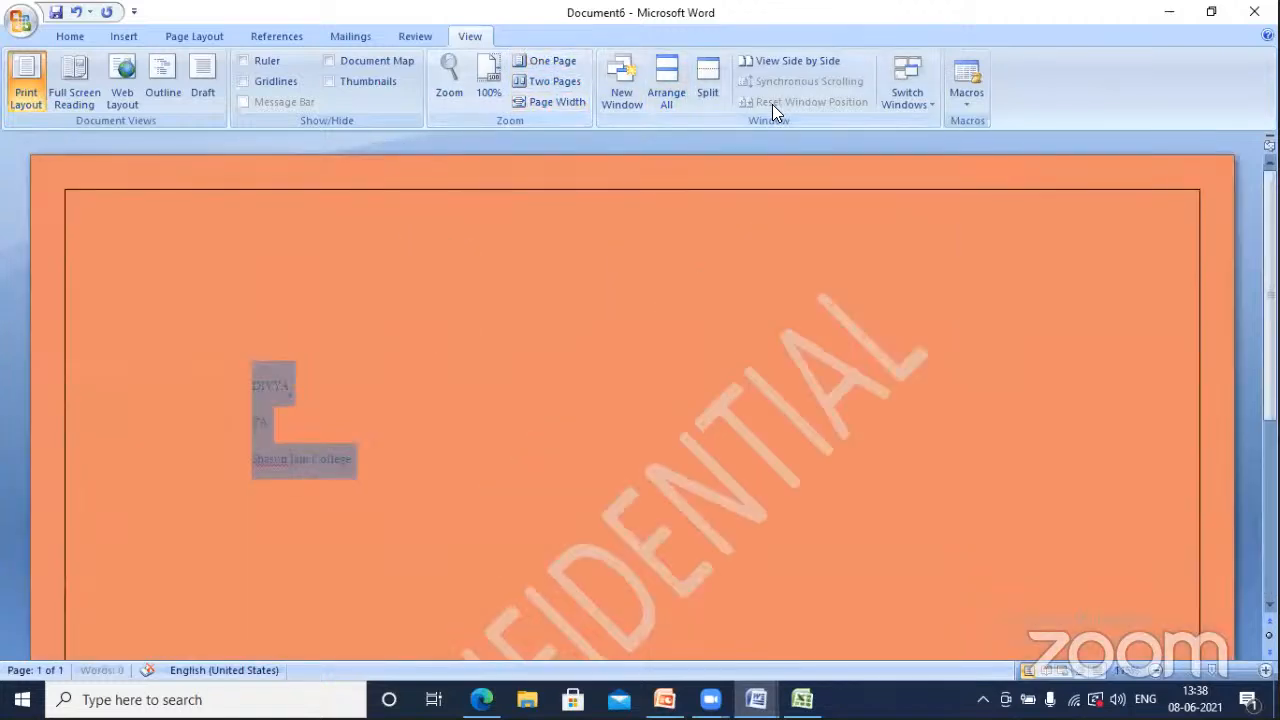
- Open a second window of Document6 and arrange all open Word windows to move between them
click(616, 86)
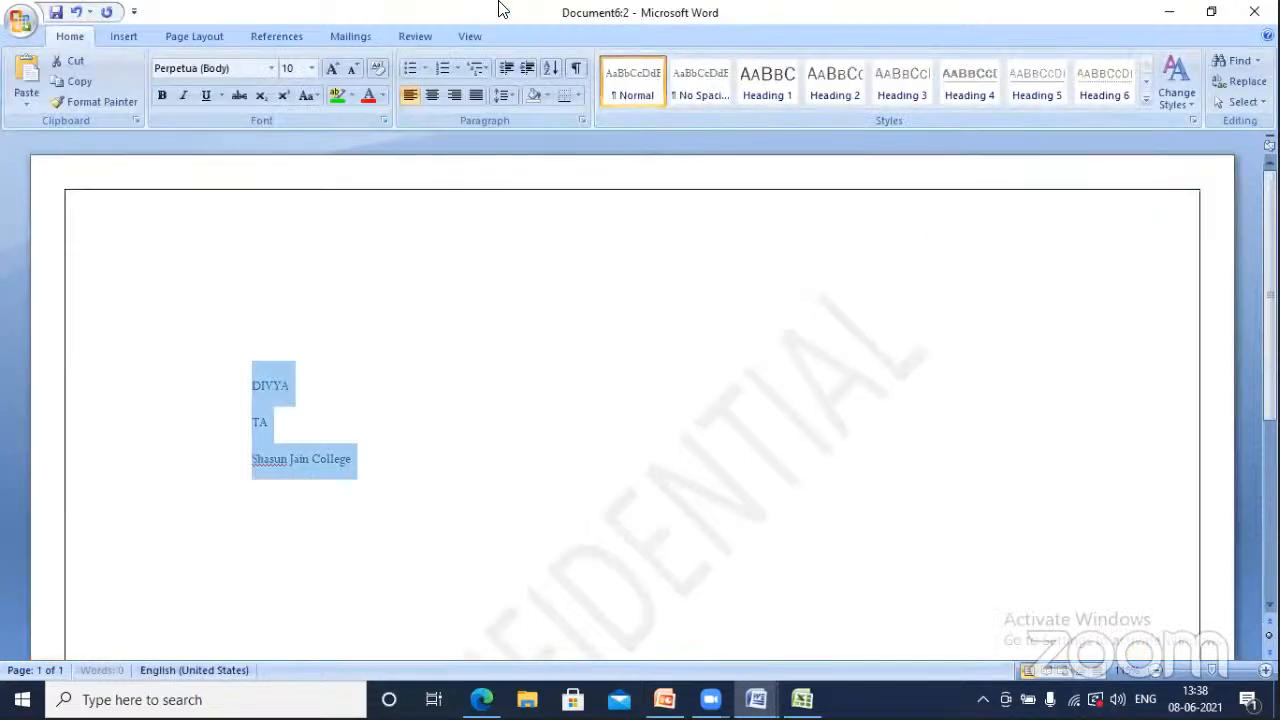
click(462, 43)
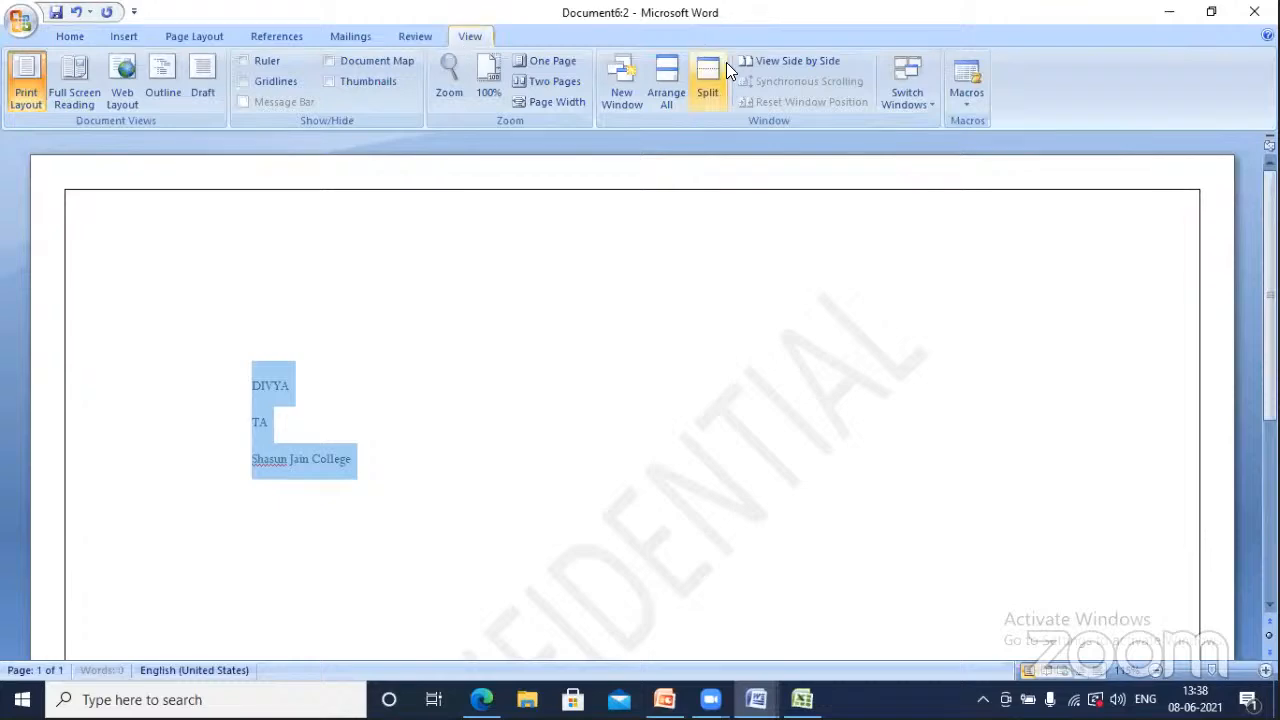
click(670, 85)
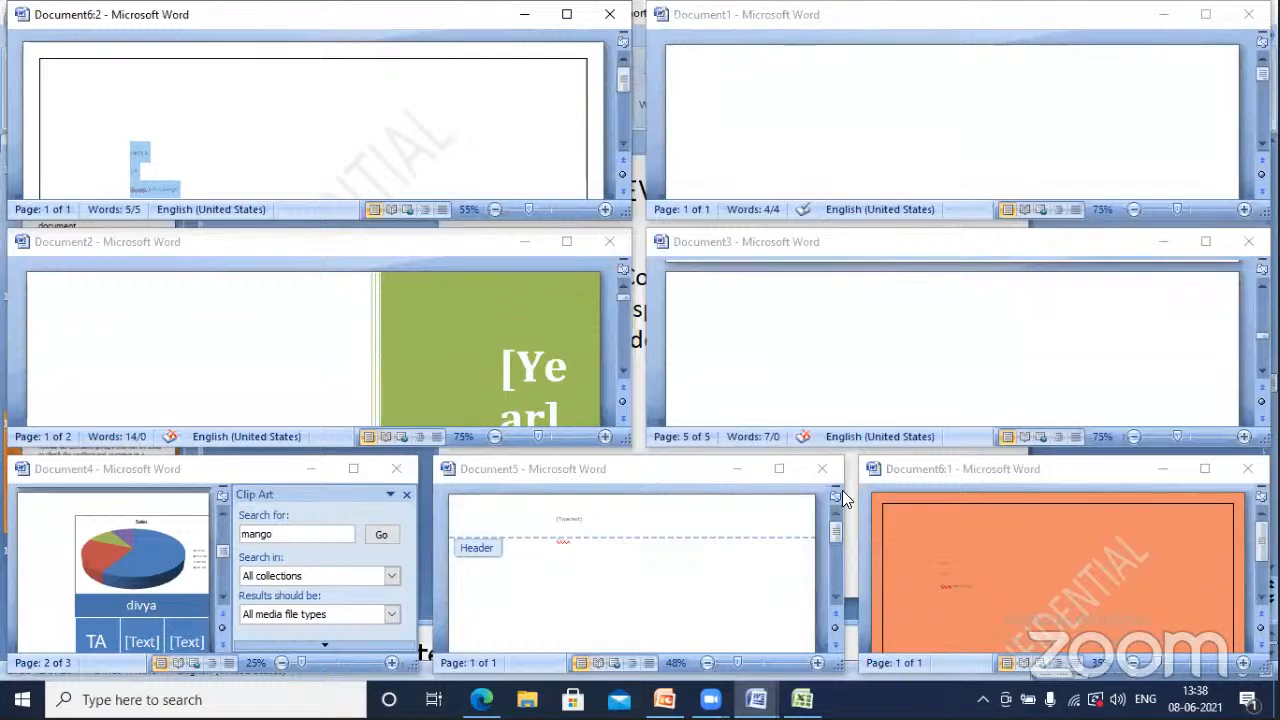
click(836, 120)
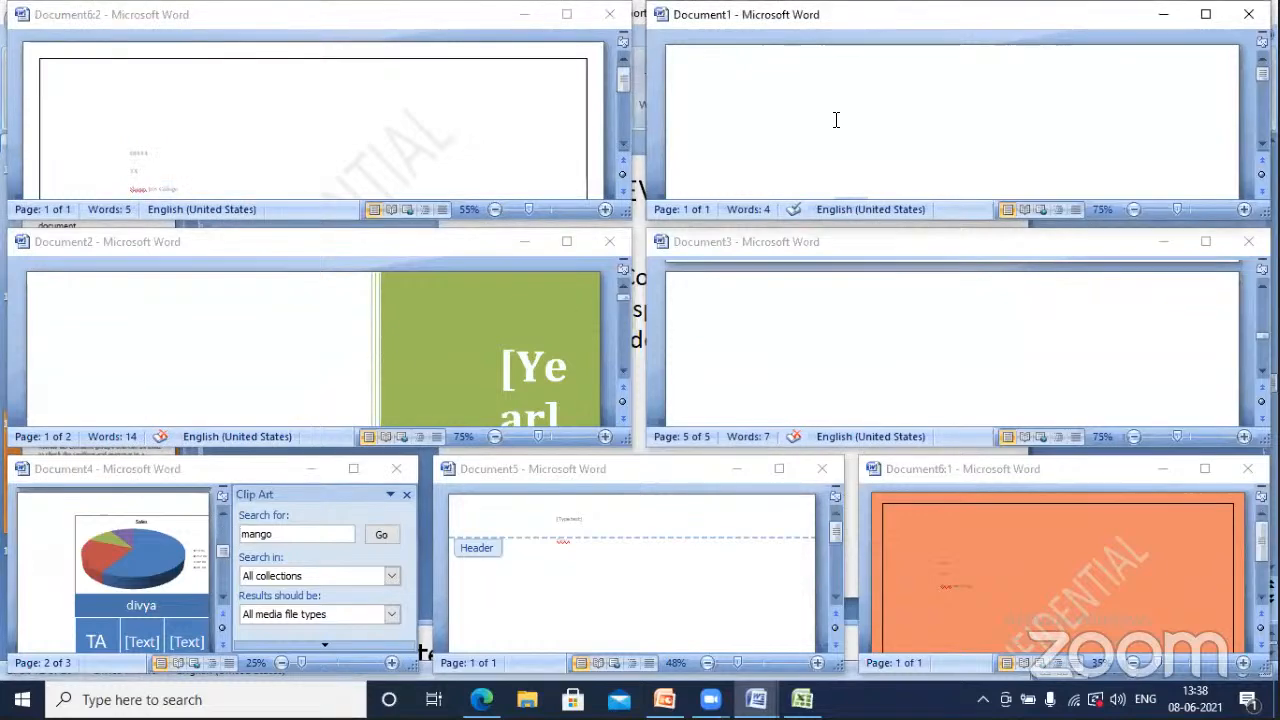
click(857, 281)
click(994, 528)
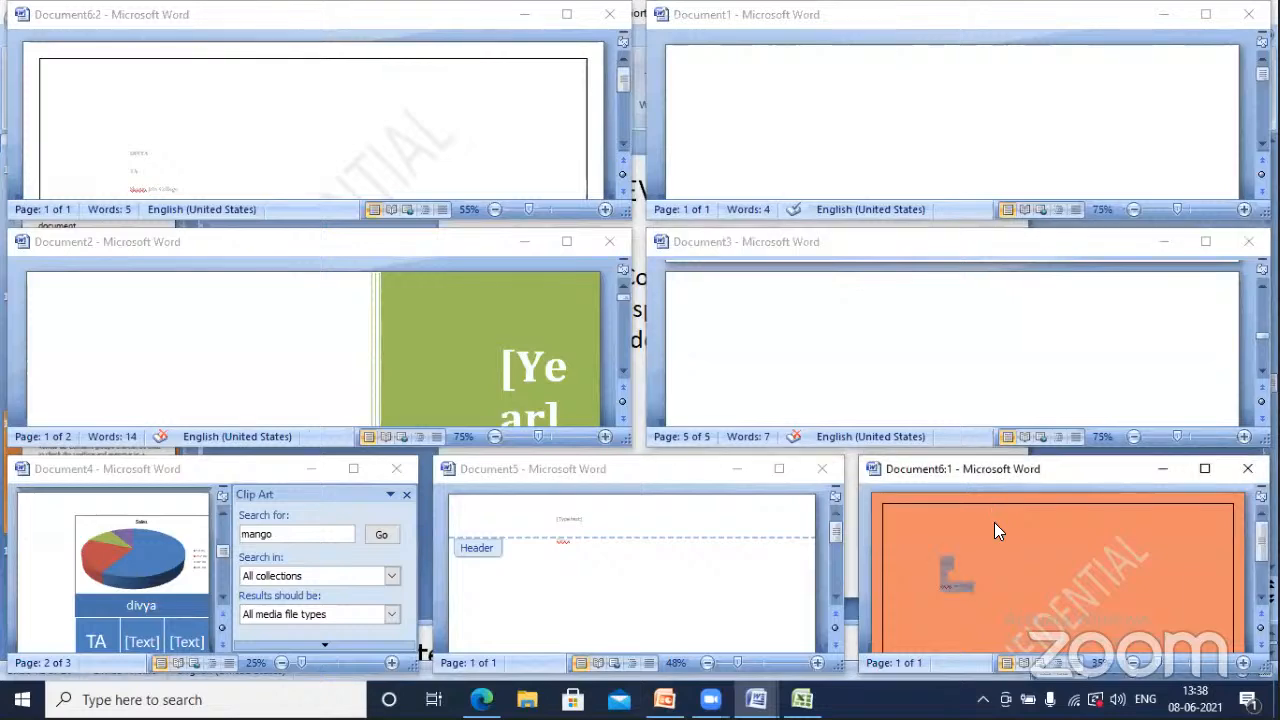
double_click(995, 524)
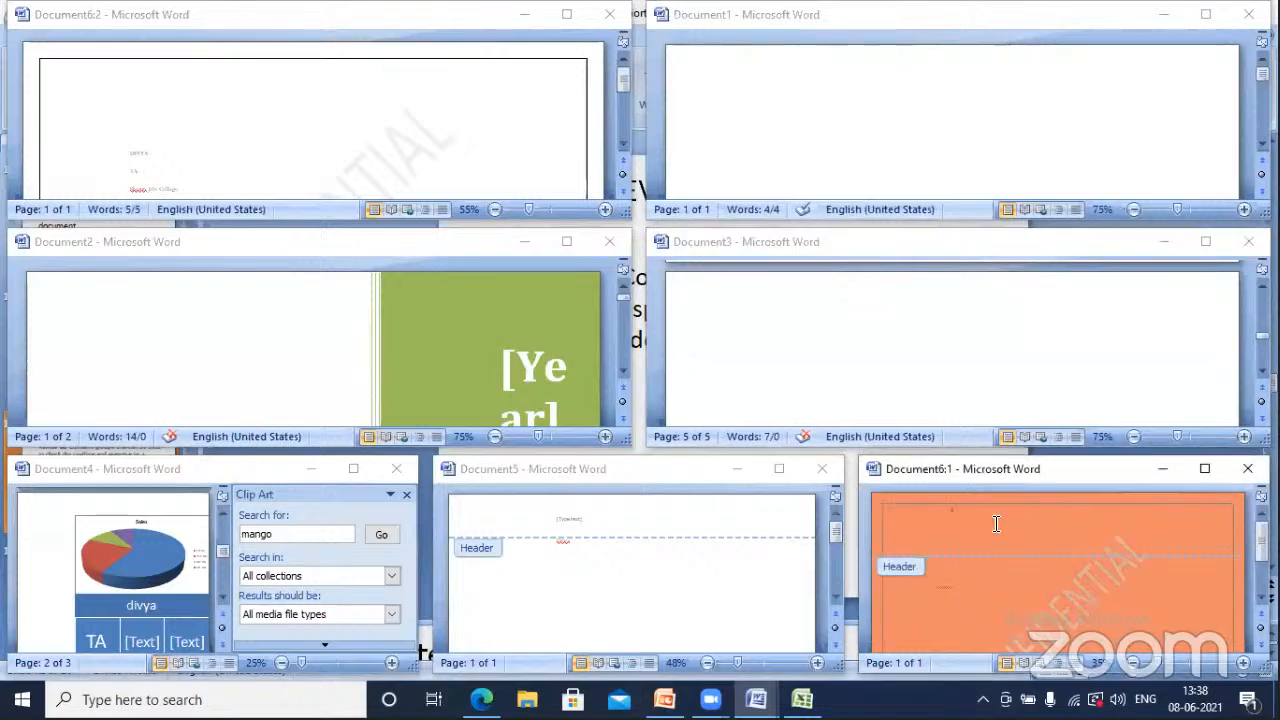
- Close the Document6:1, Document4, Document2, Document6, Document1 and Document3 windows without saving the changes
click(1250, 474)
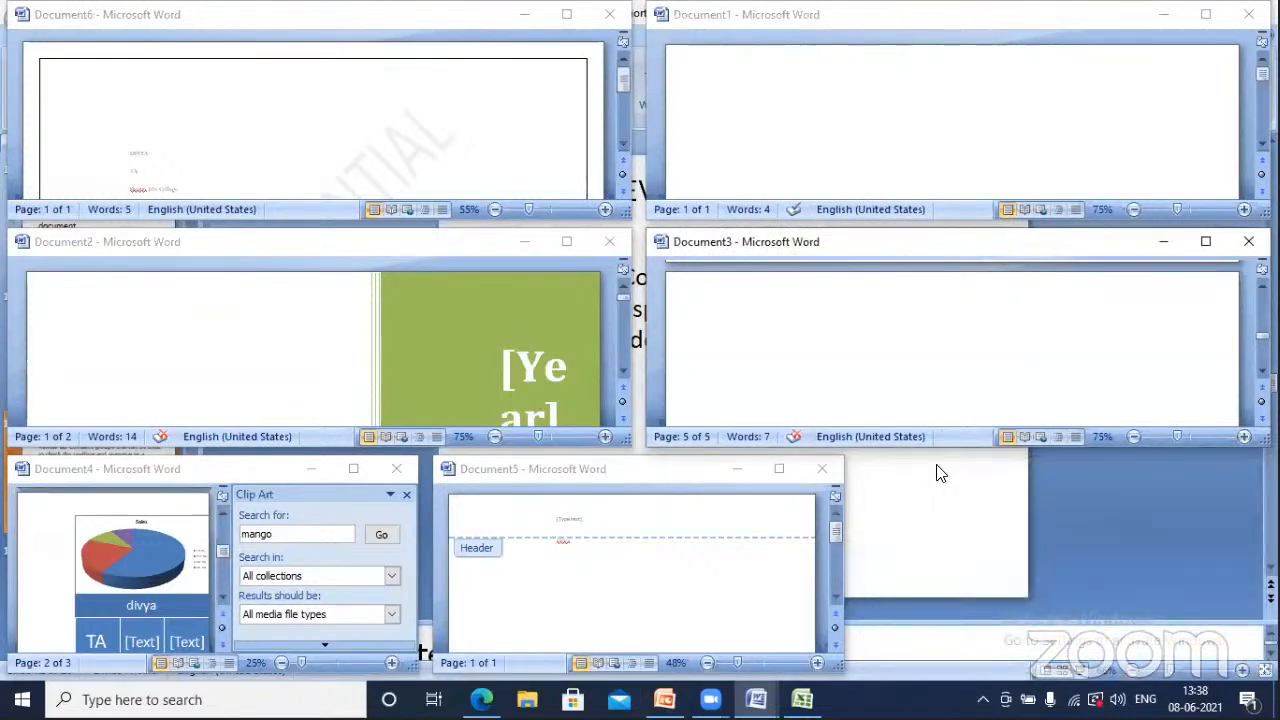
click(396, 468)
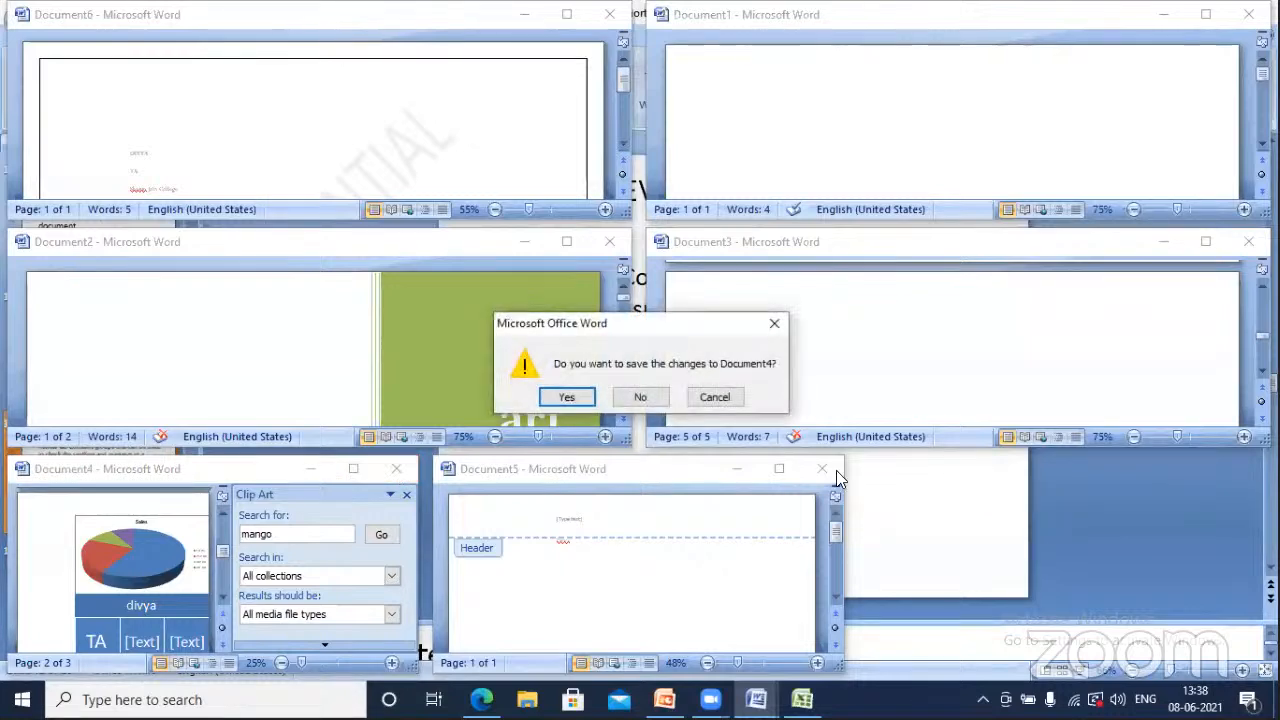
click(642, 397)
click(606, 244)
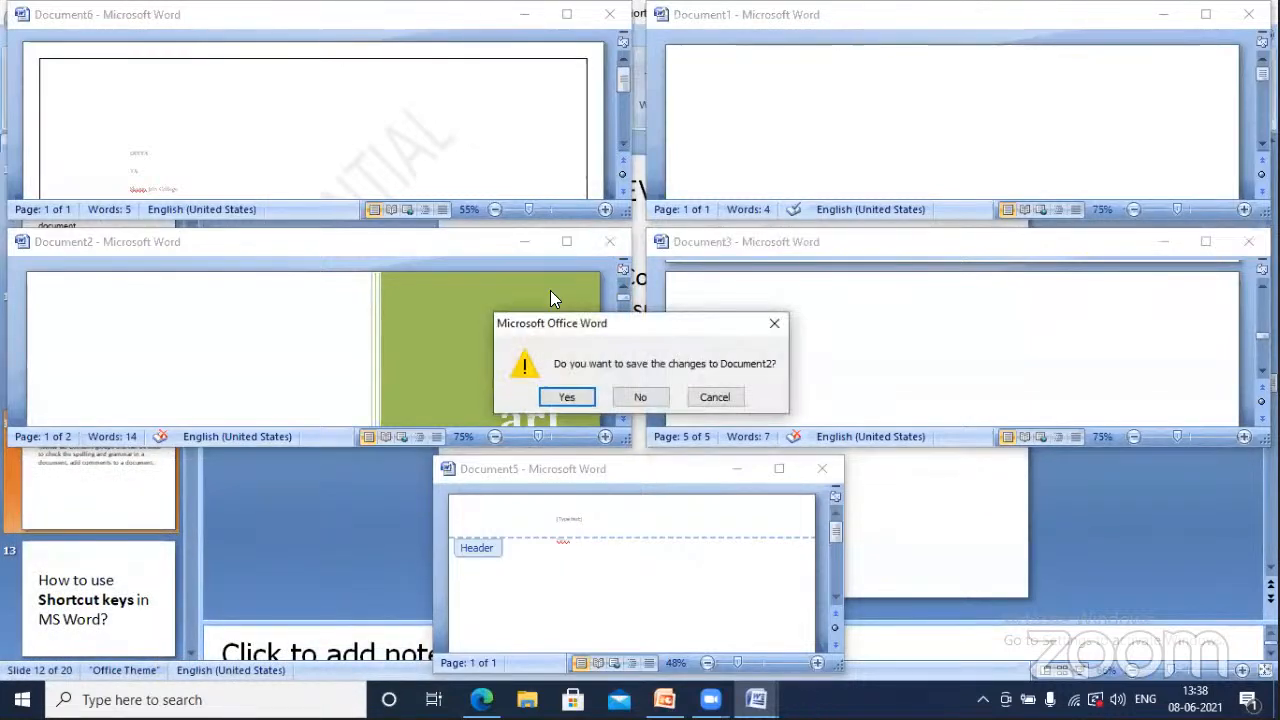
click(650, 398)
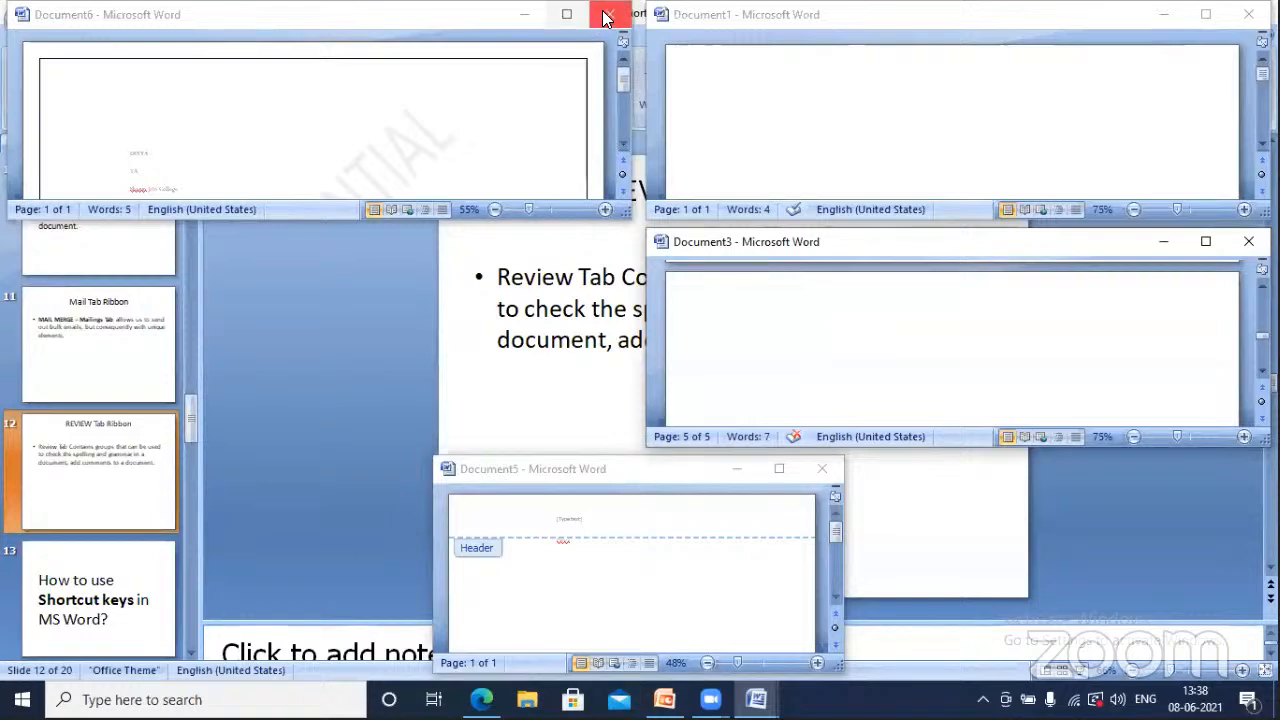
click(606, 15)
click(640, 395)
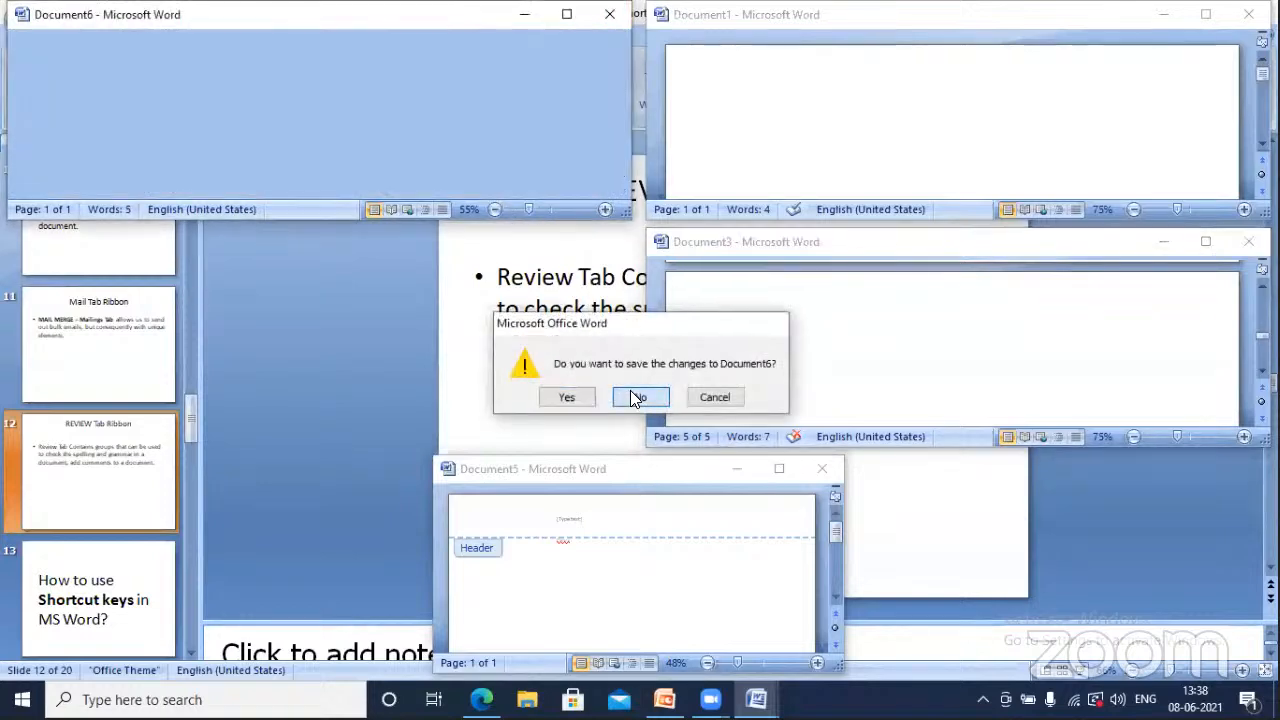
click(1248, 14)
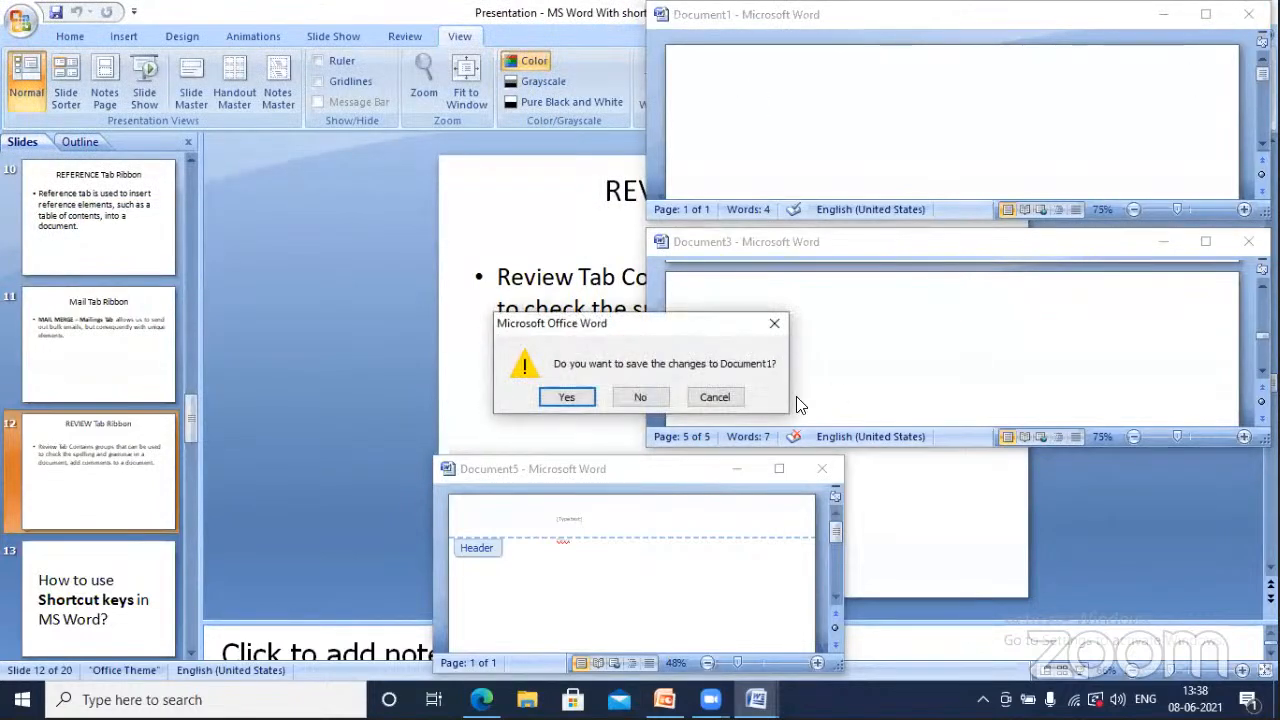
click(641, 399)
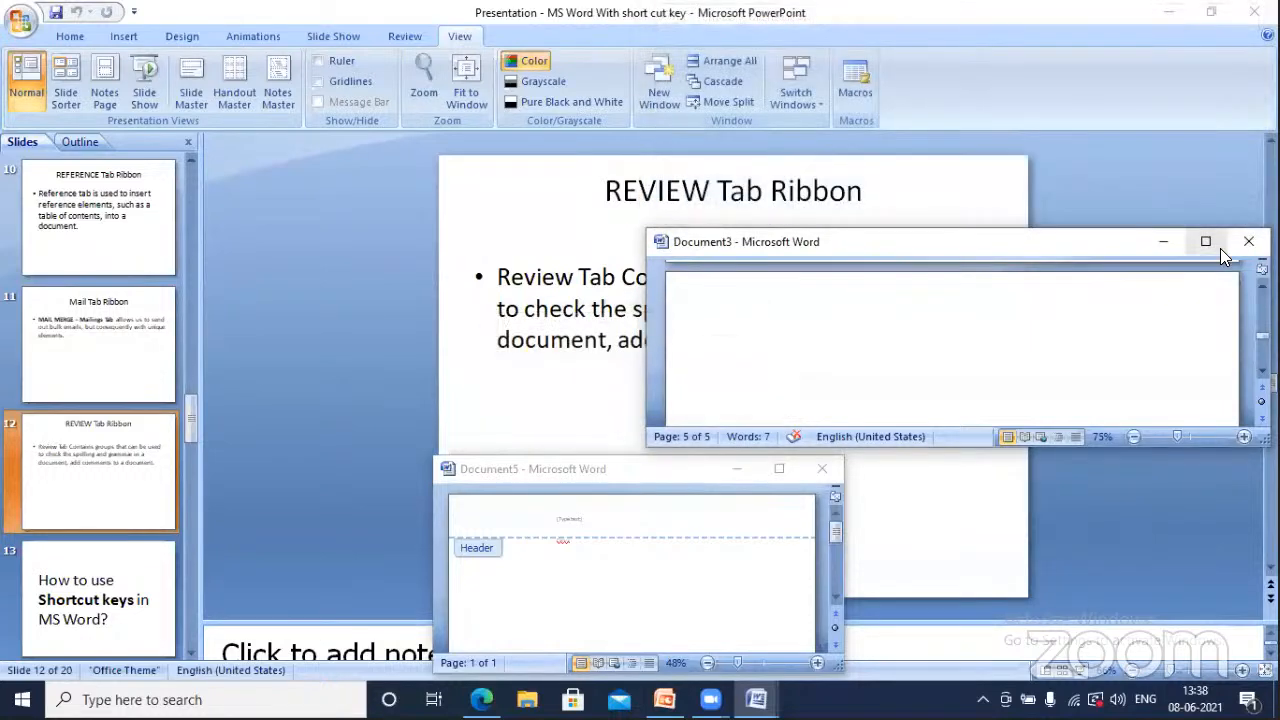
click(1248, 241)
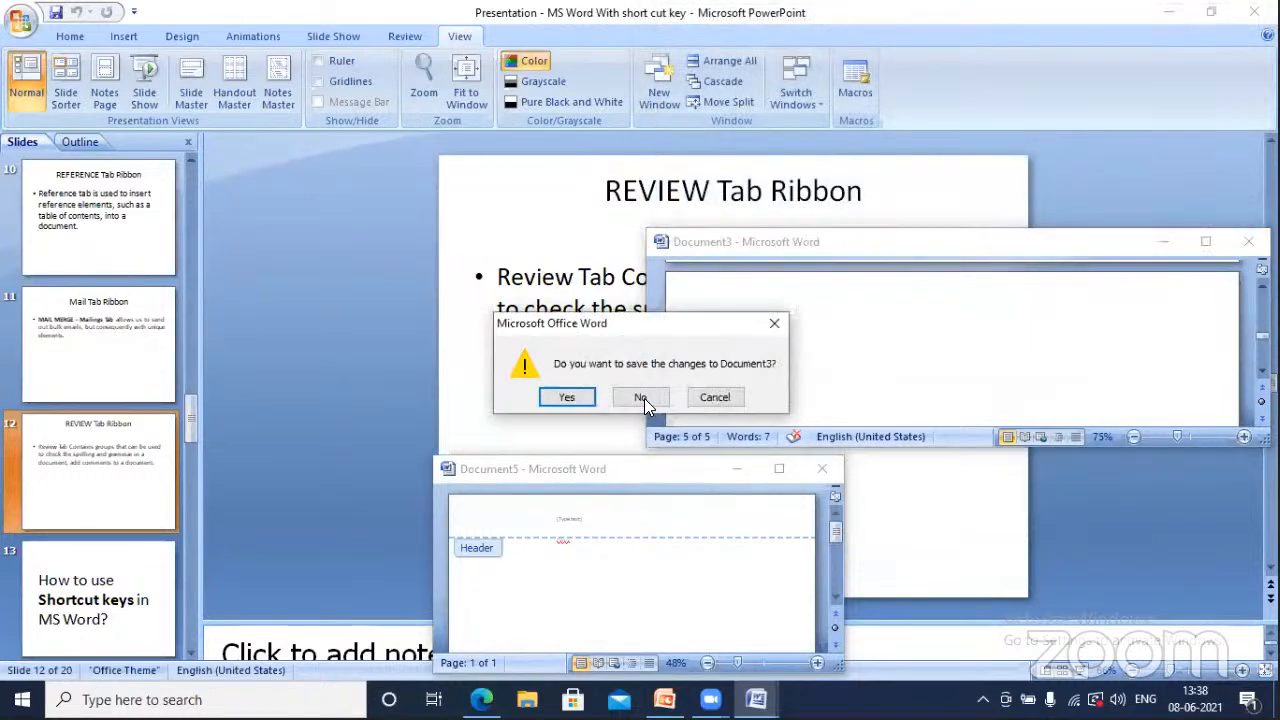
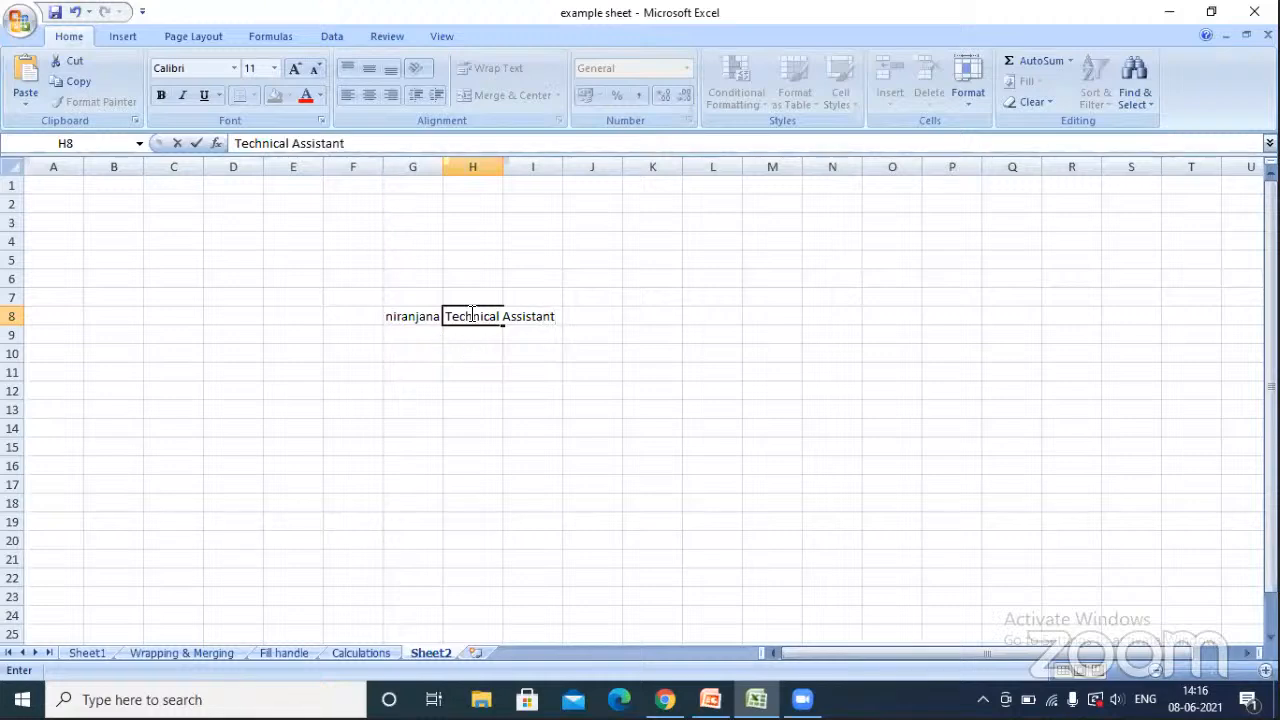
- In the Excel example sheet, confirm the Technical Assistant entry in H8 and merge and centre cells H8:I8
click(486, 366)
drag(469, 318, 545, 317)
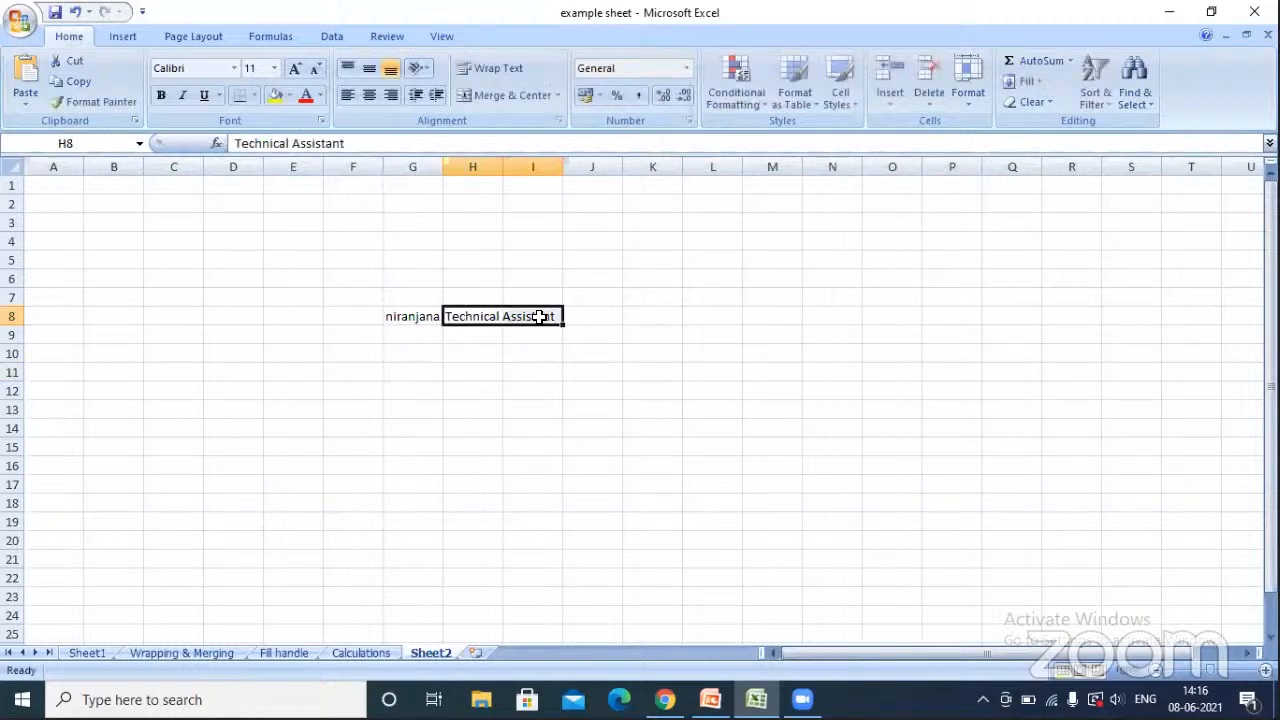
click(520, 94)
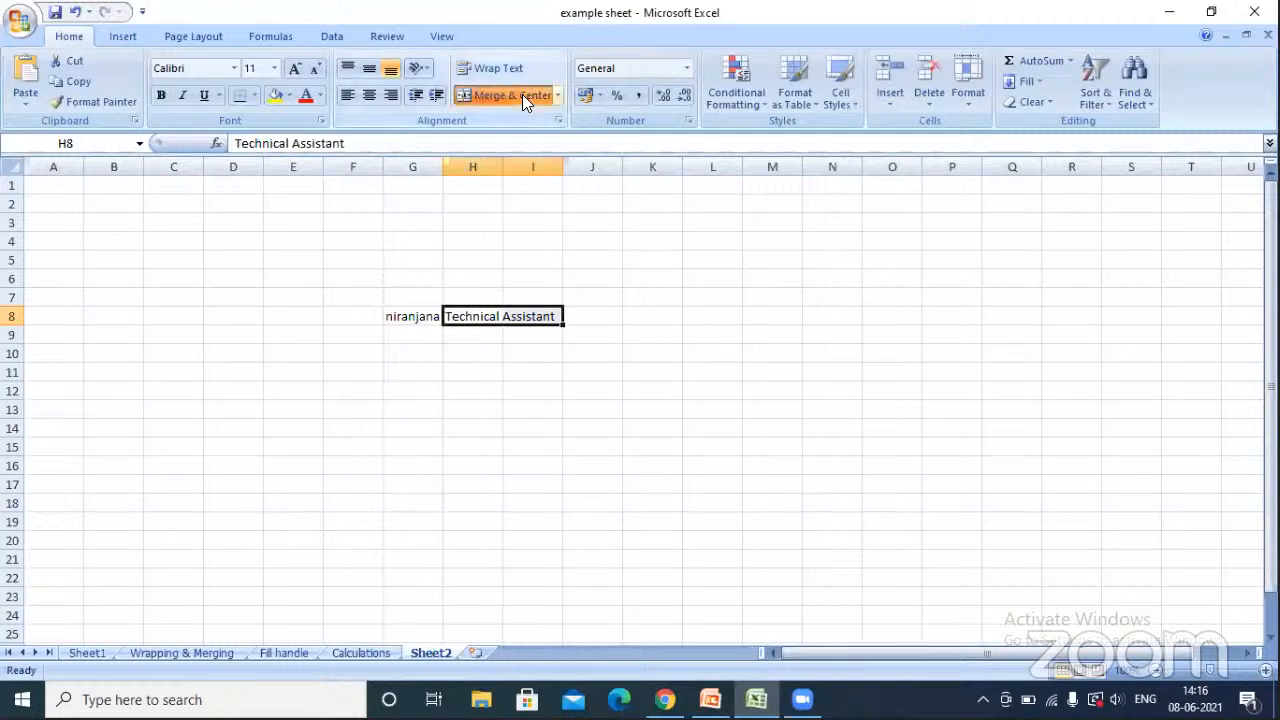
click(531, 397)
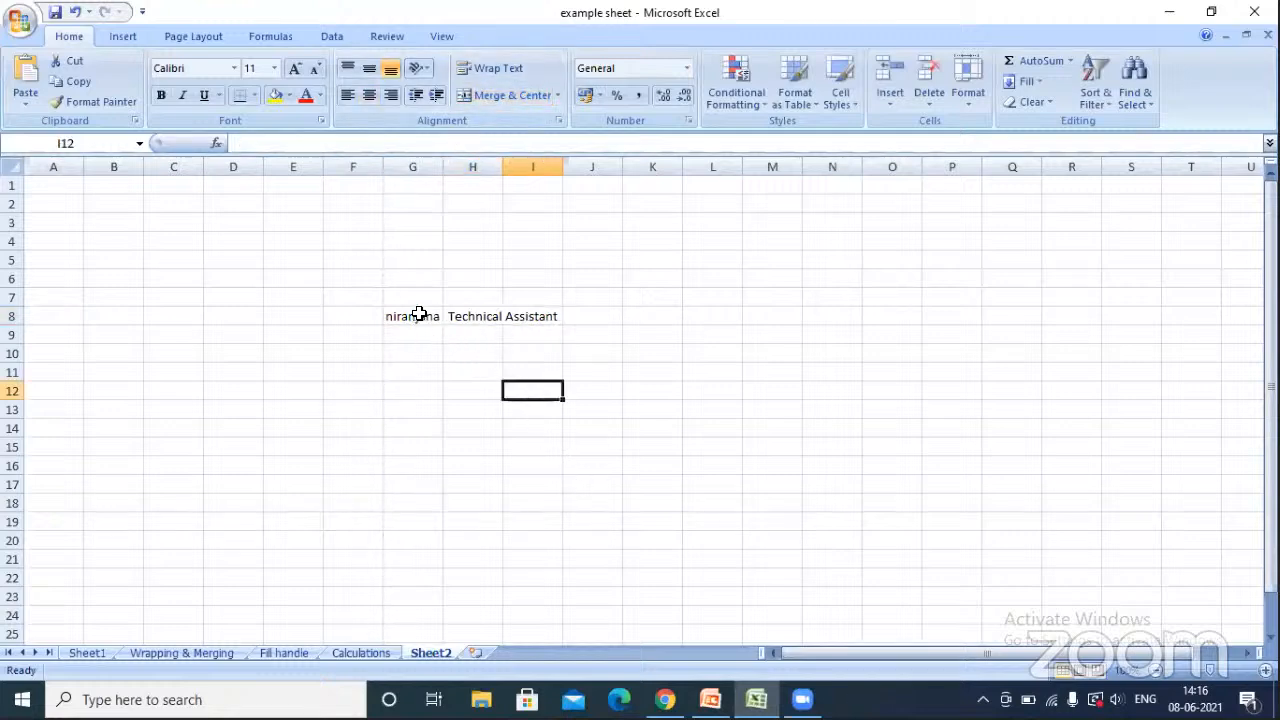
- Enter the formula =proper(G8) in cell G11 to convert the name in G8 to proper case
click(429, 365)
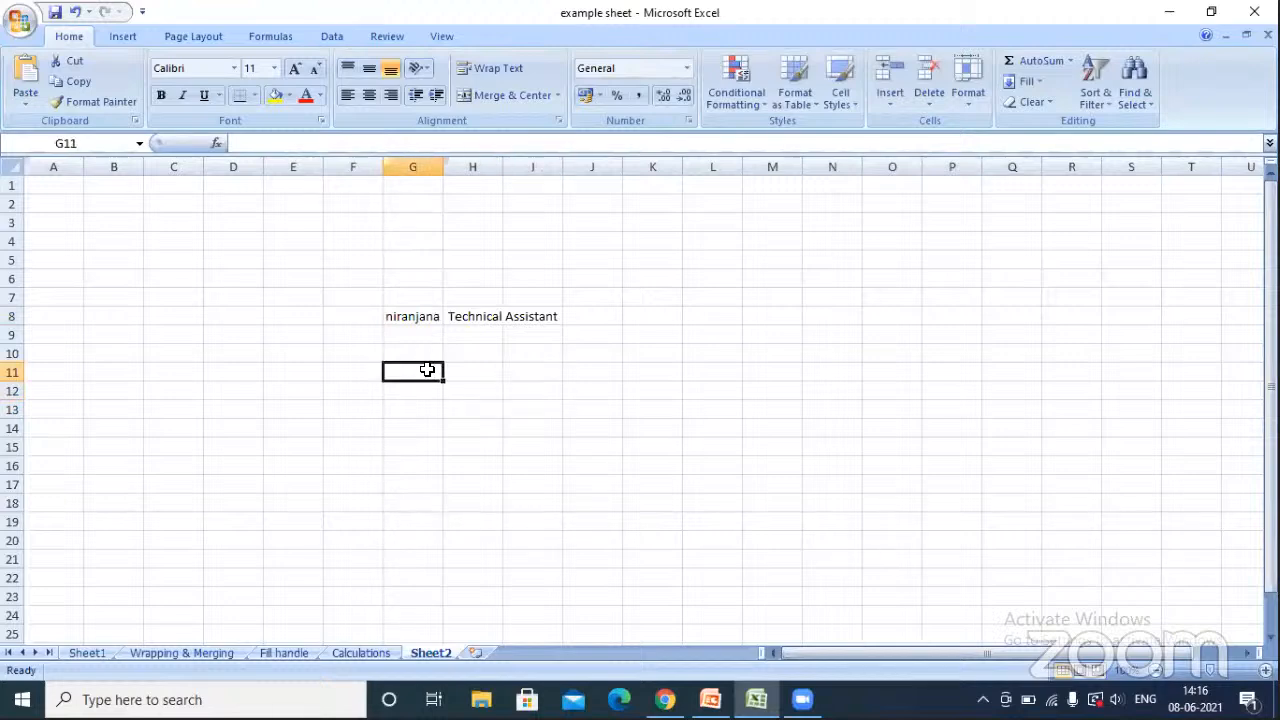
text(=)
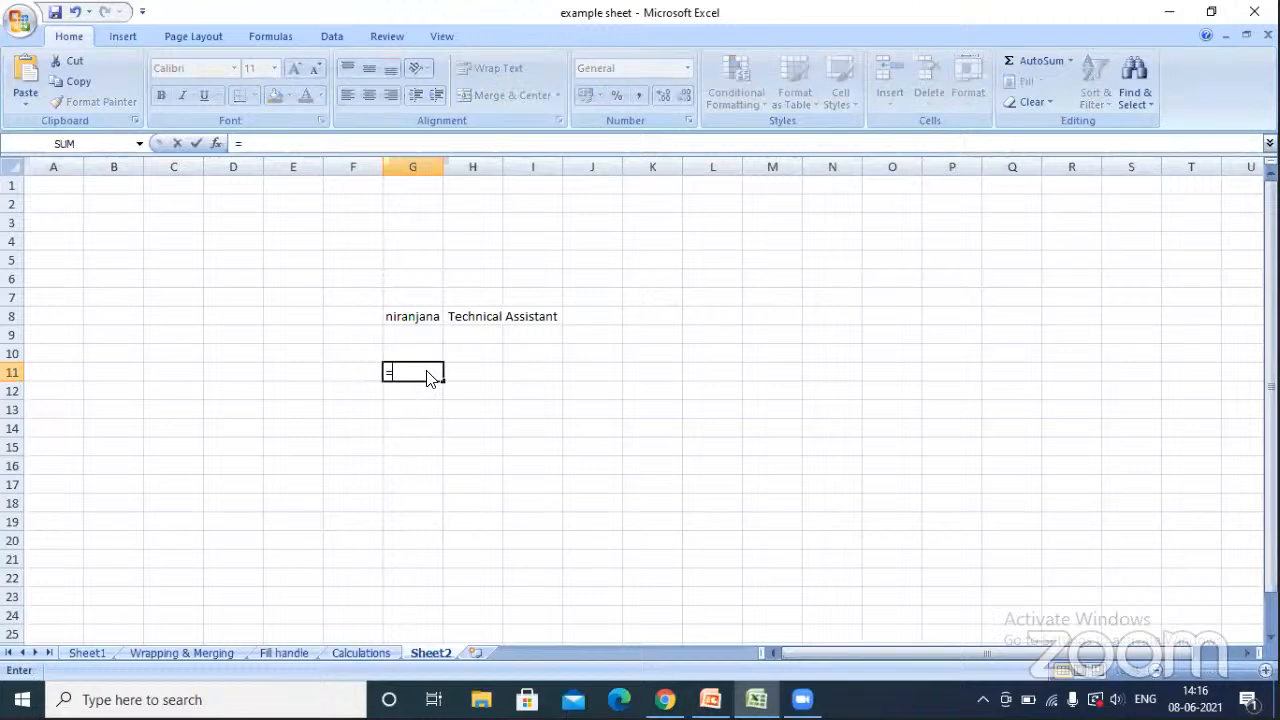
text(proper)
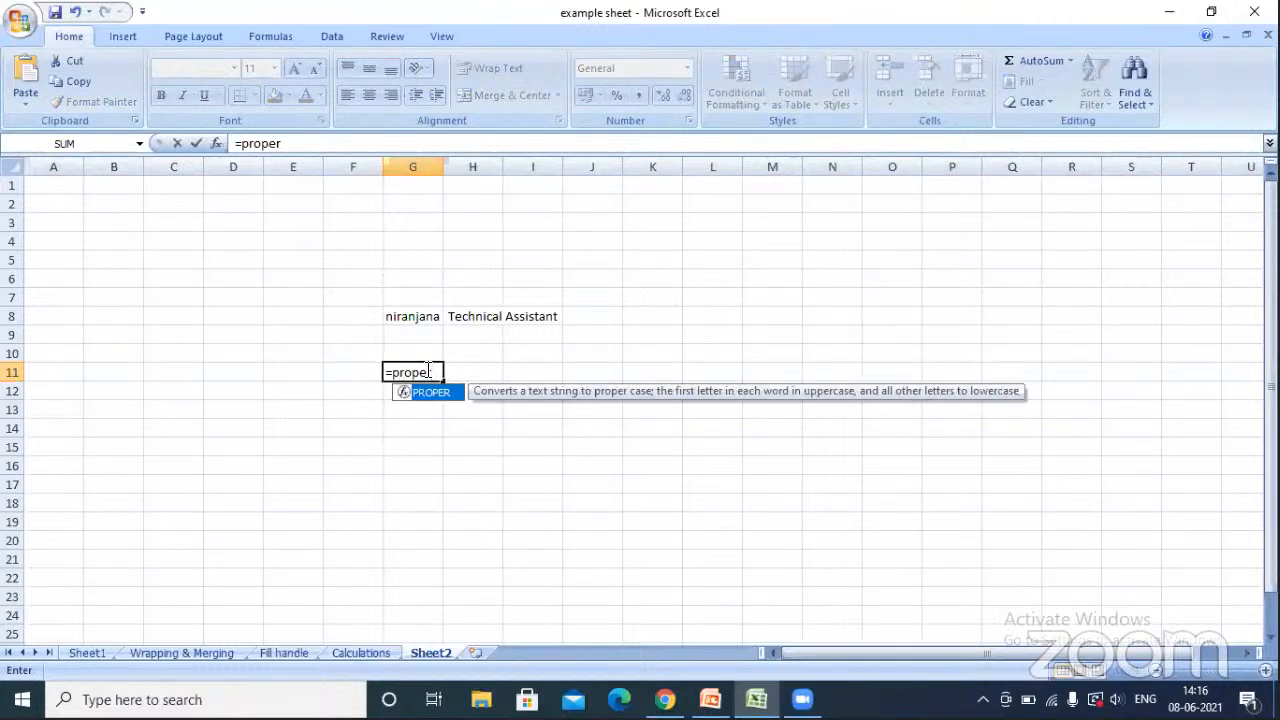
text(()
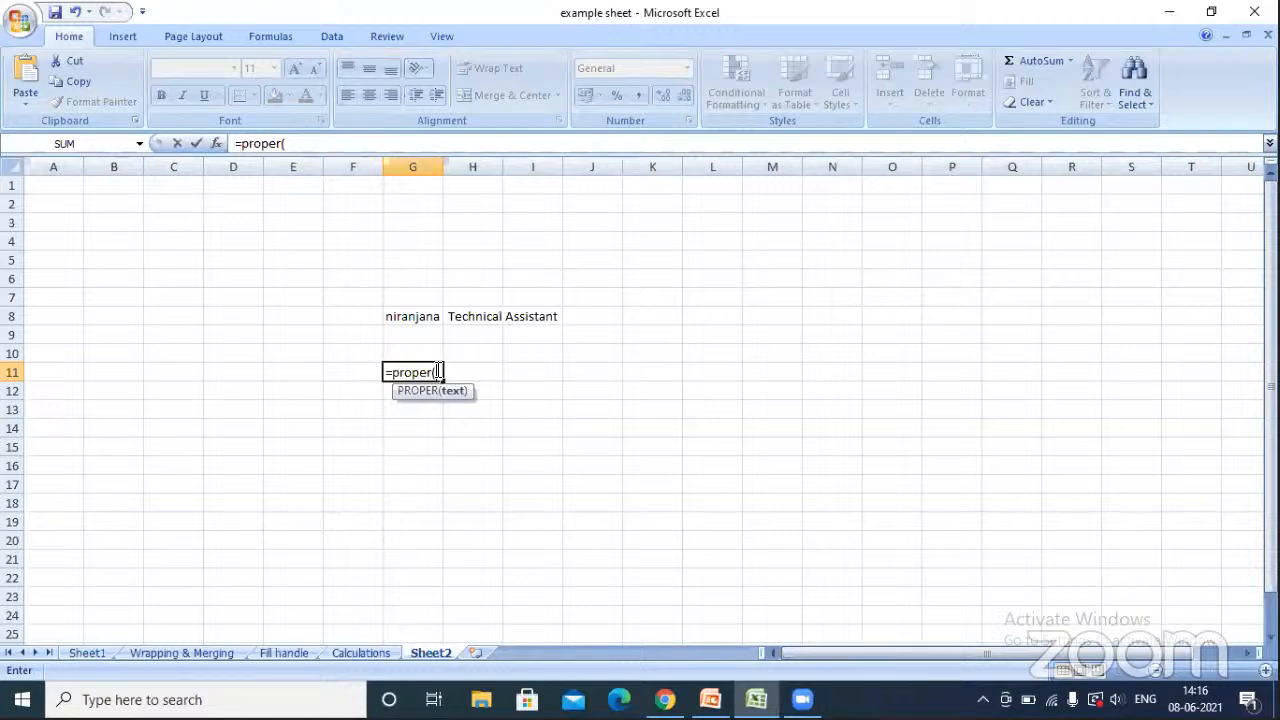
text(G8))
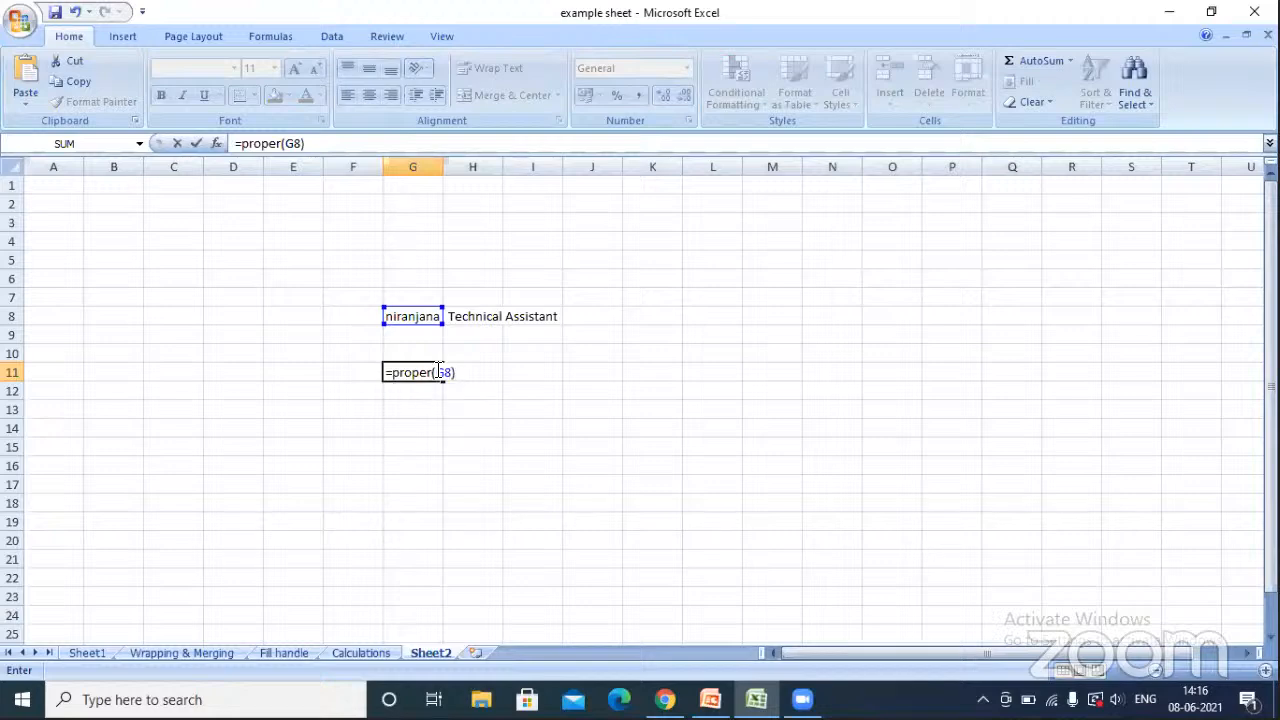
key(Return)
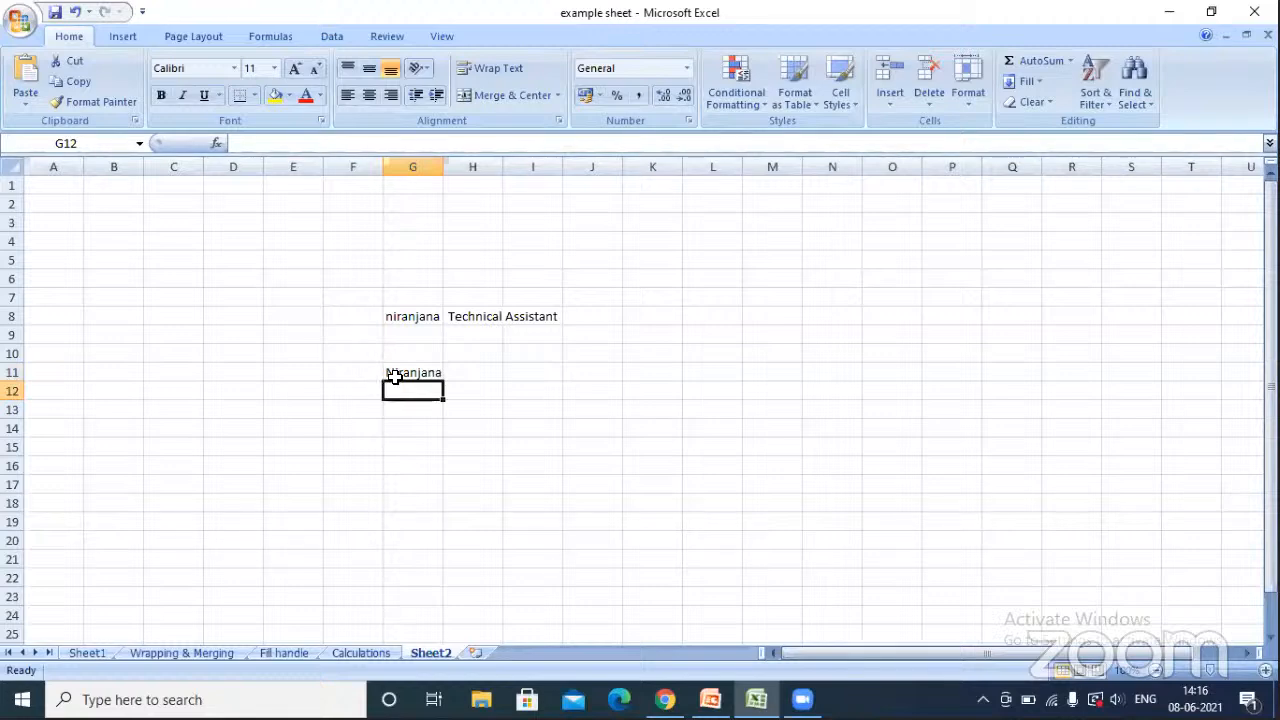
- Enter the formula =g8&","&h8 in cell G13 to combine the name and job title with a comma
click(477, 371)
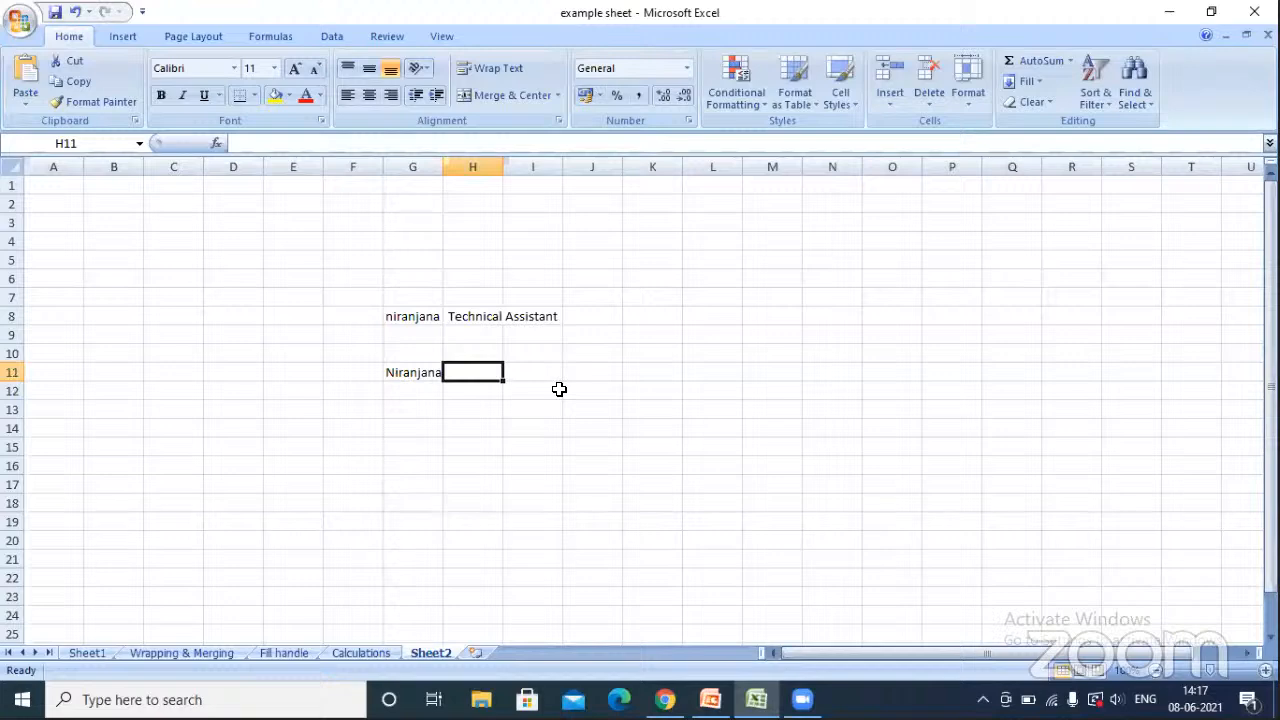
click(419, 411)
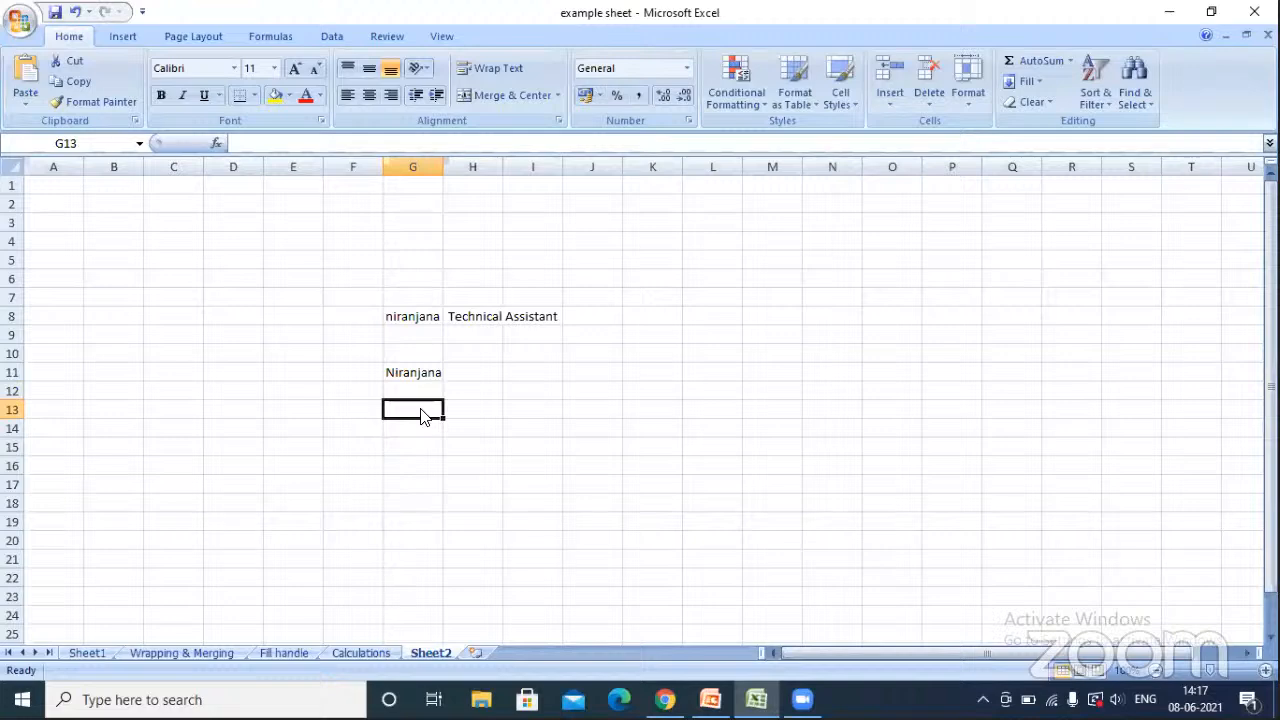
text(=)
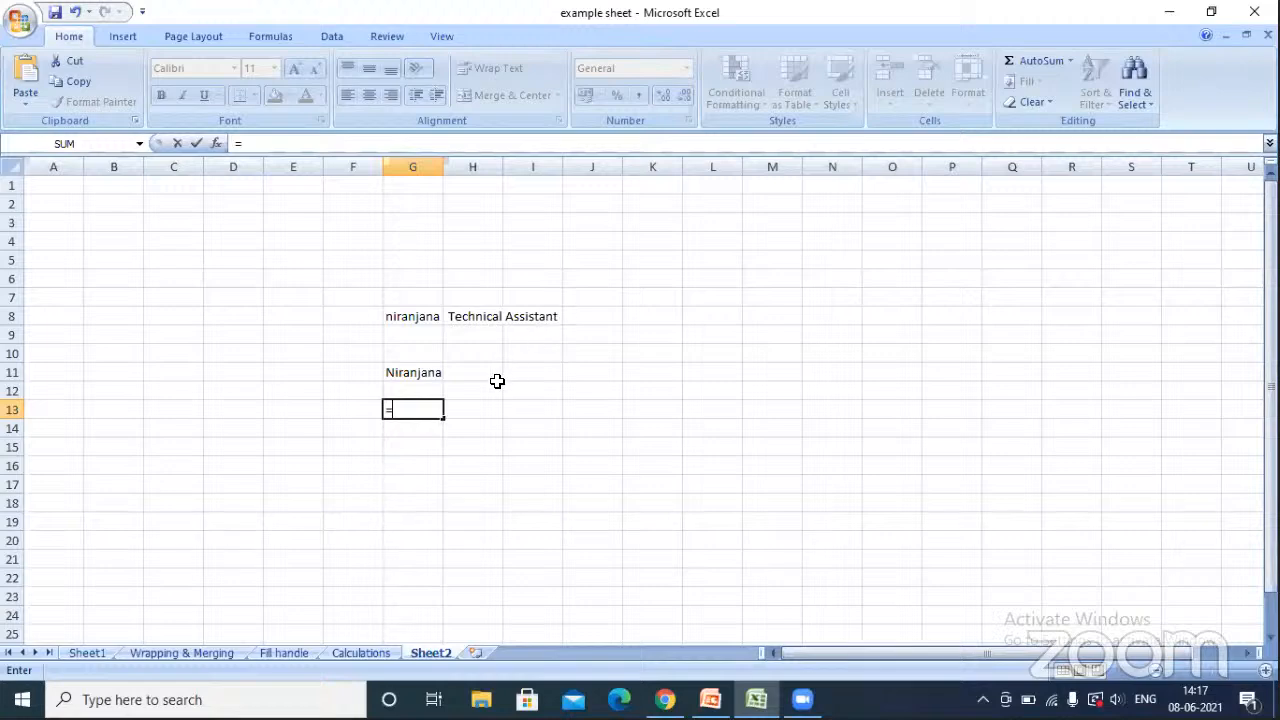
text(G)
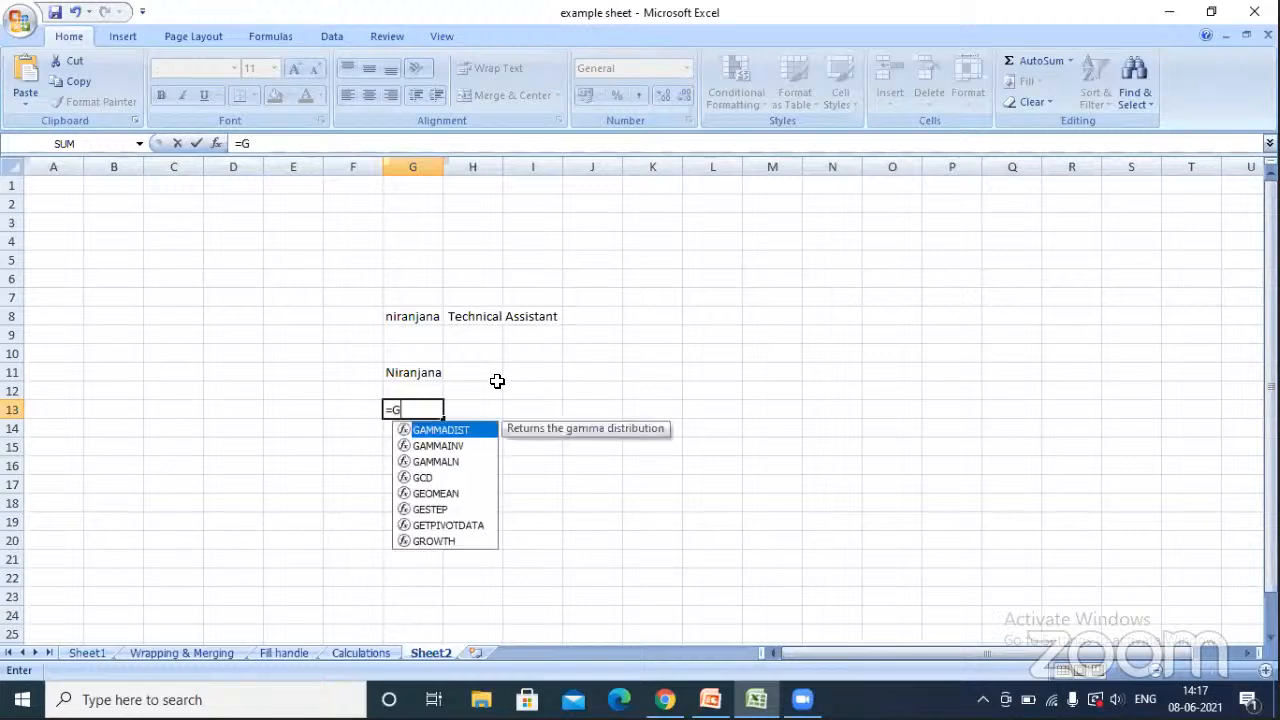
text(8)
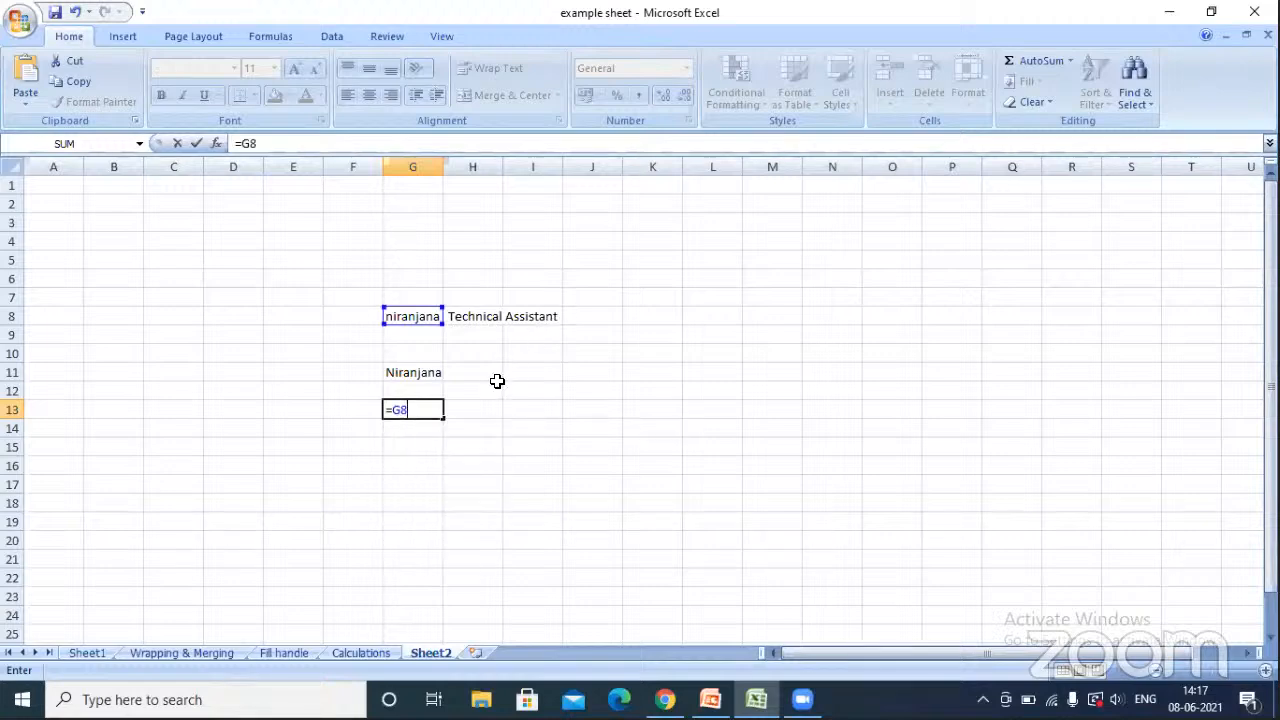
key(BackSpace)
key(BackSpace)
text(g8&","&h)
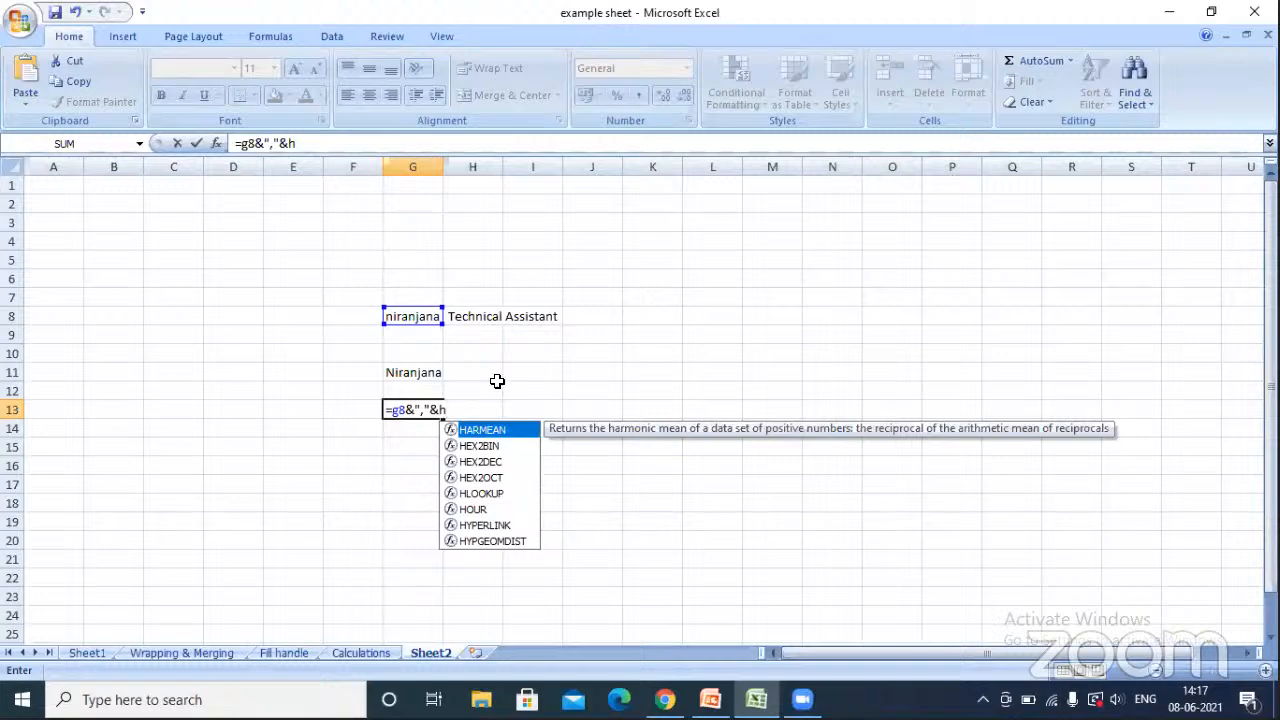
text(8)
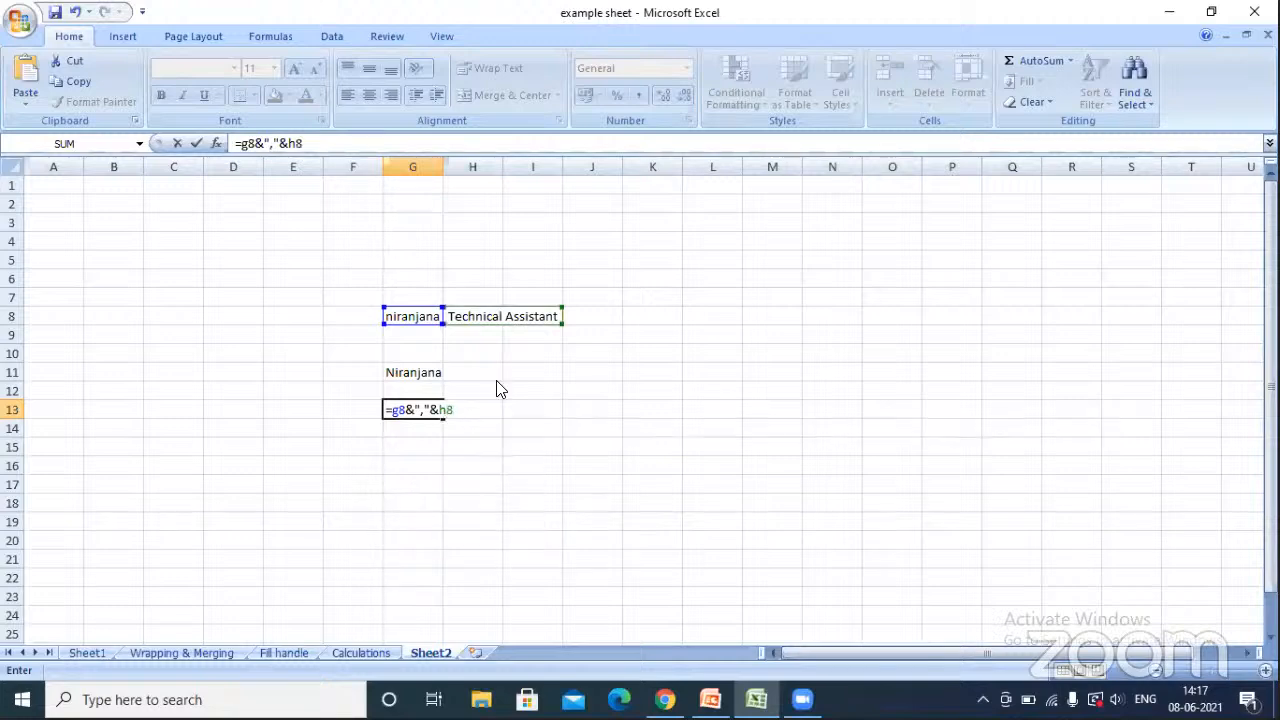
key(Return)
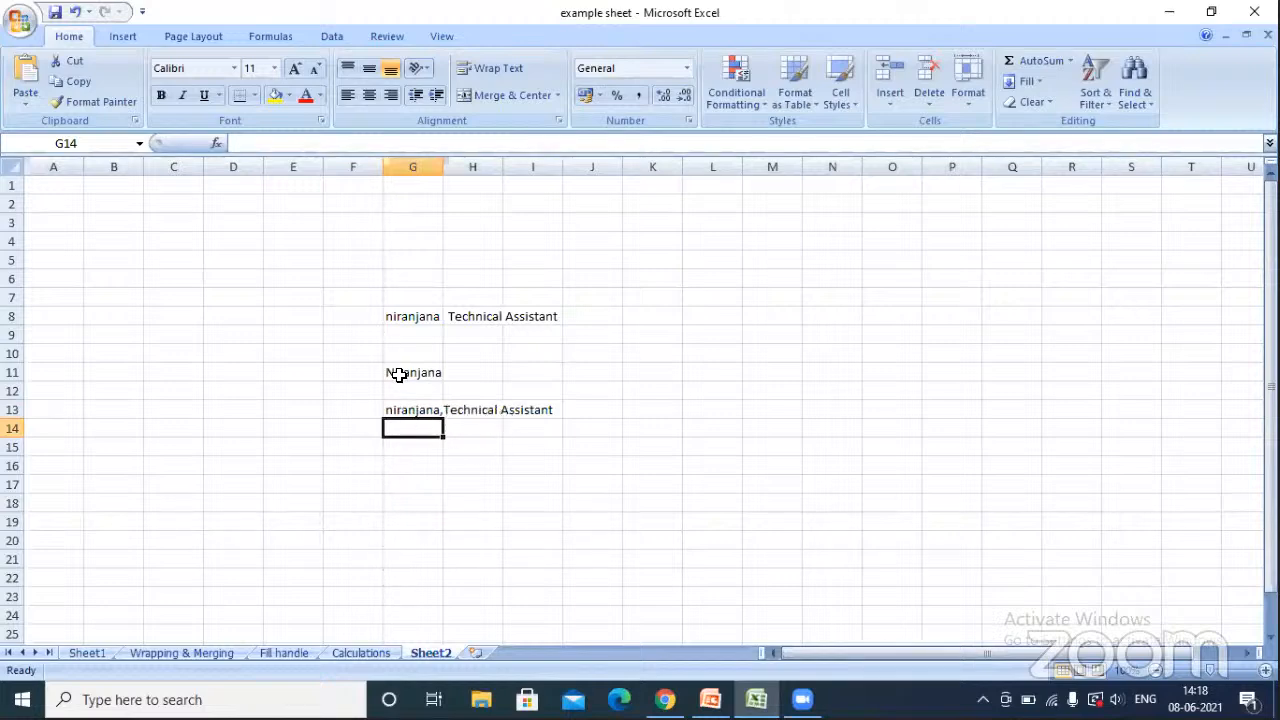
- Enter the formula =g11&","&h8 in cell H16 to combine the proper-case name with the job title
click(489, 467)
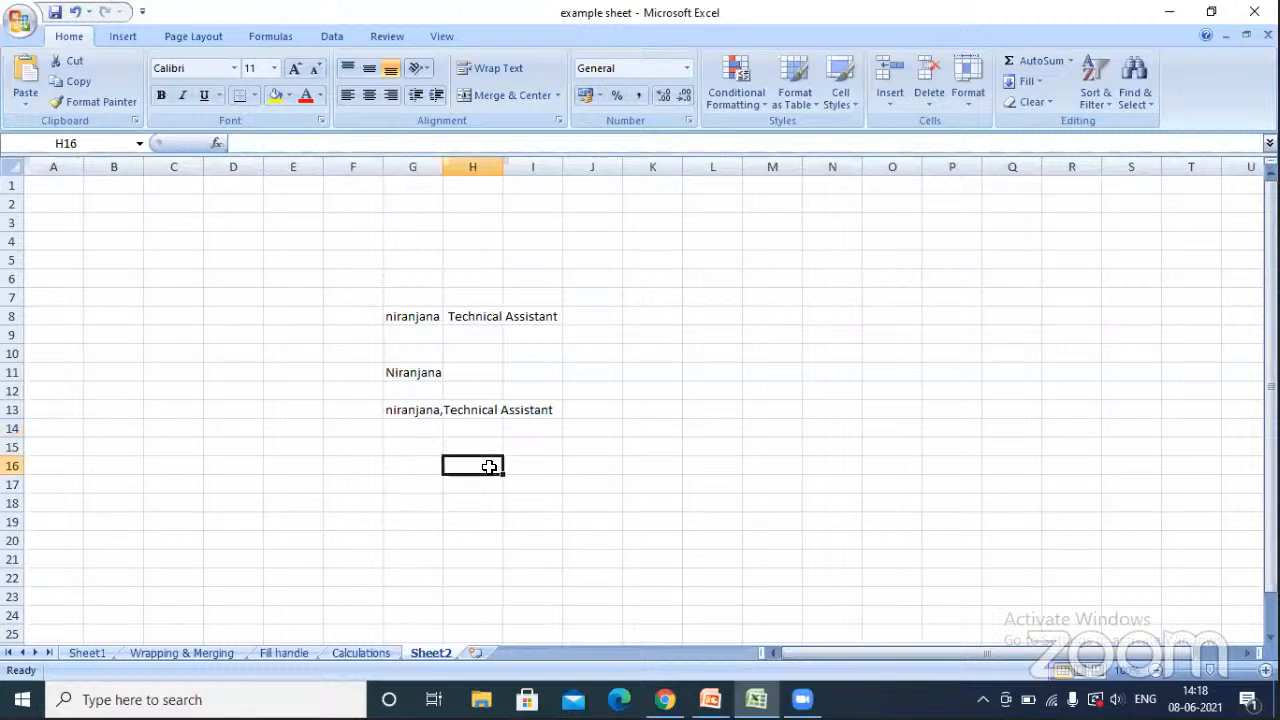
text(=)
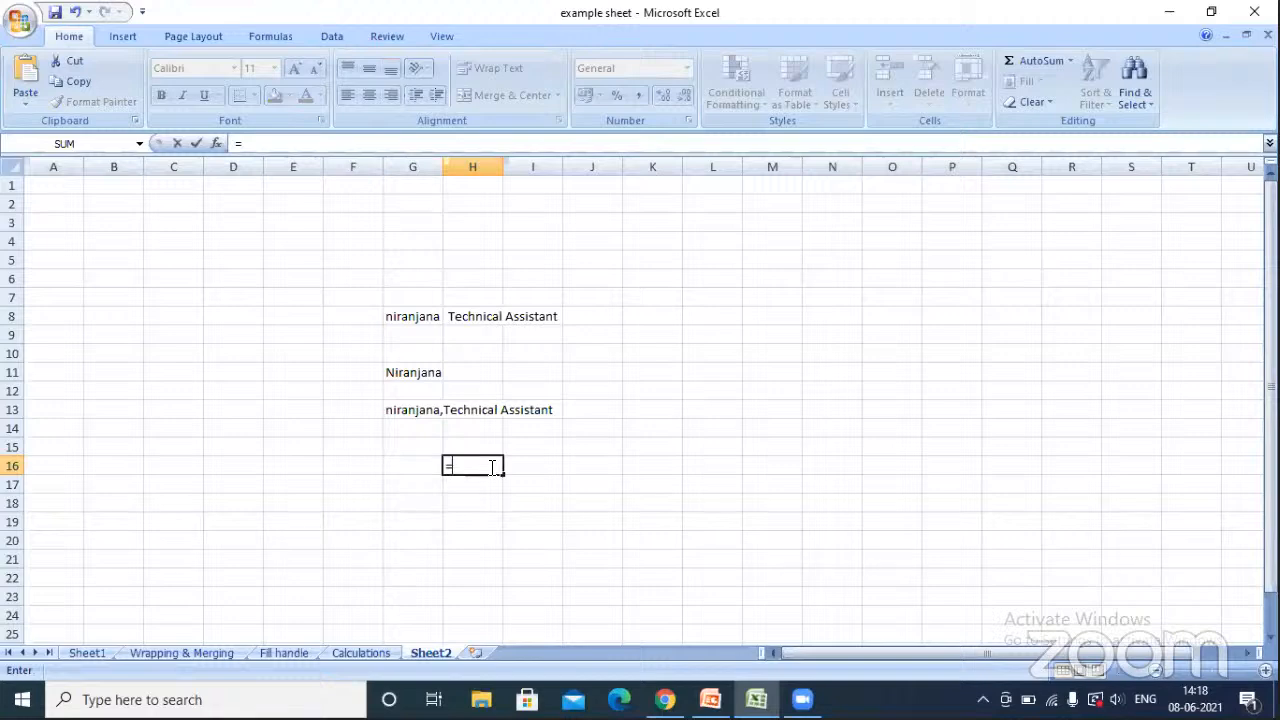
text(g)
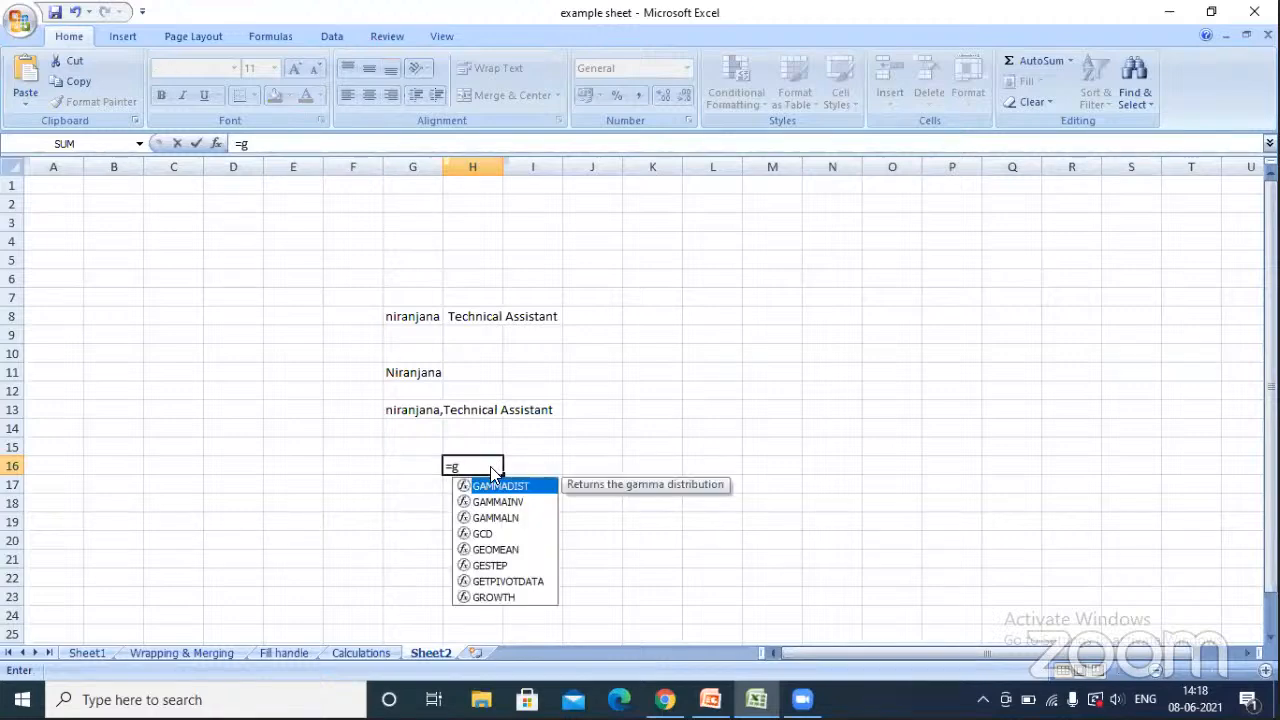
text(11)
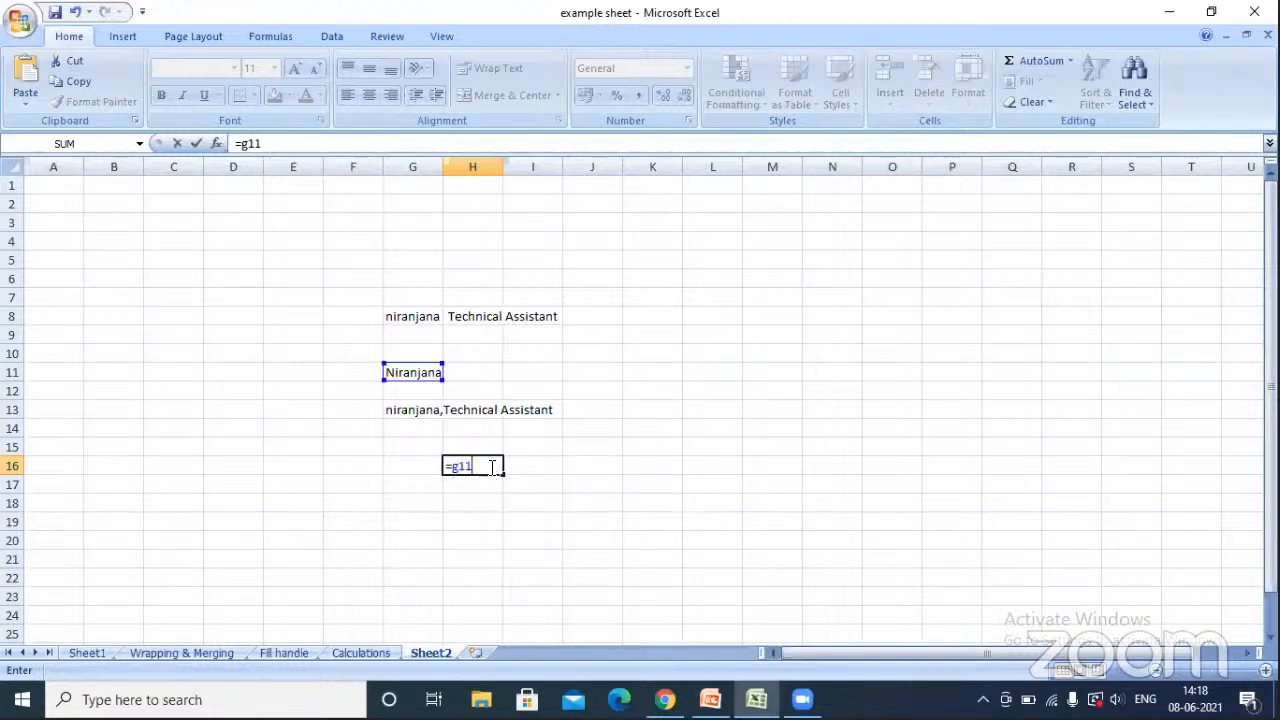
text(&","&h)
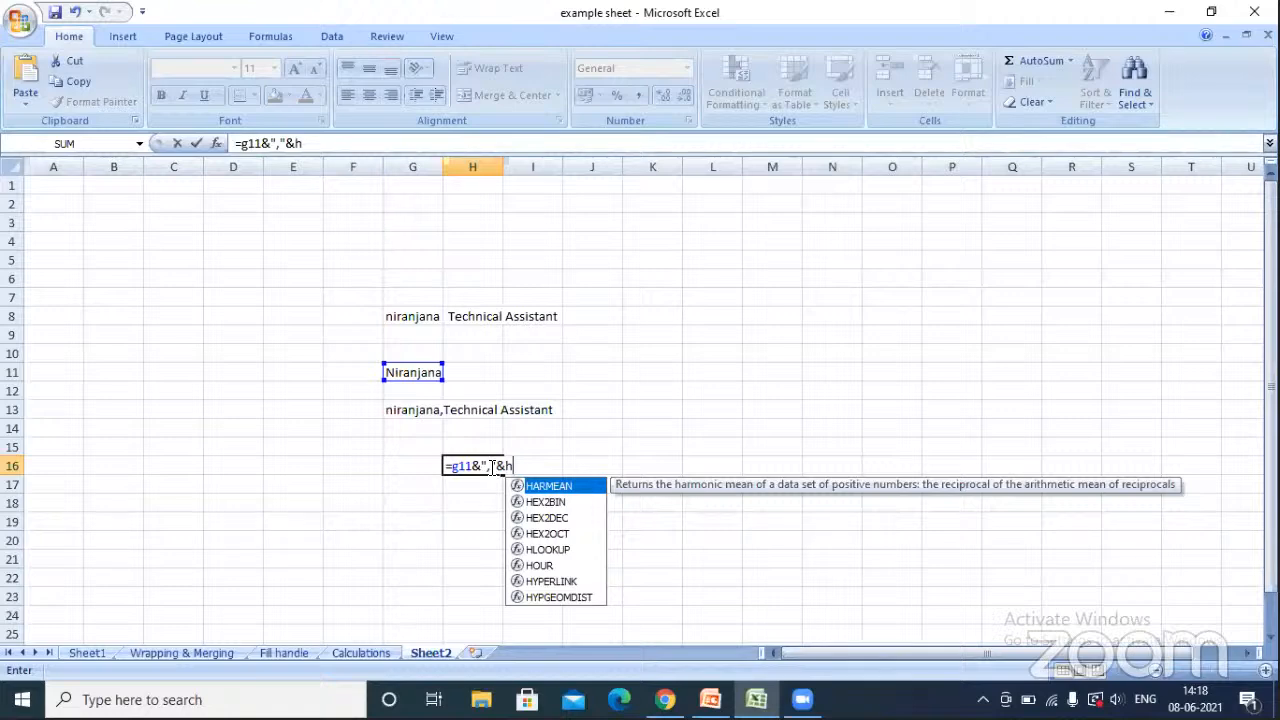
text(8)
key(Return)
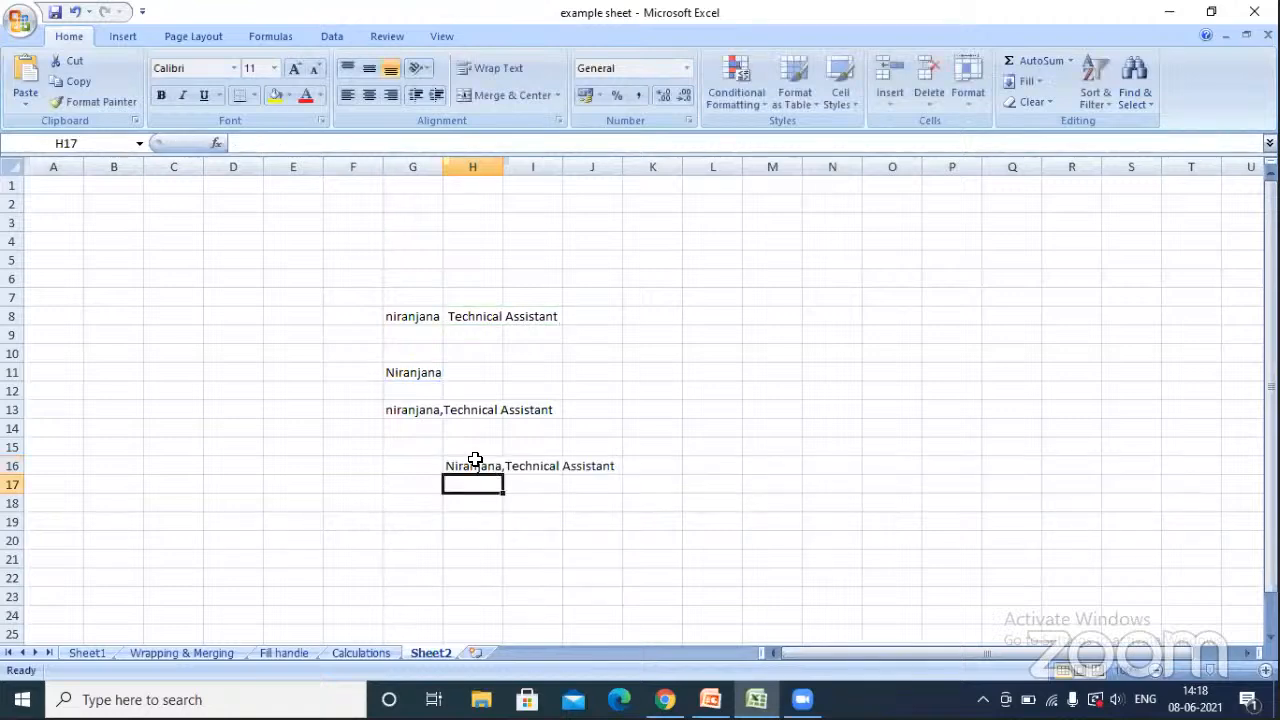
- Merge and centre cells H16:J16 around the combined name and job title
click(507, 503)
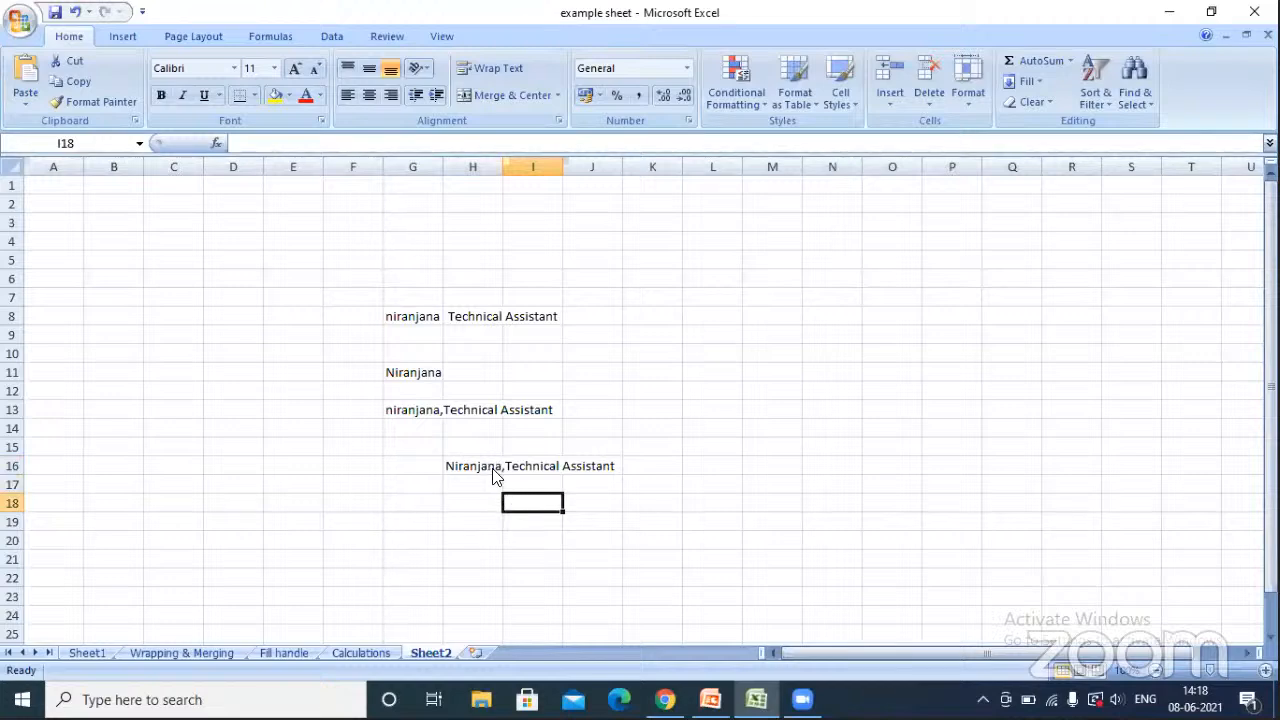
drag(493, 467, 580, 466)
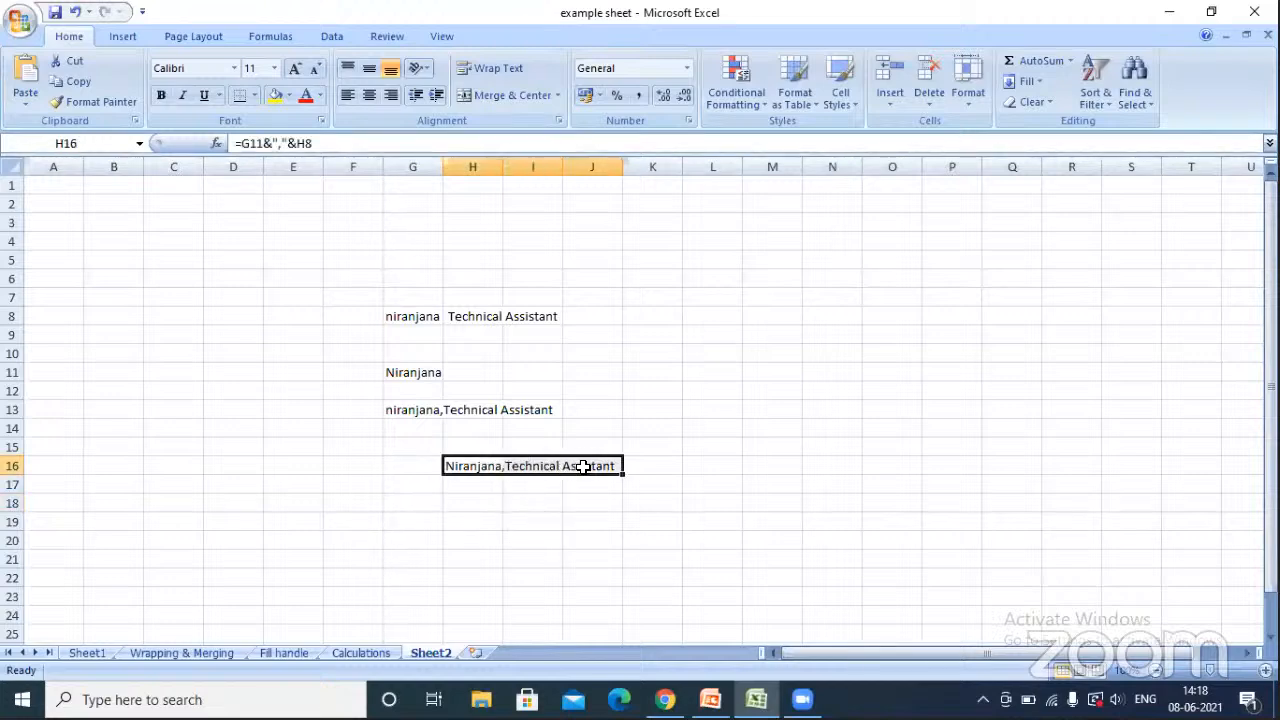
click(543, 468)
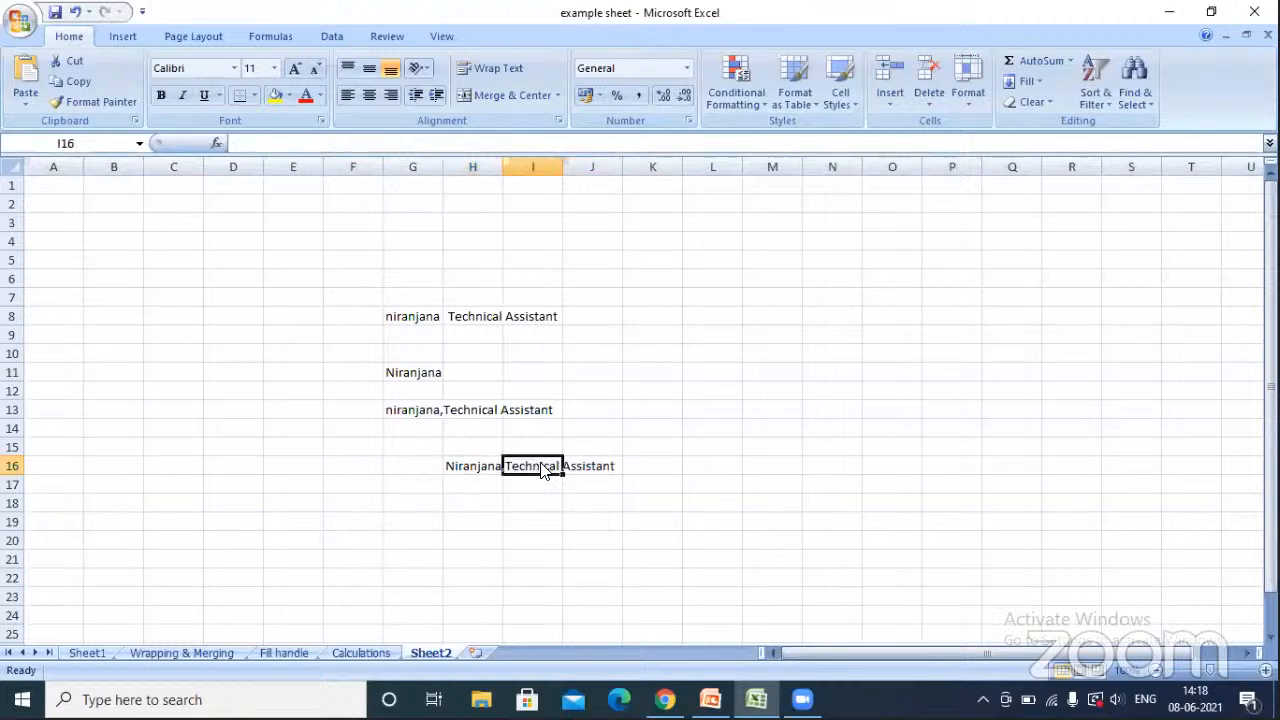
drag(476, 473, 595, 477)
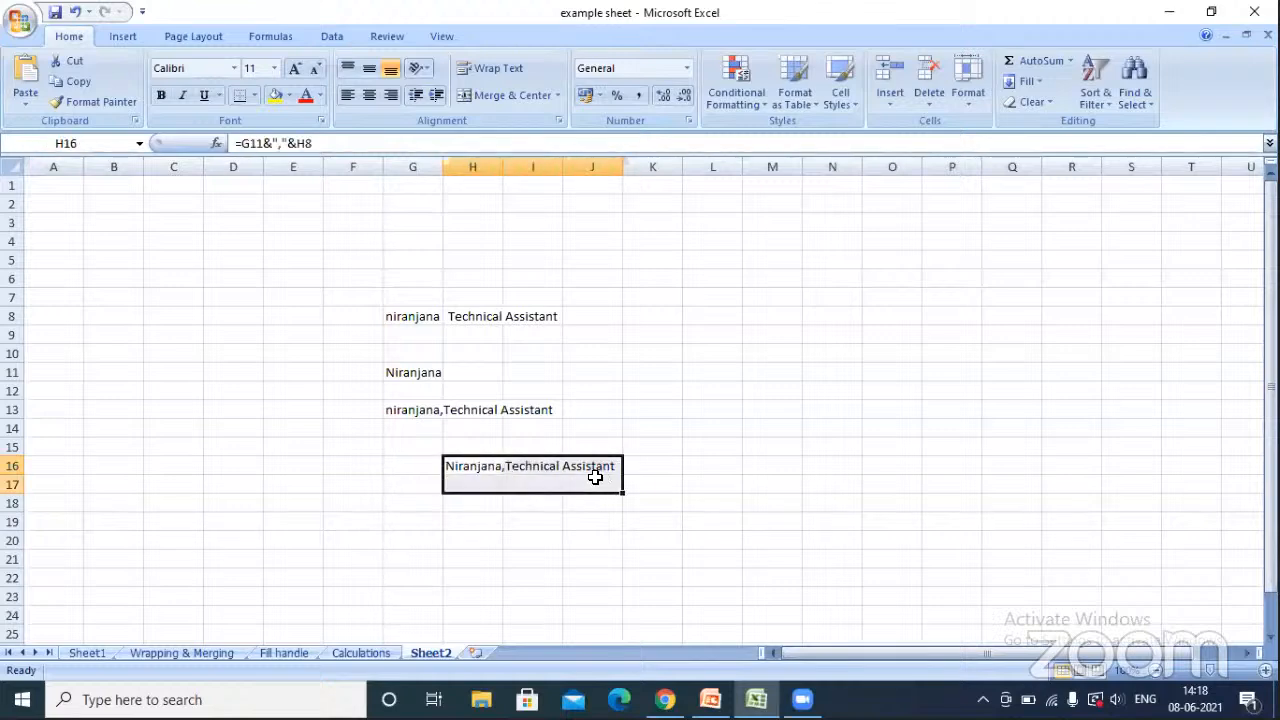
click(488, 469)
drag(488, 469, 569, 457)
click(494, 100)
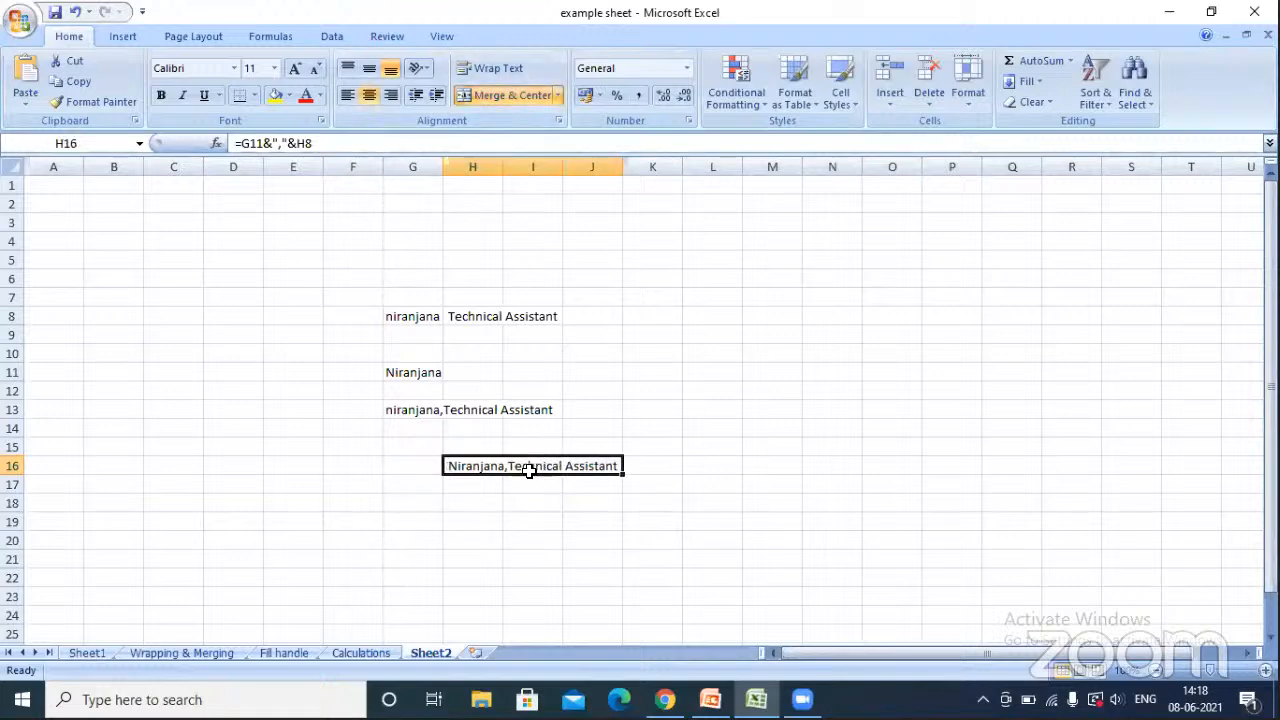
drag(534, 457, 371, 371)
double_click(523, 466)
click(771, 431)
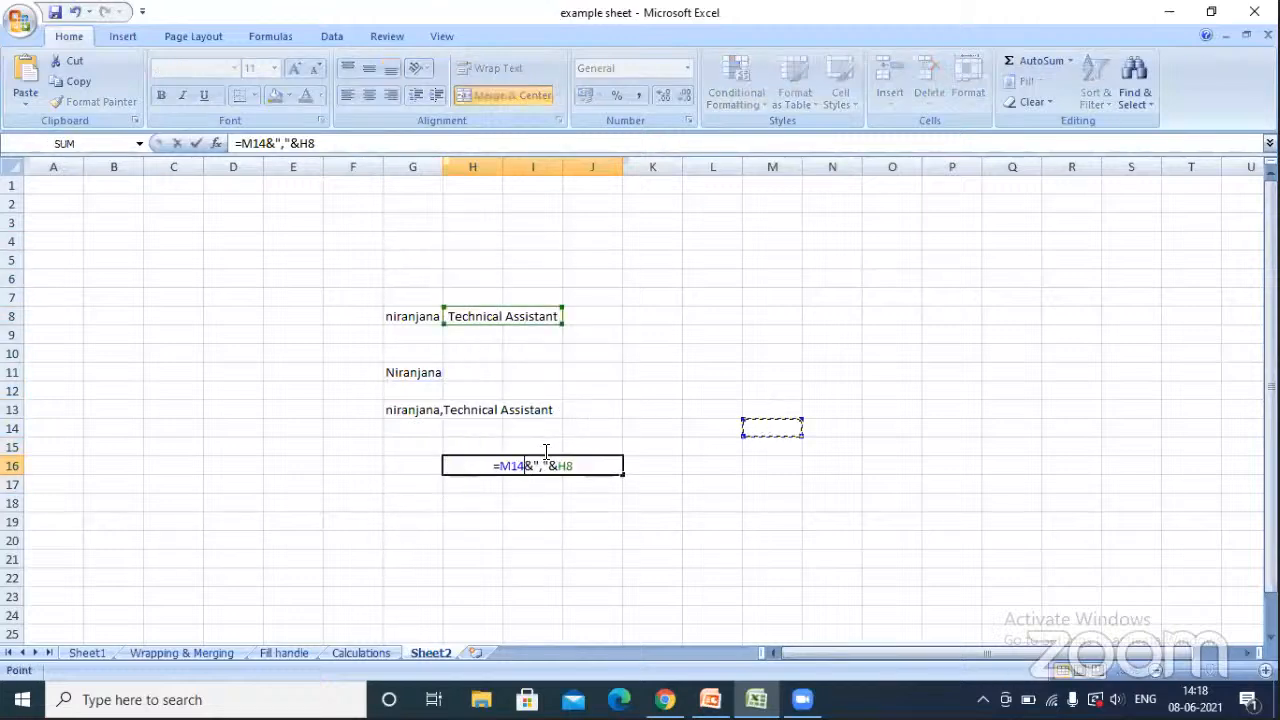
click(645, 392)
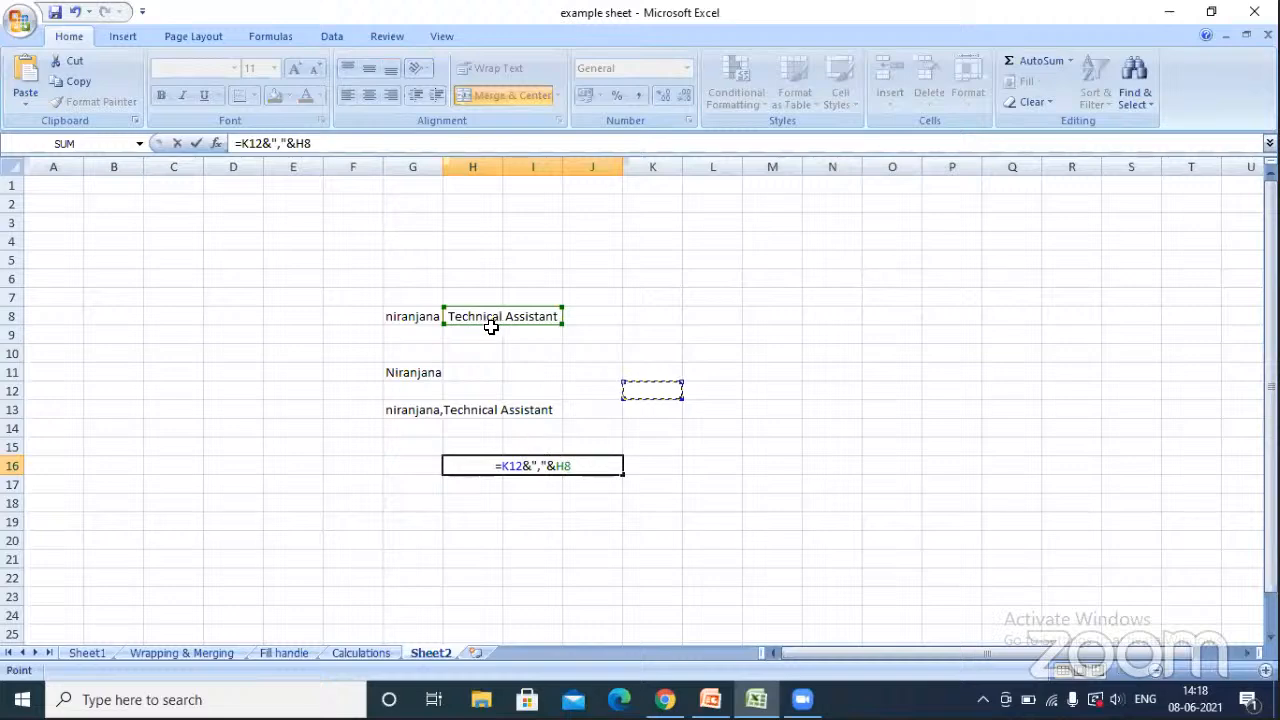
click(430, 372)
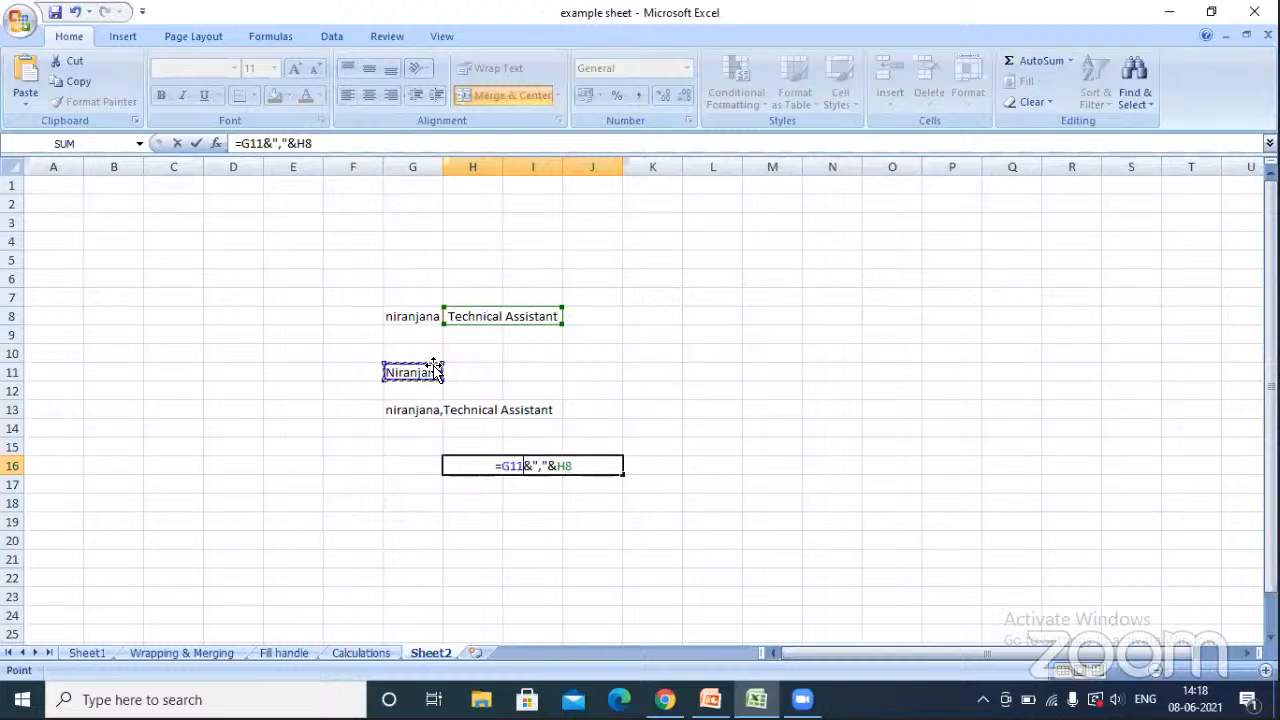
click(507, 325)
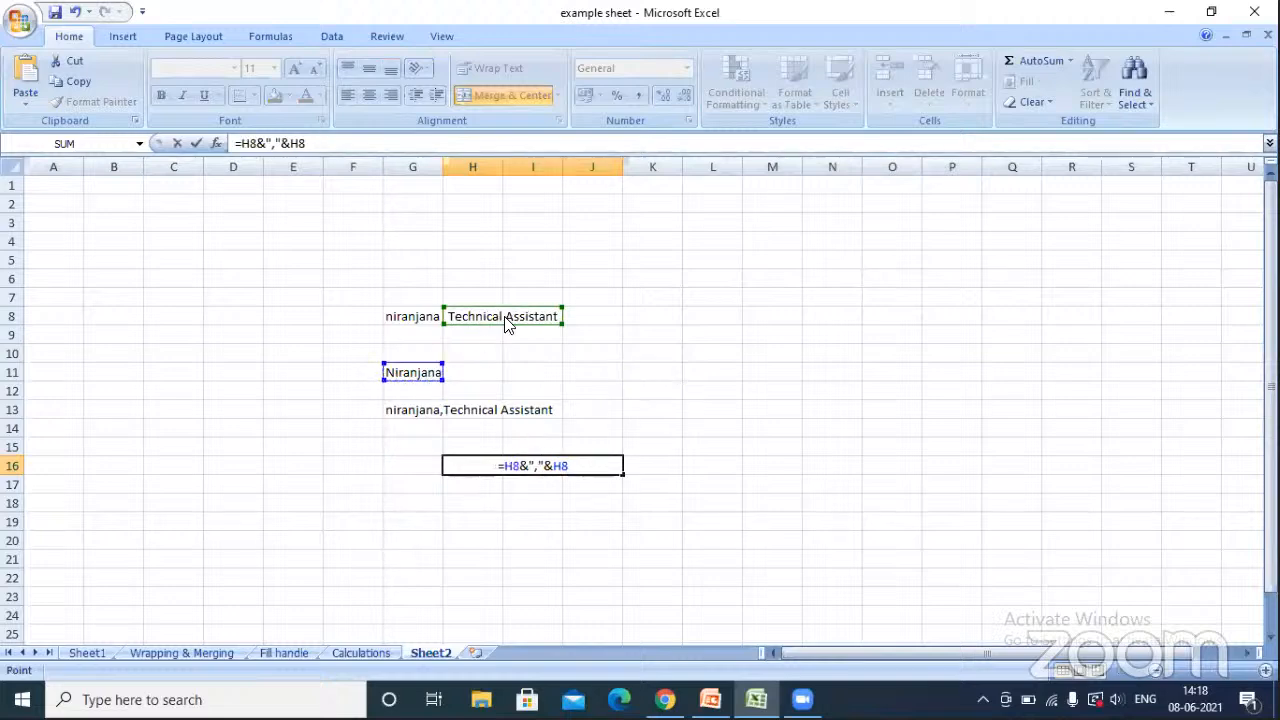
click(430, 372)
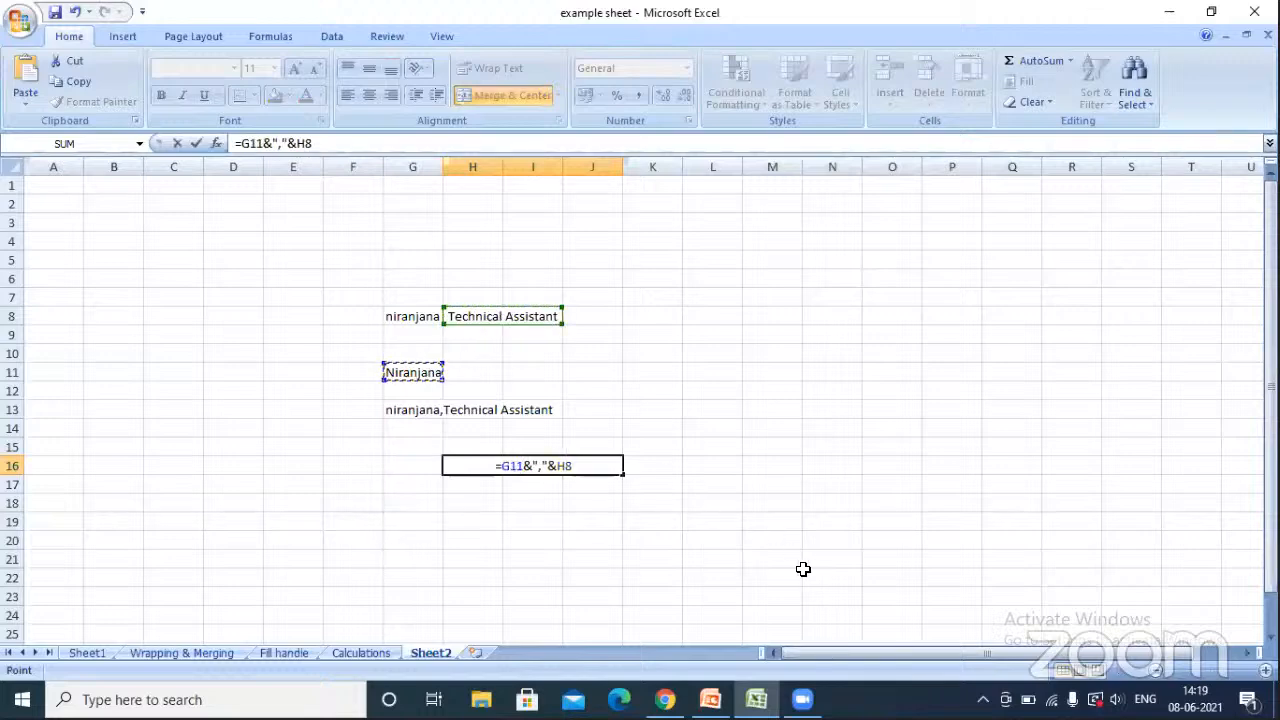
key(Return)
- Copy the merged cell H16 and paste it at C5 with the Values Only paste option
click(500, 466)
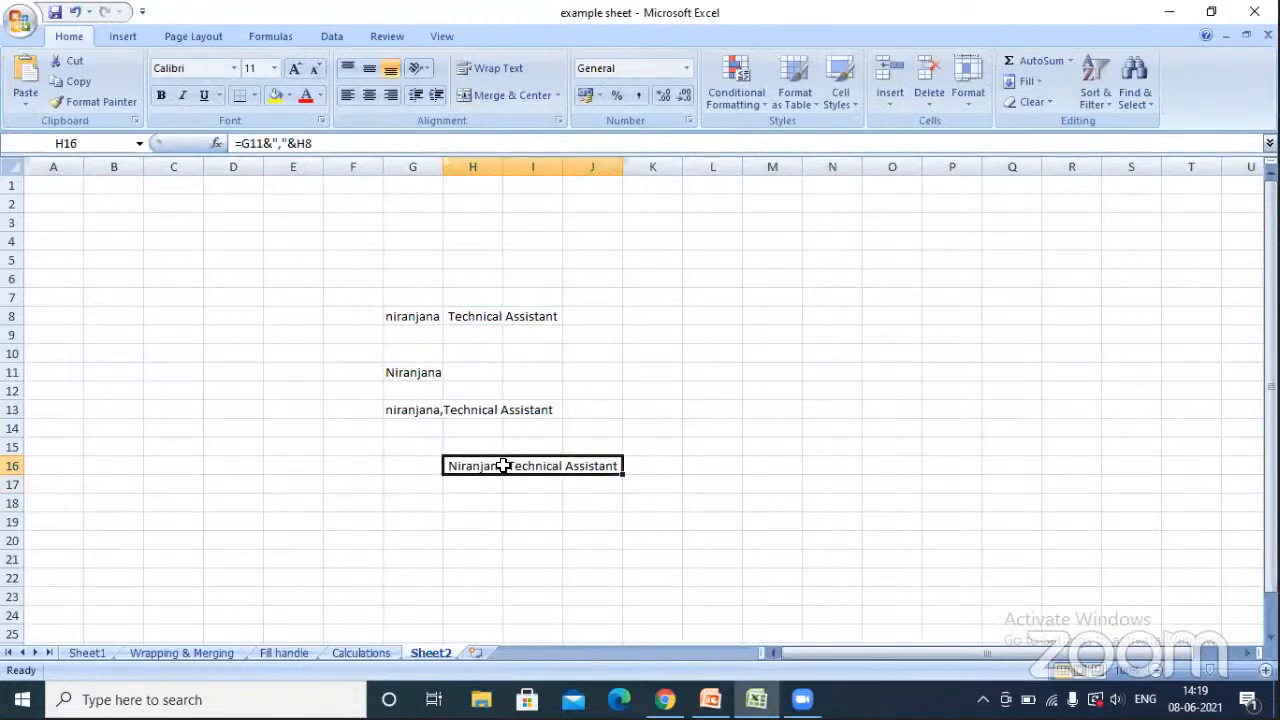
key(ctrl+c)
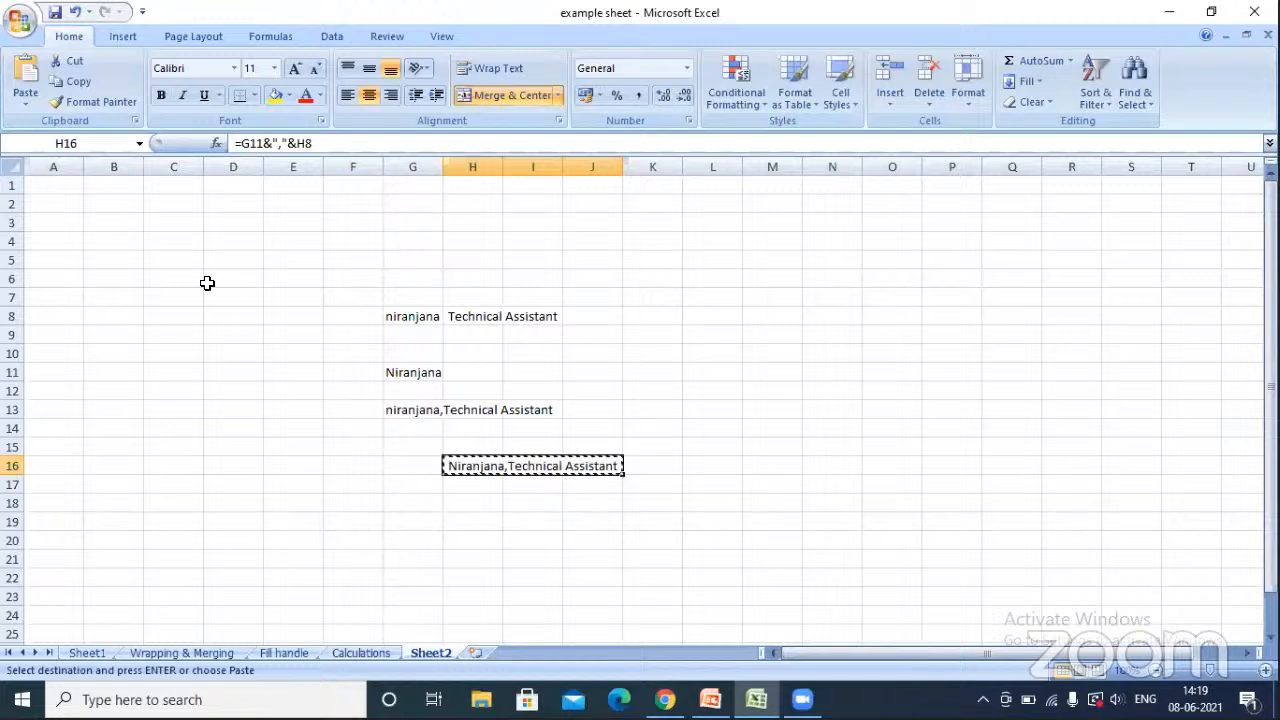
click(186, 258)
key(ctrl+v)
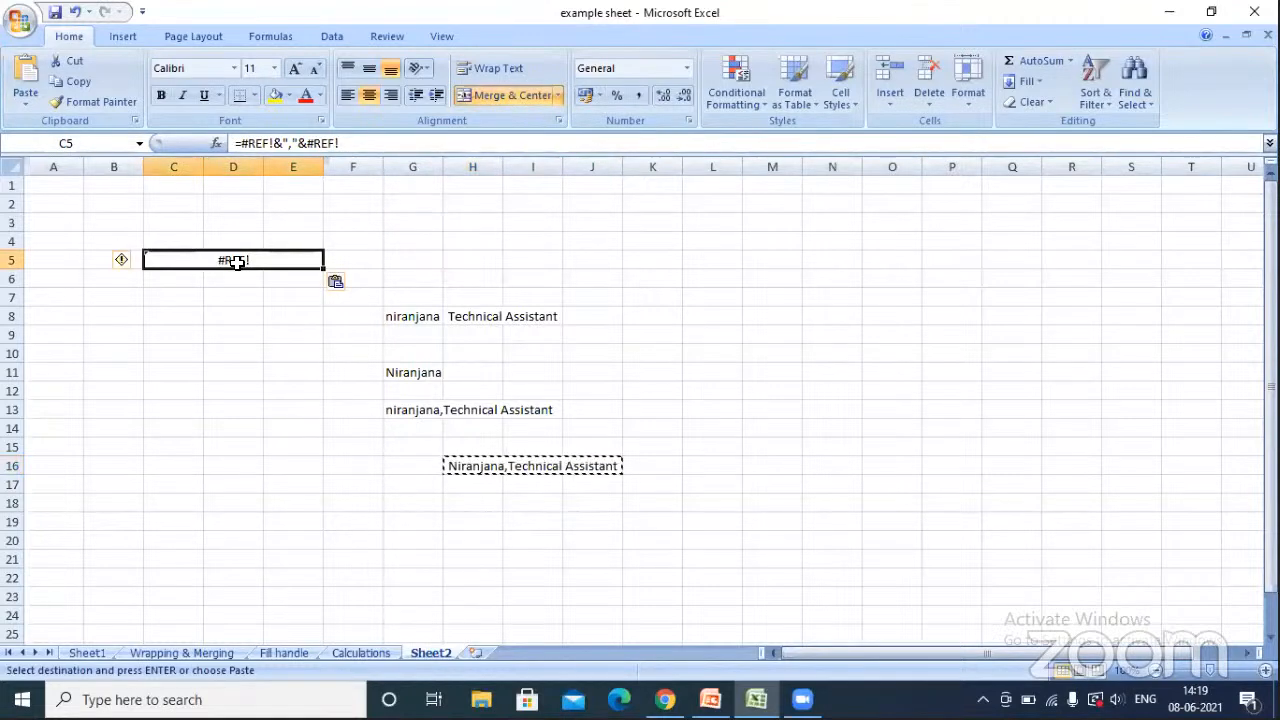
click(352, 288)
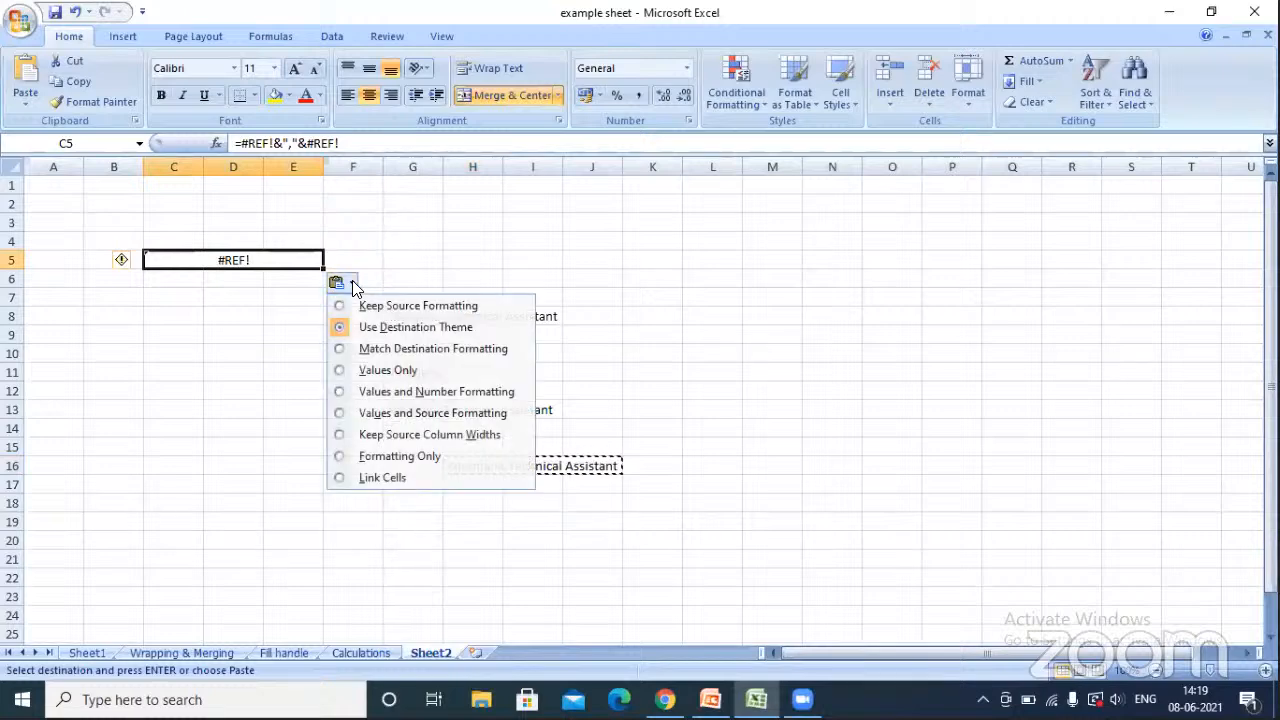
click(392, 370)
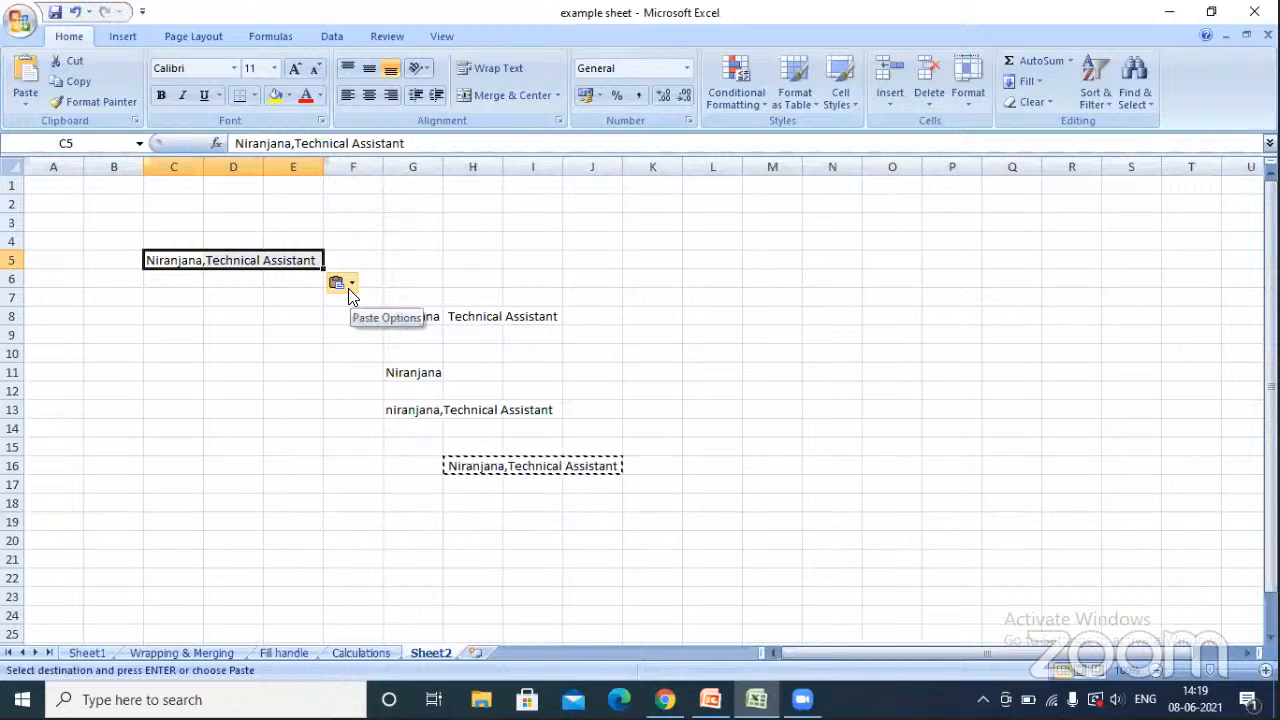
click(255, 312)
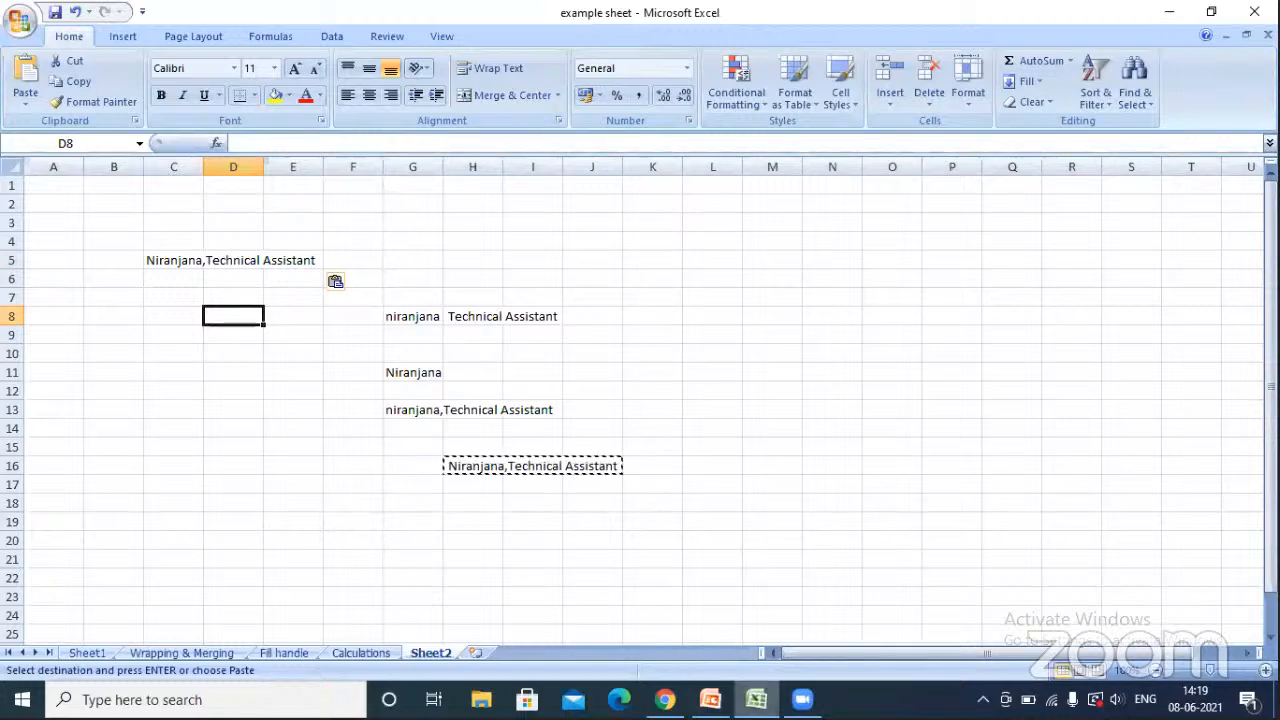
- Switch to the PowerPoint presentation, run the slide show from the current Tips slide and advance to the Shortcut Keys slide
key(alt+Tab)
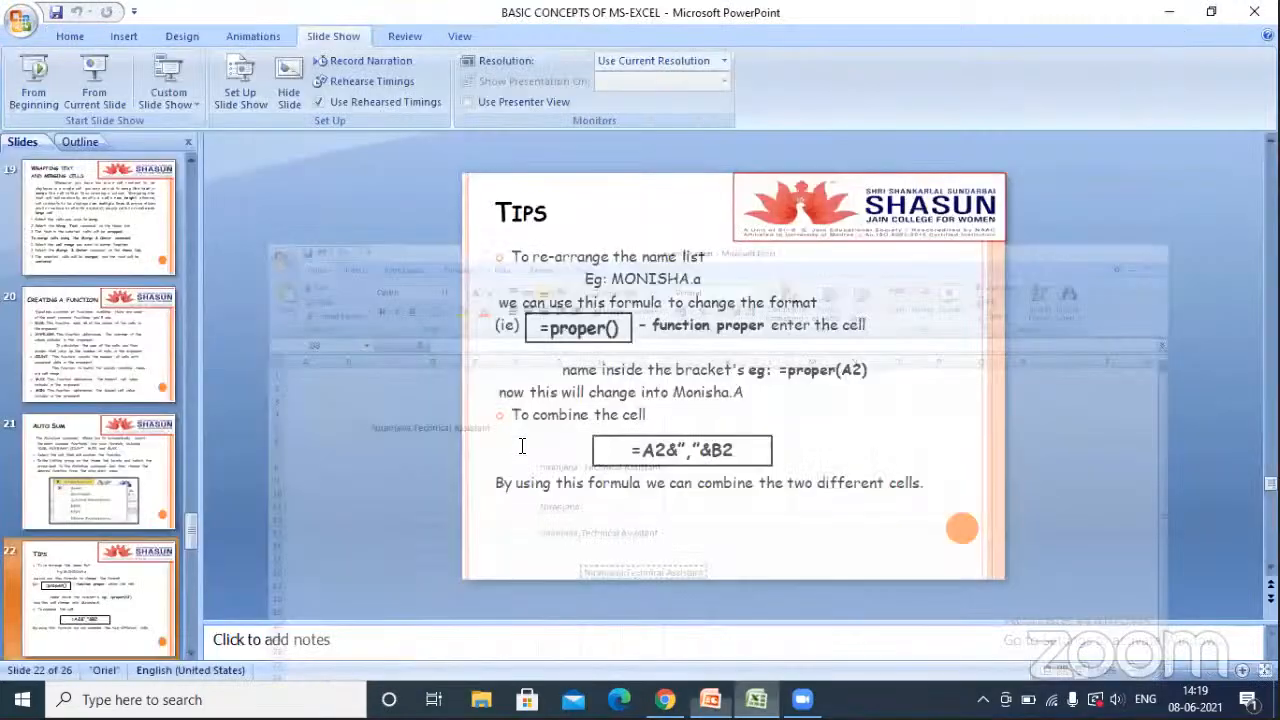
click(84, 76)
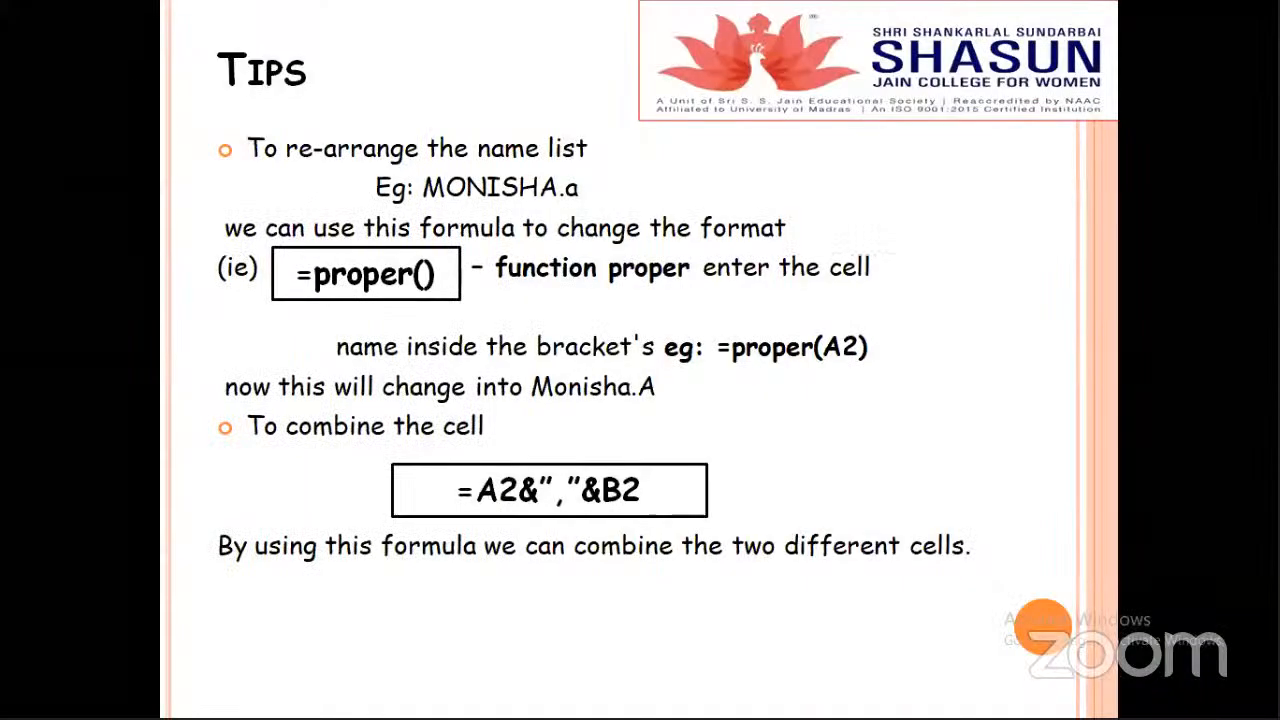
click(758, 451)
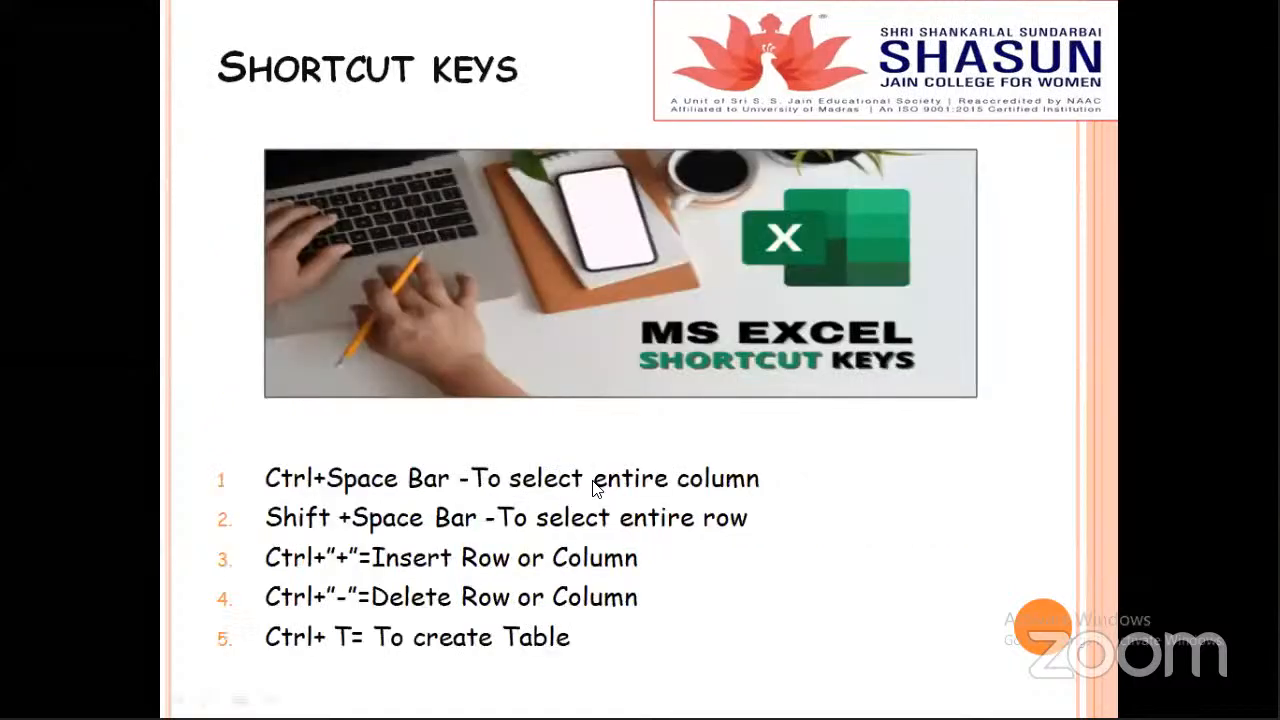
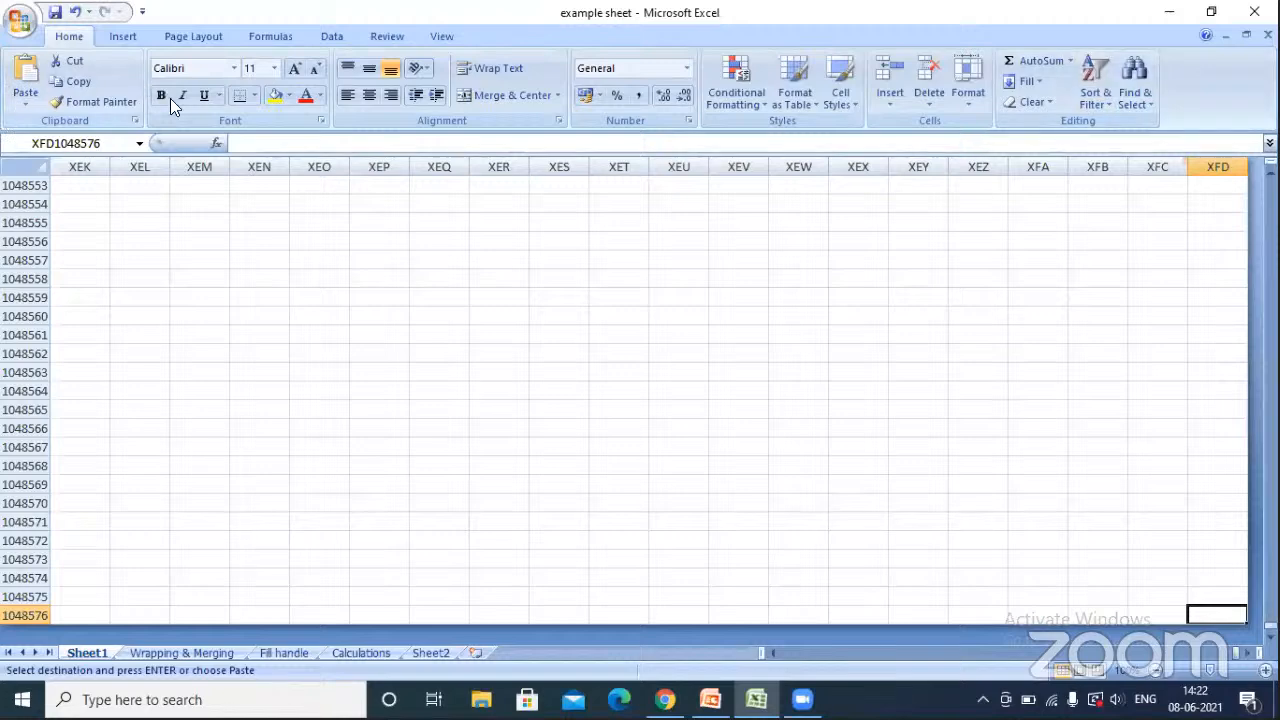
- Look over the Insert, Page Layout and Formulas command sets on the ribbon and return to the Home commands
click(120, 36)
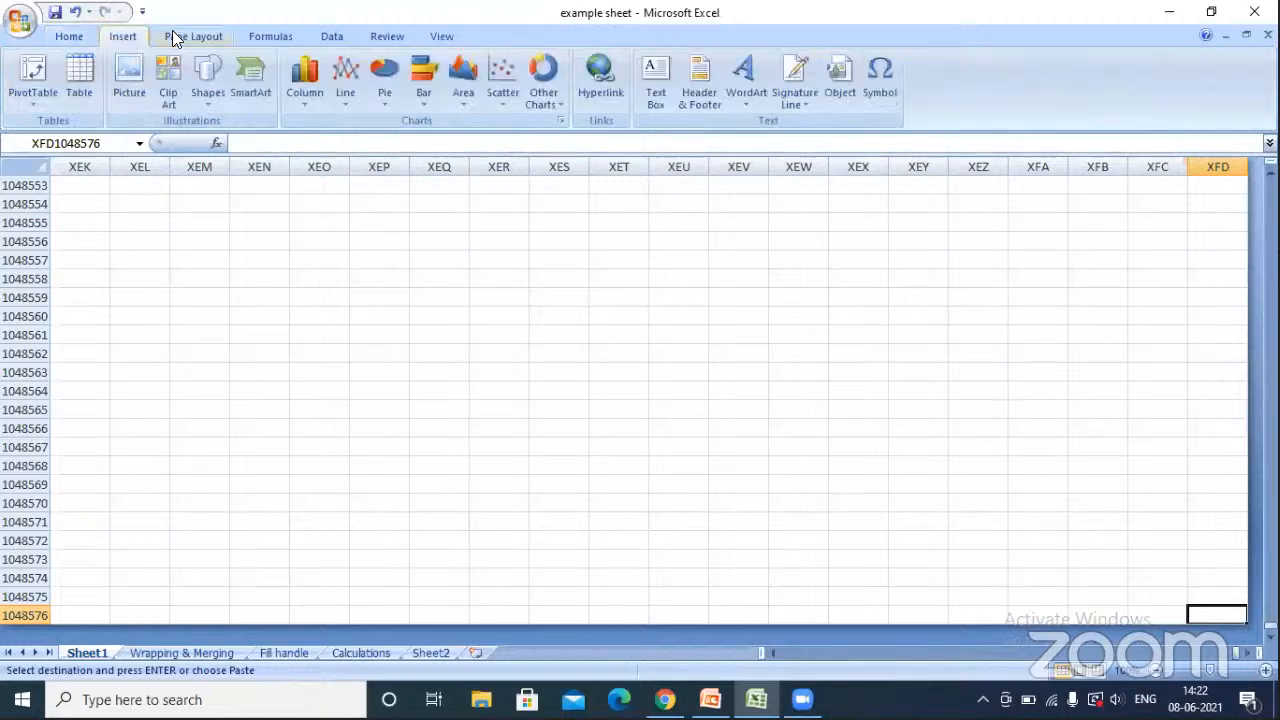
click(195, 35)
click(252, 34)
click(50, 37)
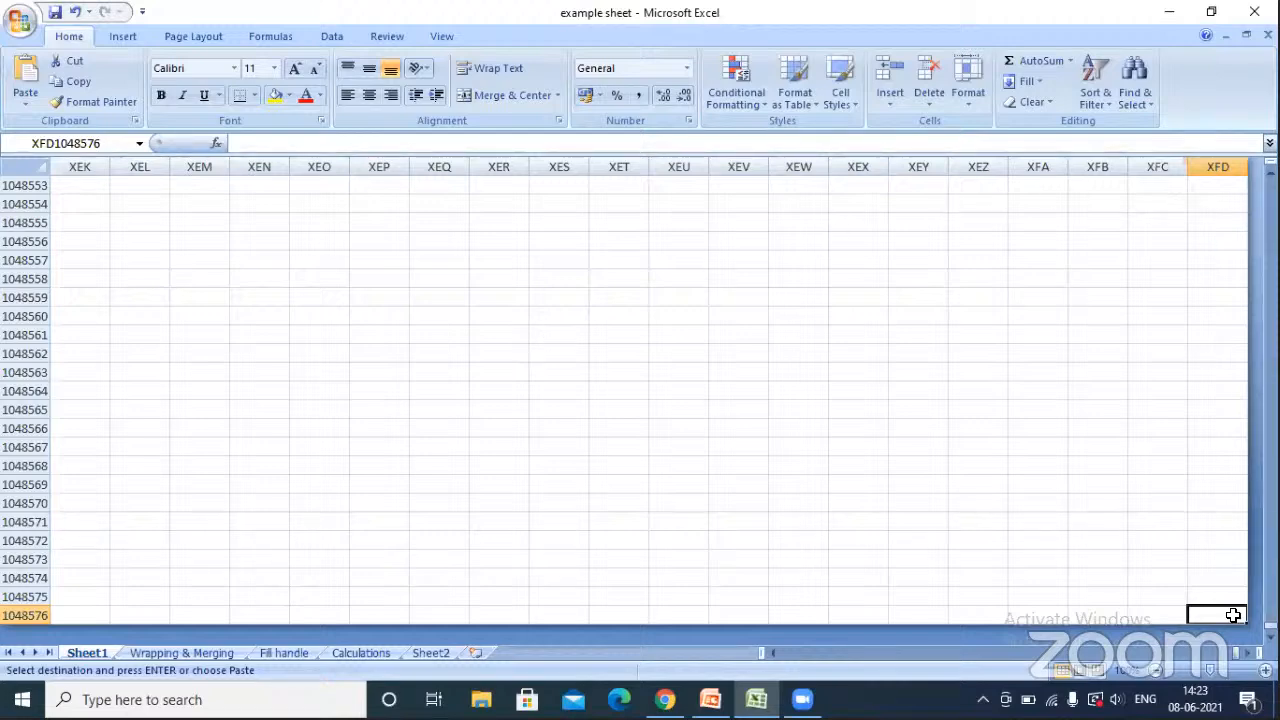
- Enlarge the zoom of Sheet1 around its last cell and reduce it partway again
click(1265, 670)
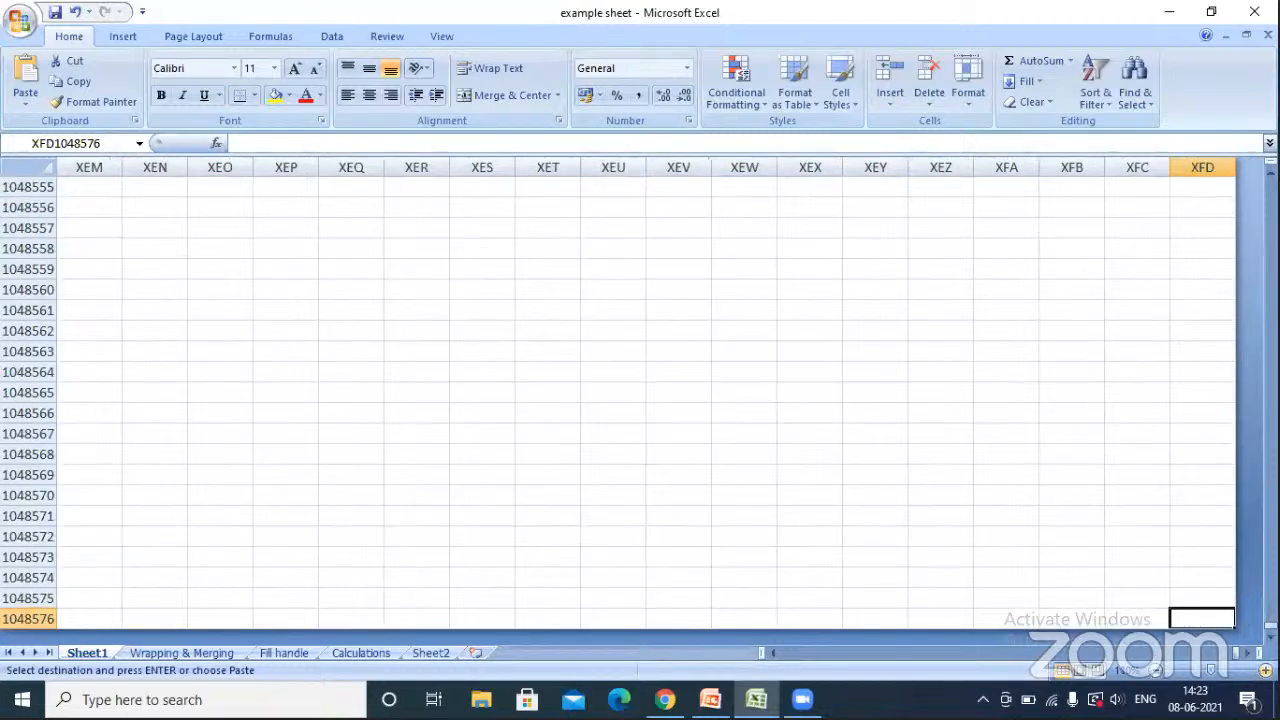
scroll(1189, 237, up, 2)
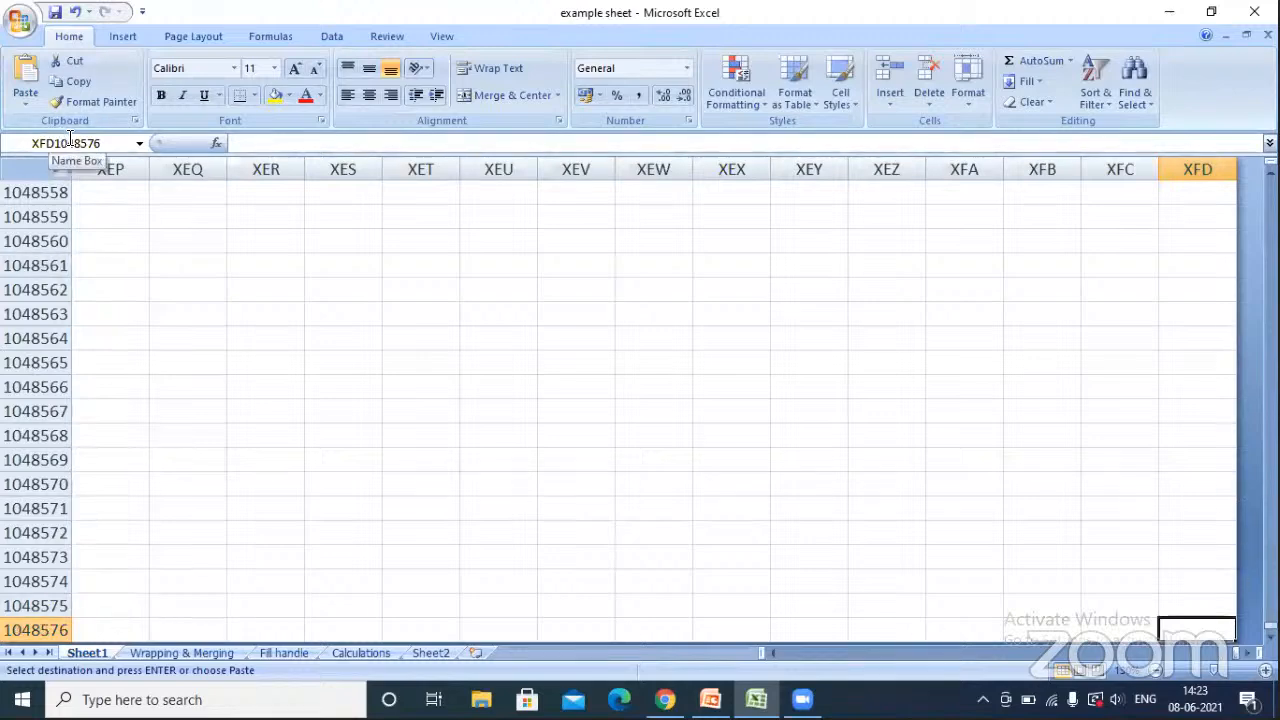
click(1158, 671)
click(1158, 674)
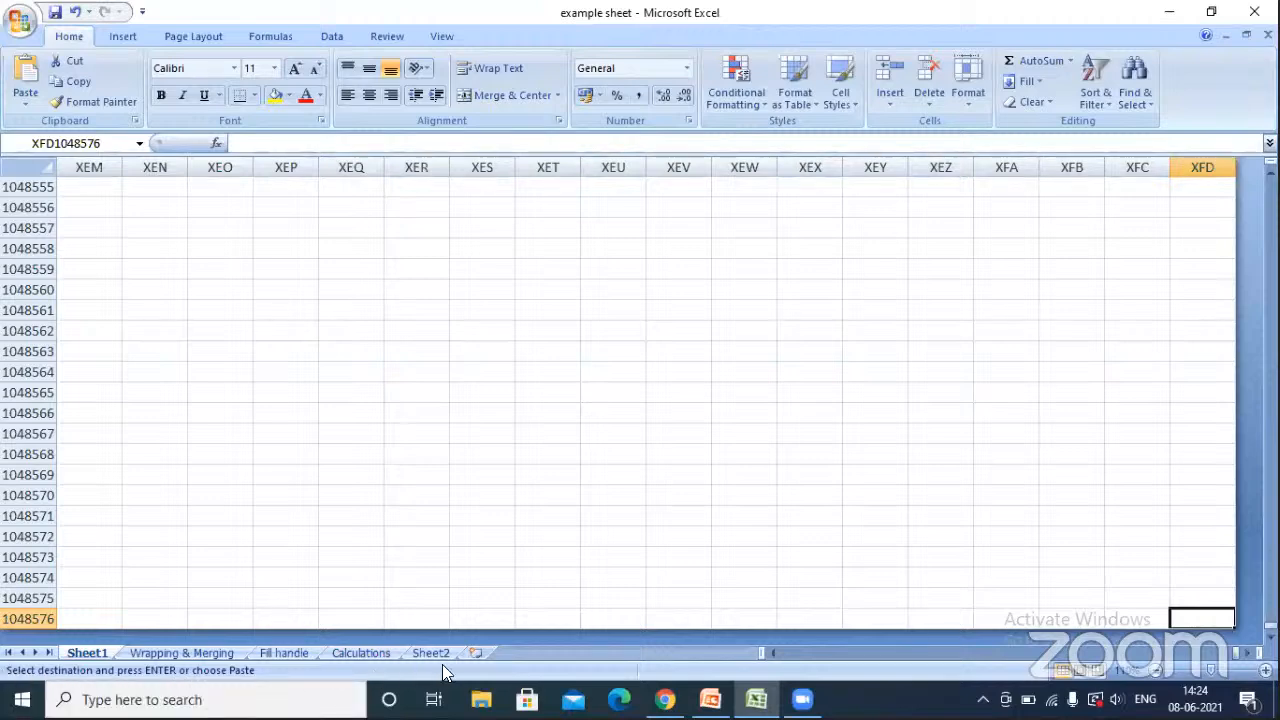
- Enter the sample text ffgellluuiyrr in cell XEN1048562 and erase it again within the cell
click(240, 494)
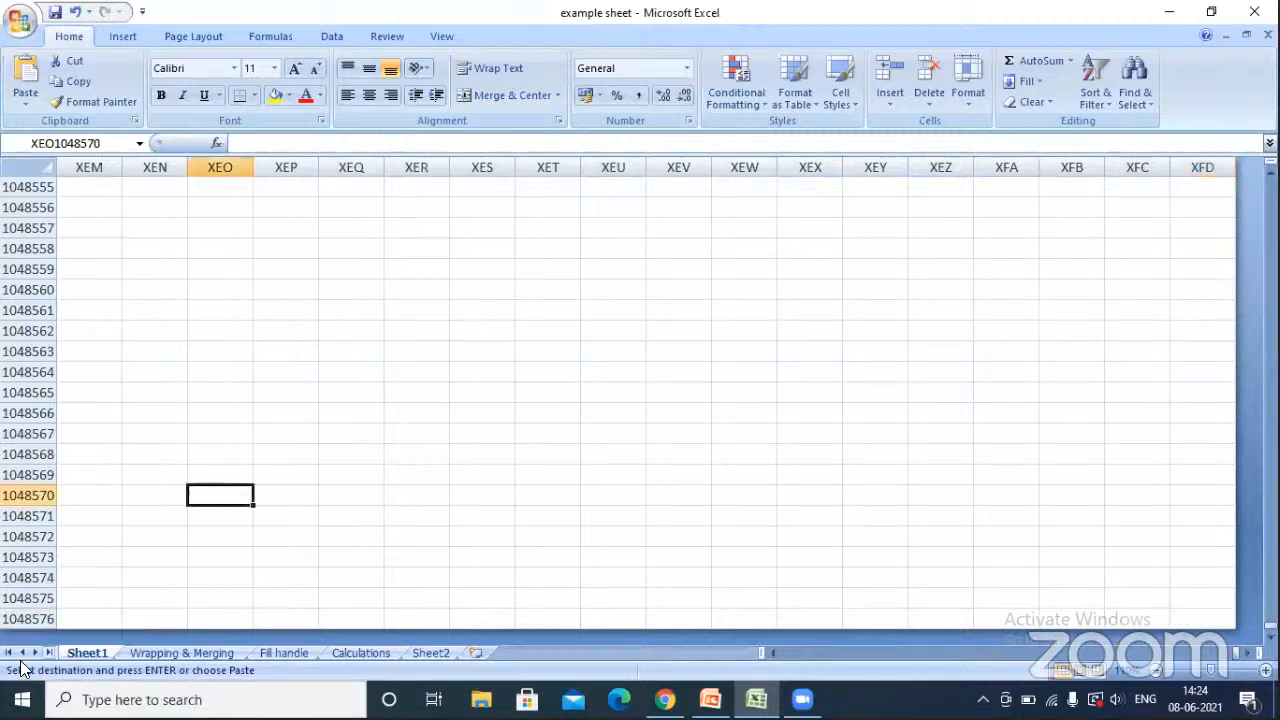
click(176, 328)
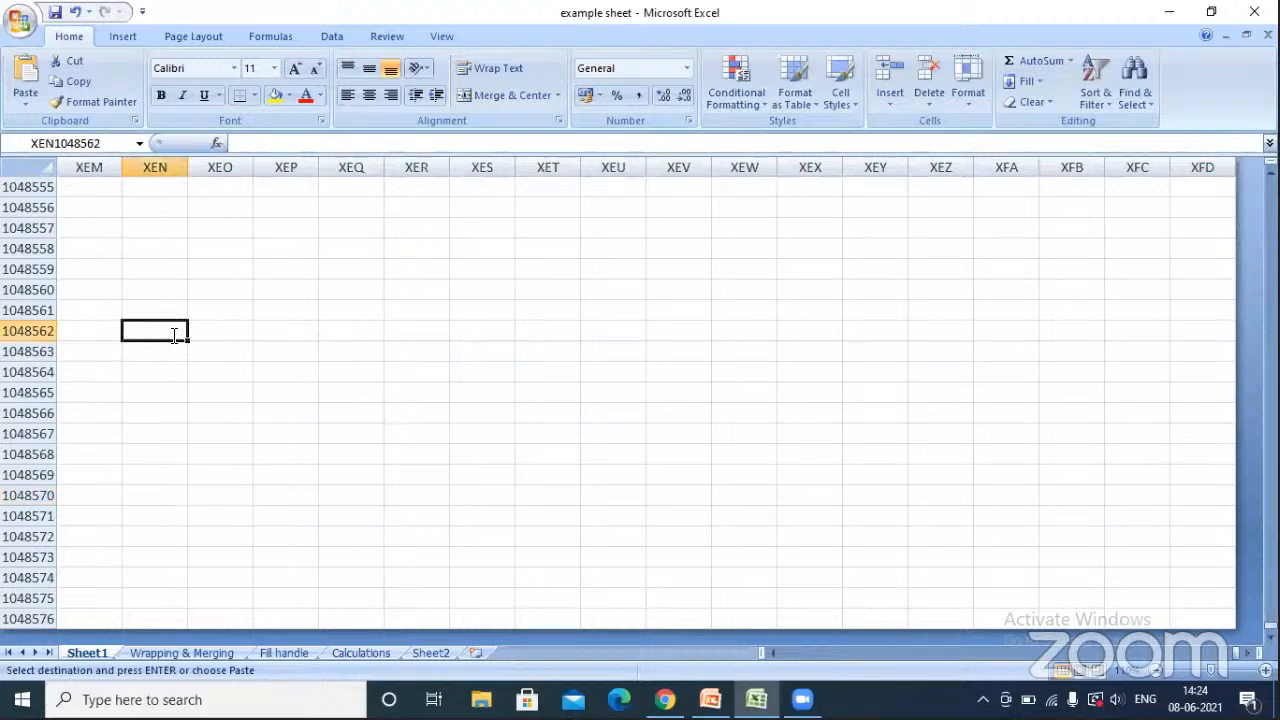
text(ffge)
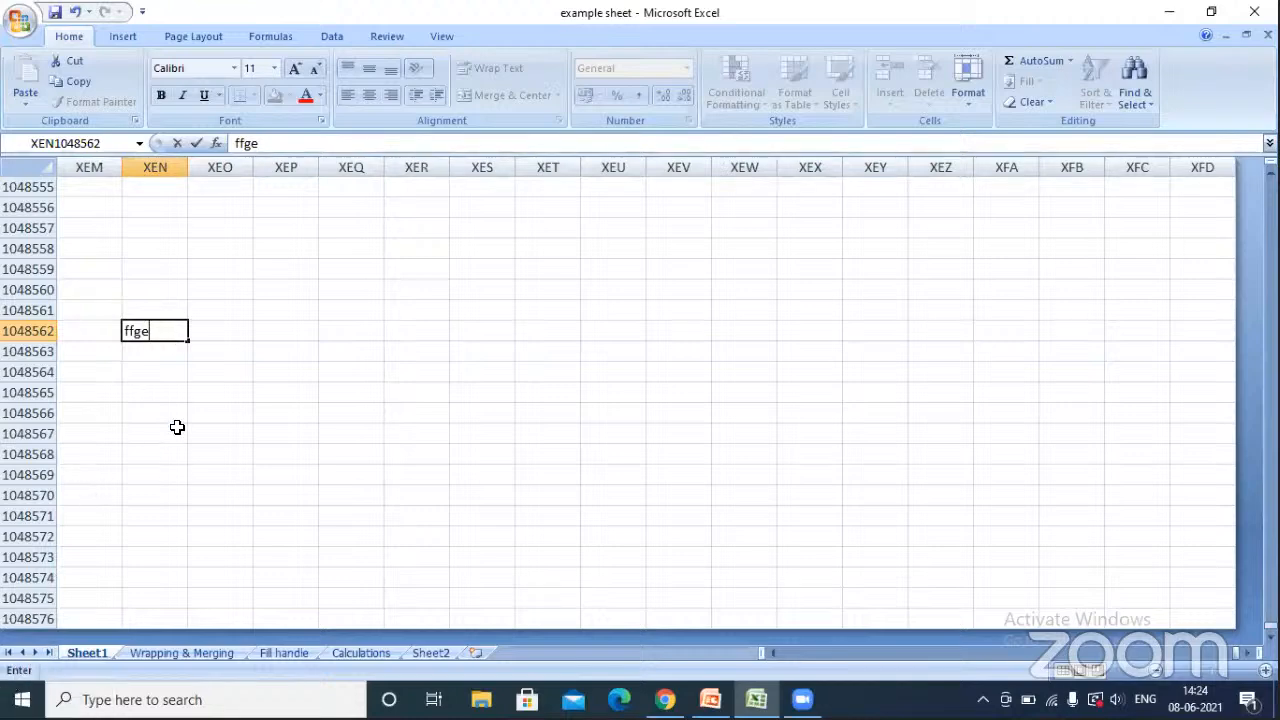
text(lllluuiyrr)
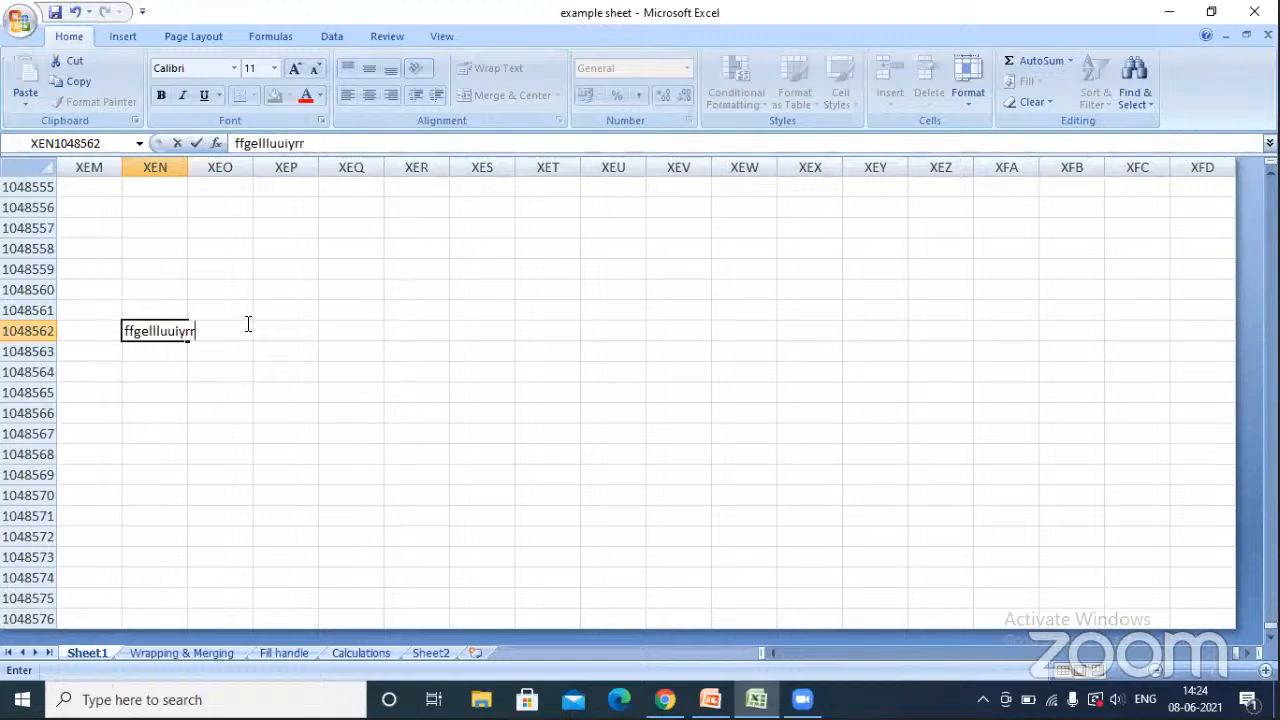
click(186, 323)
key(BackSpace)
key(BackSpace)
key(BackSpace)
key(BackSpace)
key(BackSpace)
key(BackSpace)
key(BackSpace)
key(BackSpace)
key(BackSpace)
key(BackSpace)
key(BackSpace)
key(BackSpace)
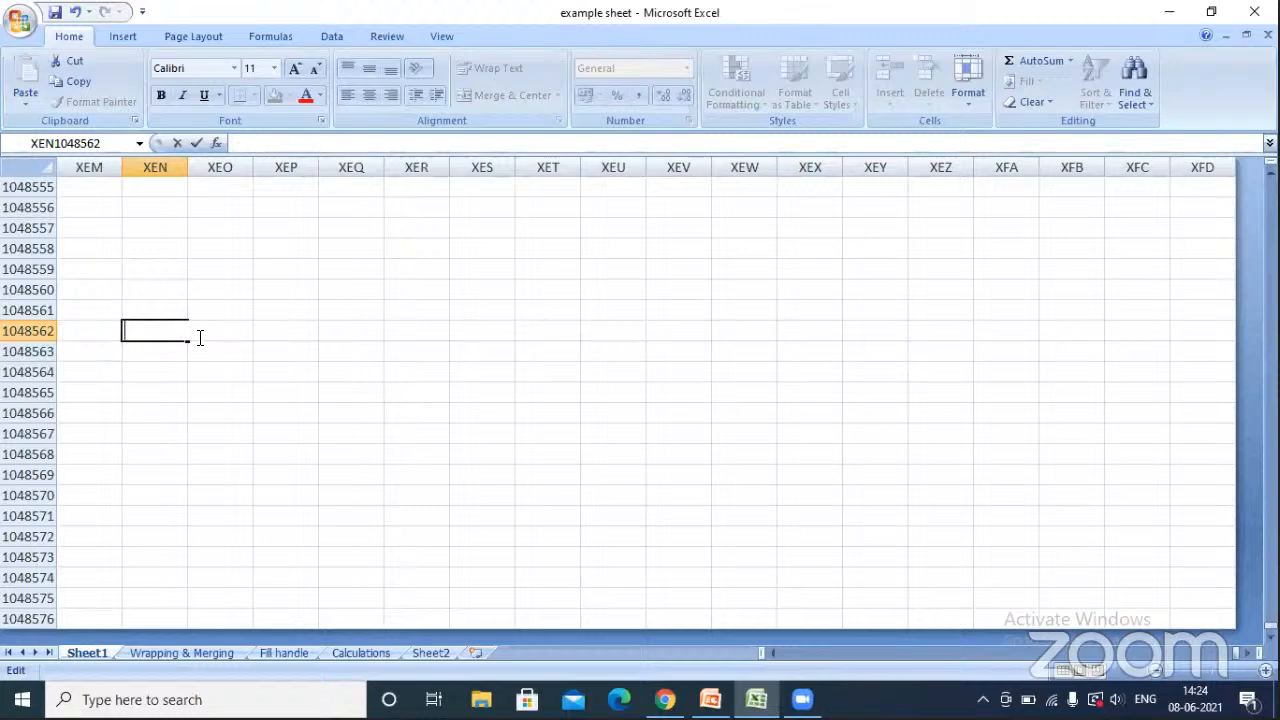
- Enter the sample text hfytfytckjuigiu in cell XEQ1048559 and reopen that cell for editing
click(355, 275)
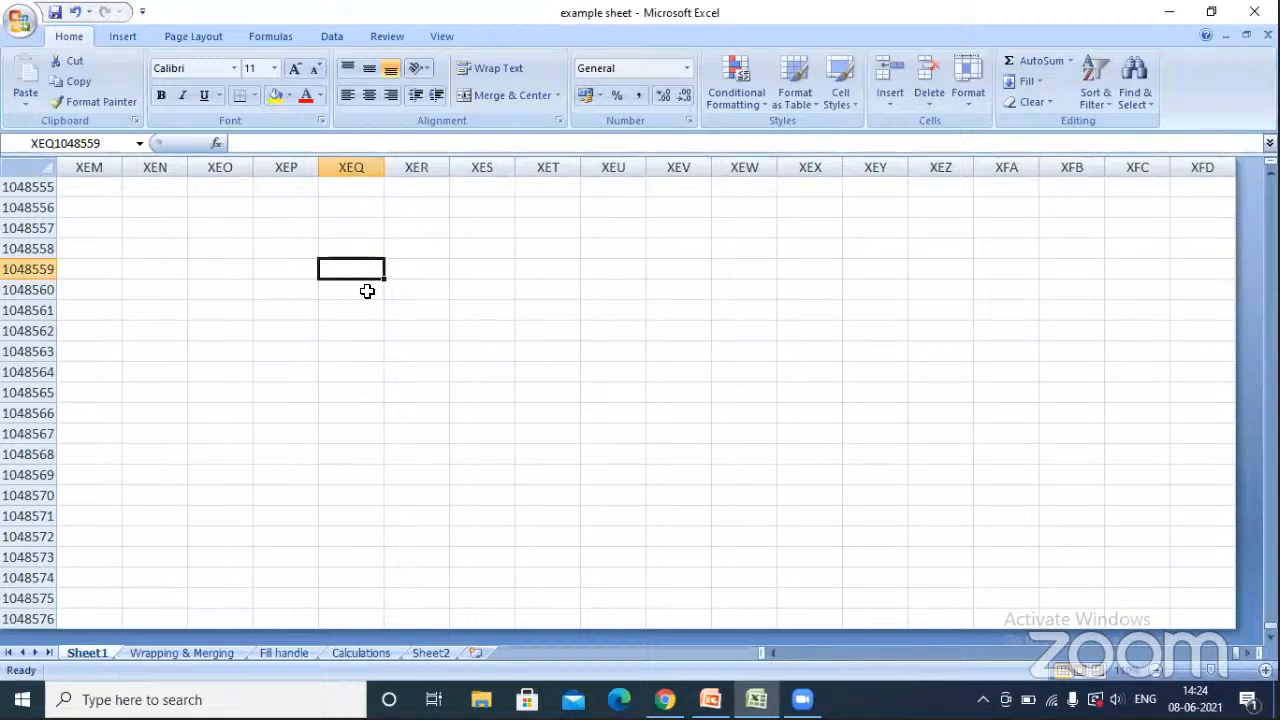
text(hfytfytc)
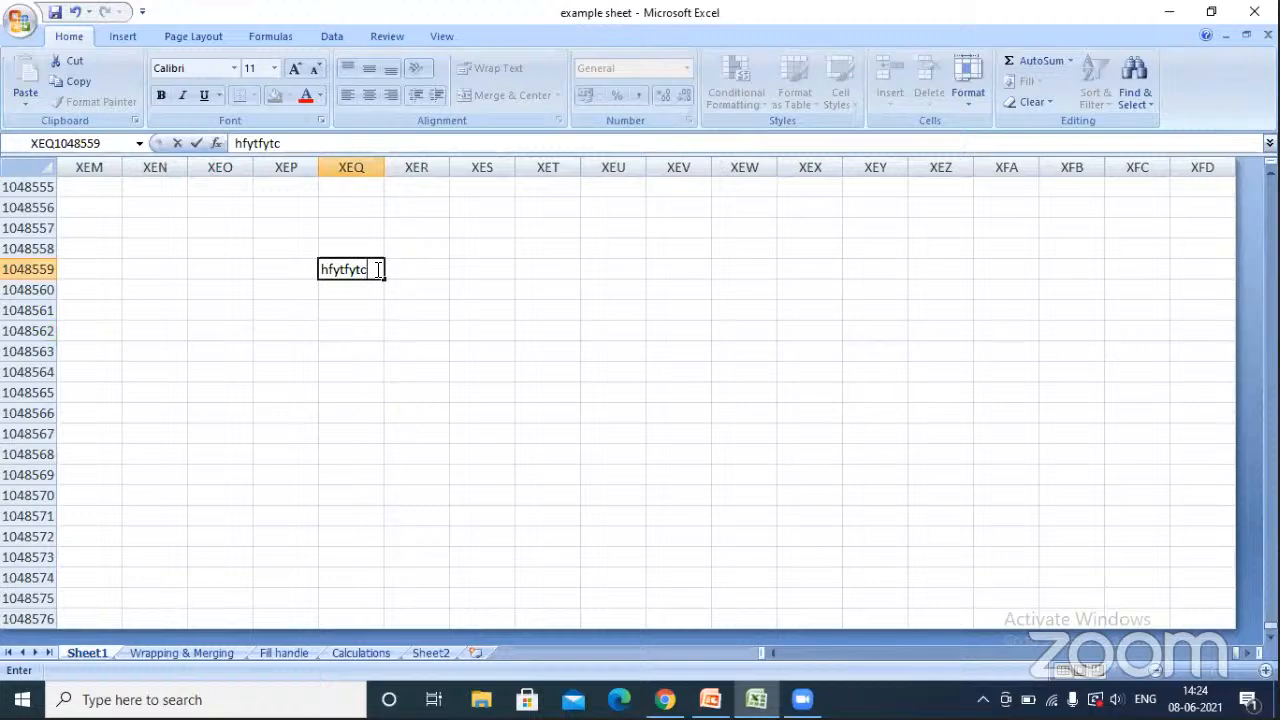
text(kjuigiu)
click(395, 314)
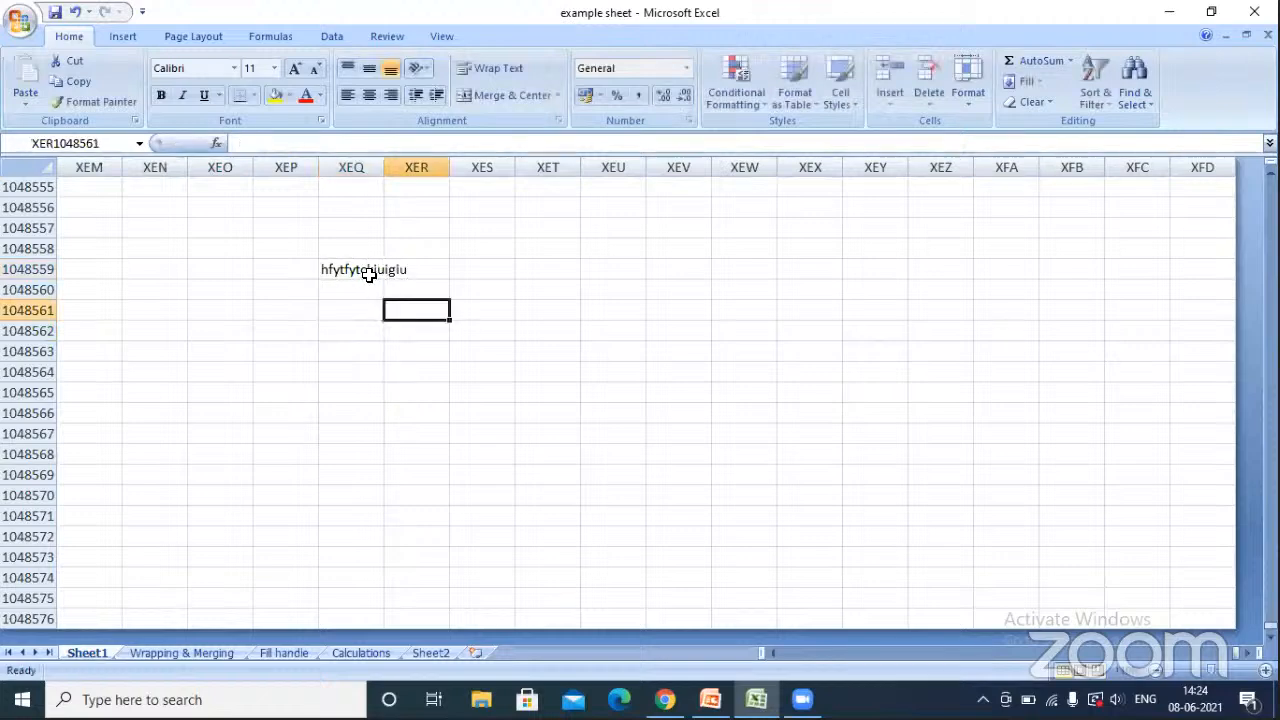
click(369, 270)
double_click(372, 268)
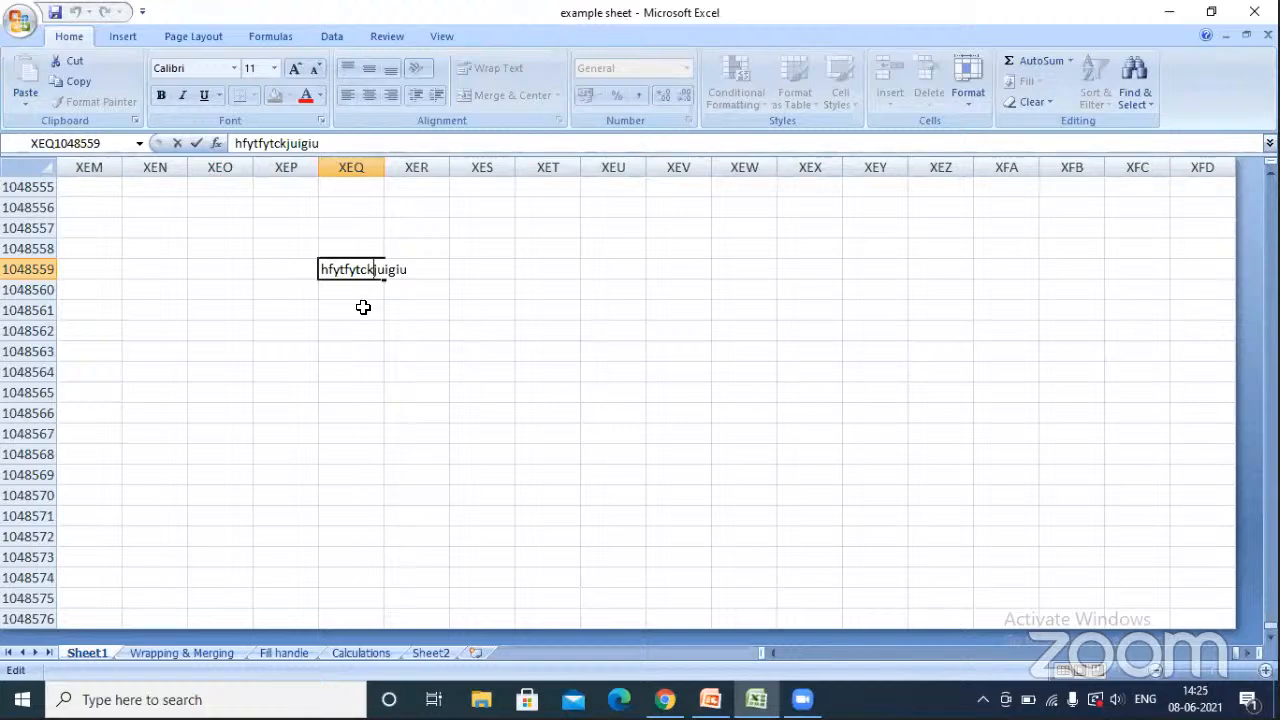
- On the Wrapping & Merging sheet, try Wrap Text instead of Merge & Center on the text in E7:F7, and restore the merge
click(190, 652)
click(311, 296)
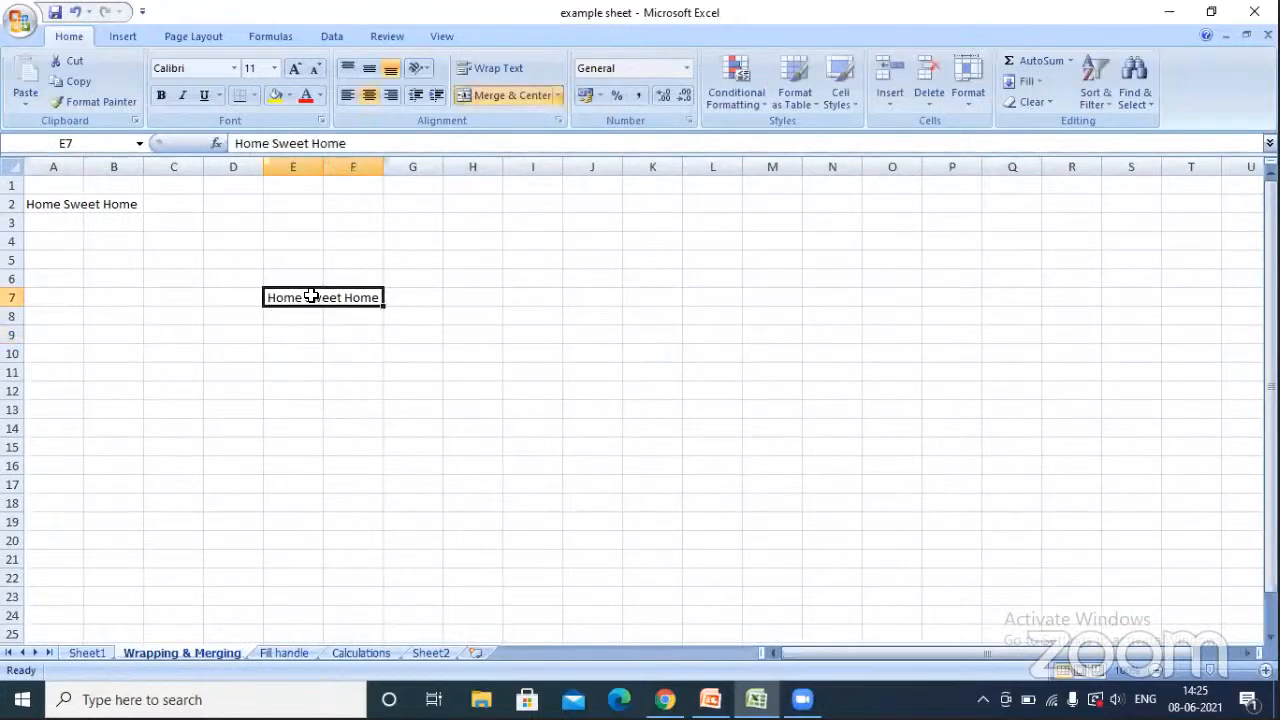
click(492, 96)
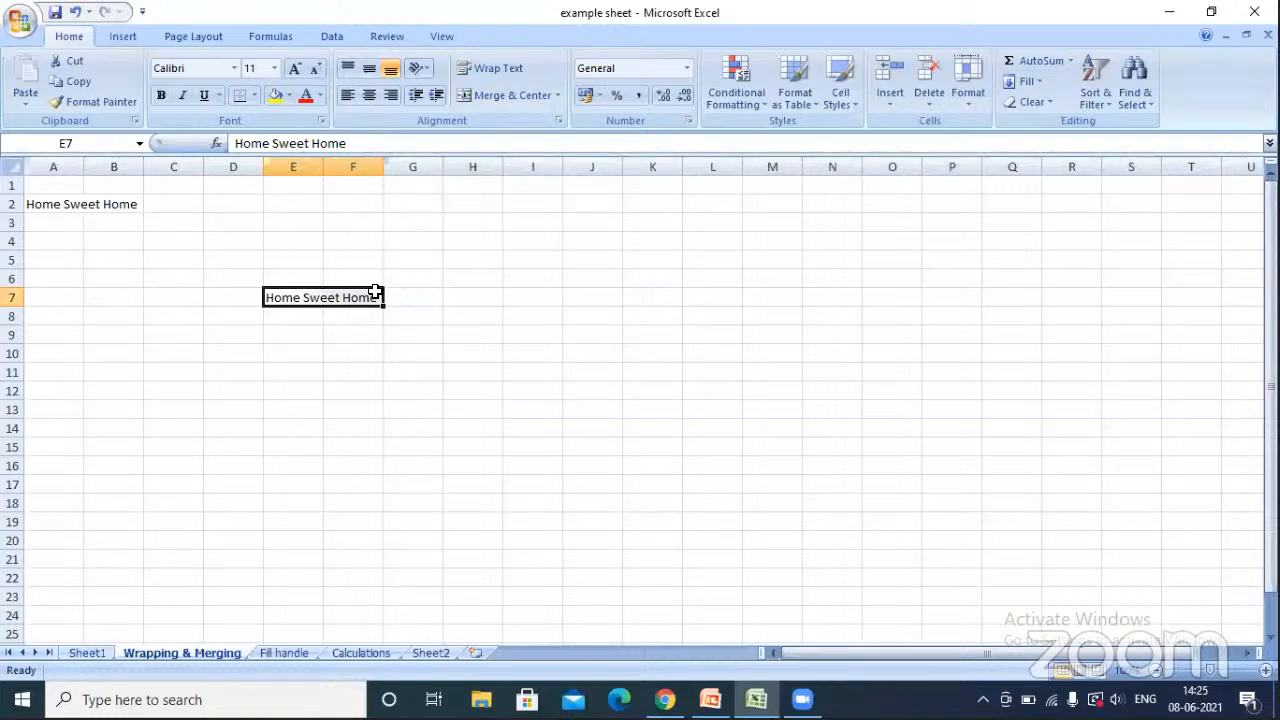
click(476, 70)
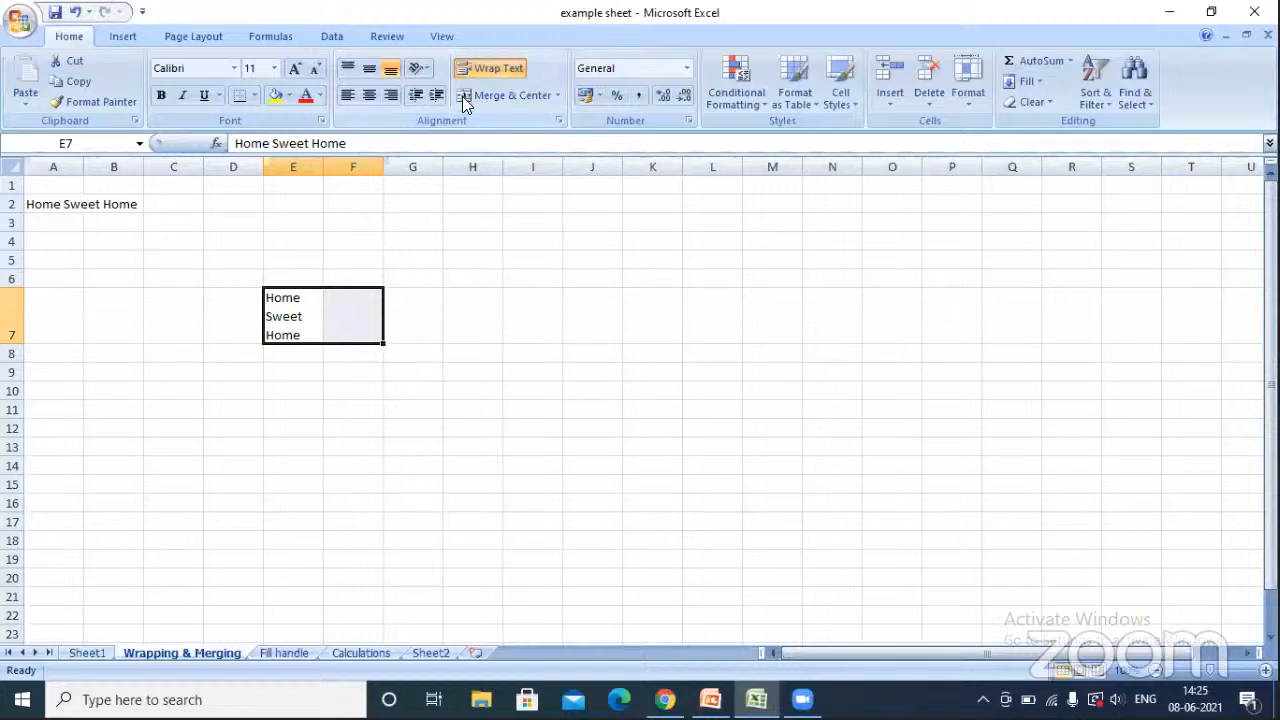
click(489, 69)
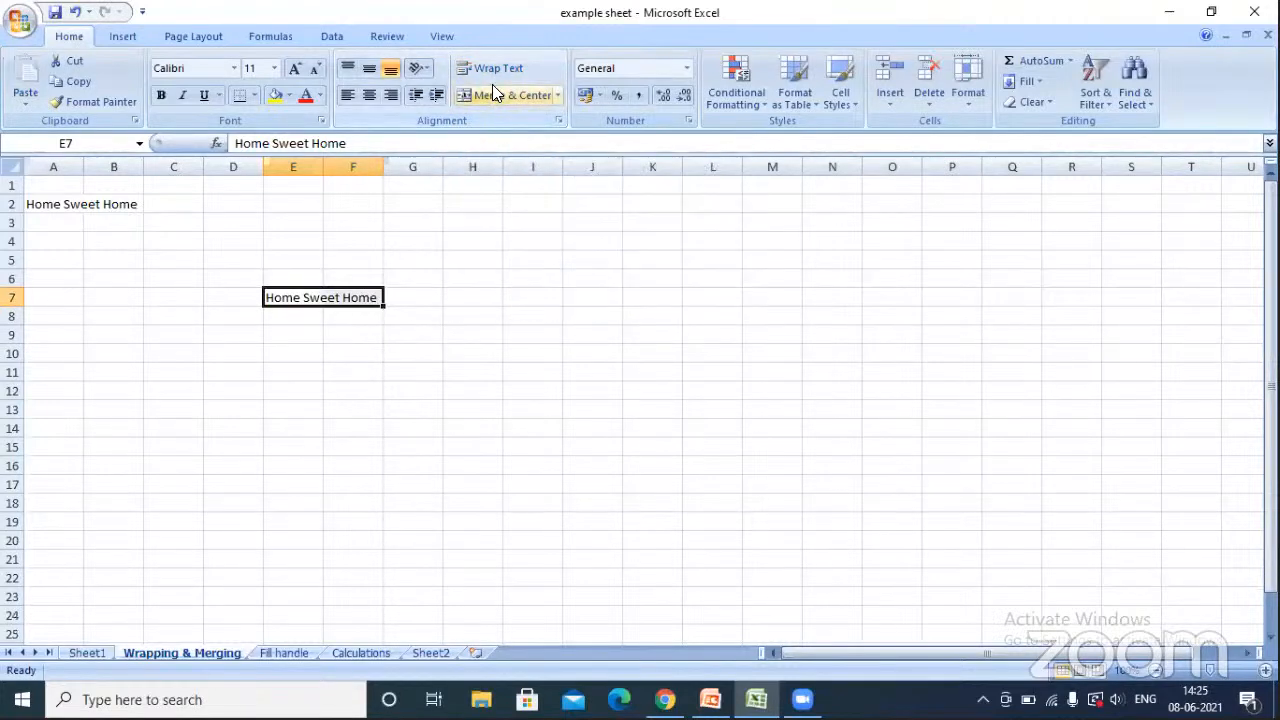
click(492, 92)
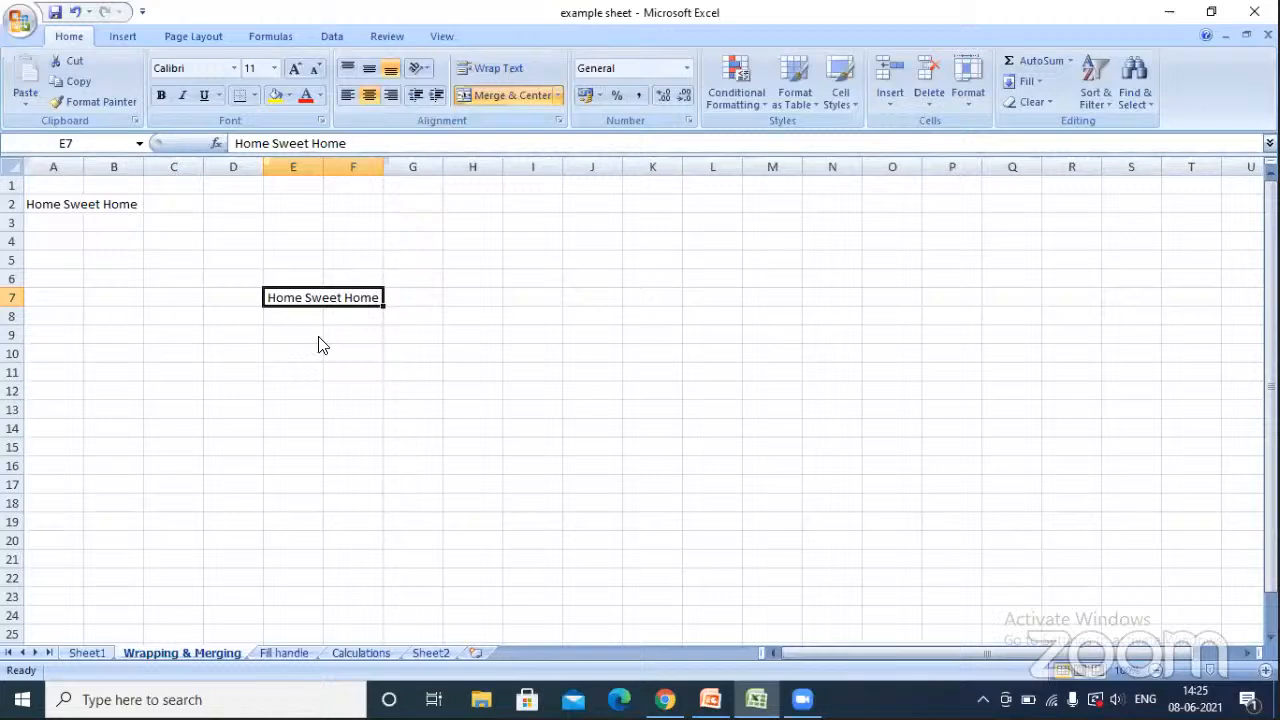
- Open the Fill handle worksheet and select various empty cells around the number in D4 to examine the selection pointer
click(290, 652)
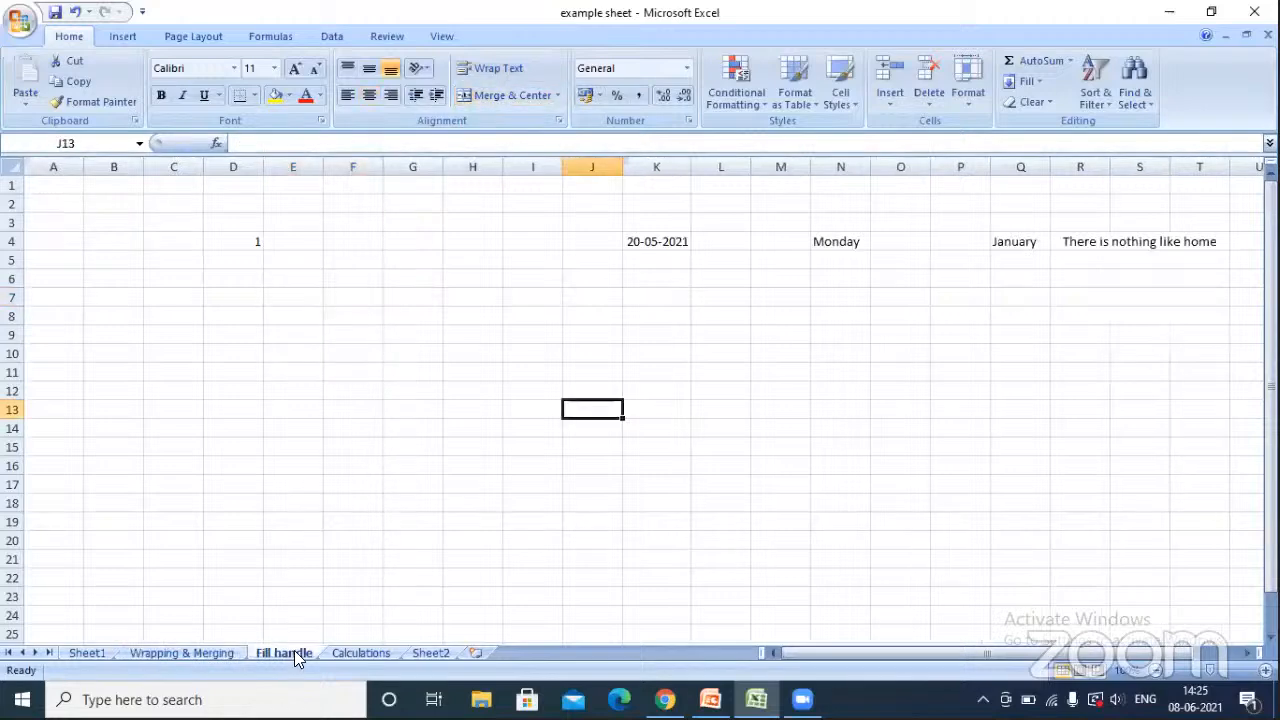
click(371, 390)
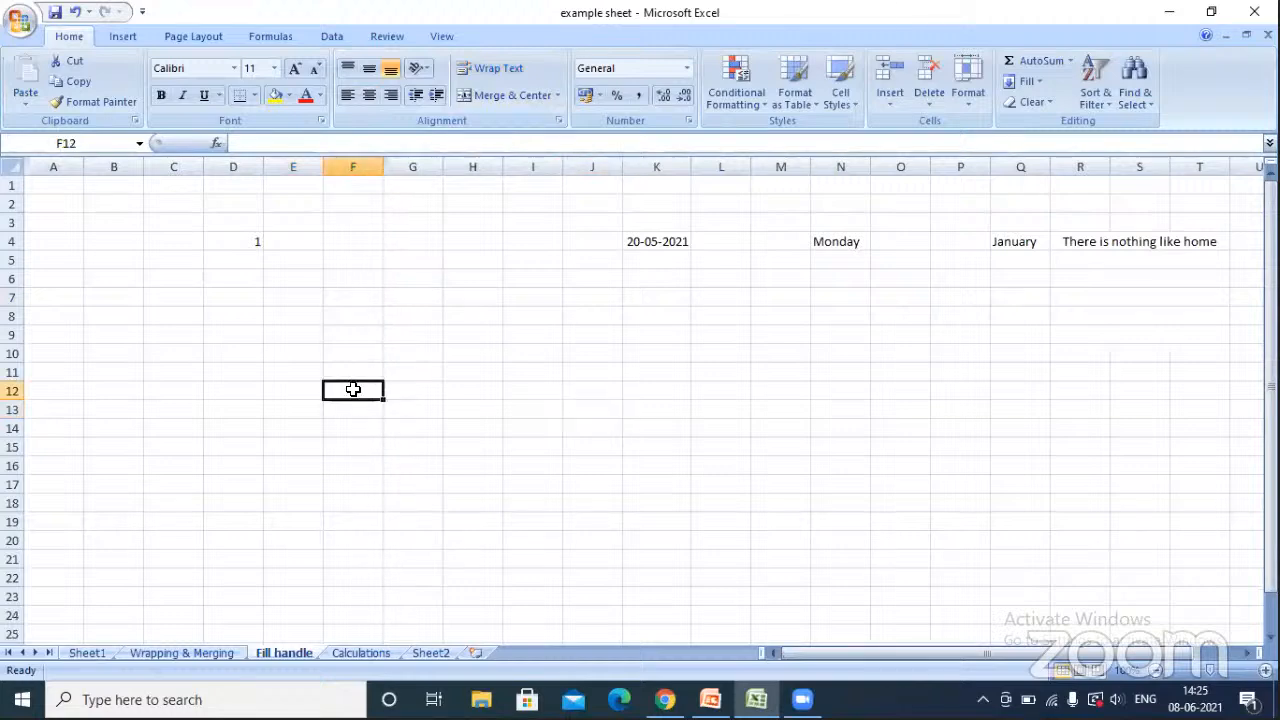
drag(352, 386, 360, 323)
click(411, 329)
click(309, 261)
click(406, 243)
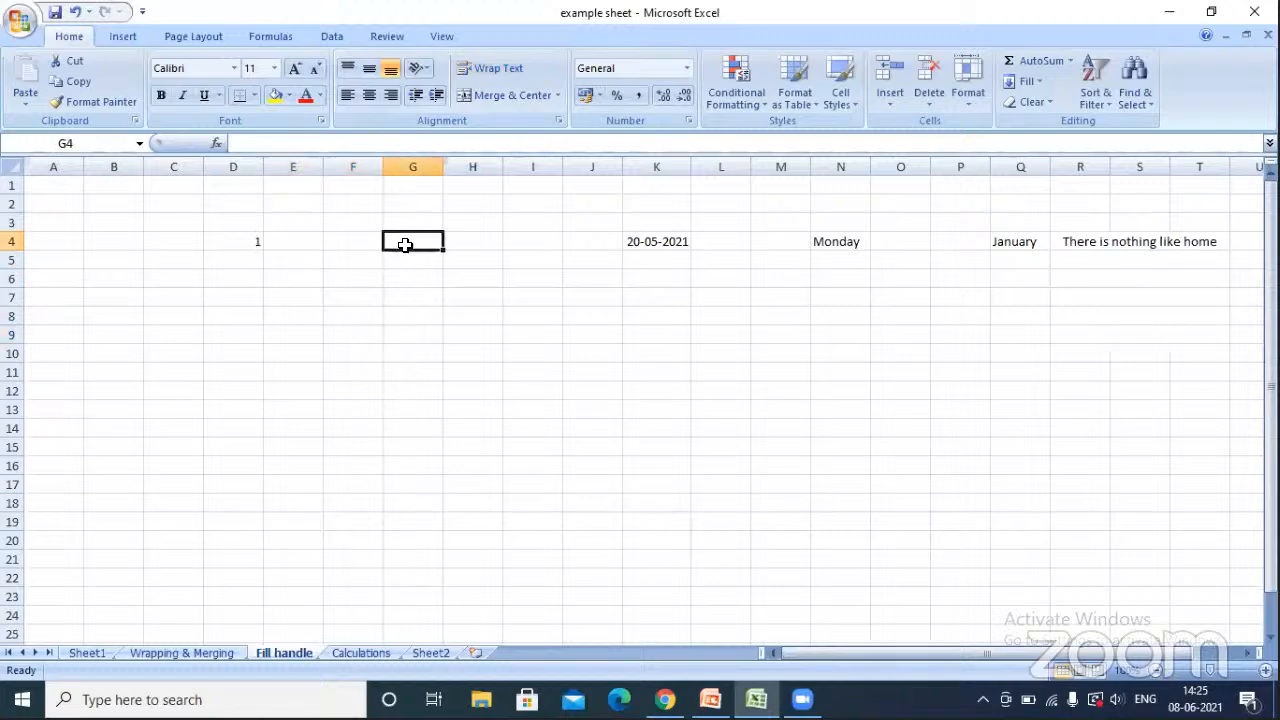
click(343, 318)
click(340, 243)
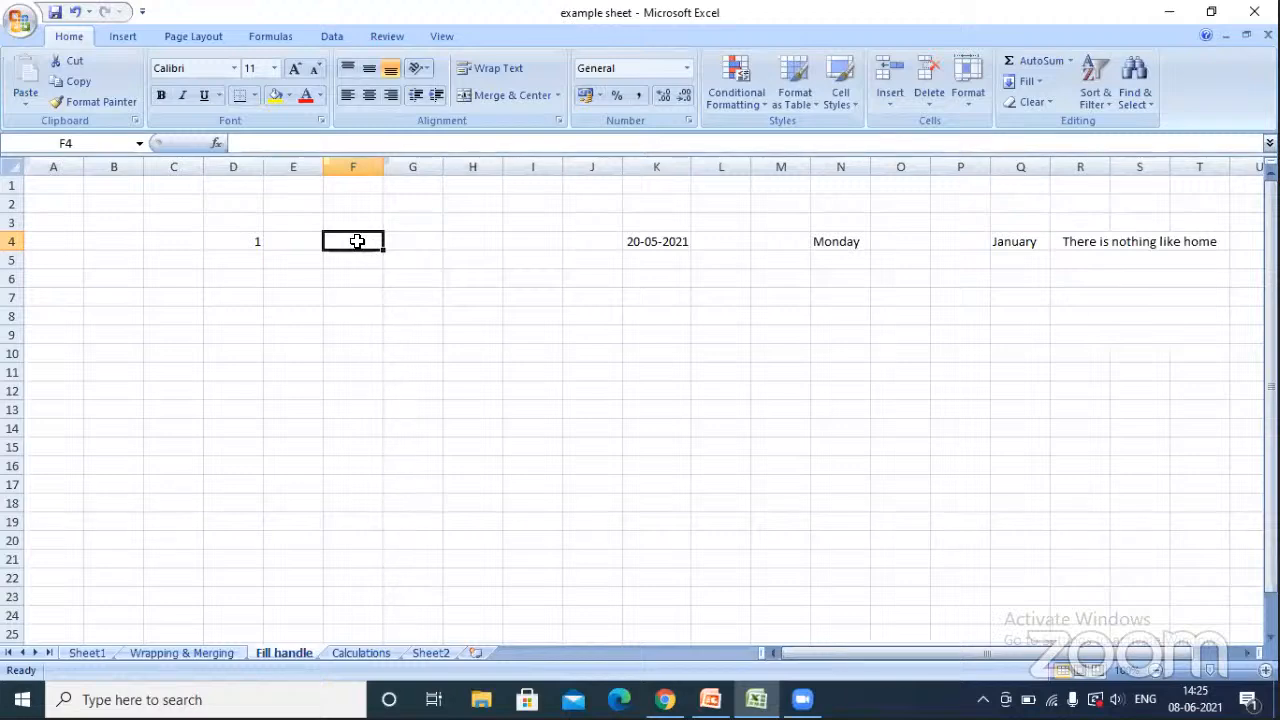
click(315, 283)
click(434, 284)
click(389, 215)
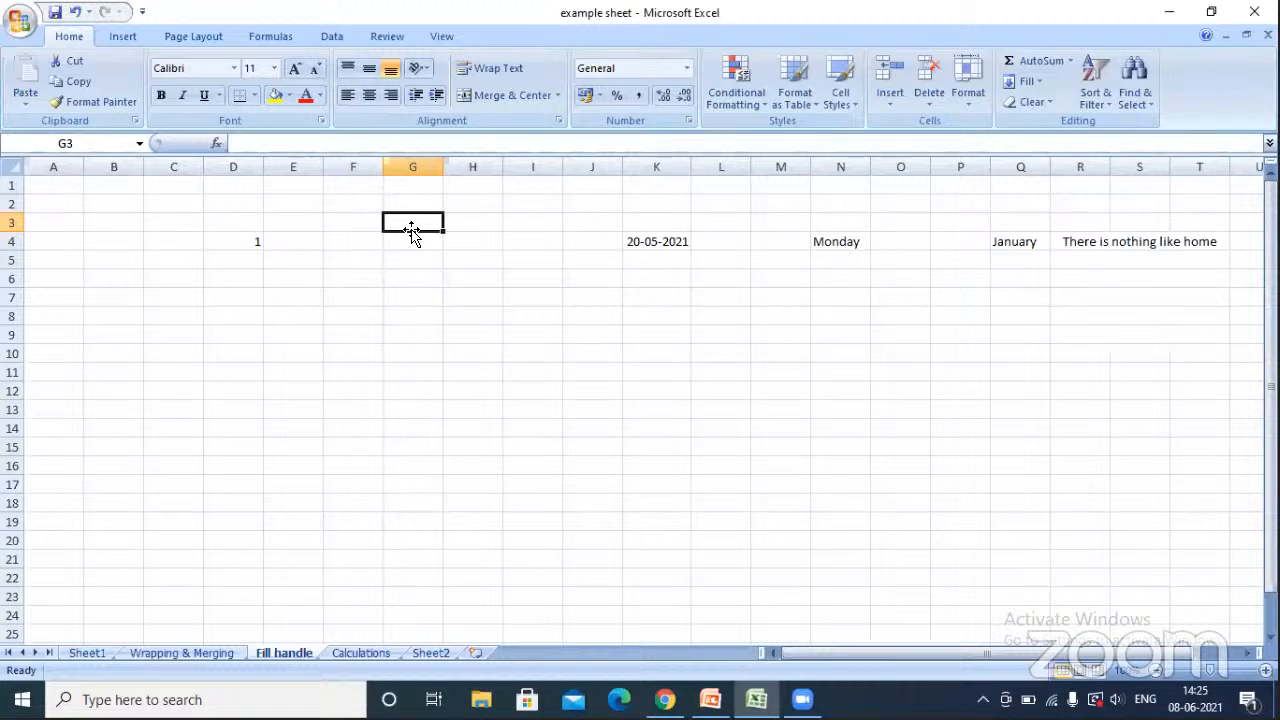
- Try moving the empty cell G3 to B6 and on to E7, and extend E7 down to row 16 with the fill handle
drag(412, 232, 138, 286)
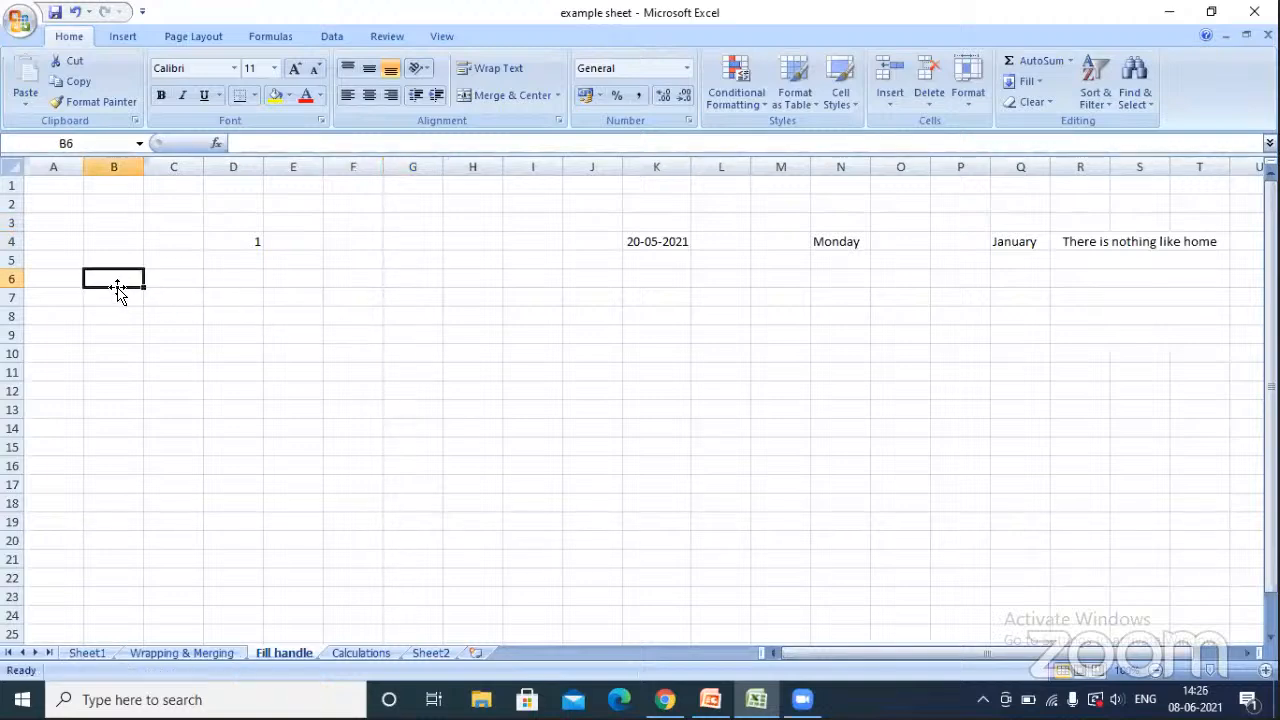
drag(117, 289, 286, 300)
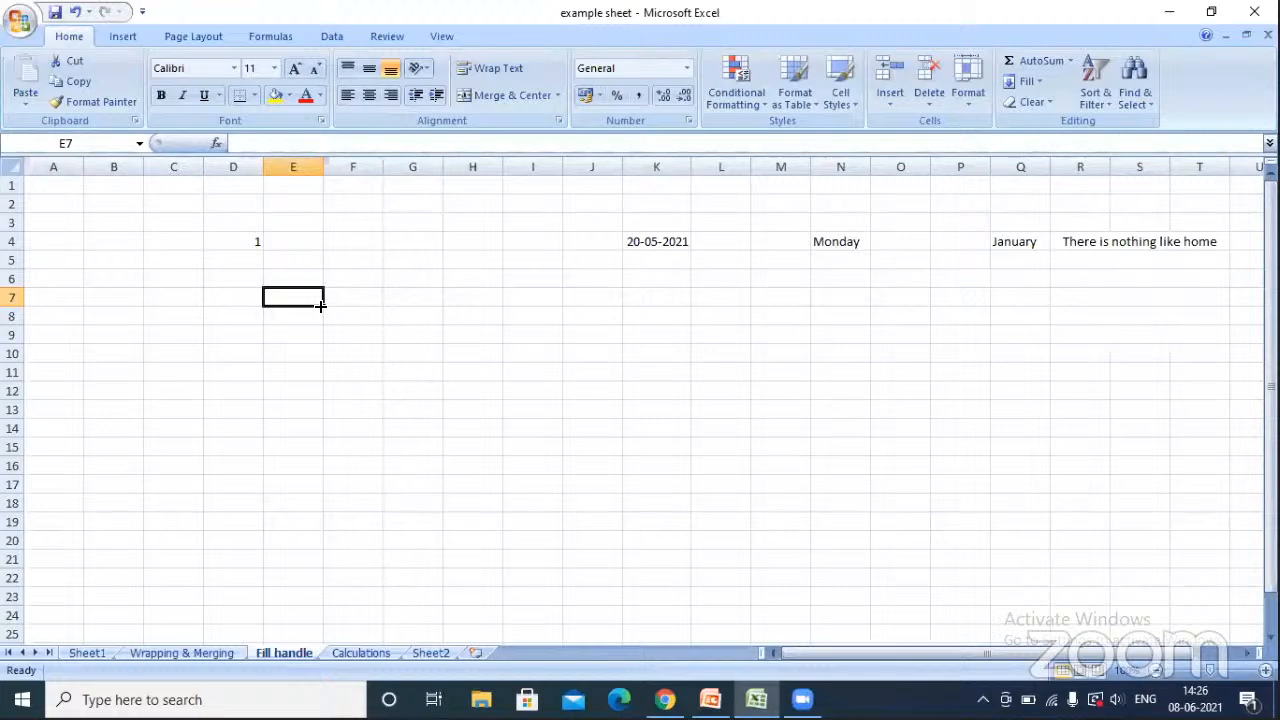
drag(323, 306, 338, 478)
click(348, 293)
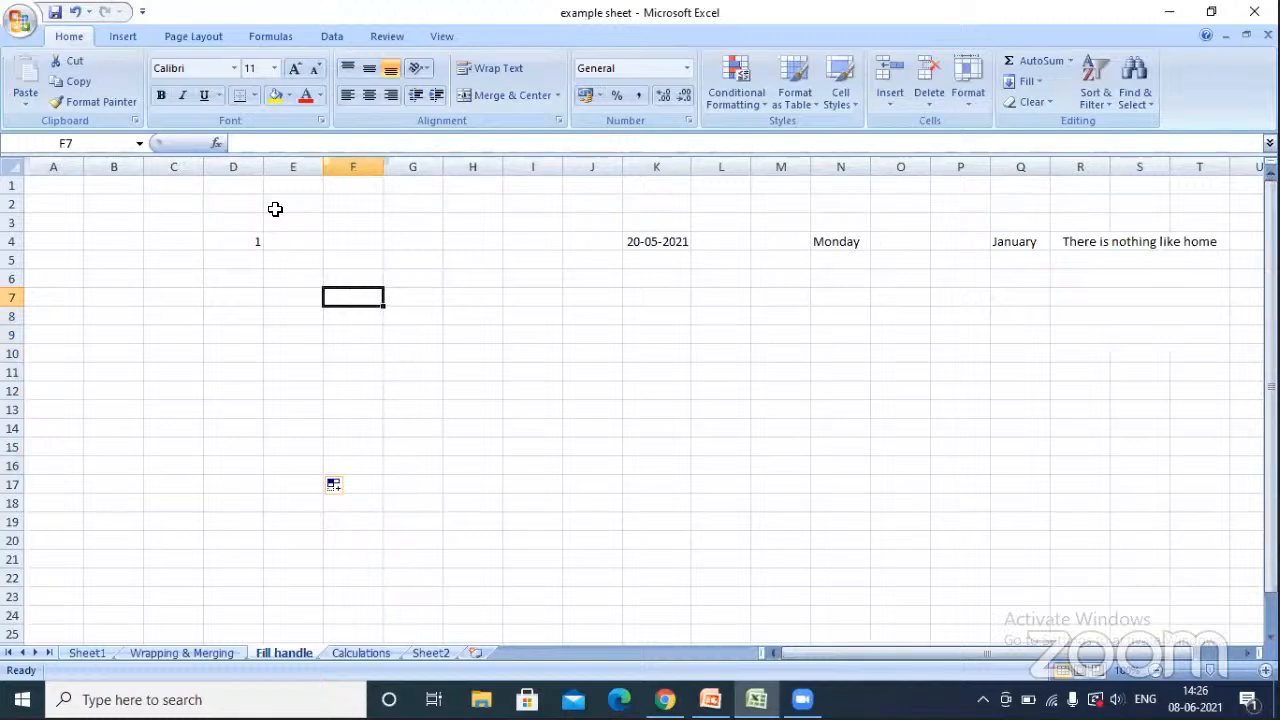
- Enter 1 in cell E4 and copy it down to E12 with the fill handle
click(229, 235)
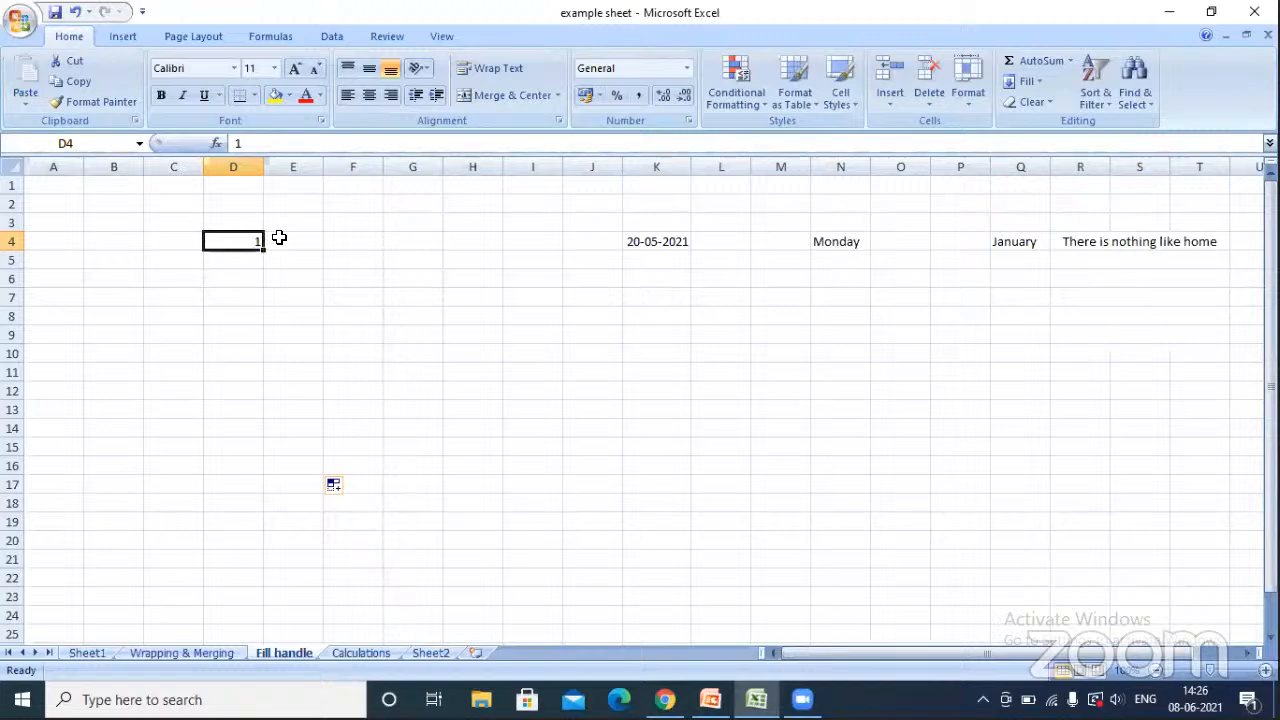
click(312, 244)
text(1)
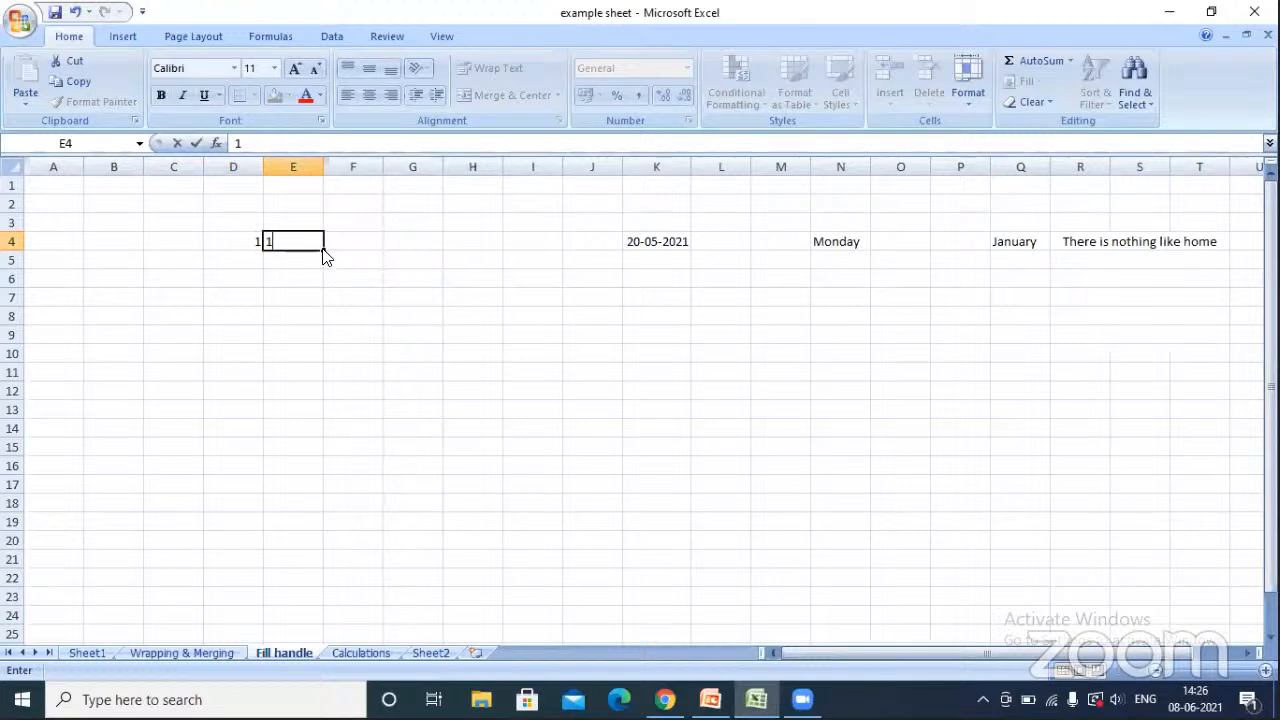
drag(323, 252, 318, 400)
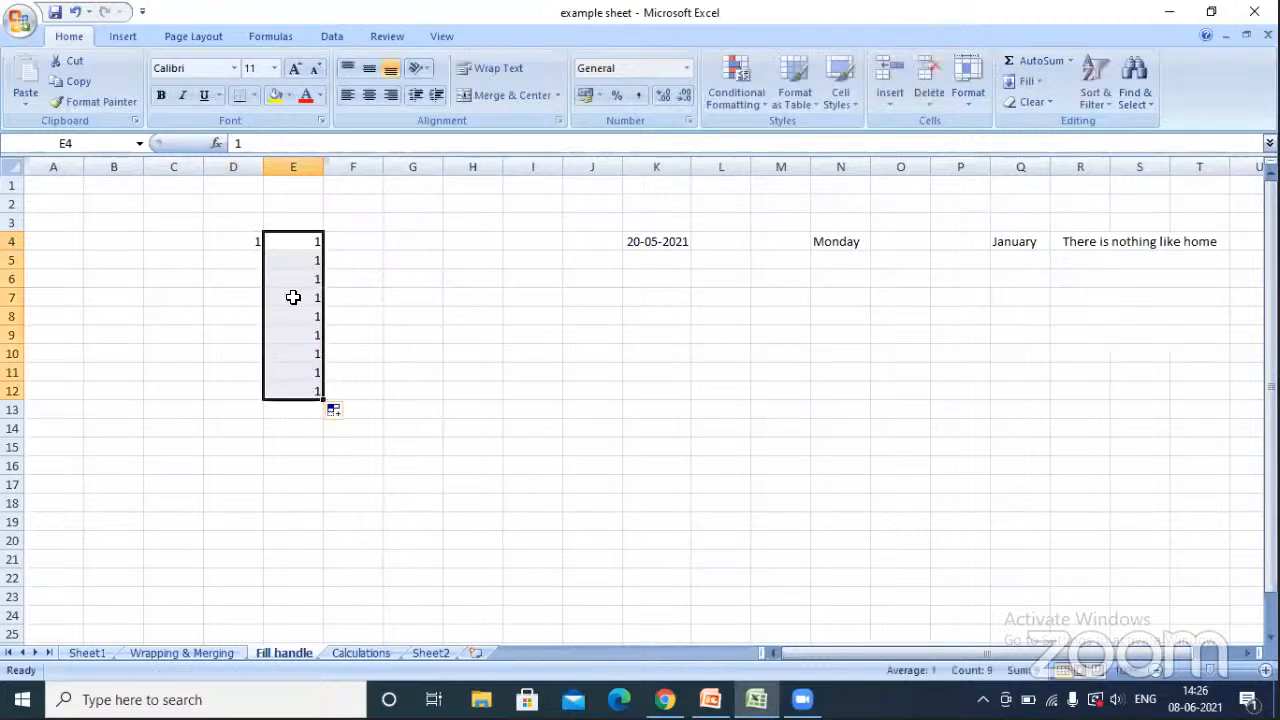
- Fill the 1 in cell D4 down to D14 and across to G4 with the fill handle
click(242, 240)
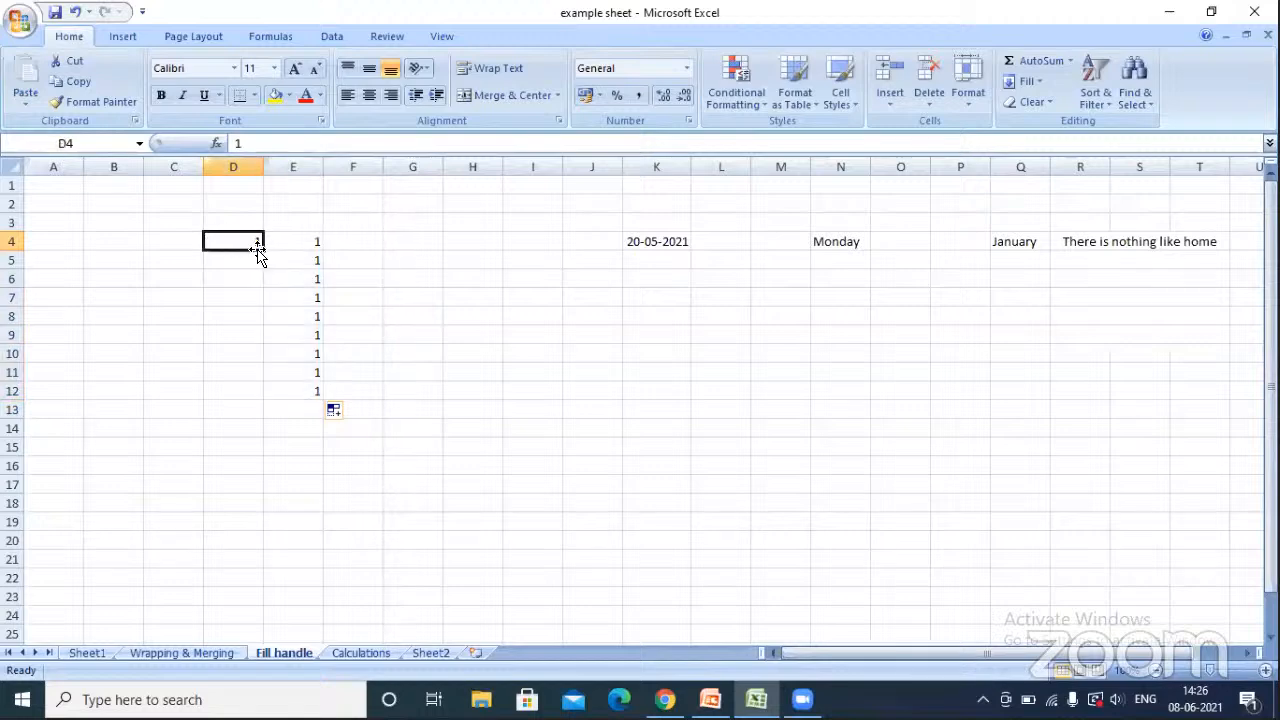
drag(263, 250, 257, 437)
click(248, 238)
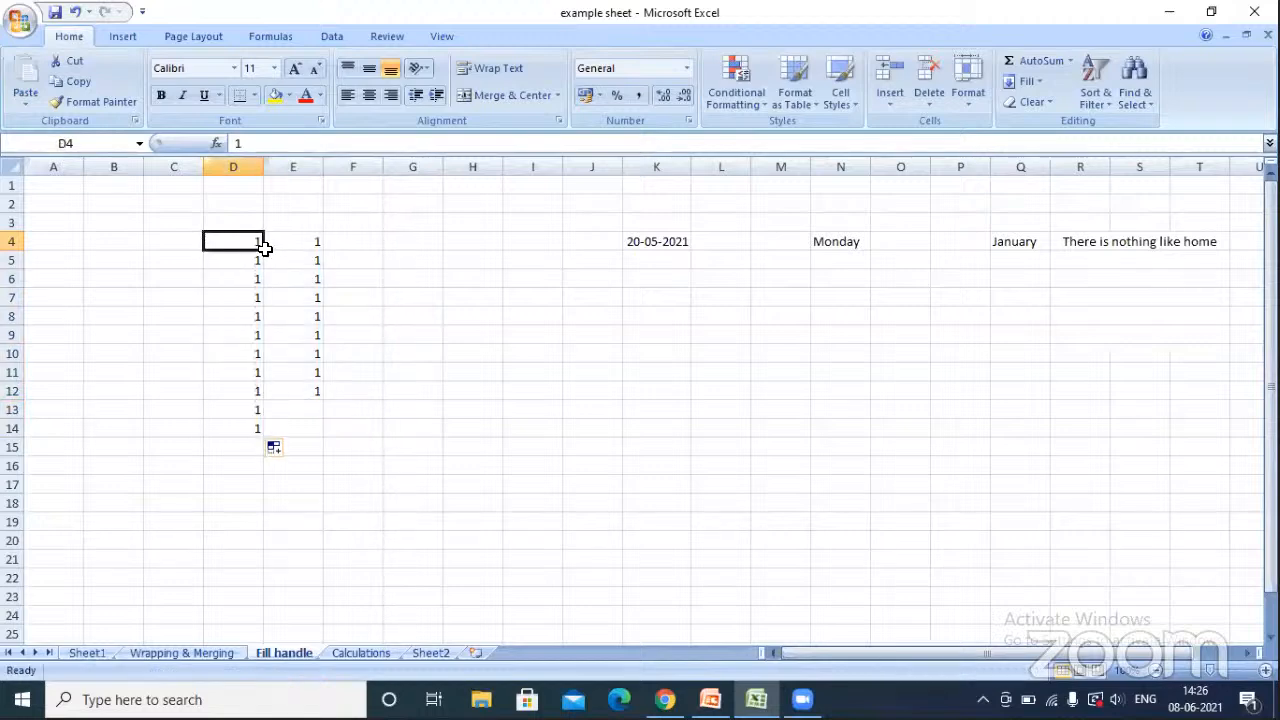
drag(268, 251, 438, 252)
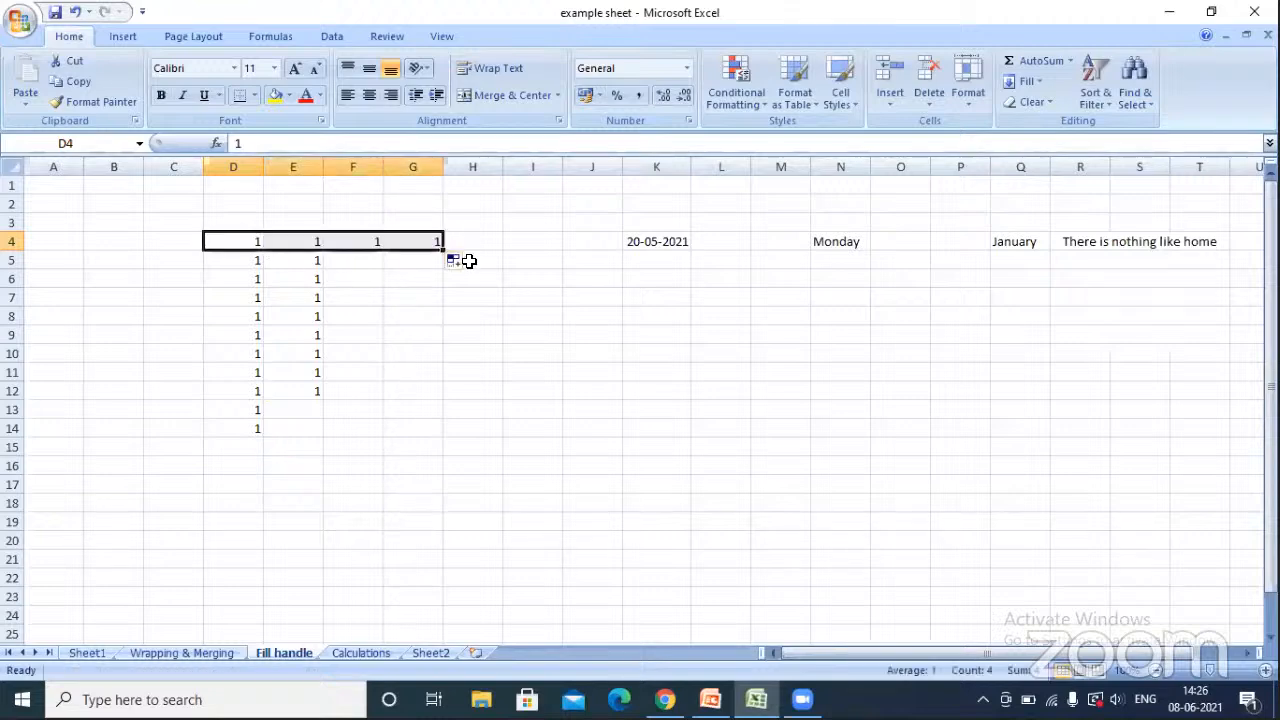
- Enter 1 in cell G9 and extend it down to G17 as a number series using the Fill Series option
click(428, 336)
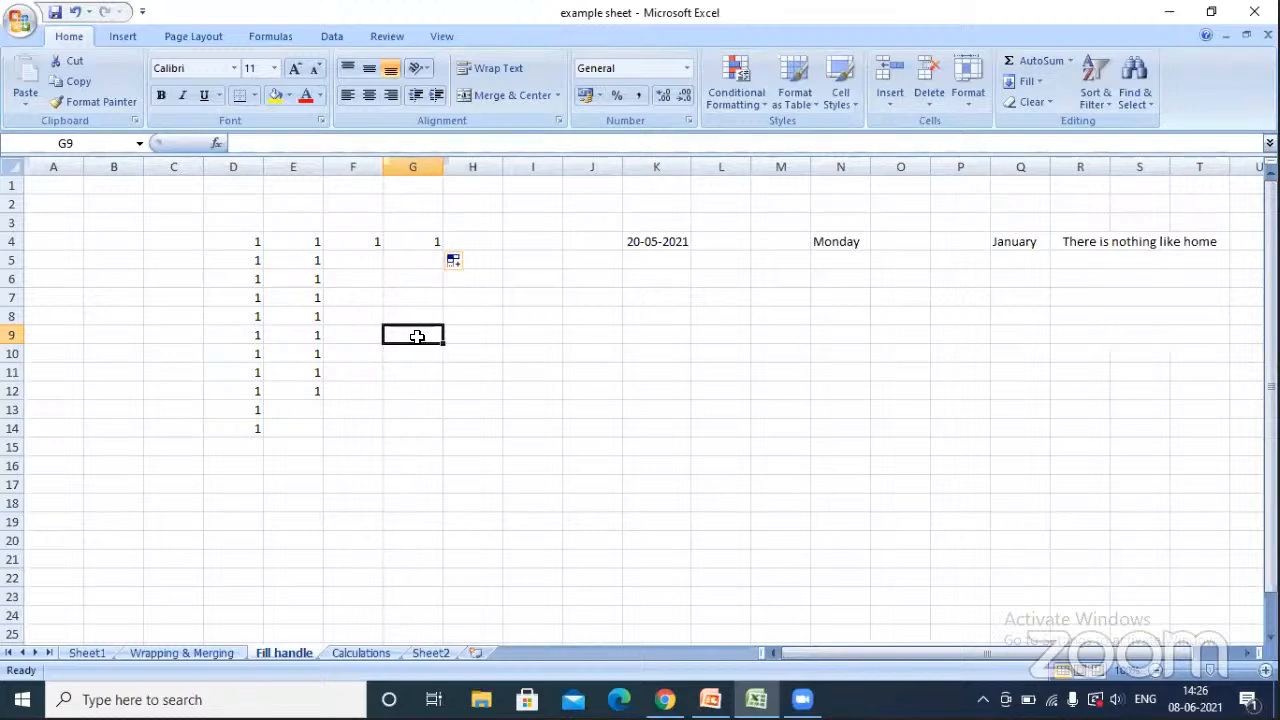
text(1)
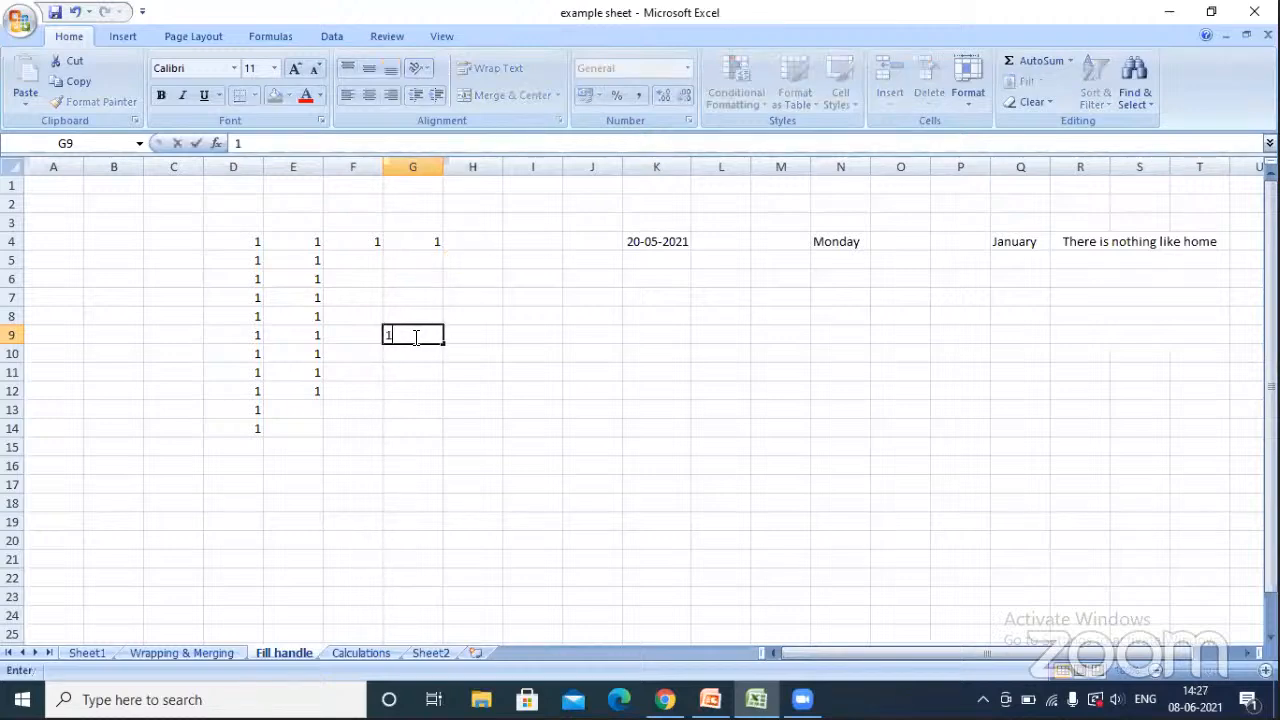
drag(443, 343, 448, 493)
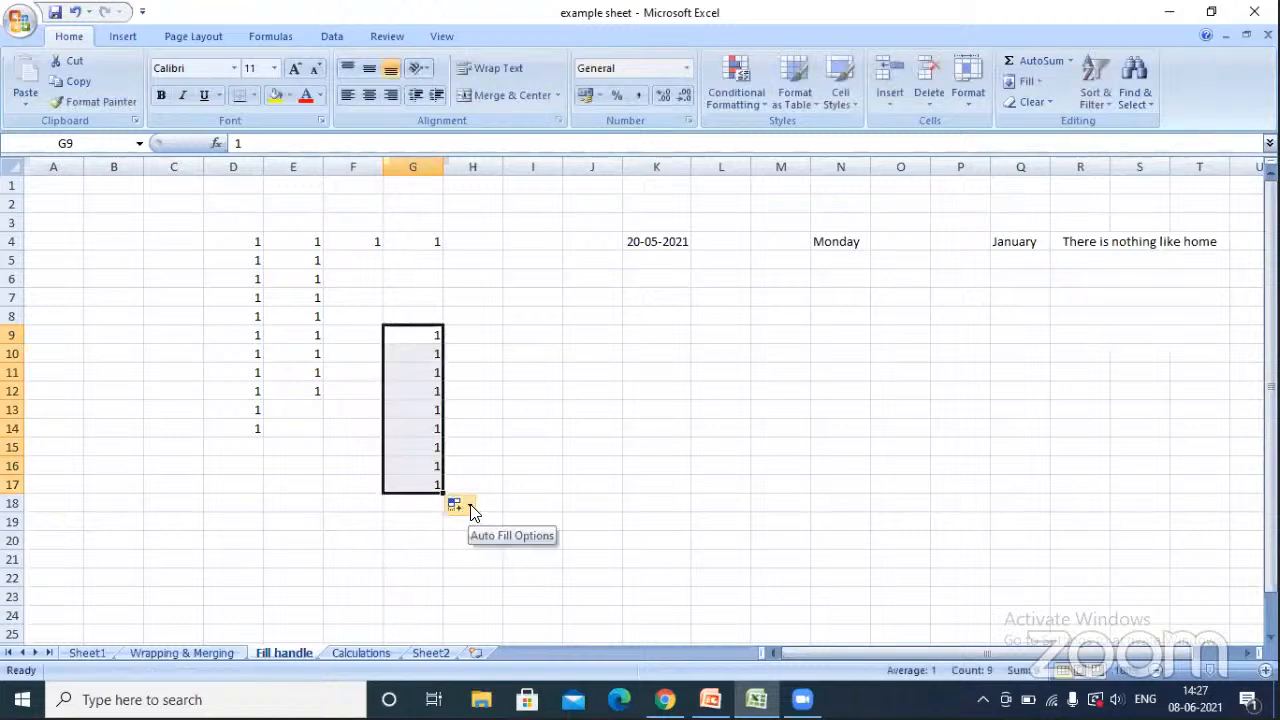
click(470, 506)
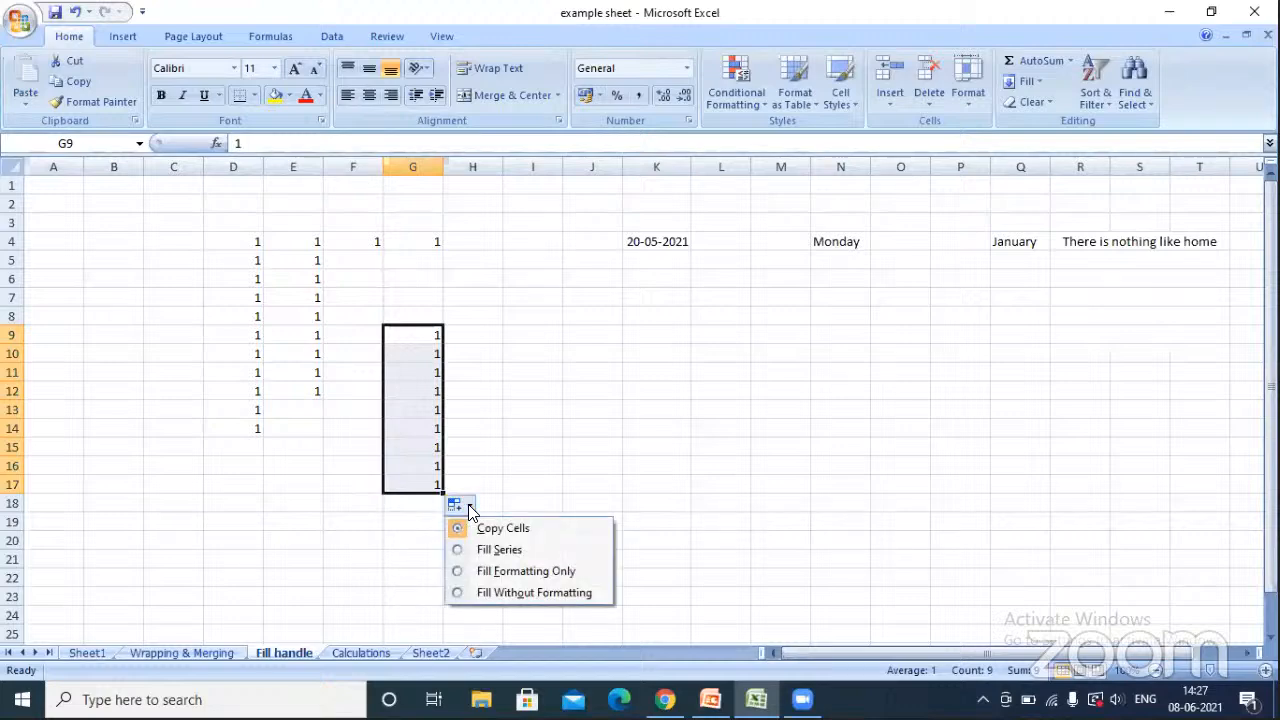
click(506, 552)
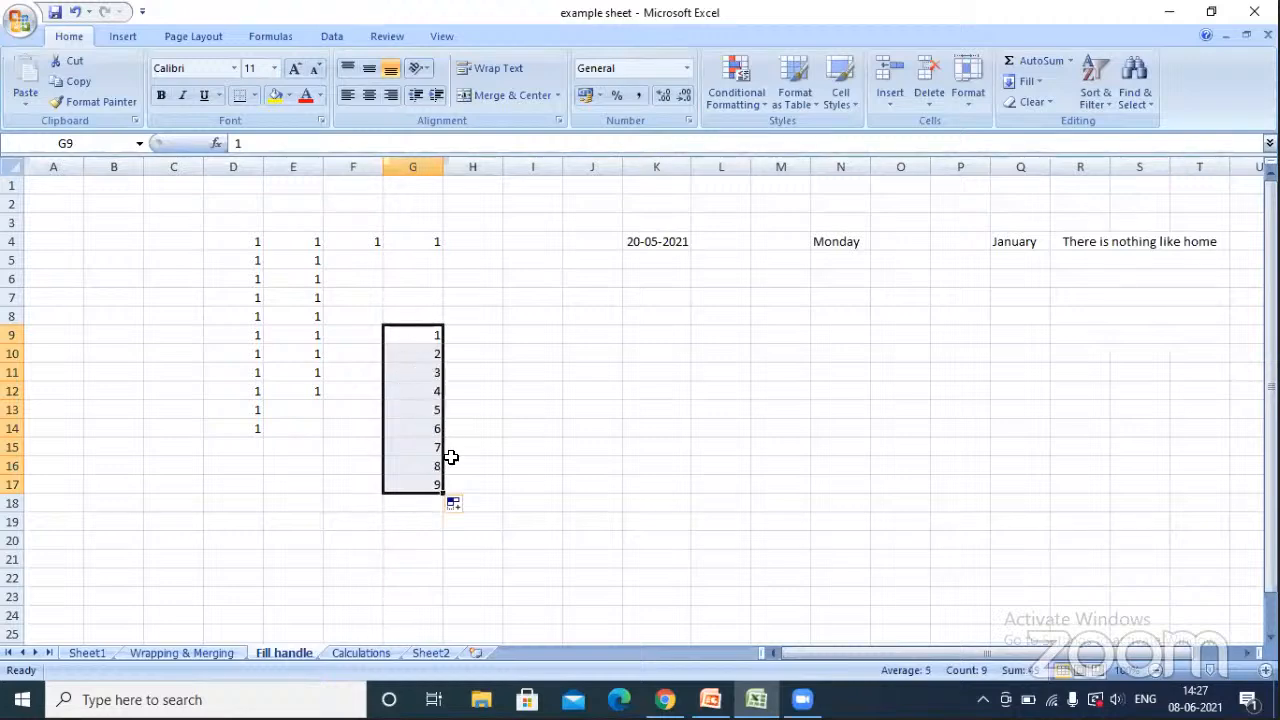
click(474, 505)
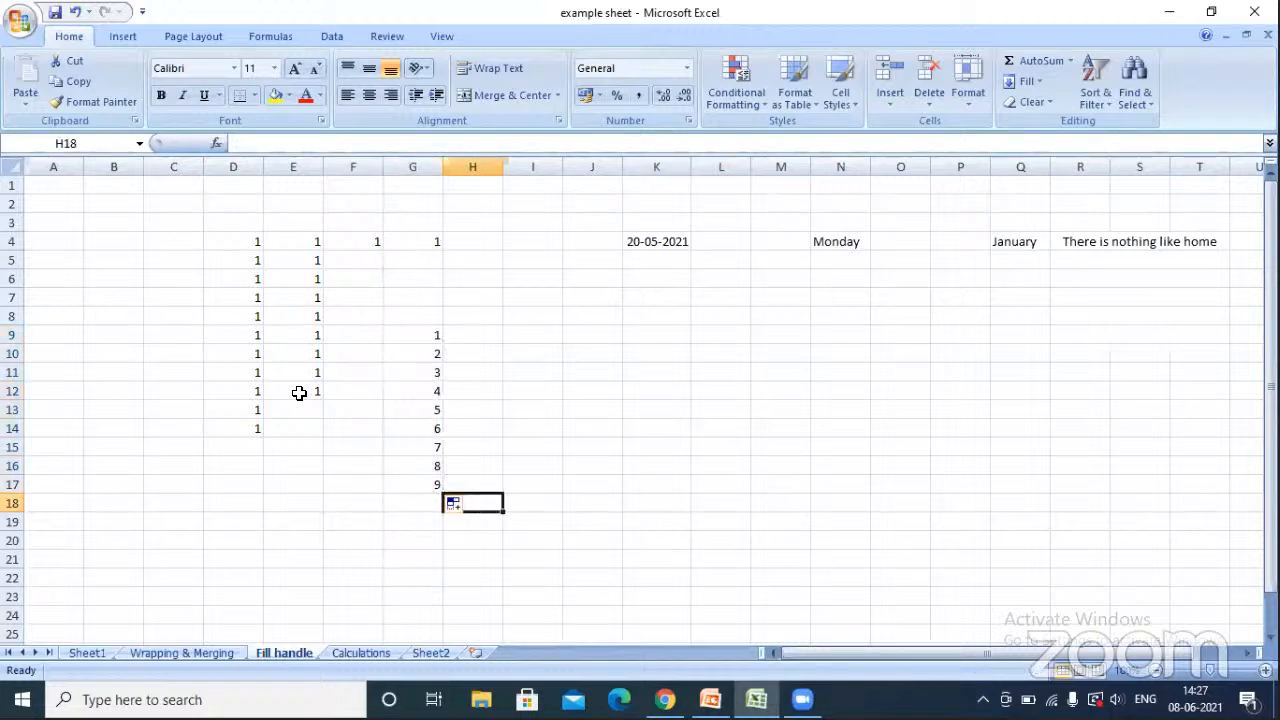
- Extend the date in K4 down to K12 and Monday in N4 down to N13 with the fill handle
click(648, 254)
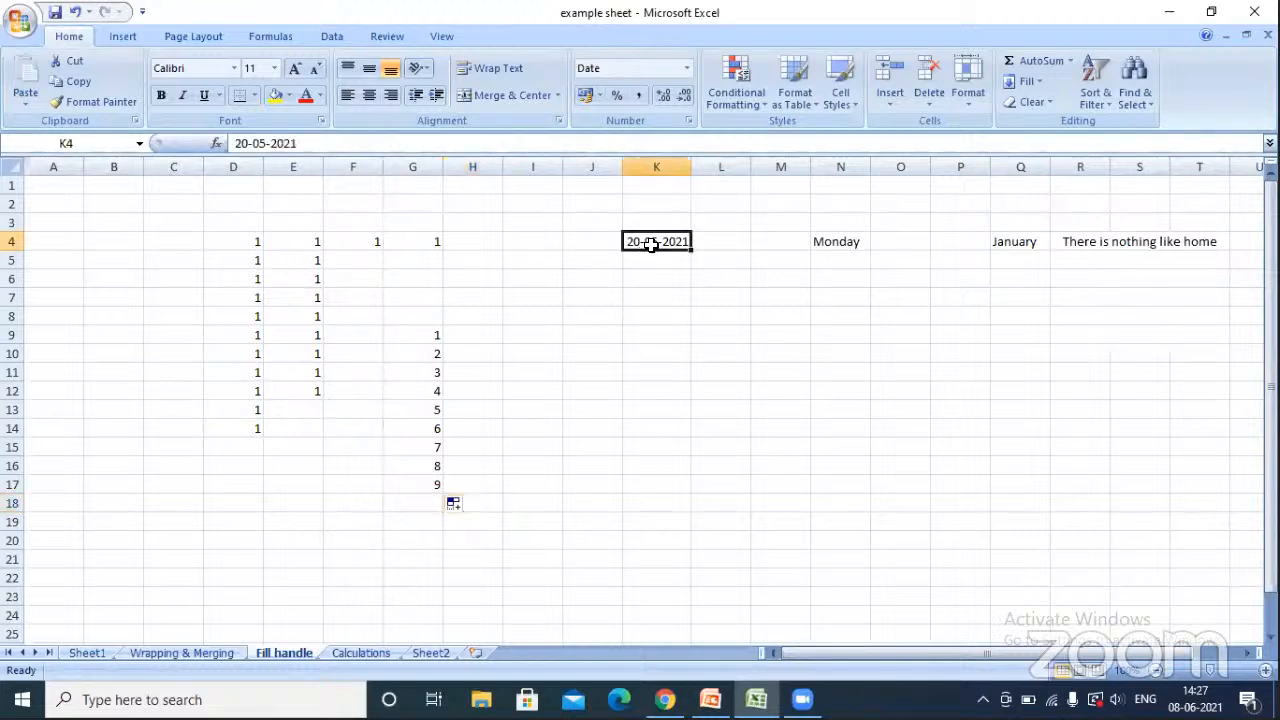
drag(690, 250, 688, 398)
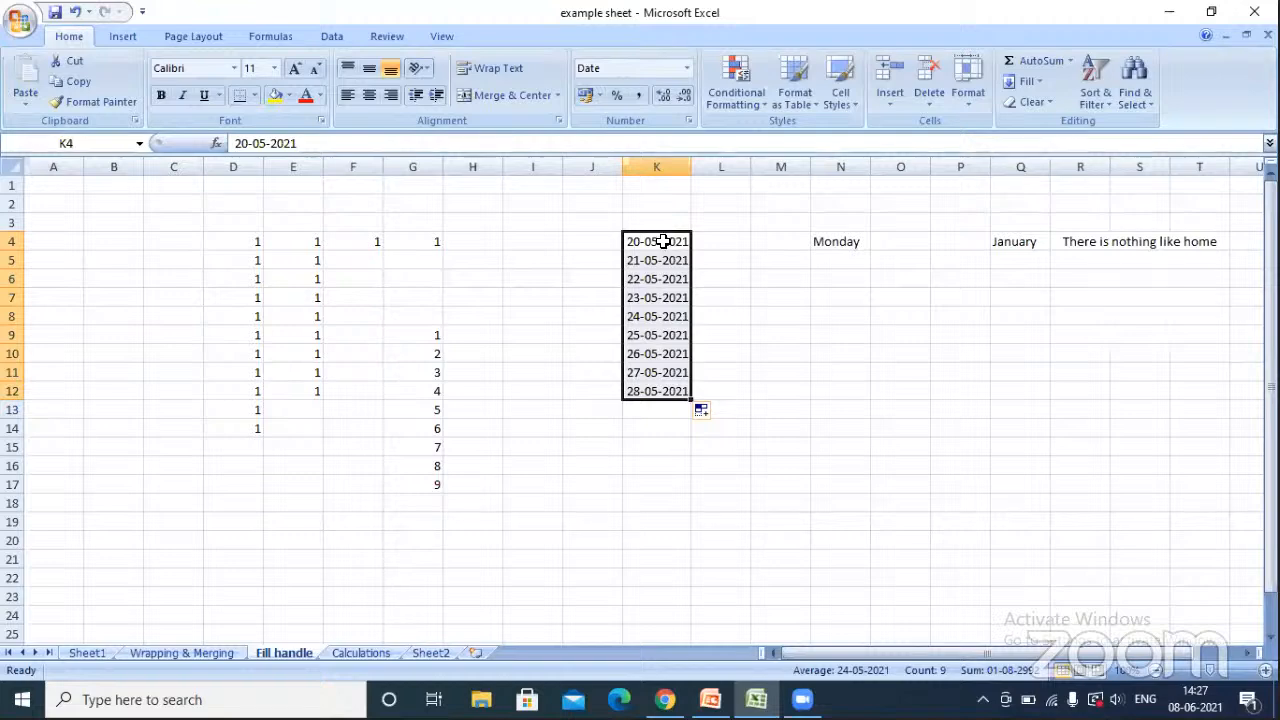
click(847, 241)
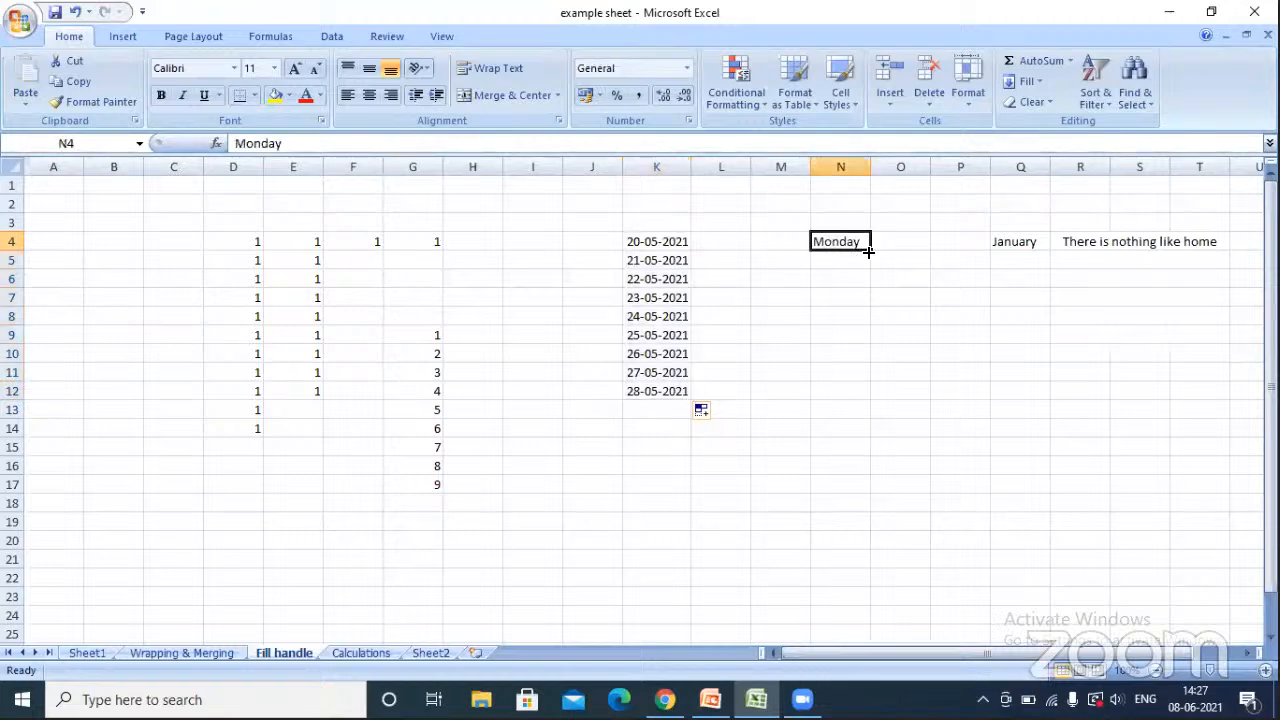
drag(869, 250, 872, 416)
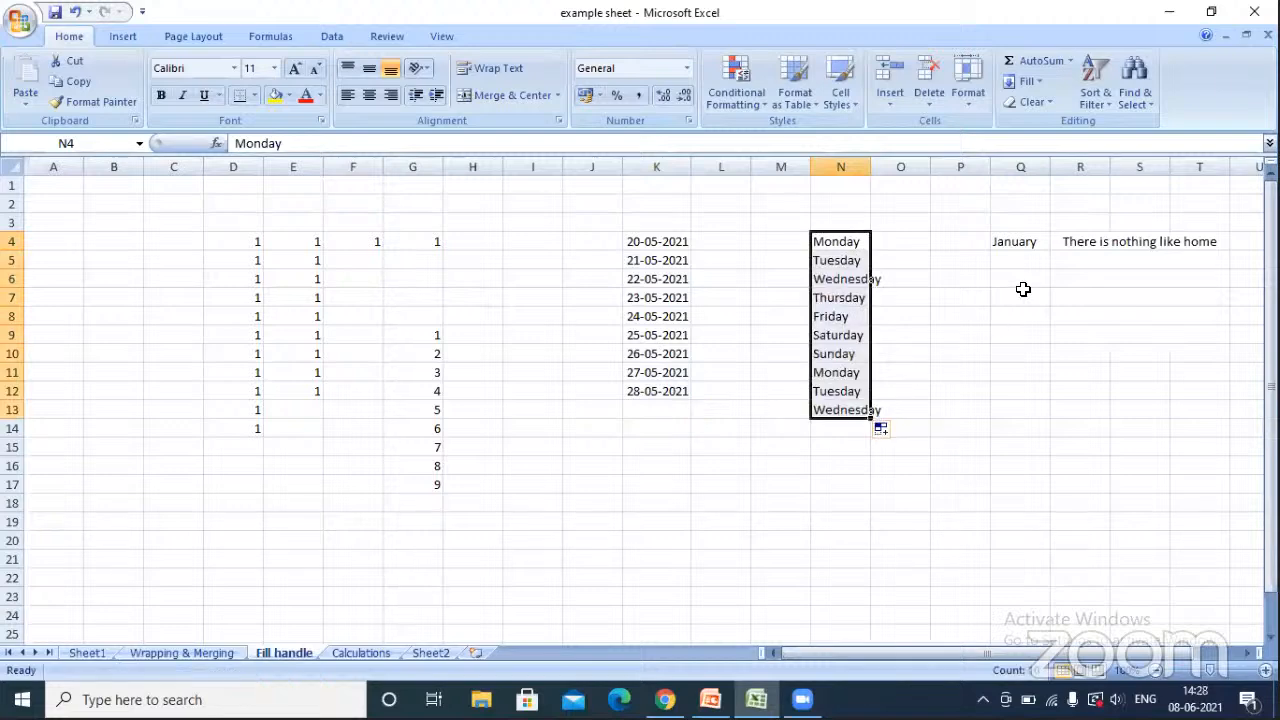
- Extend January in Q4 down to Q13 and copy the merged text in R4 down to row 6 with the fill handle
click(1033, 256)
click(1035, 245)
drag(1050, 251, 1052, 418)
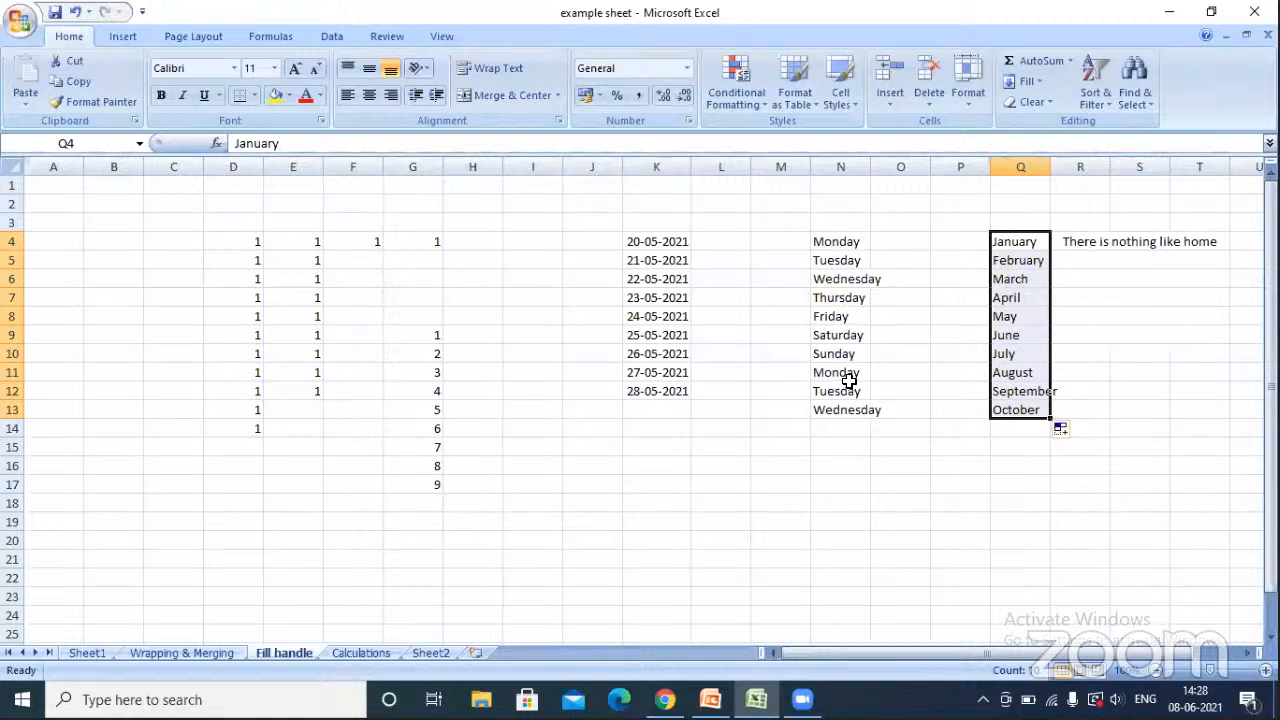
click(955, 469)
click(1111, 245)
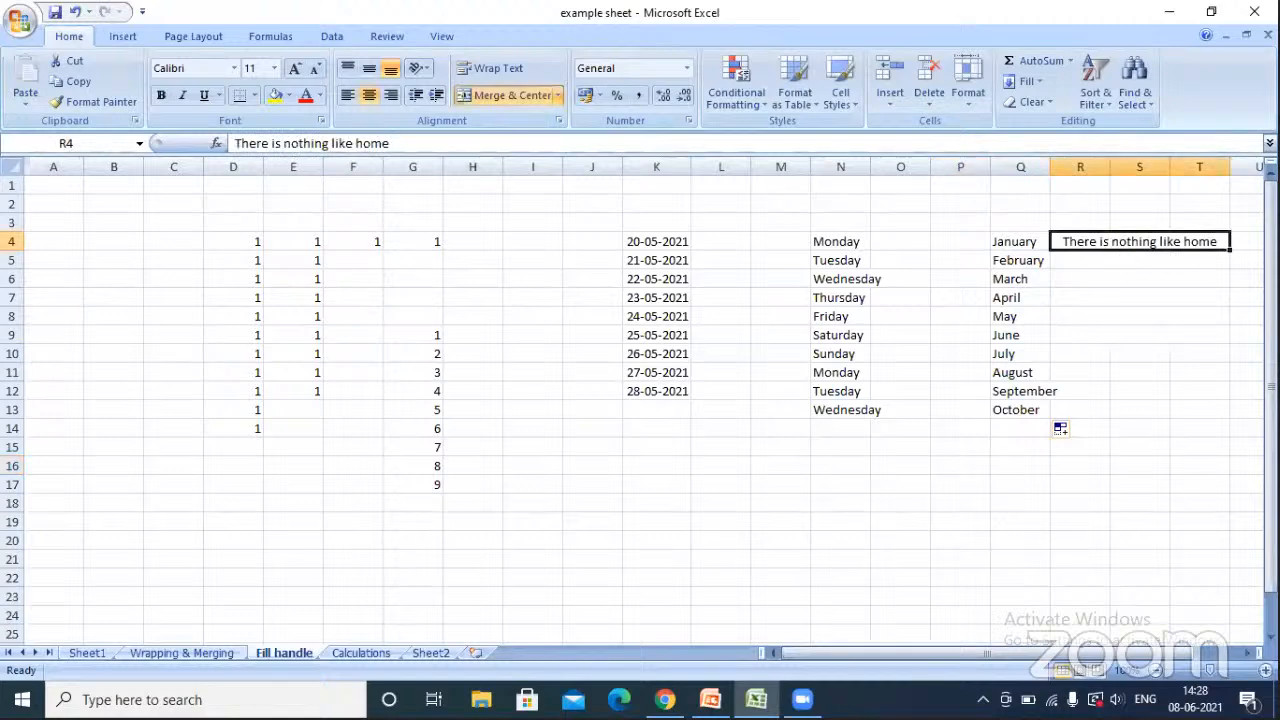
mouse_move(1230, 262)
mouse_down()
mouse_move(1234, 306)
mouse_move(1232, 282)
mouse_up()
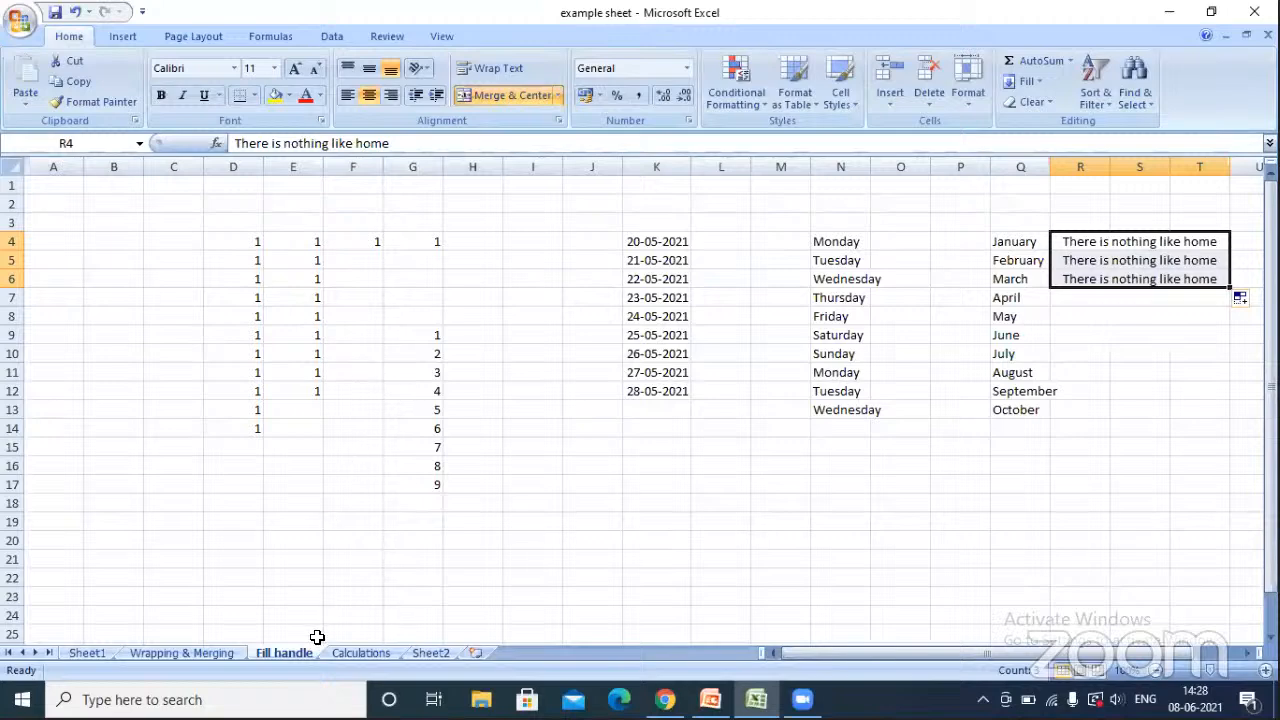
- Open the Calculations worksheet and try entering 5*50 without an equals sign in the Amount cell C7
click(368, 654)
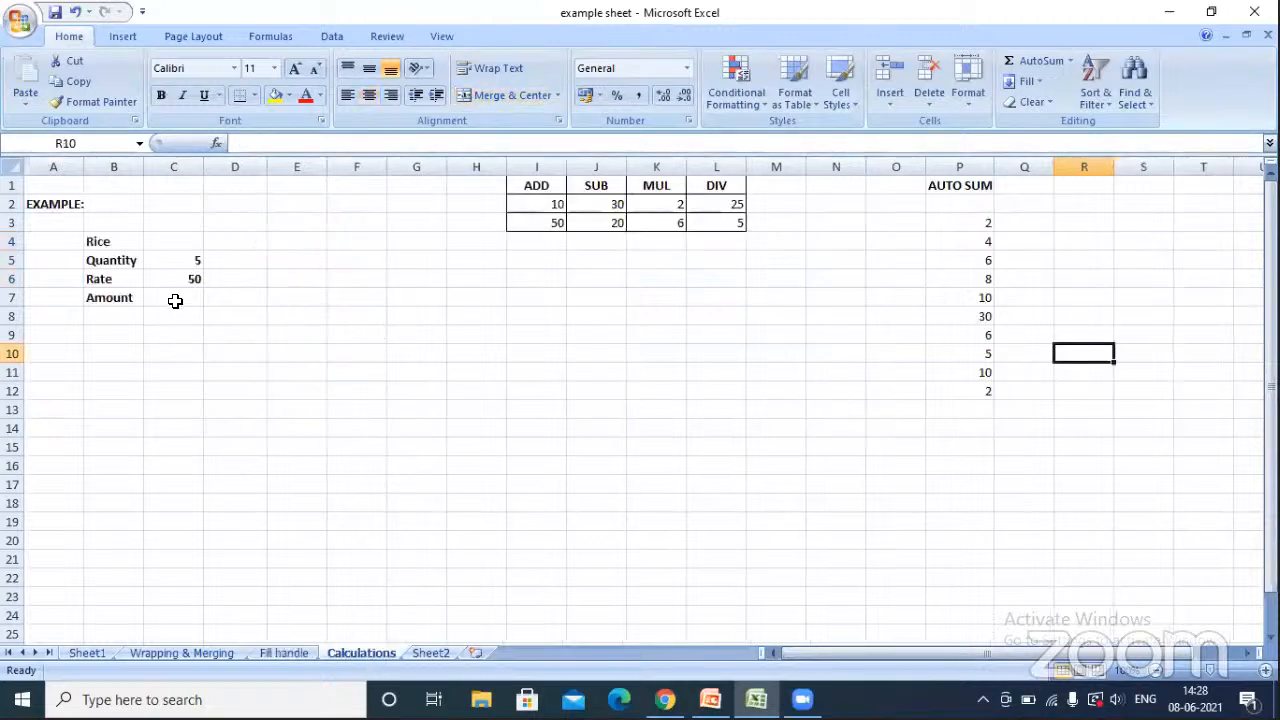
click(177, 296)
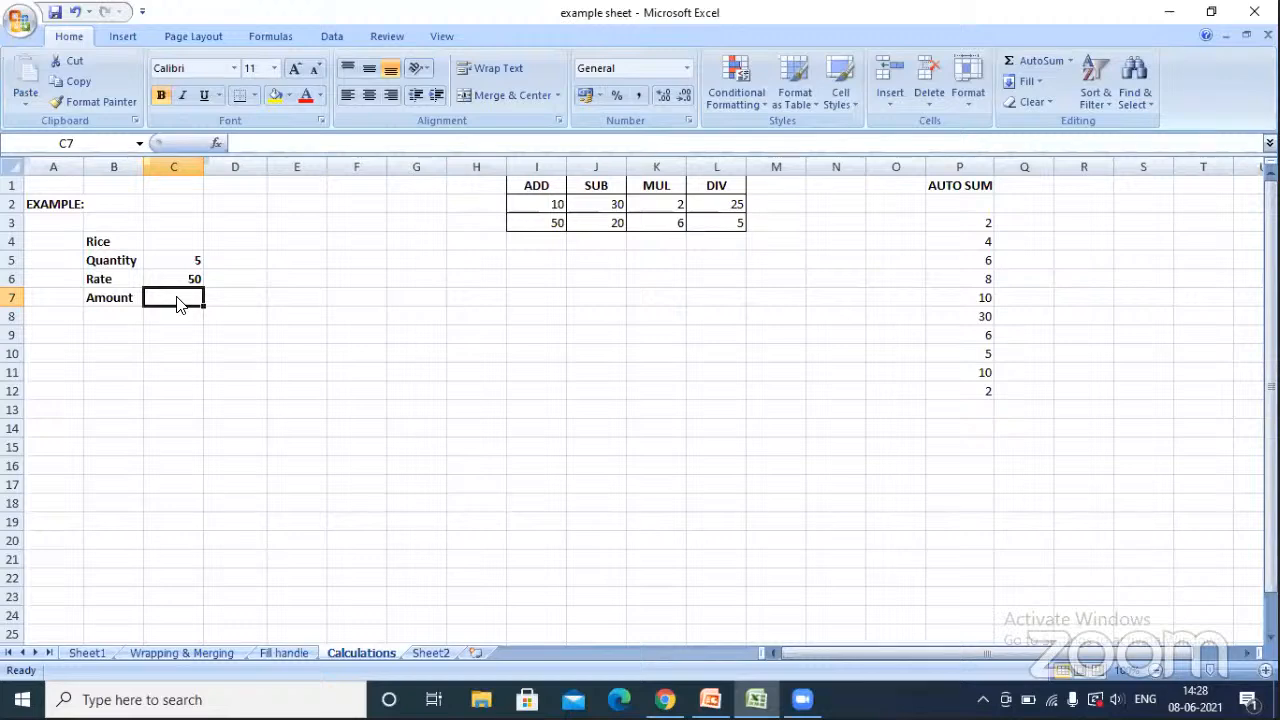
text(=)
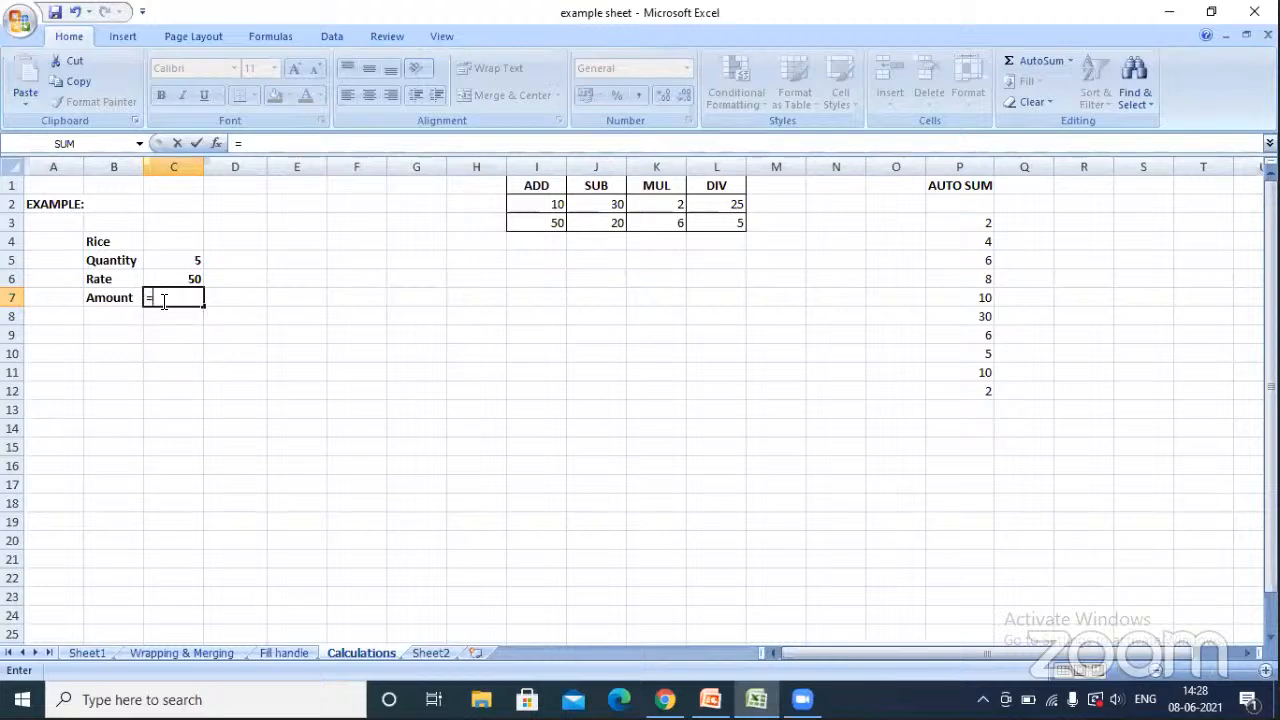
key(Escape)
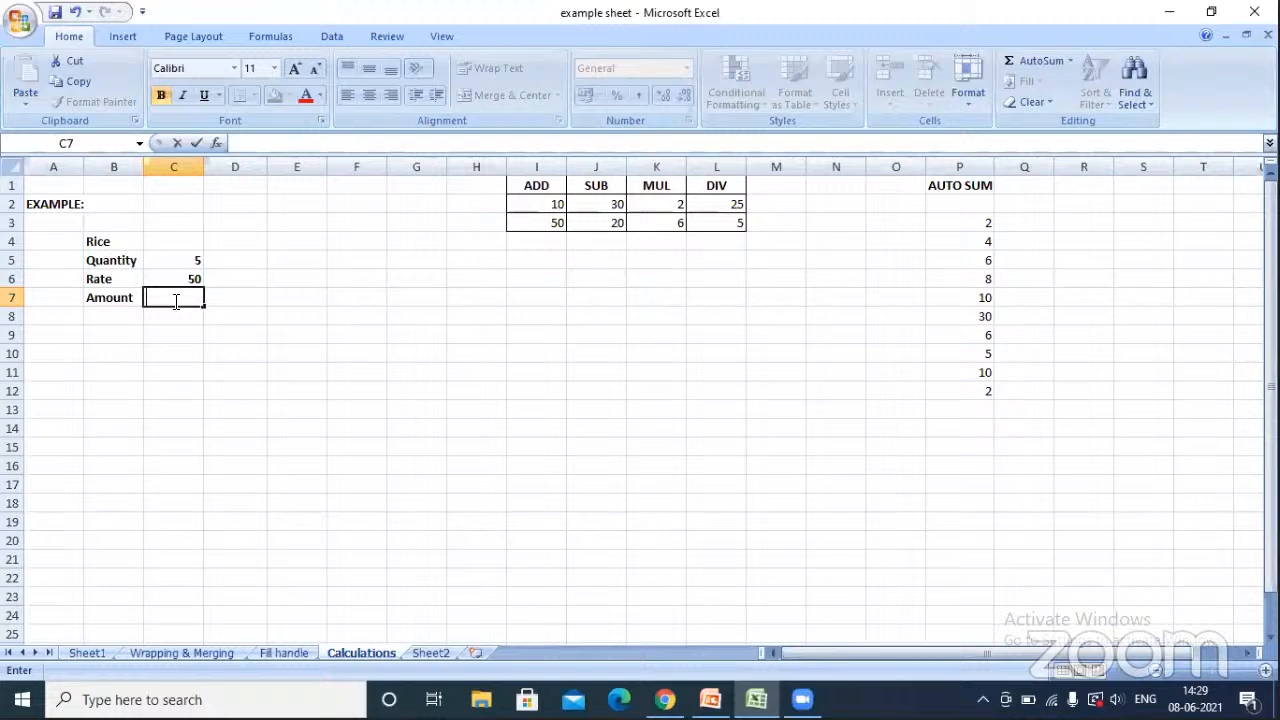
text(5*50)
key(Return)
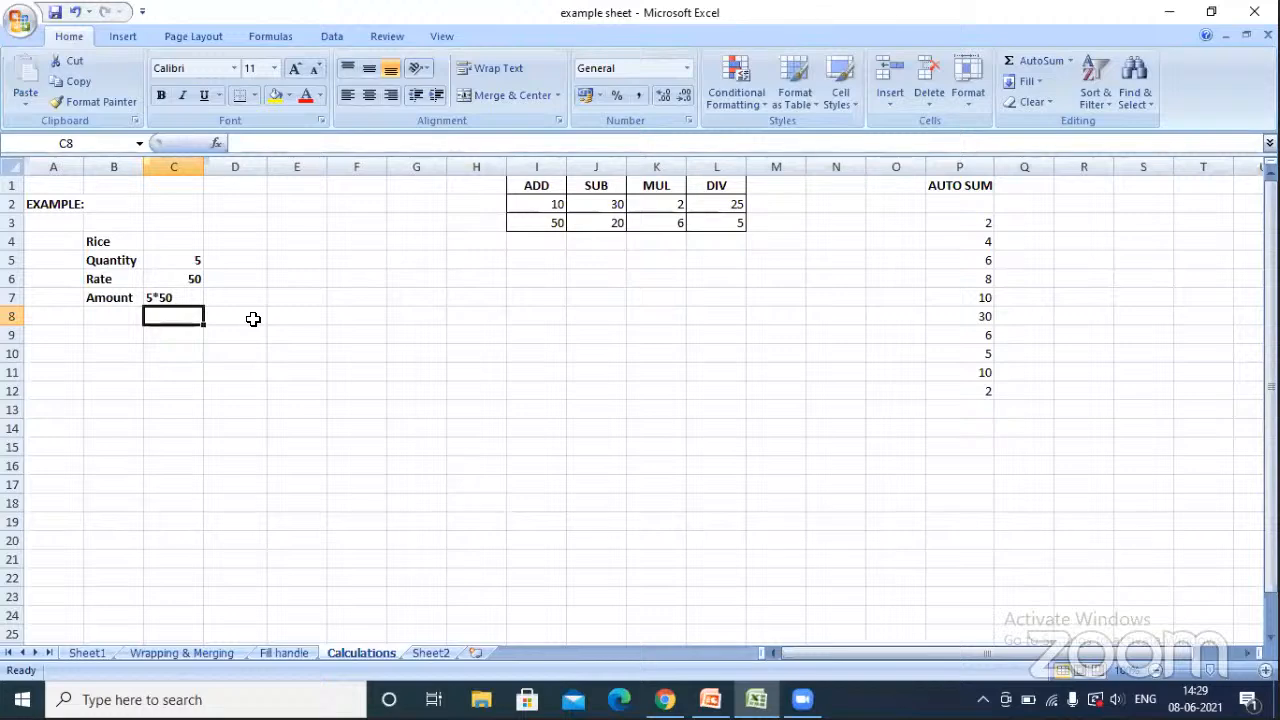
- Replace the entry in the Amount cell C7 with the formula =C5*C6, multiplying quantity by rate
click(175, 297)
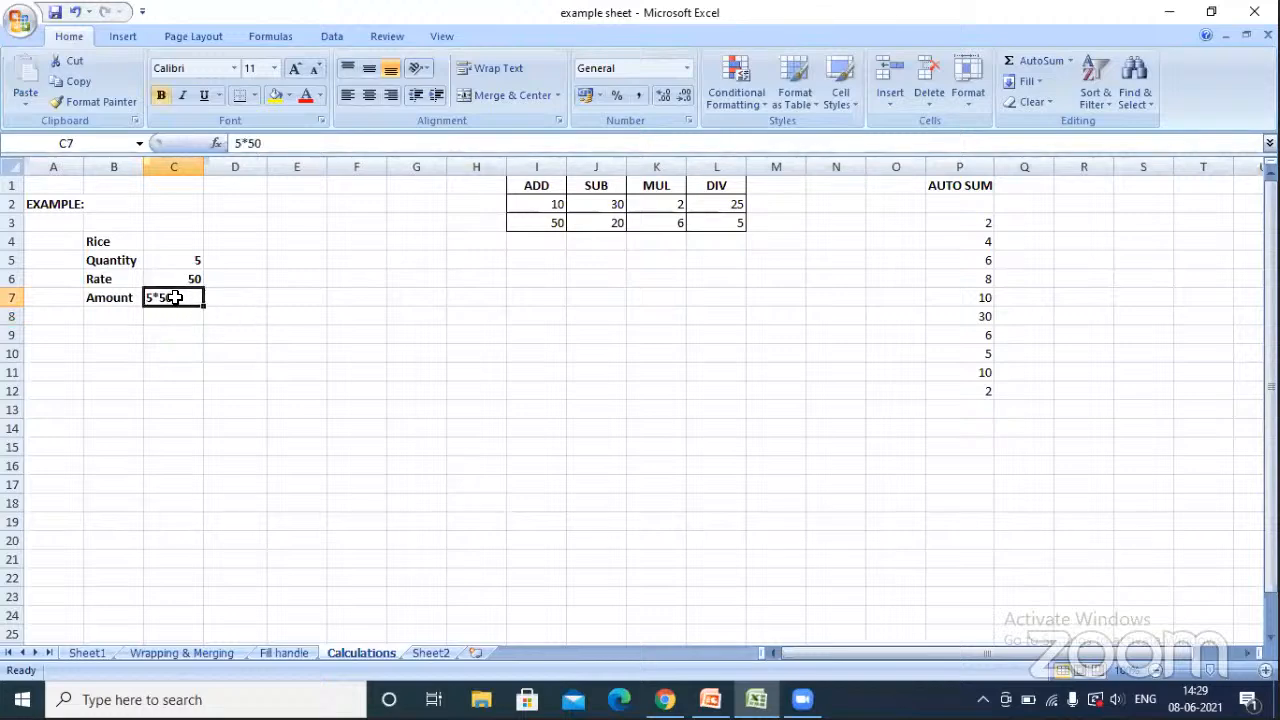
key(BackSpace)
text(=)
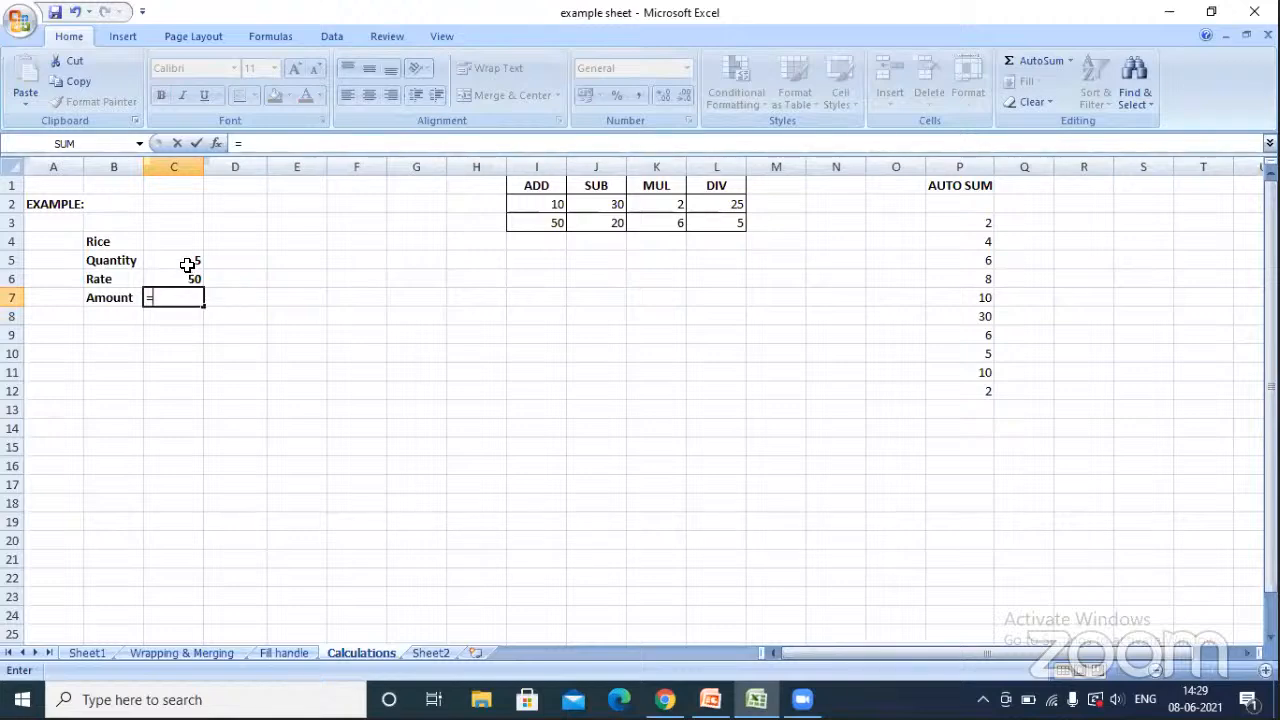
click(187, 264)
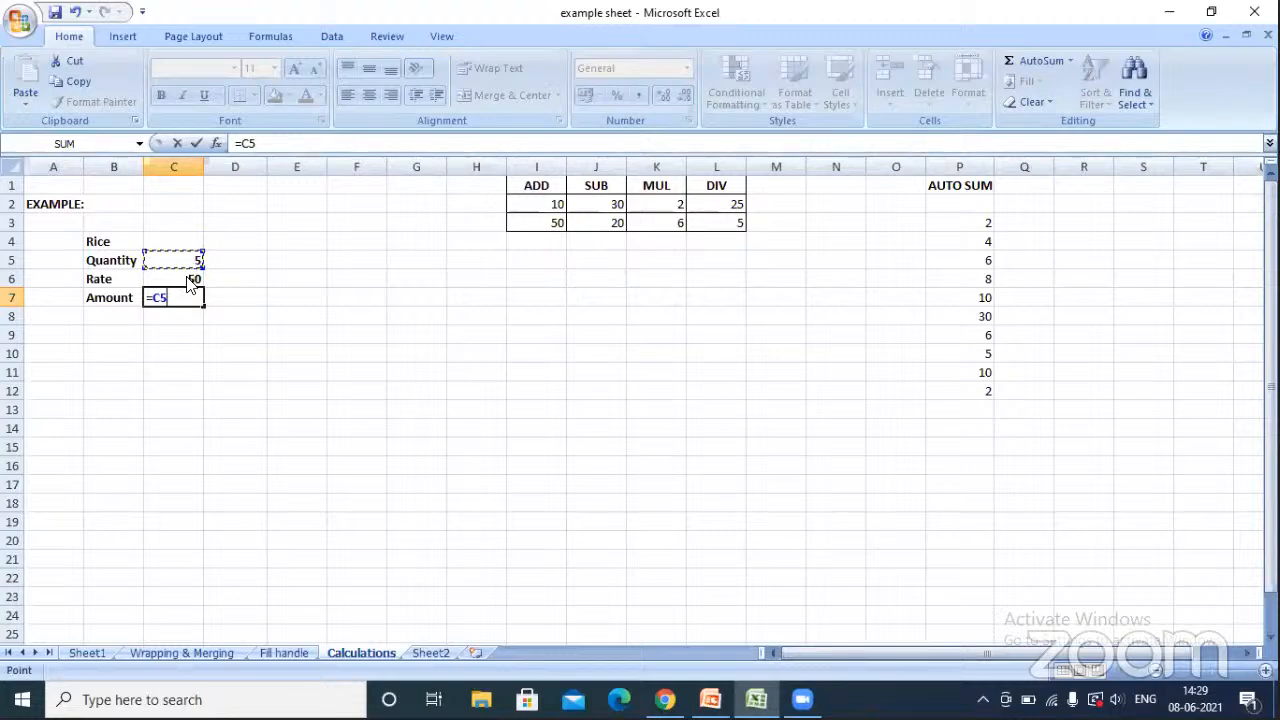
text(*)
click(177, 276)
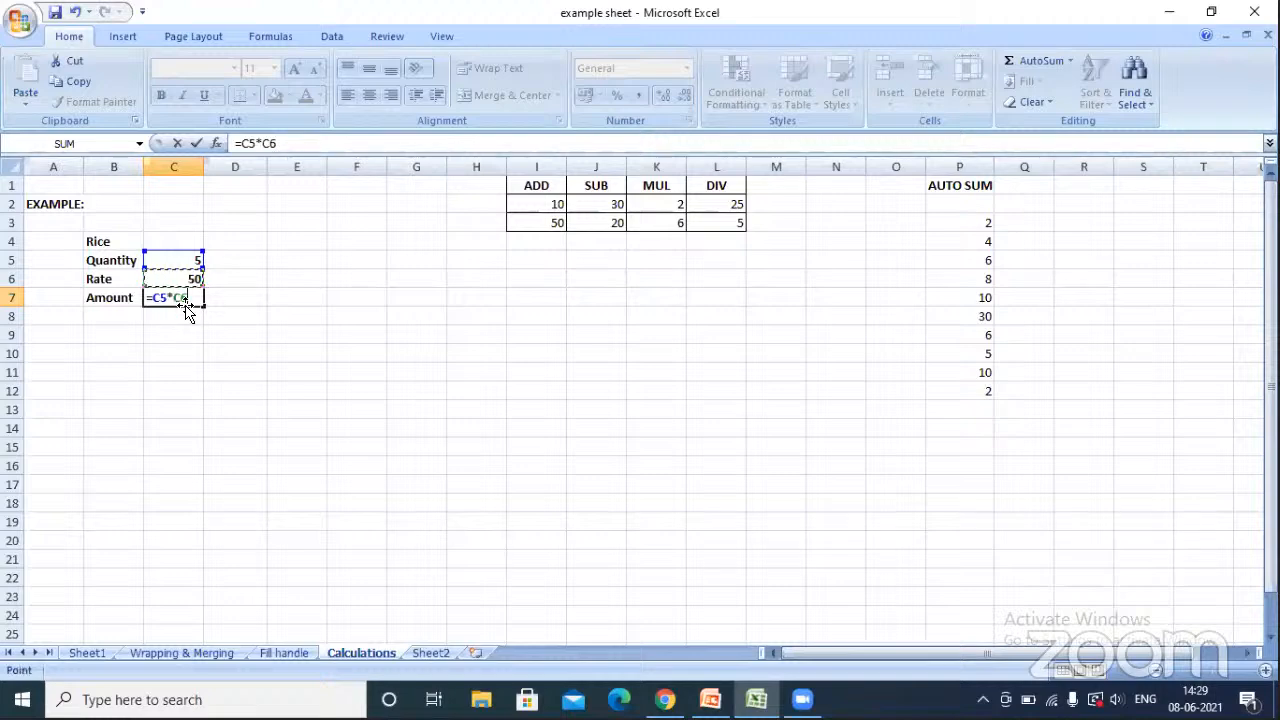
key(Return)
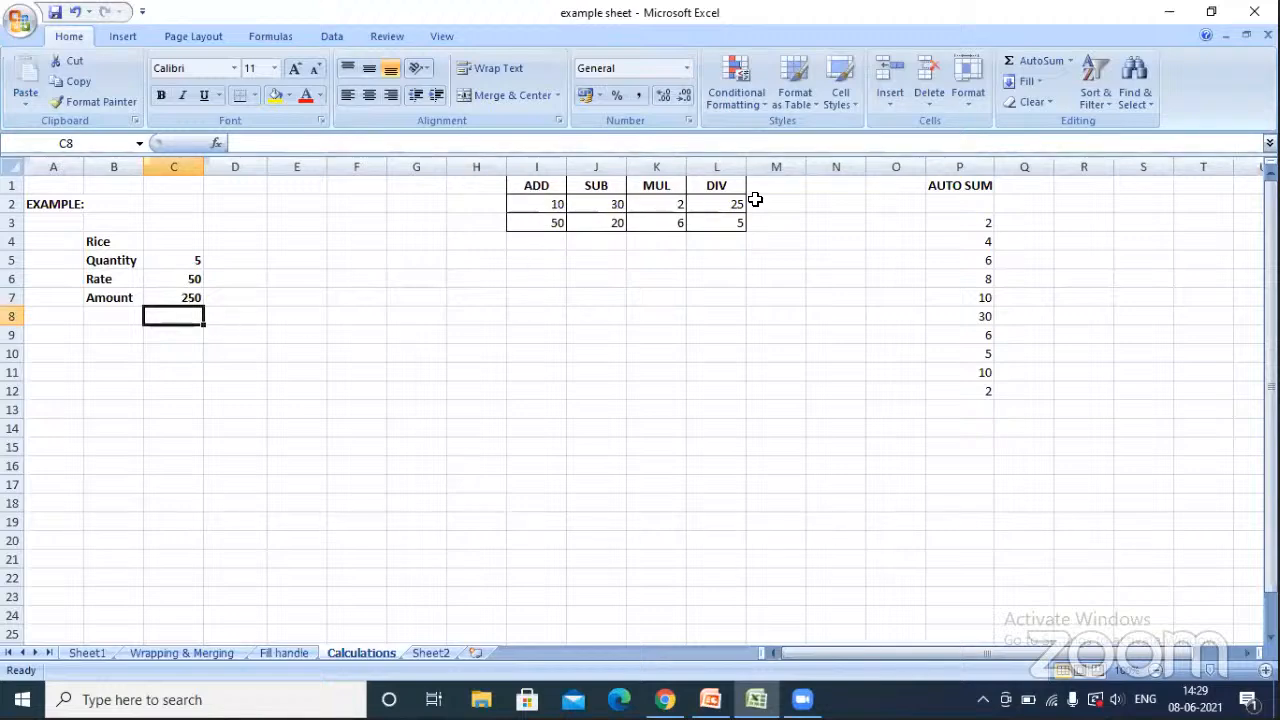
- Enter the addition formula =I2+I3 in cell I4 under the ADD column
click(547, 238)
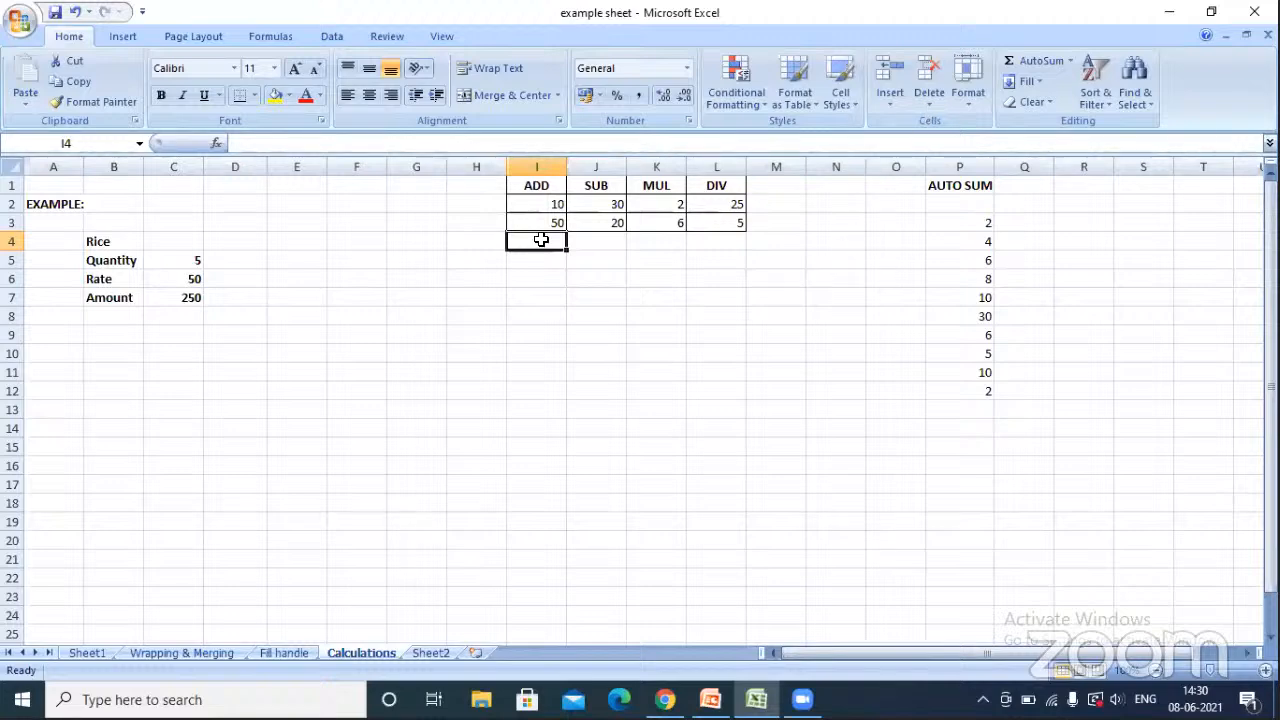
text(=)
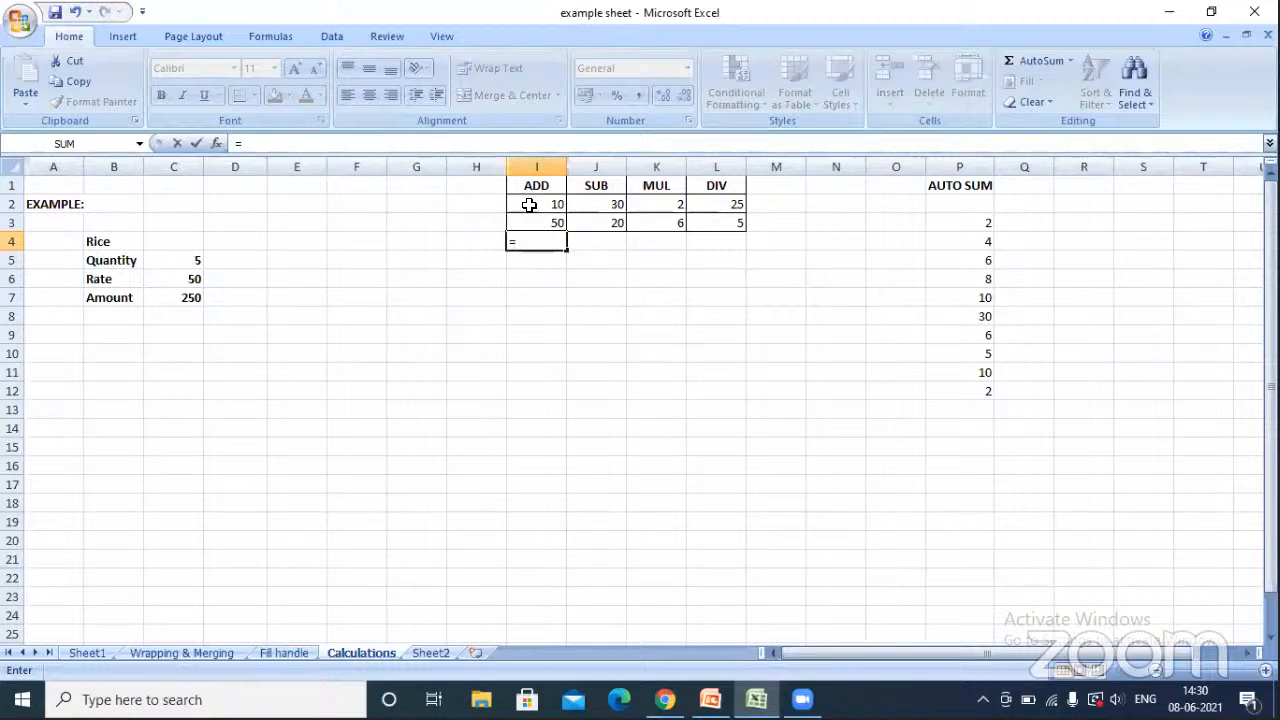
click(529, 204)
text(+)
click(529, 221)
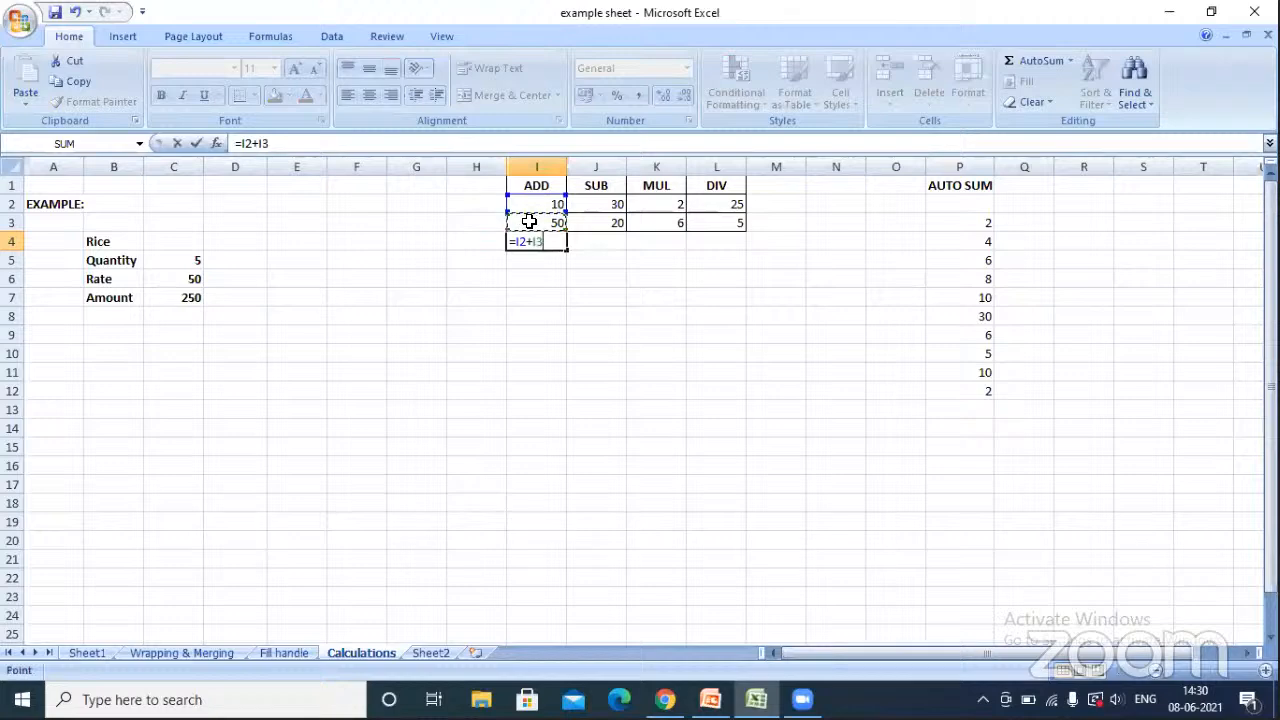
key(Return)
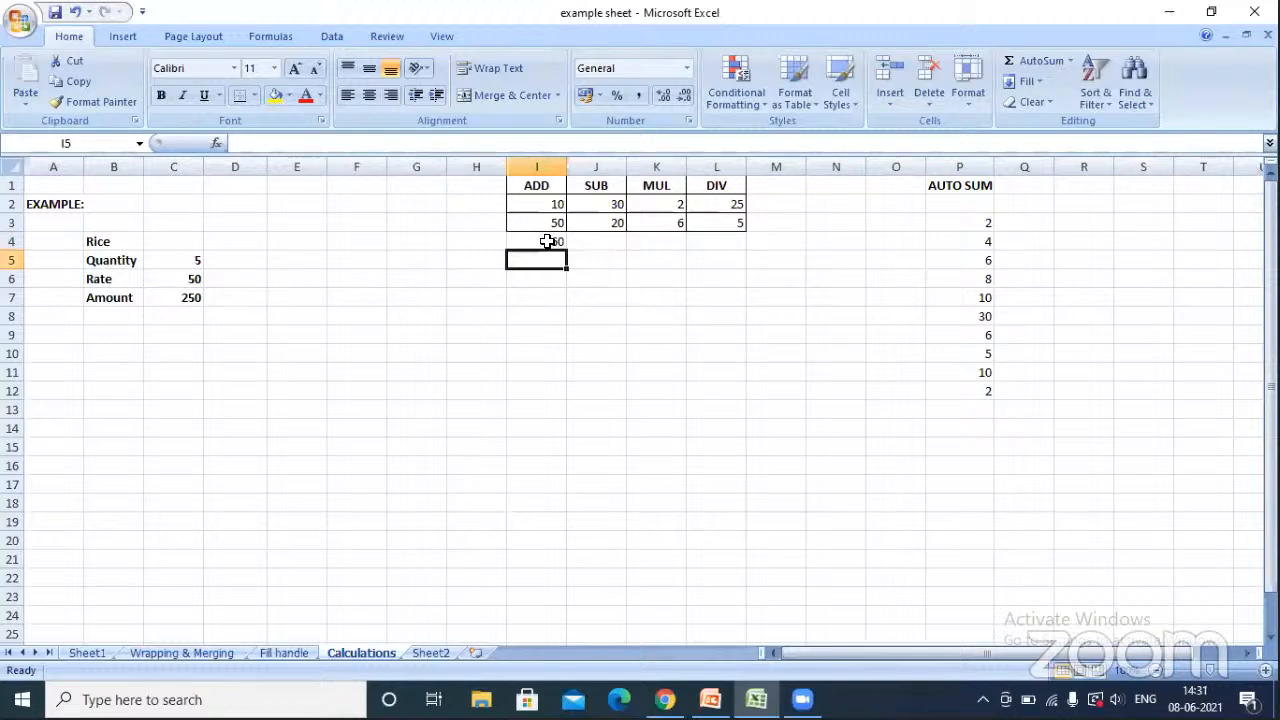
- Enter the subtraction formula =J2-J3 in cell J4 under the SUB column
click(600, 245)
text(=)
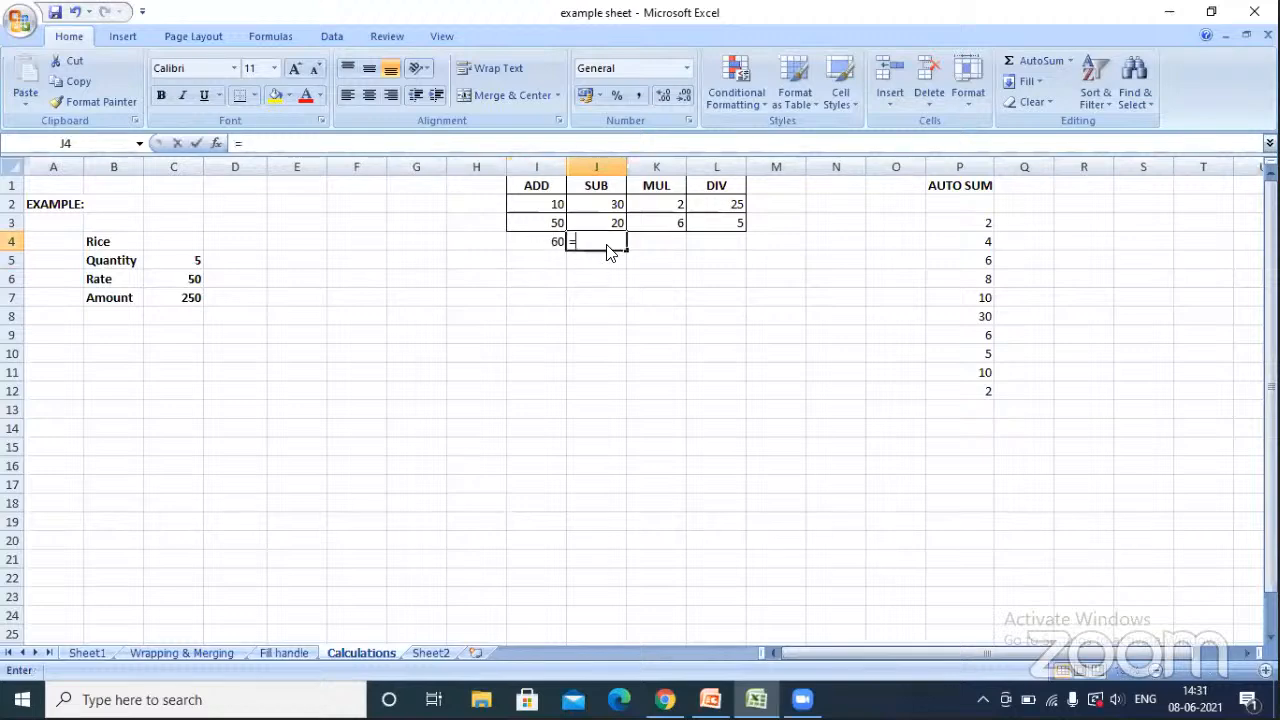
click(597, 204)
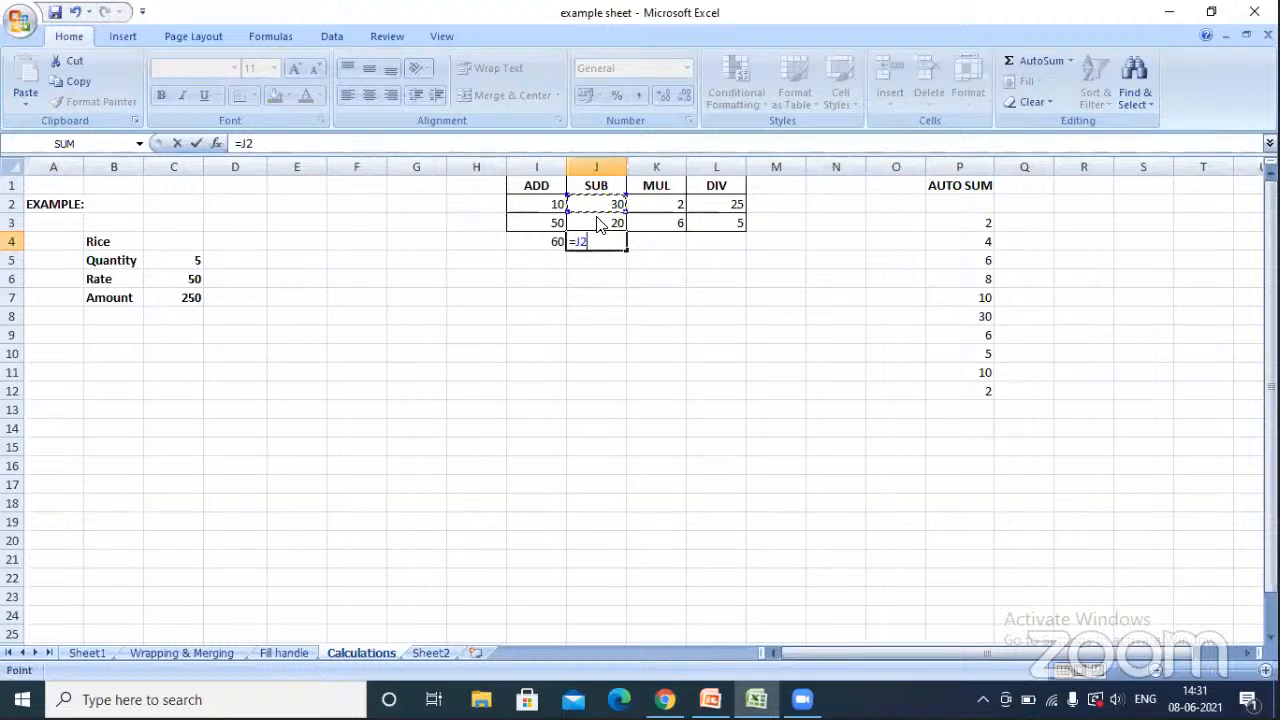
text(_)
key(BackSpace)
text(-)
click(593, 223)
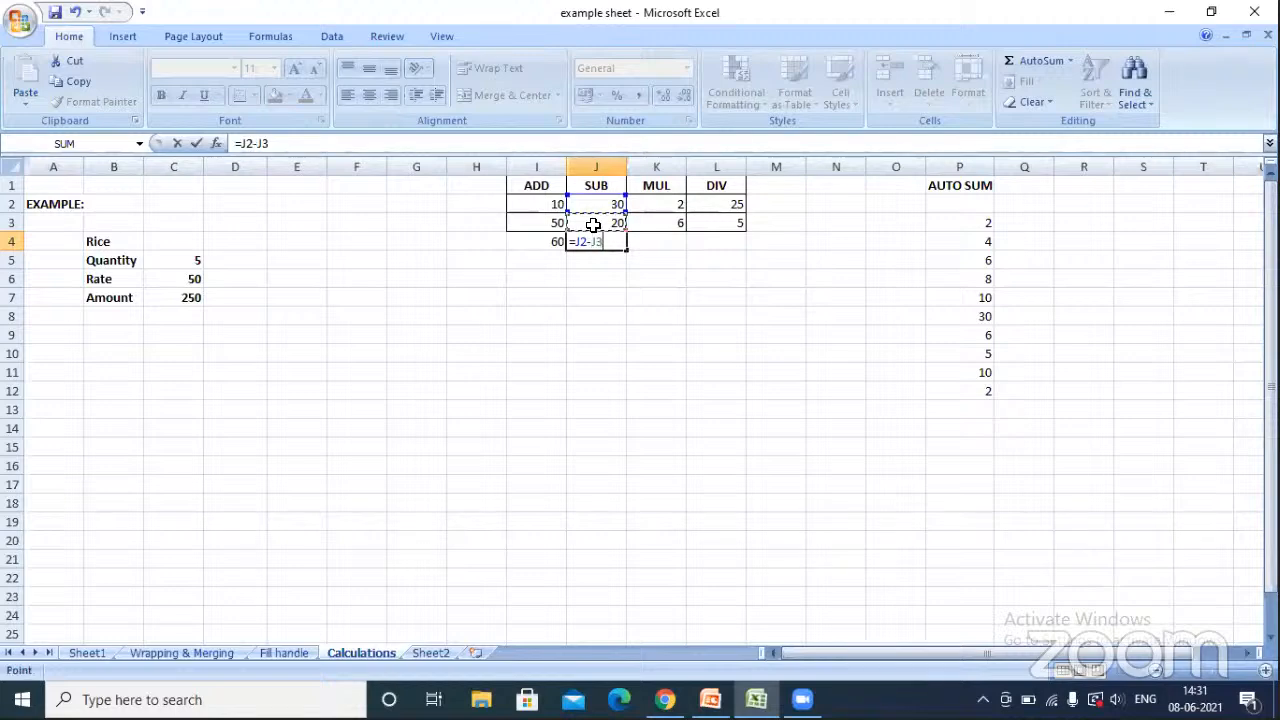
key(Return)
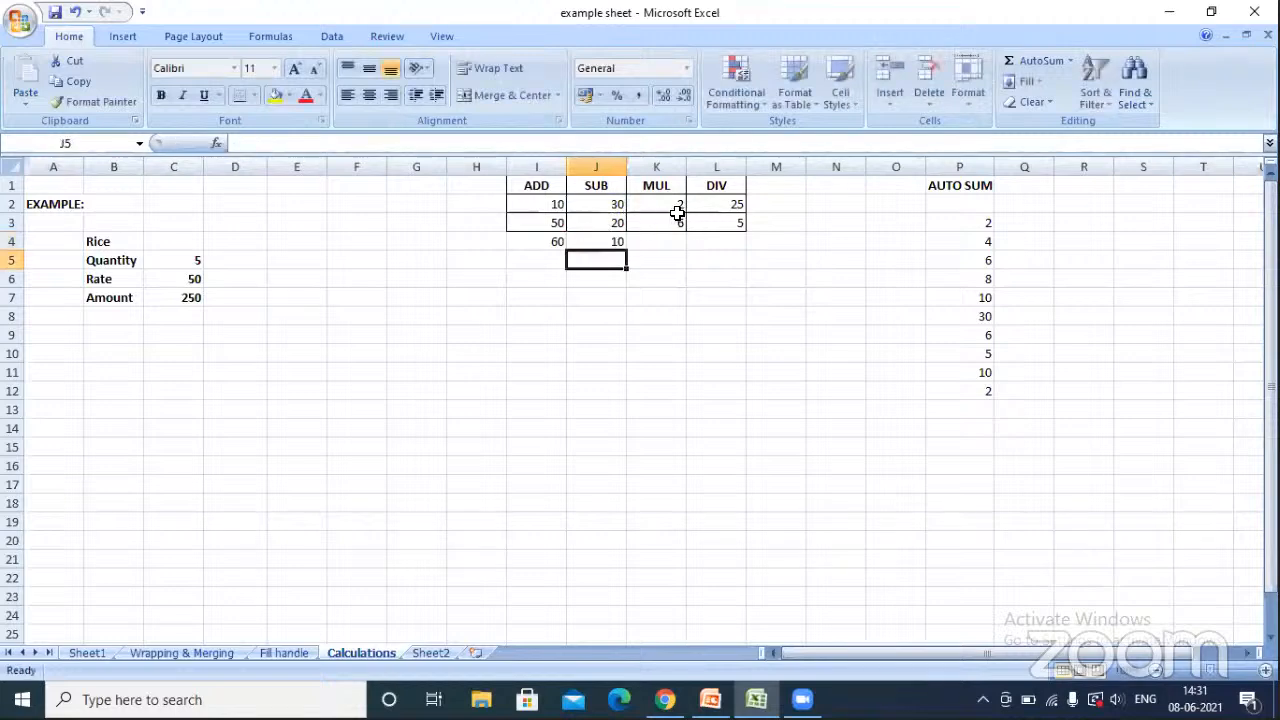
- Enter the multiplication formula =K2*K3 in cell K4 under the MUL column
click(652, 239)
text(=)
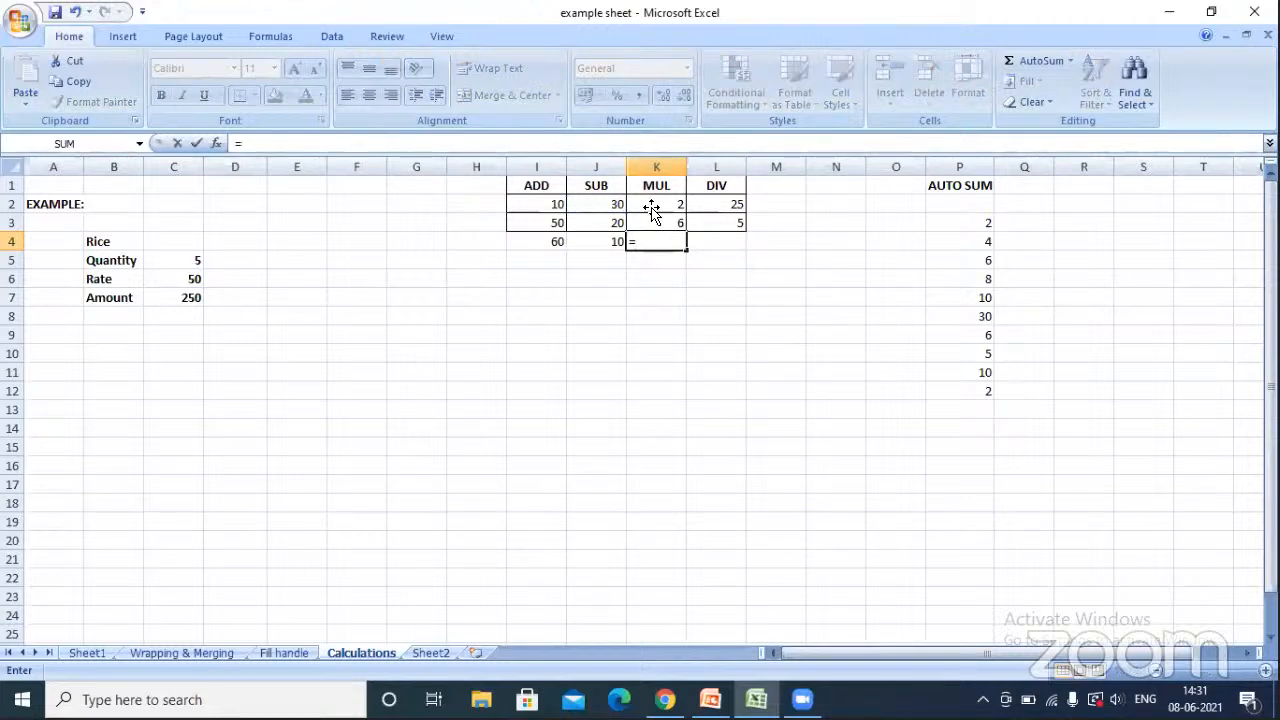
click(650, 206)
text(*)
click(636, 224)
key(Return)
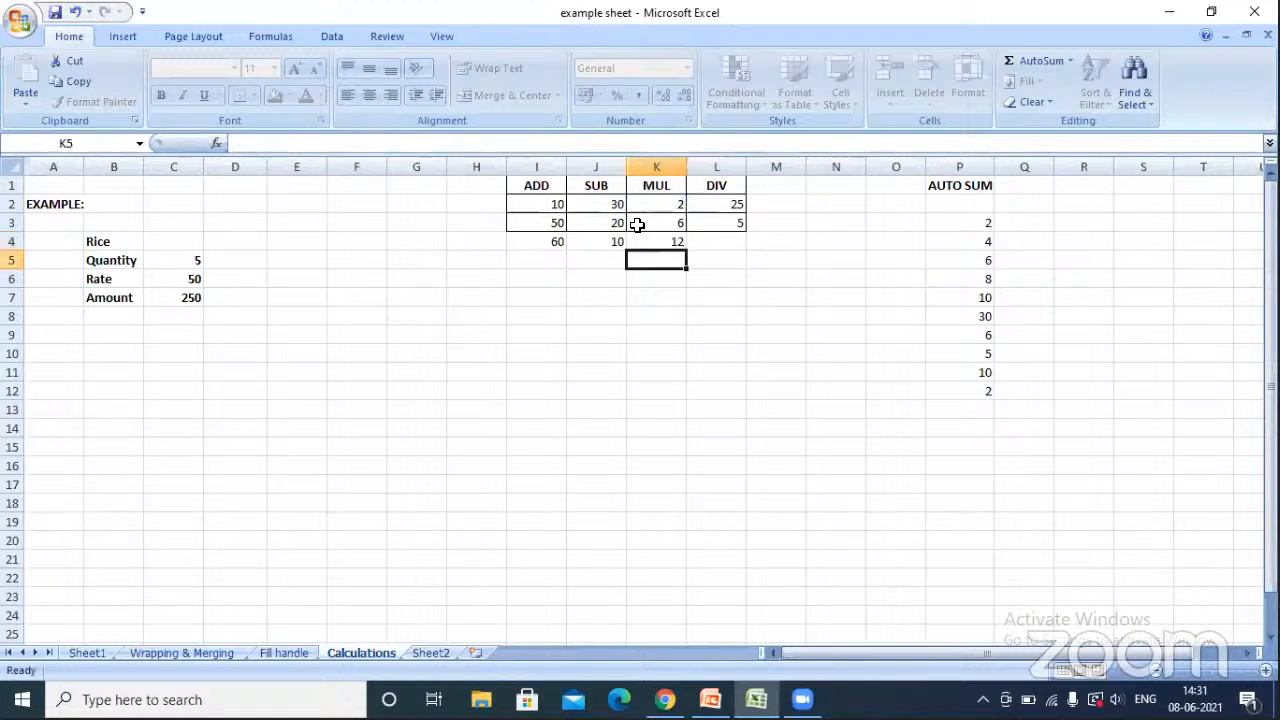
- Enter the division formula =L2/L3 in cell L4 under the DIV column
click(729, 204)
click(725, 238)
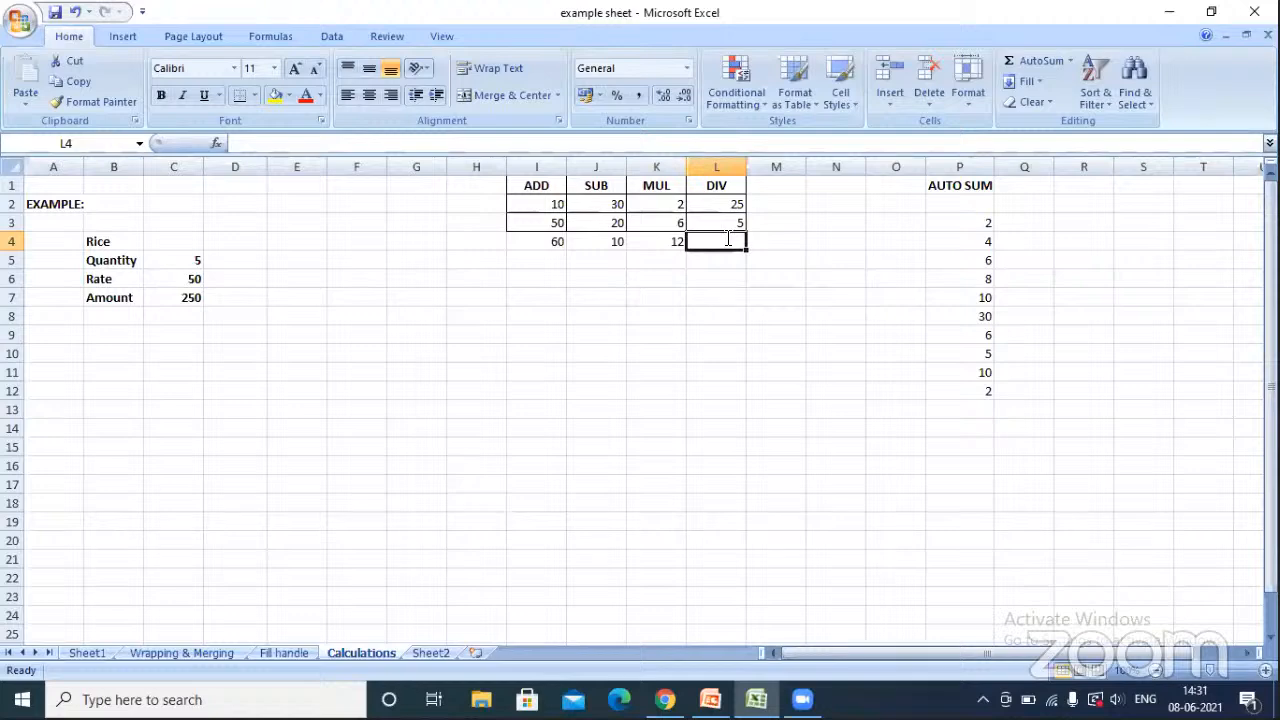
text(=)
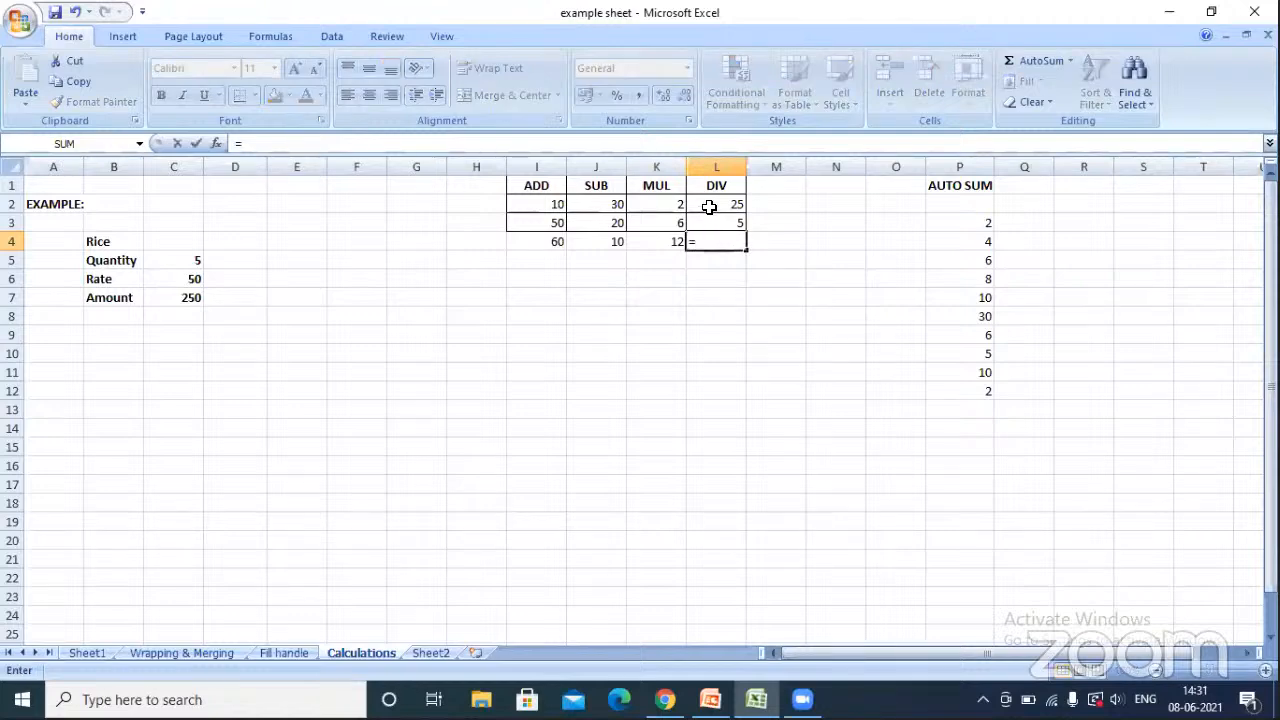
click(709, 206)
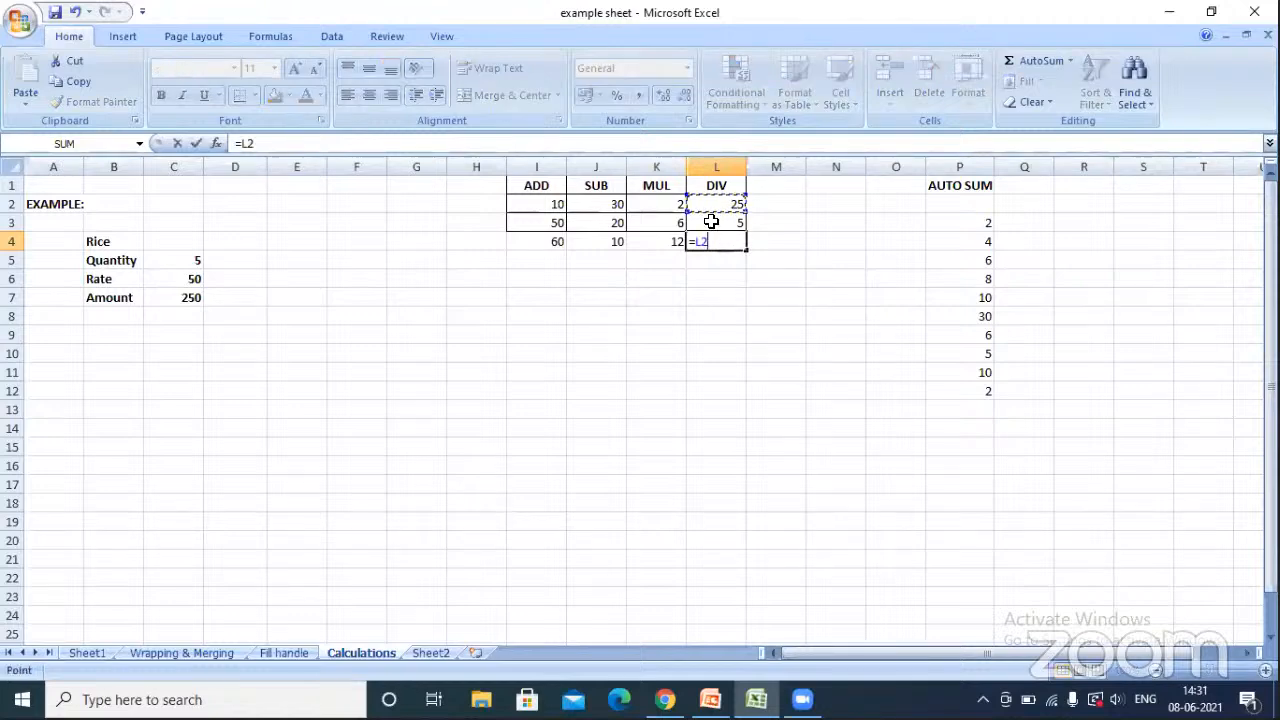
text(/)
click(711, 224)
key(Return)
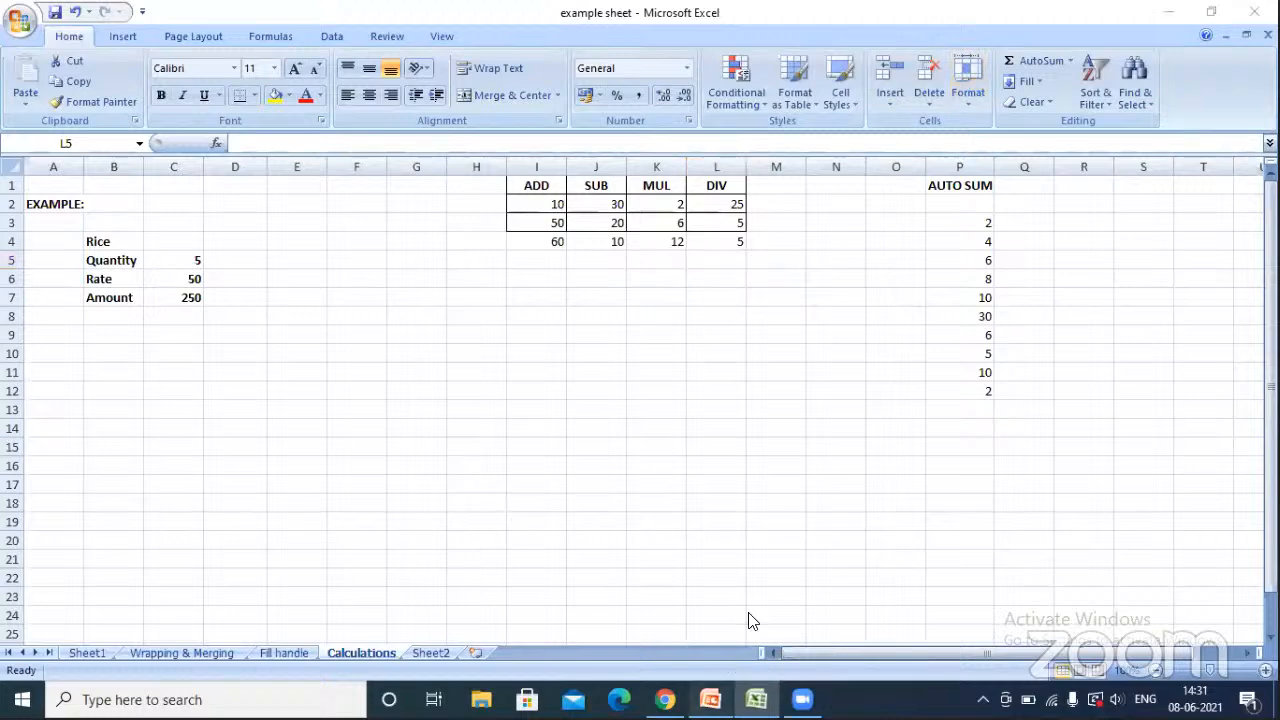
- Switch to the Any Questions slide of the PowerPoint presentation and bring up the Zoom meeting controls
scroll(789, 435, down, 1)
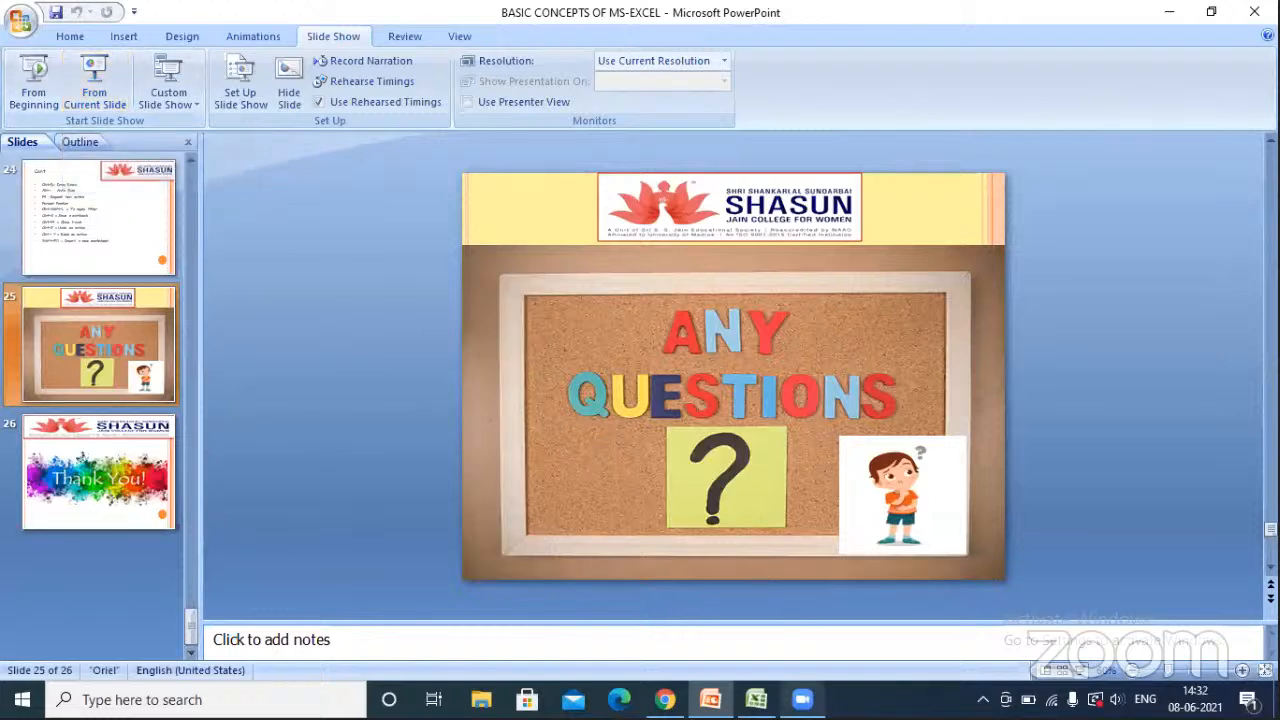
mouse_move(802, 699)
click(860, 666)
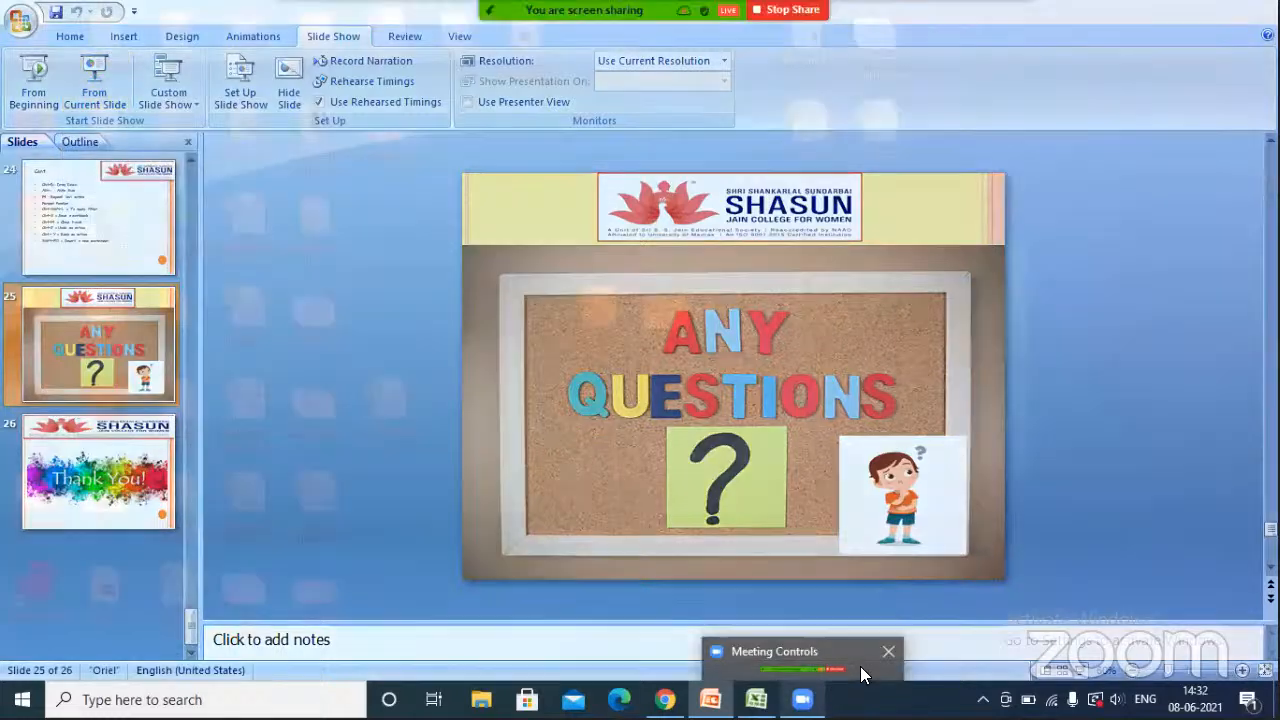
mouse_move(861, 666)
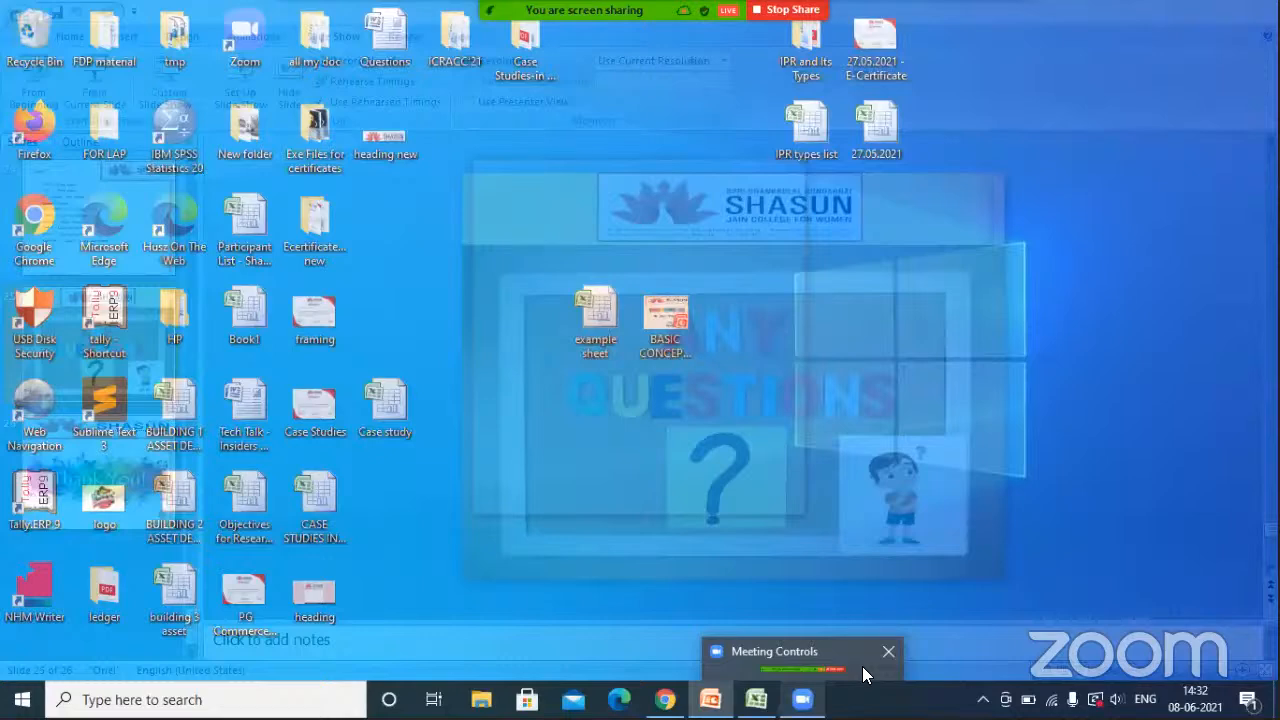